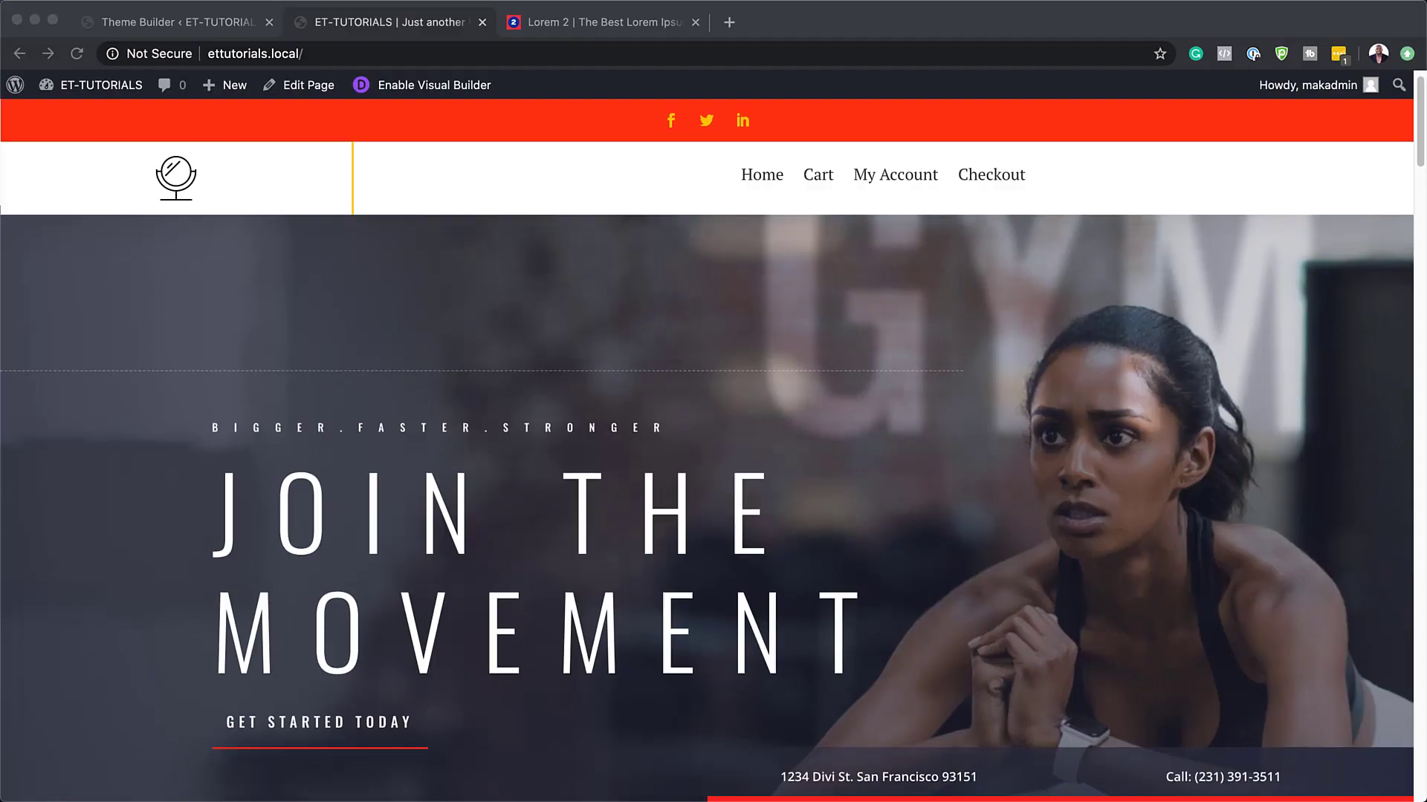
Step: Examine the live home page's red social bar and menu header while moving through the page
scroll(713, 445, "down", 10)
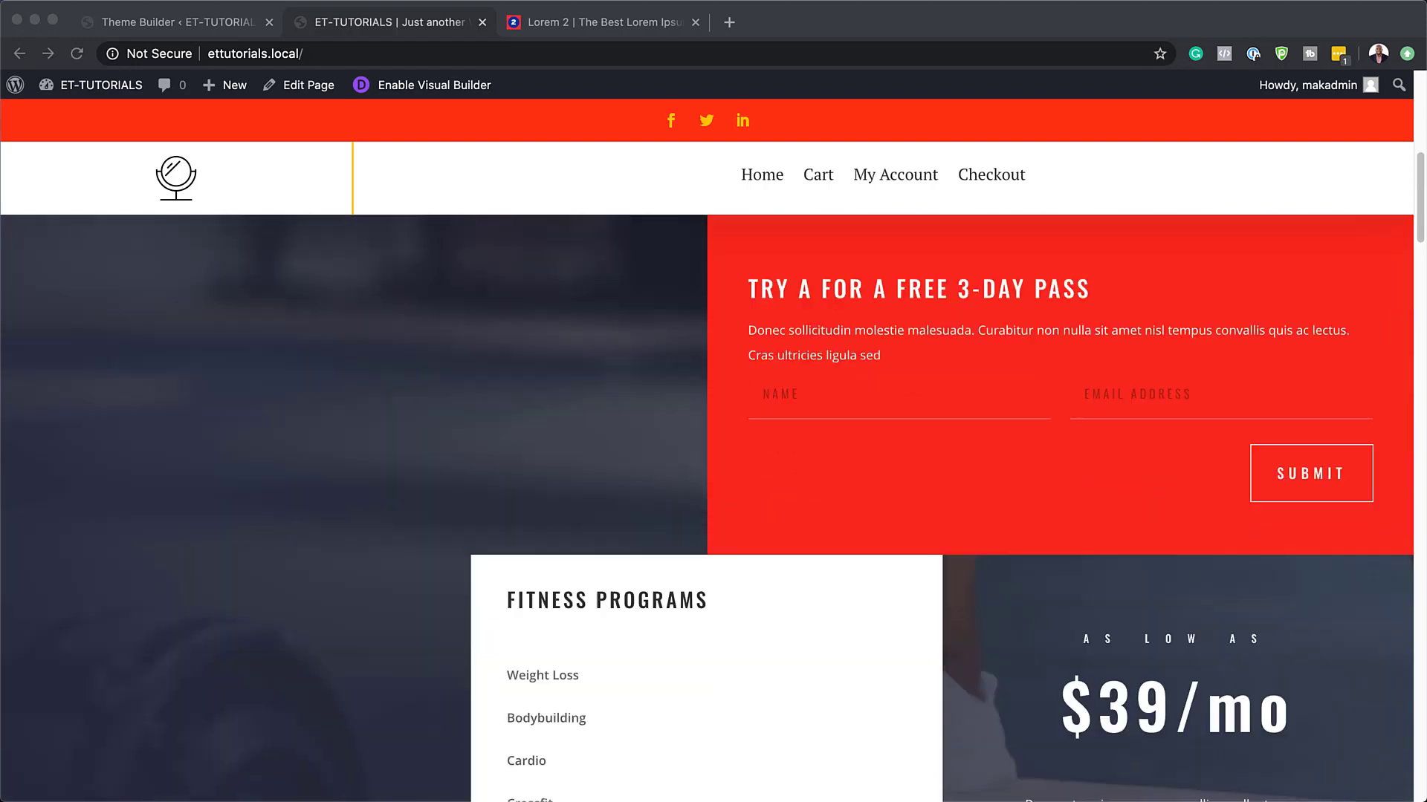
scroll(714, 446, "down", 6)
scroll(713, 446, "up", 10)
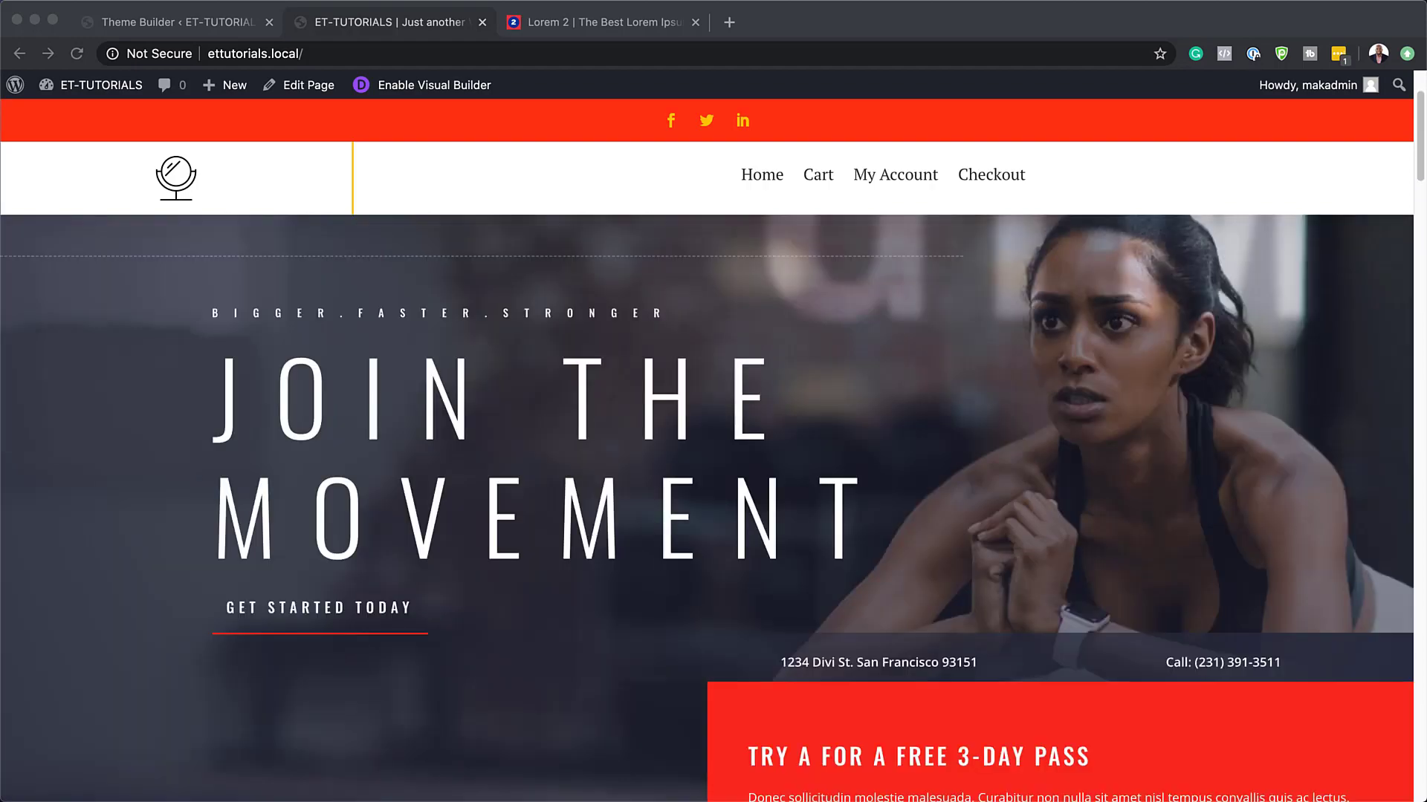
scroll(713, 446, "down", 5)
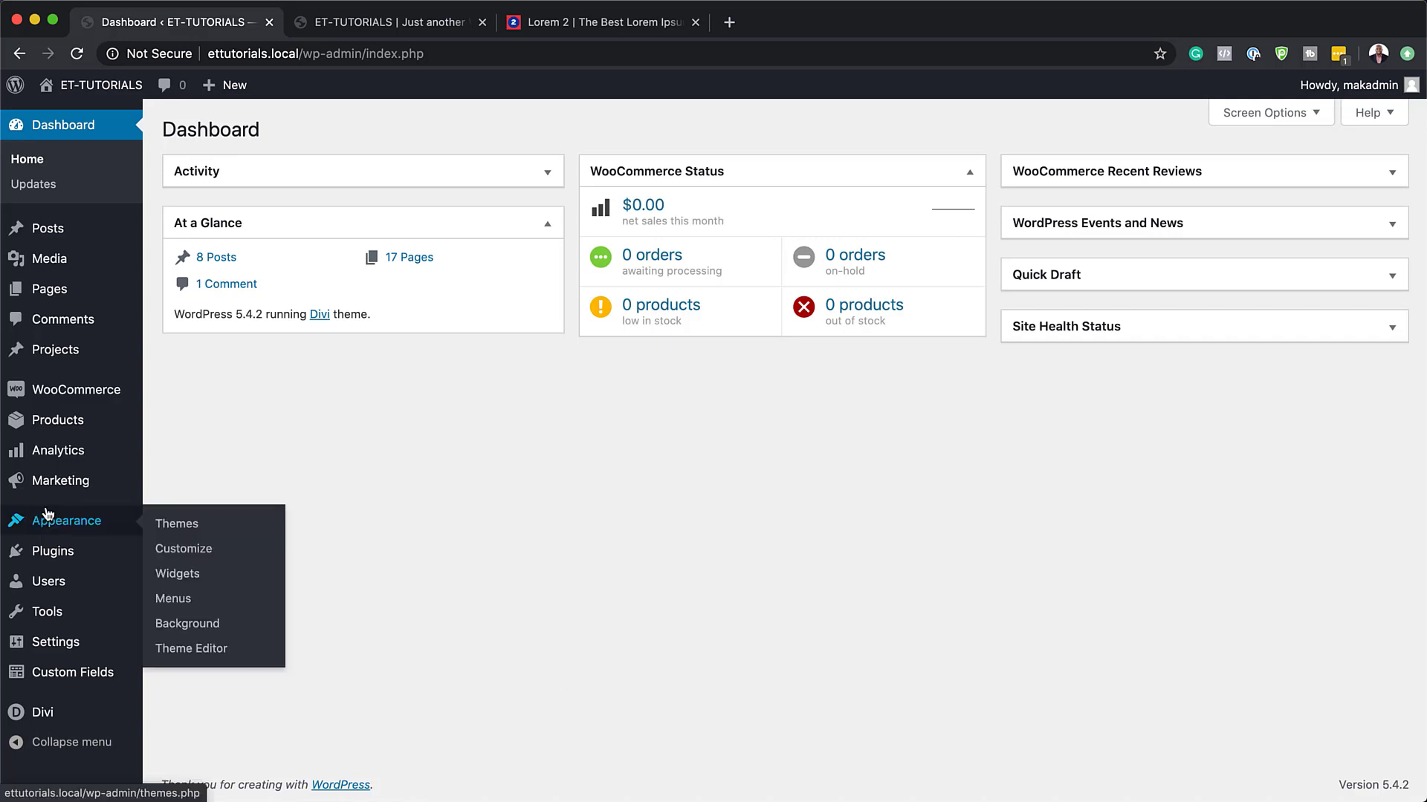
Step: Open the Divi Theme Builder and start a global header from scratch, dismissing the row insertion prompt
mouse_move(53, 717)
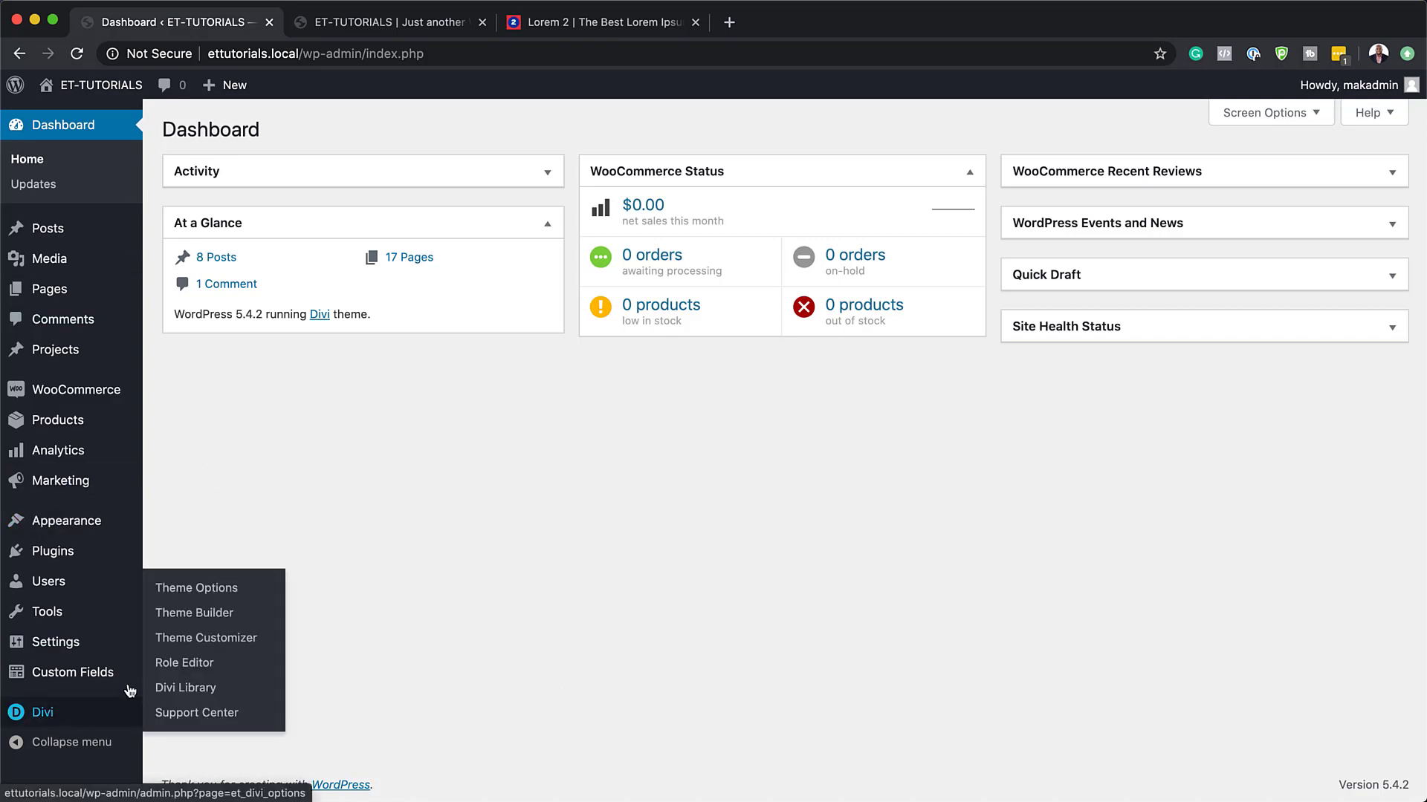
left_click(223, 619)
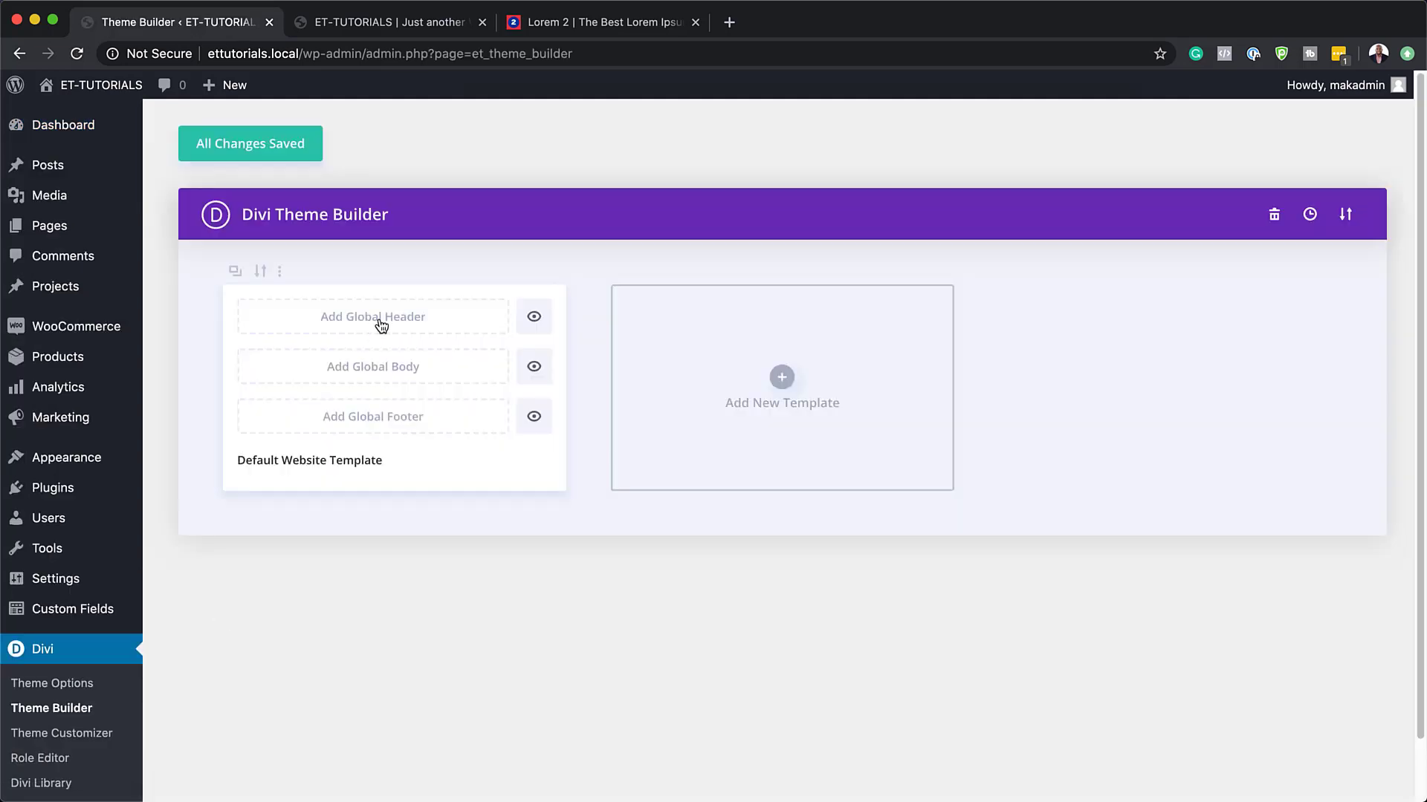
left_click(380, 325)
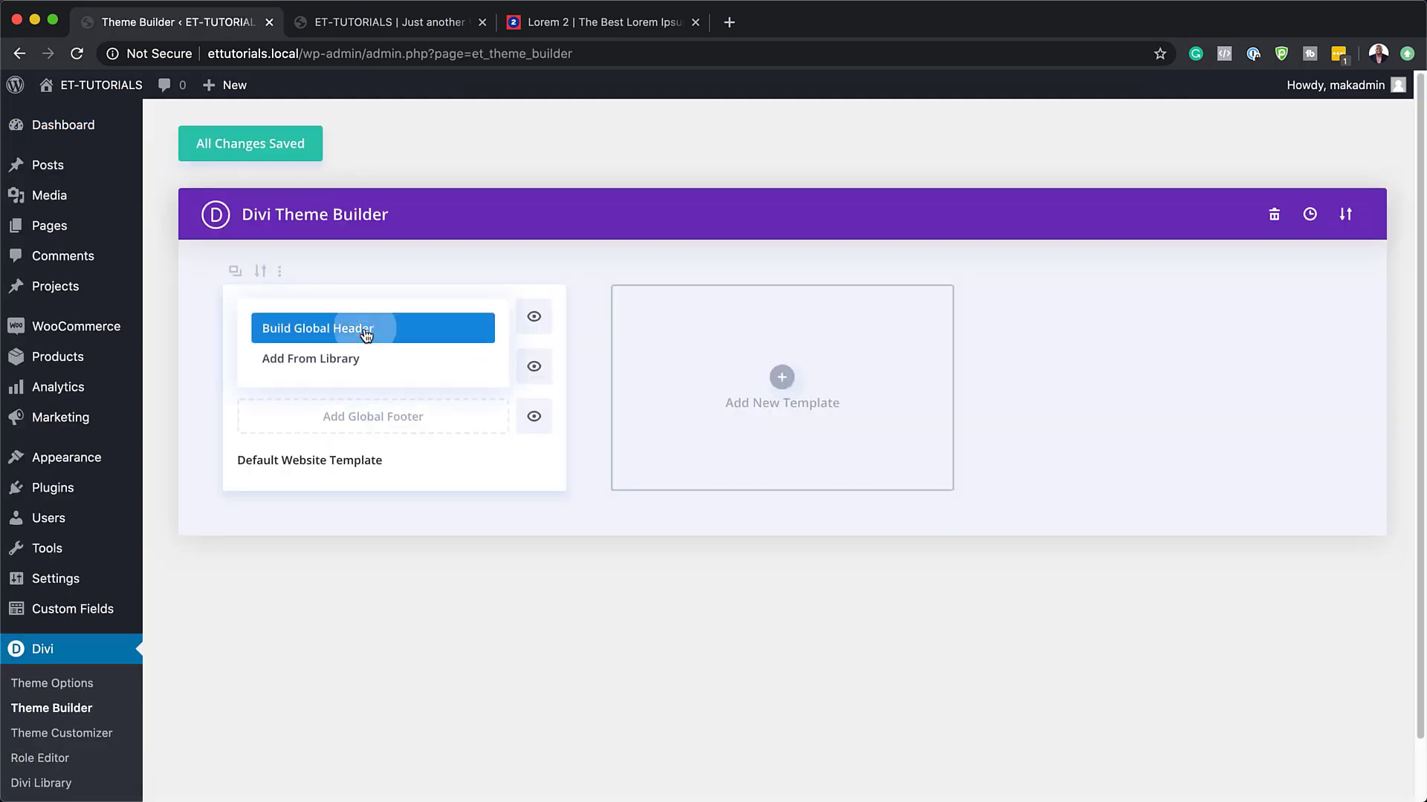
left_click(364, 328)
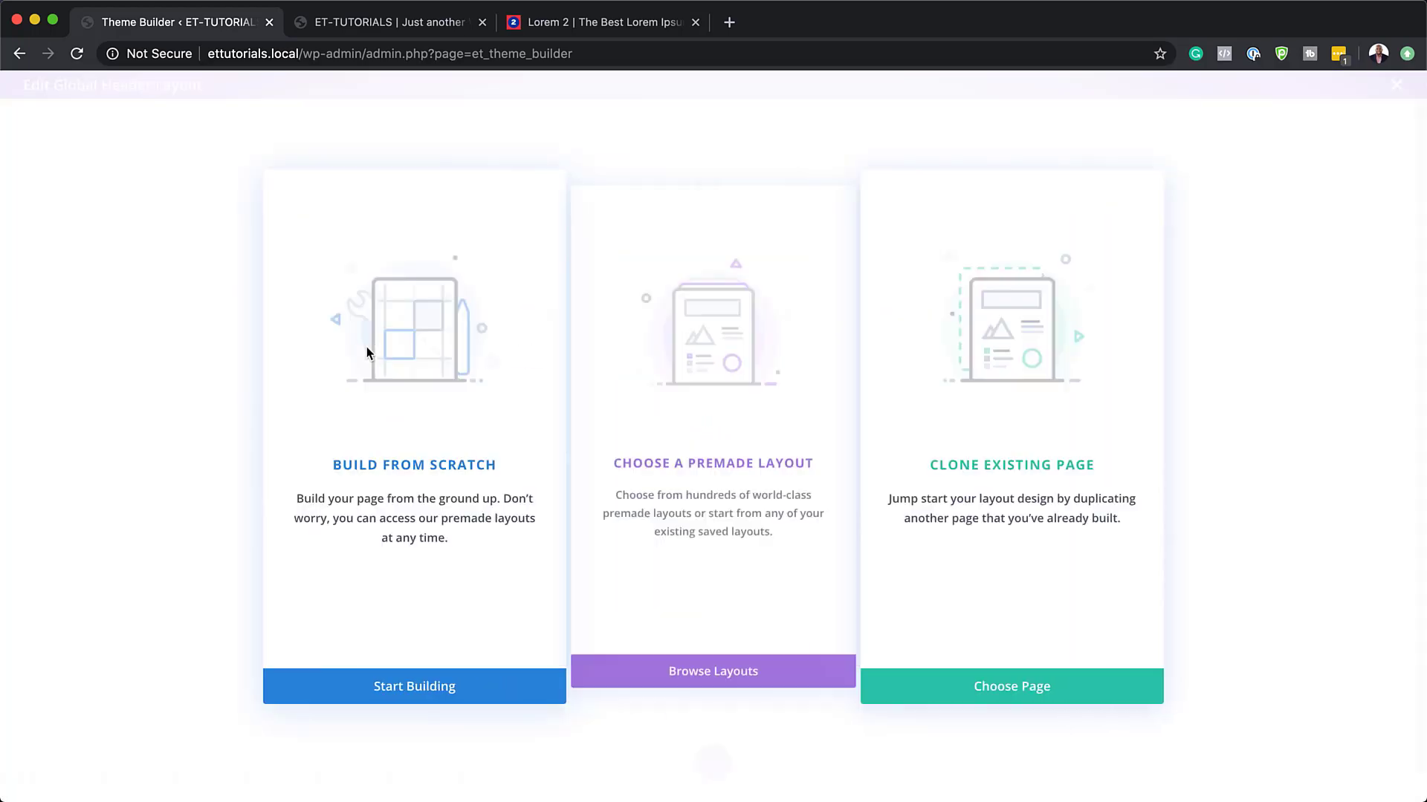
left_click(379, 685)
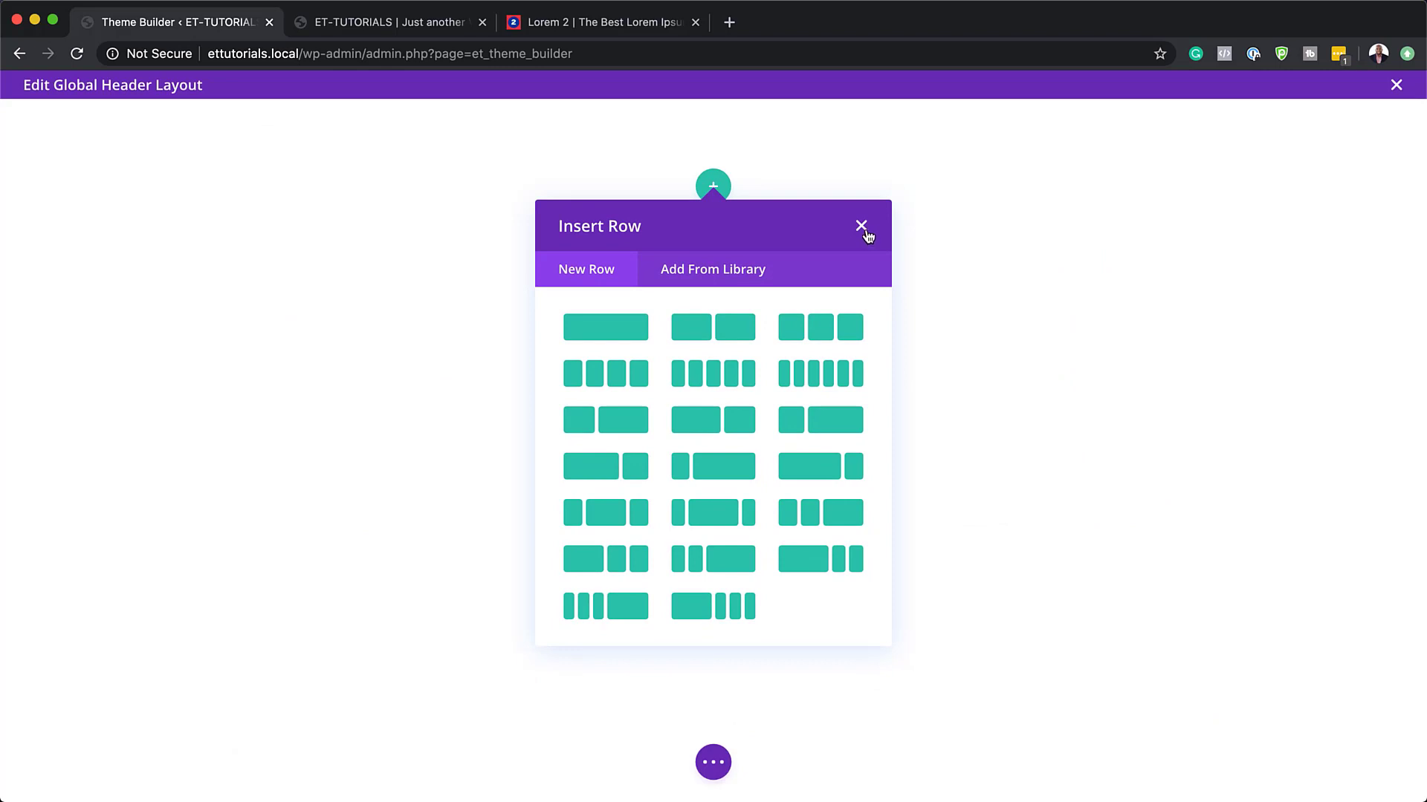
left_click(862, 228)
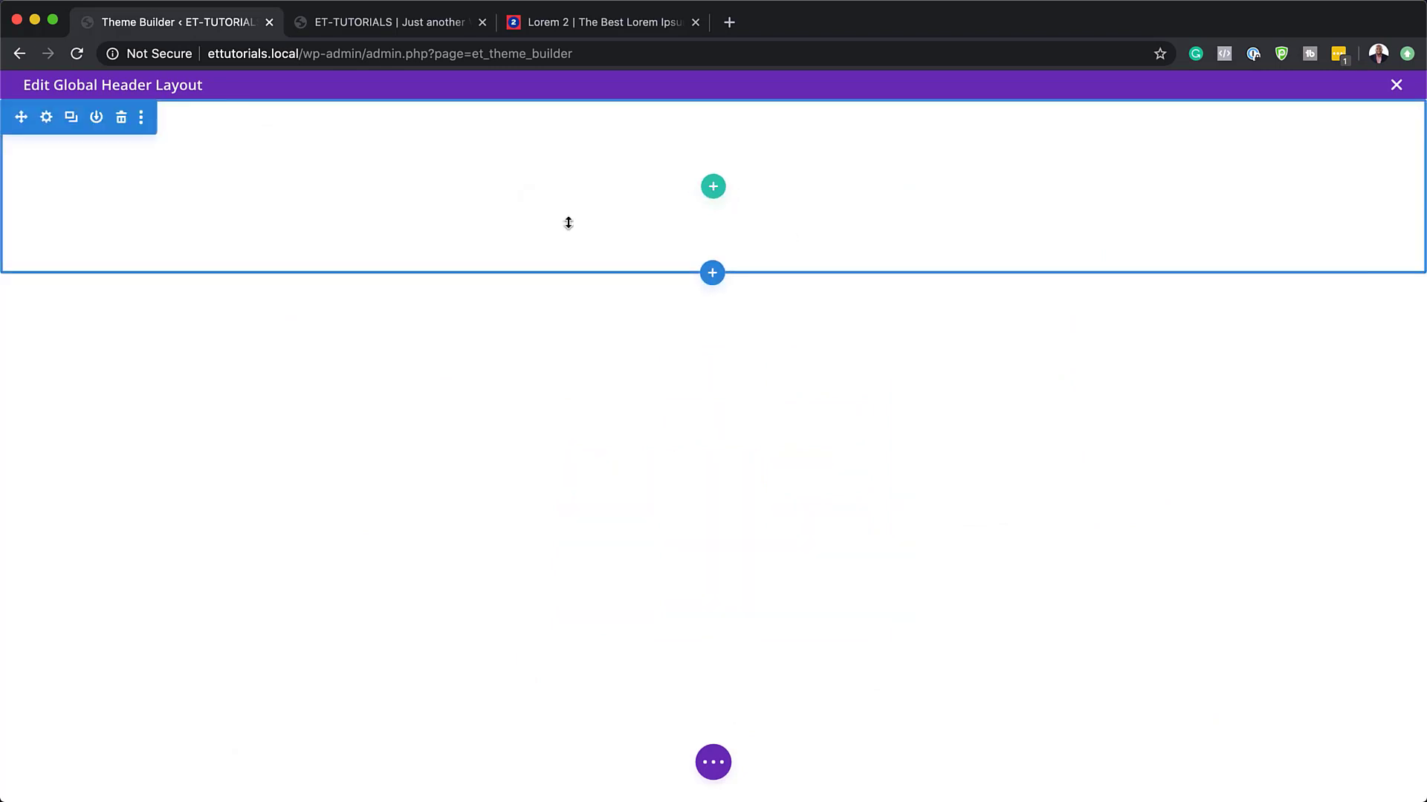
Step: Dock the header section's settings to the side and set the section's background color to #ffffff
left_click(47, 119)
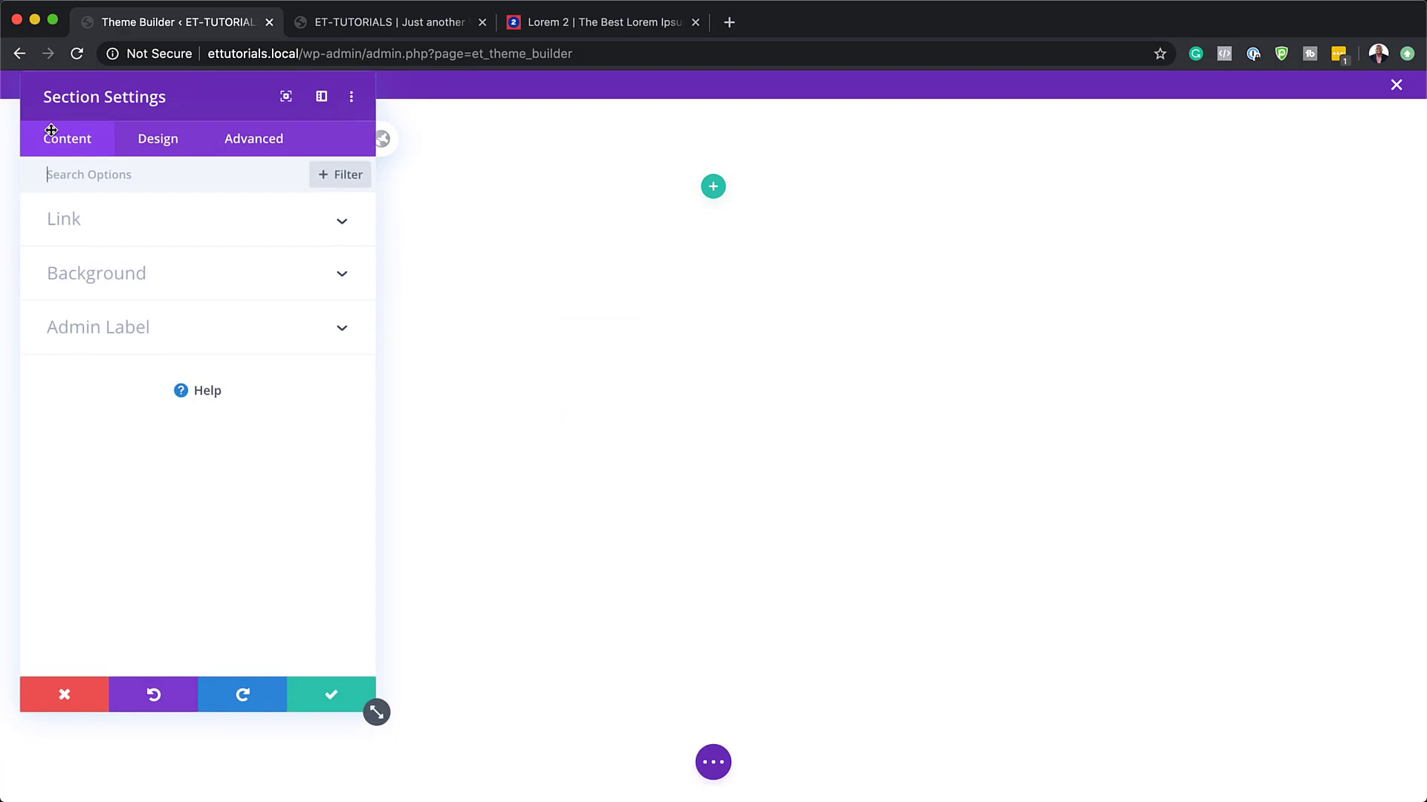
left_click(323, 97)
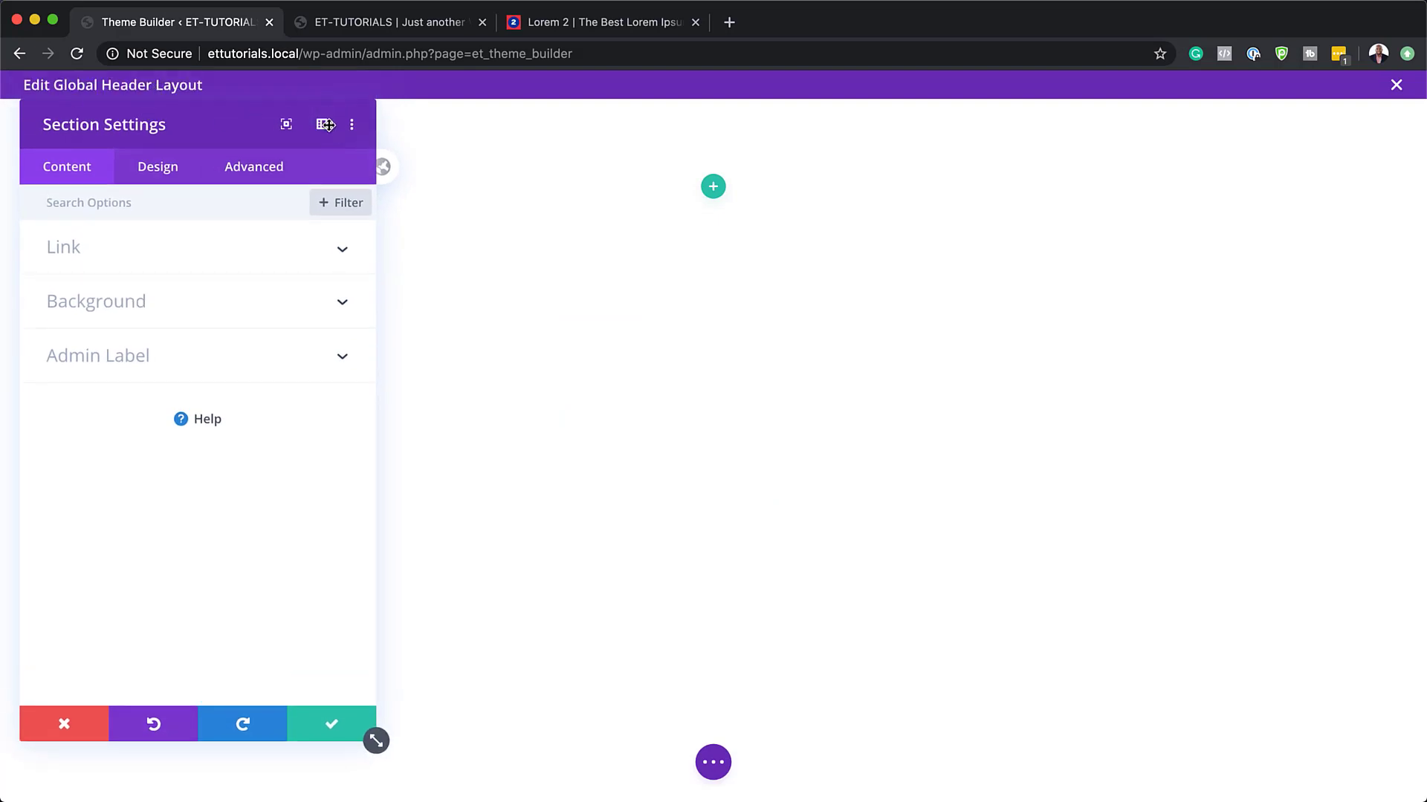
left_click(117, 310)
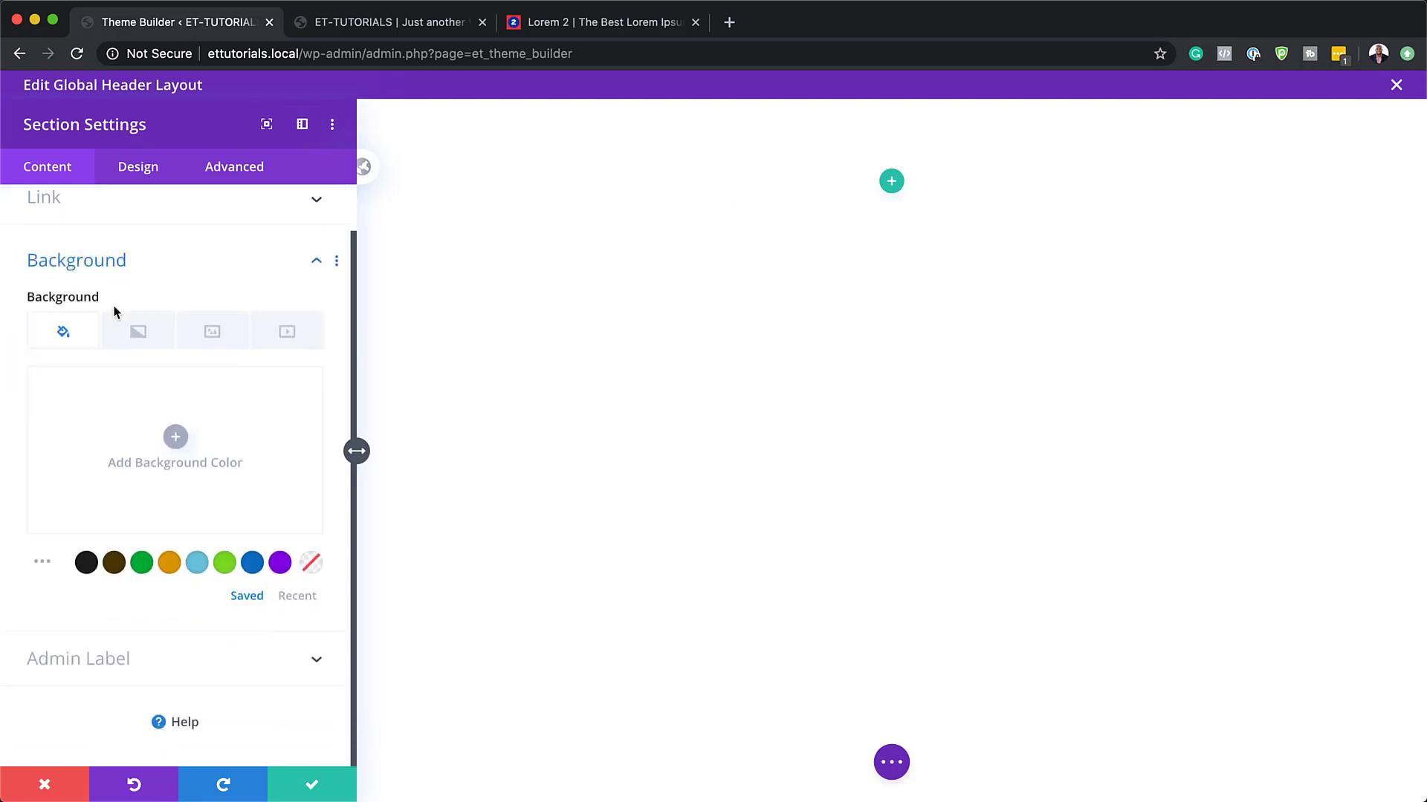
left_click(175, 434)
left_click(61, 388)
type("#ffffff")
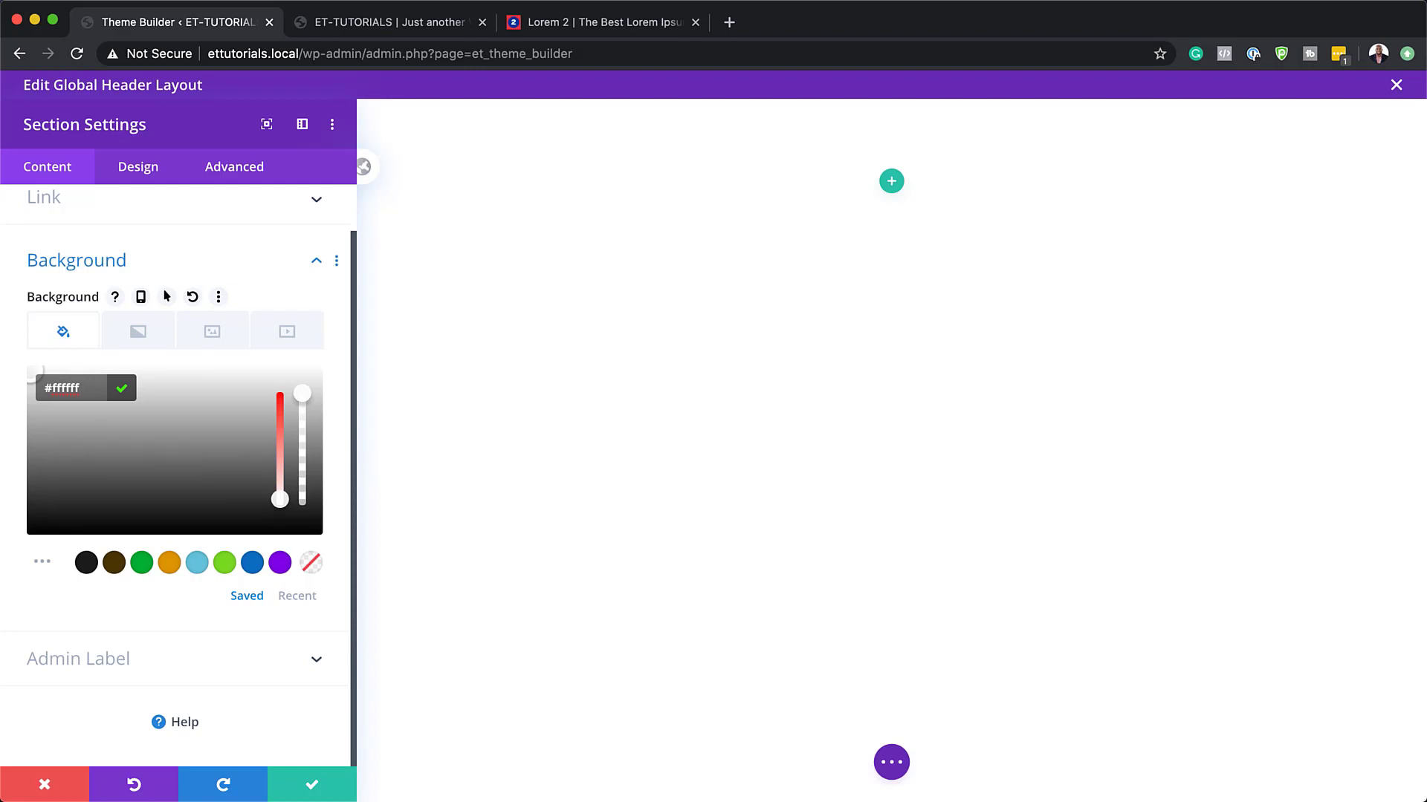
key("super+Tab")
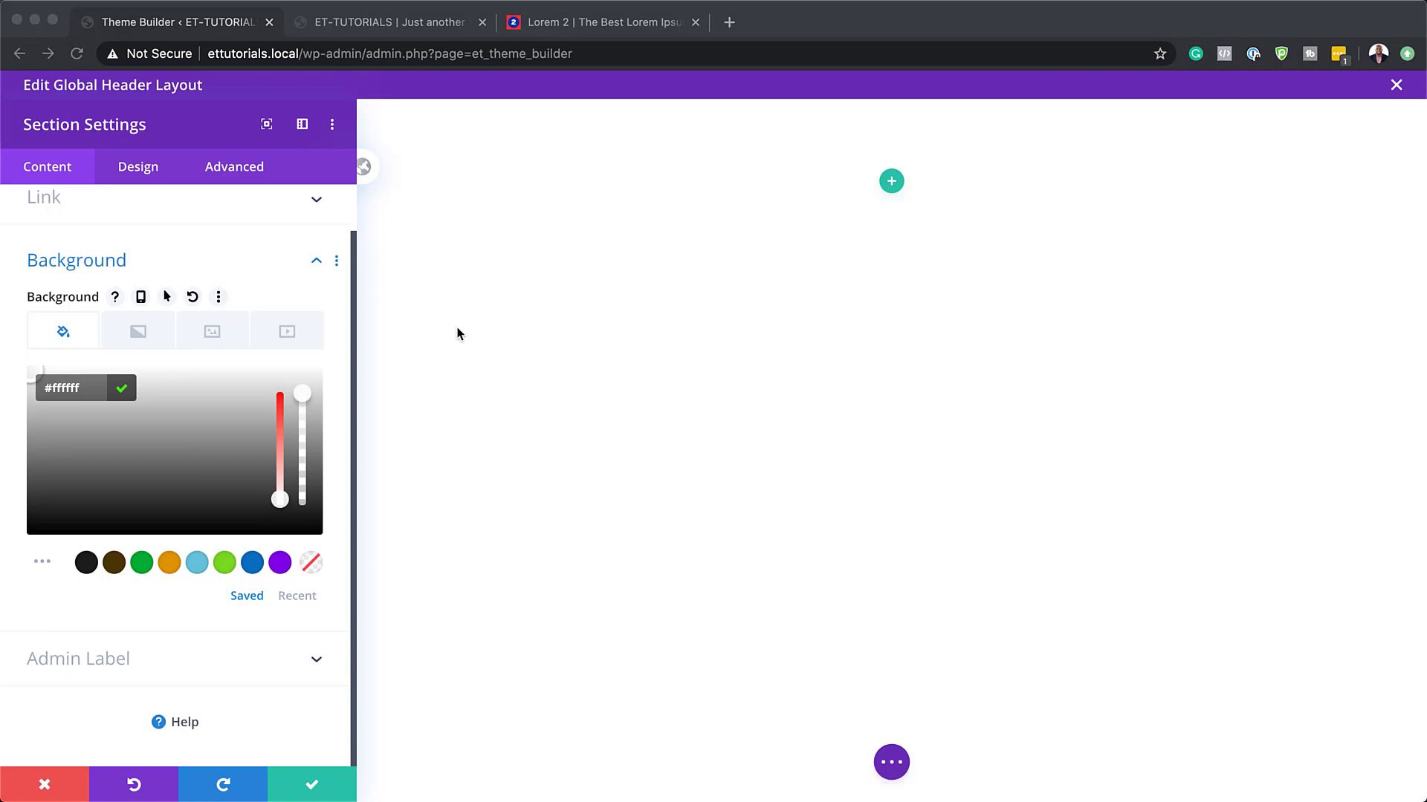
Step: Set the section's top and bottom padding to 0px with both values linked
left_click(149, 166)
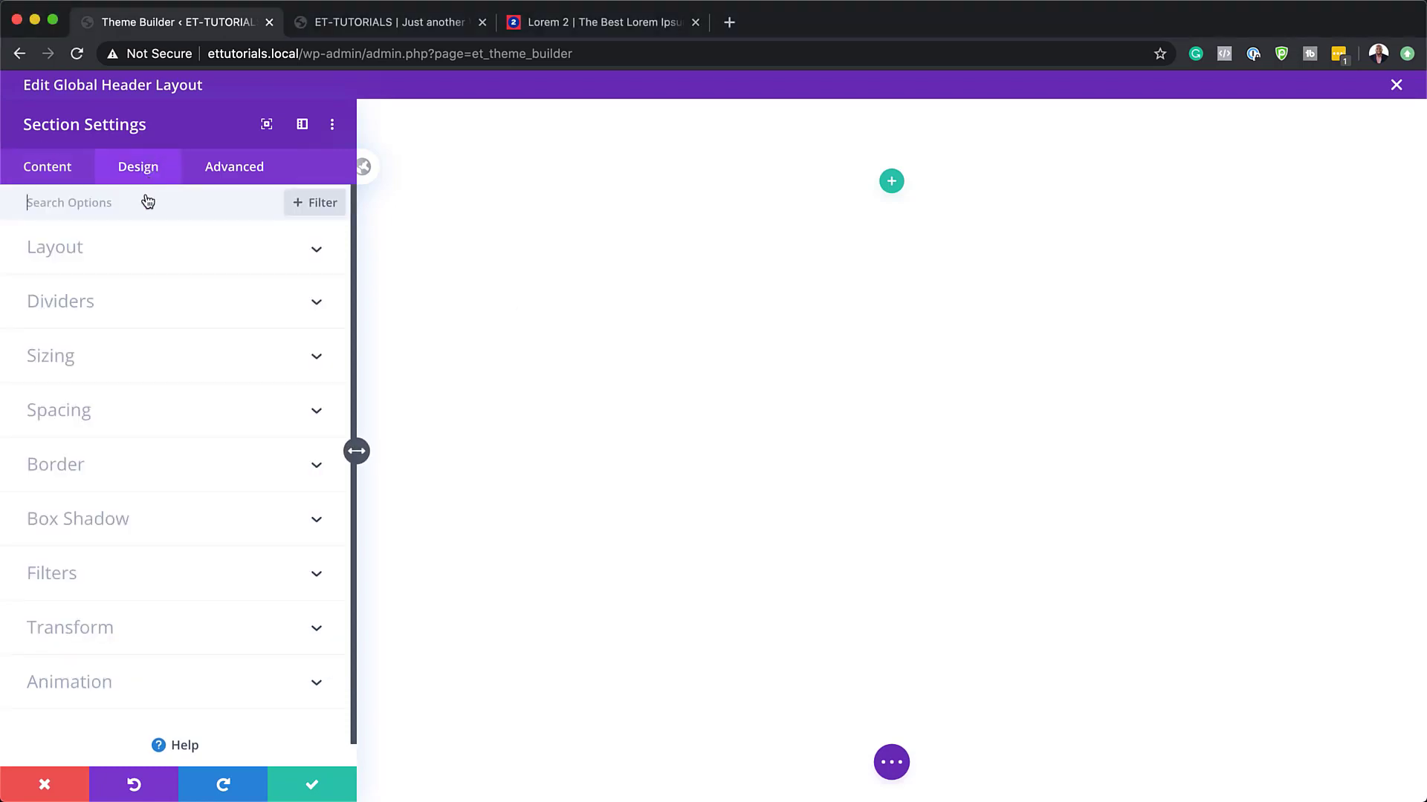
left_click(79, 411)
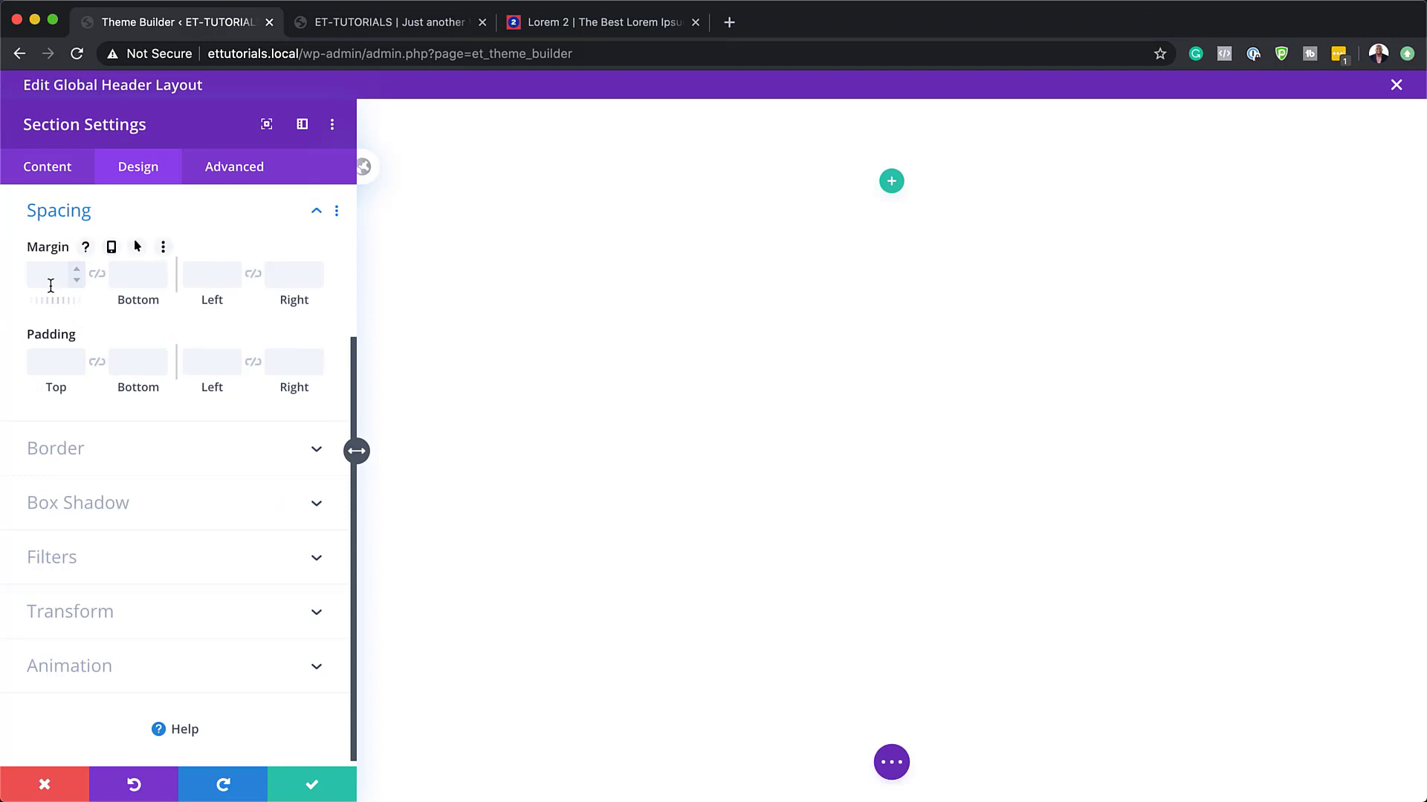
left_click(38, 359)
type("1px")
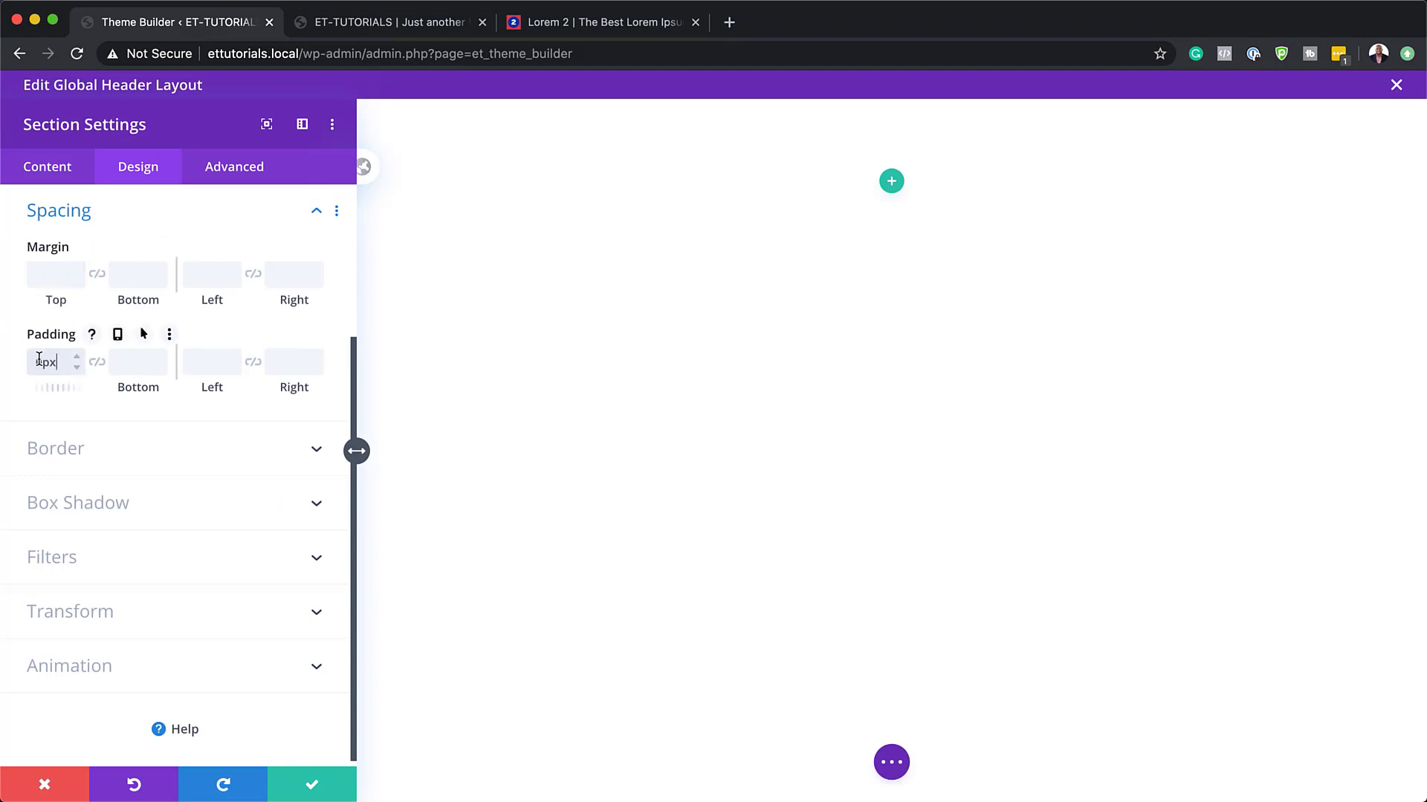
left_click(97, 362)
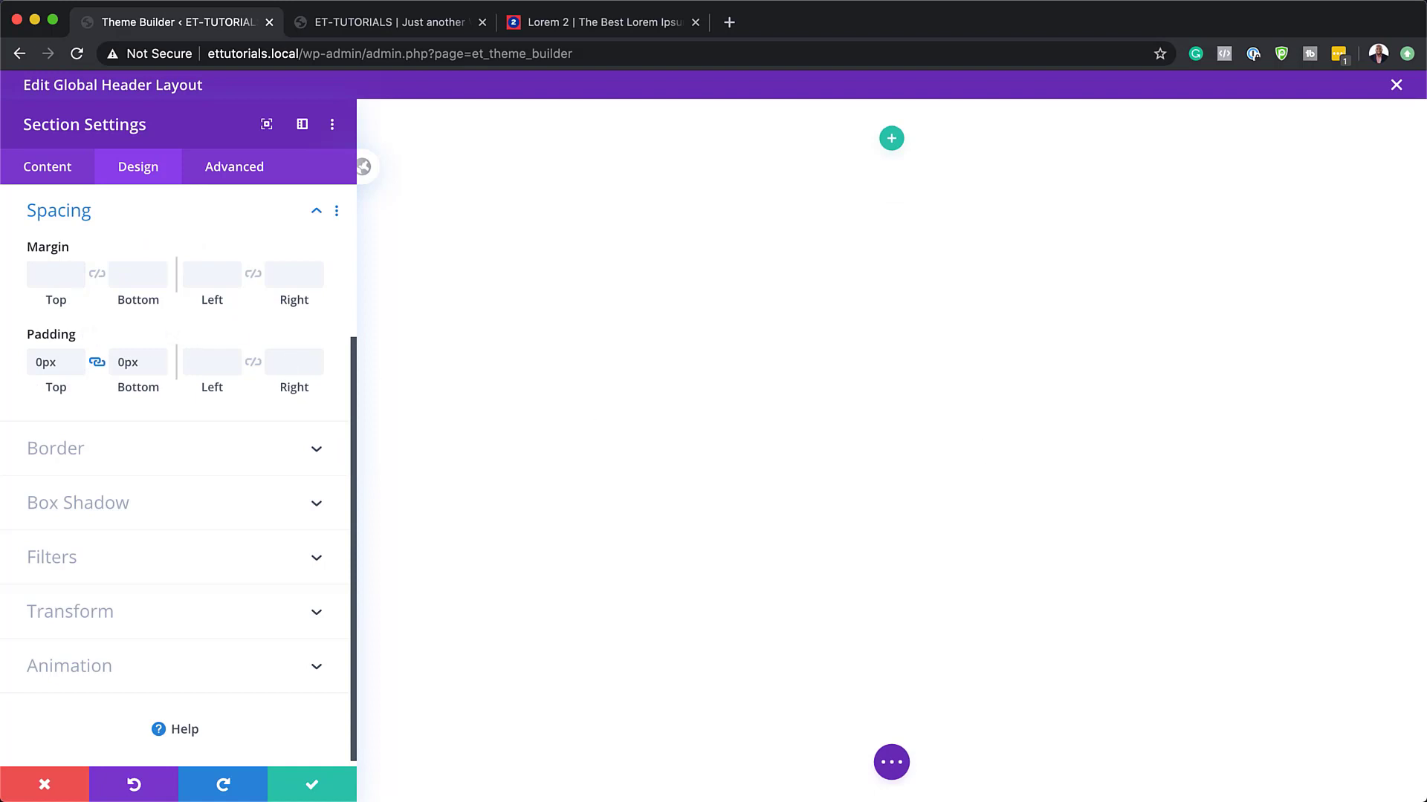
Step: Apply the first box shadow preset to the section and set its blur strength to 50px
left_click(134, 509)
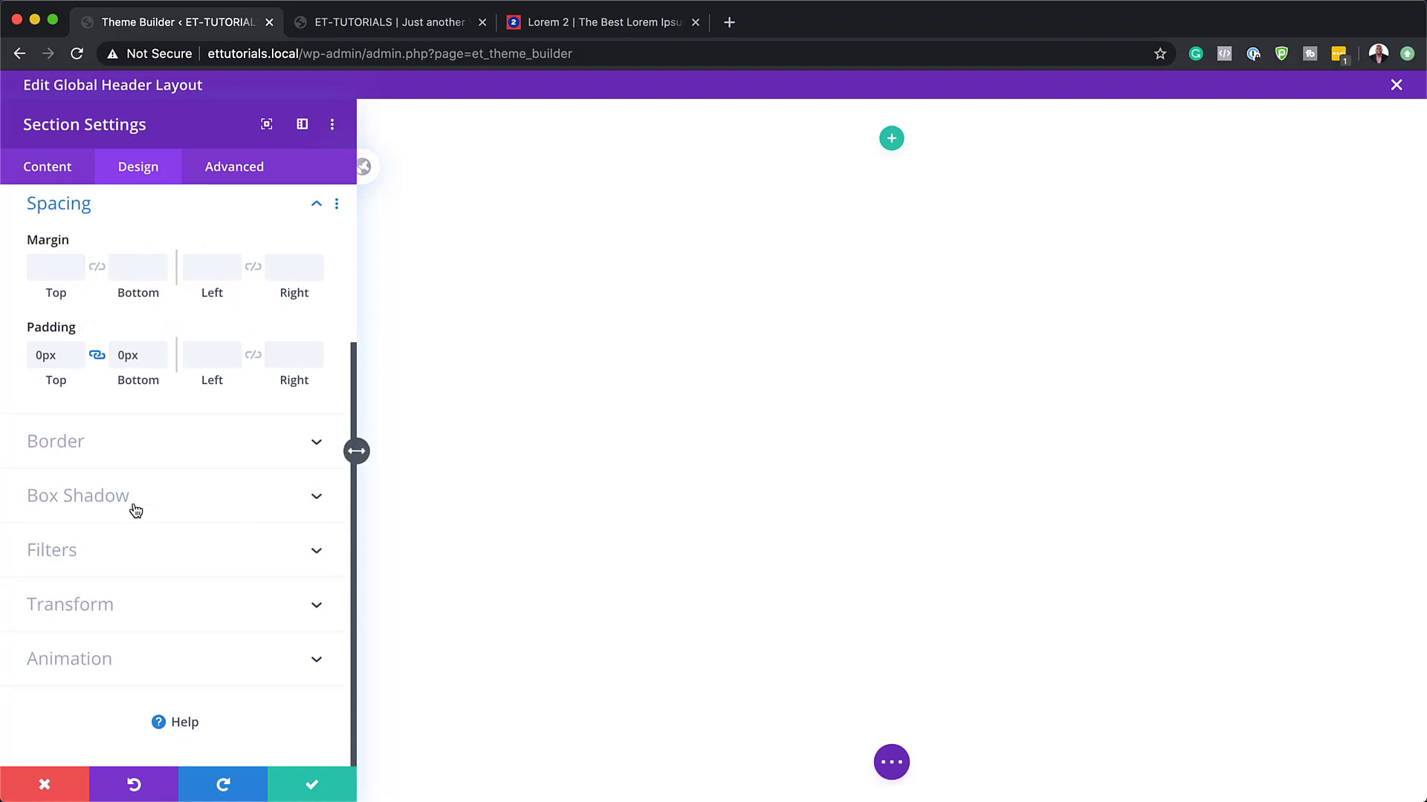
left_click(146, 403)
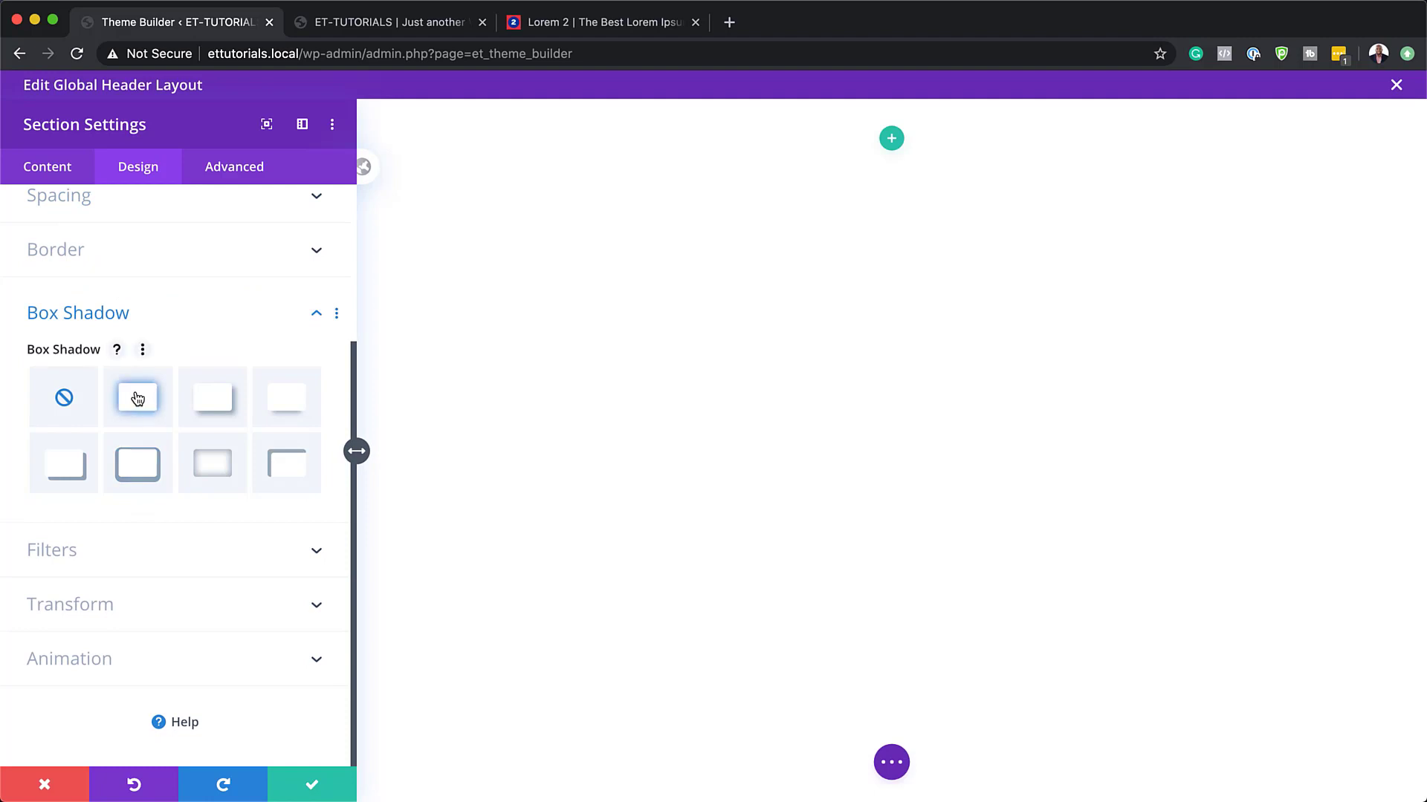
left_click(146, 403)
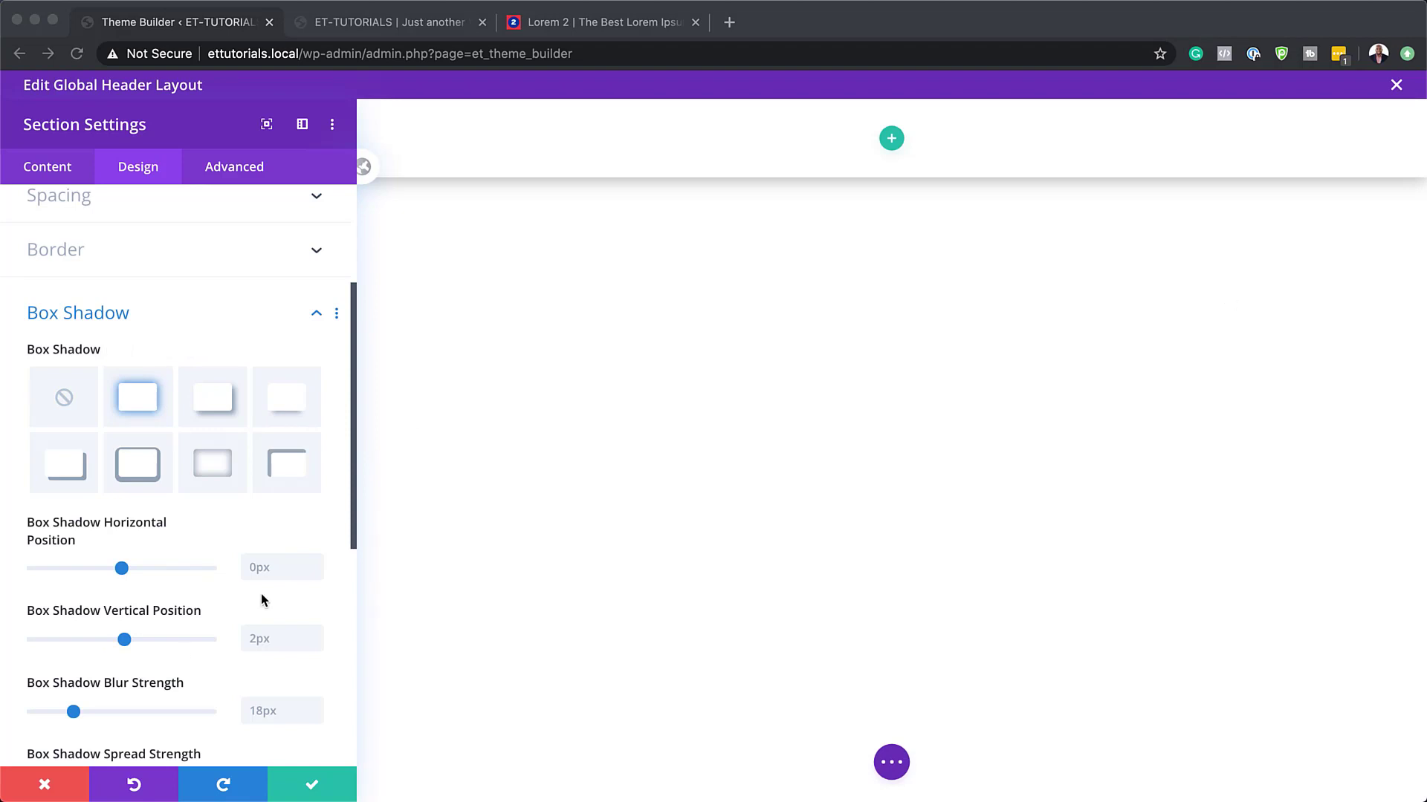
scroll(161, 669, "down", 2)
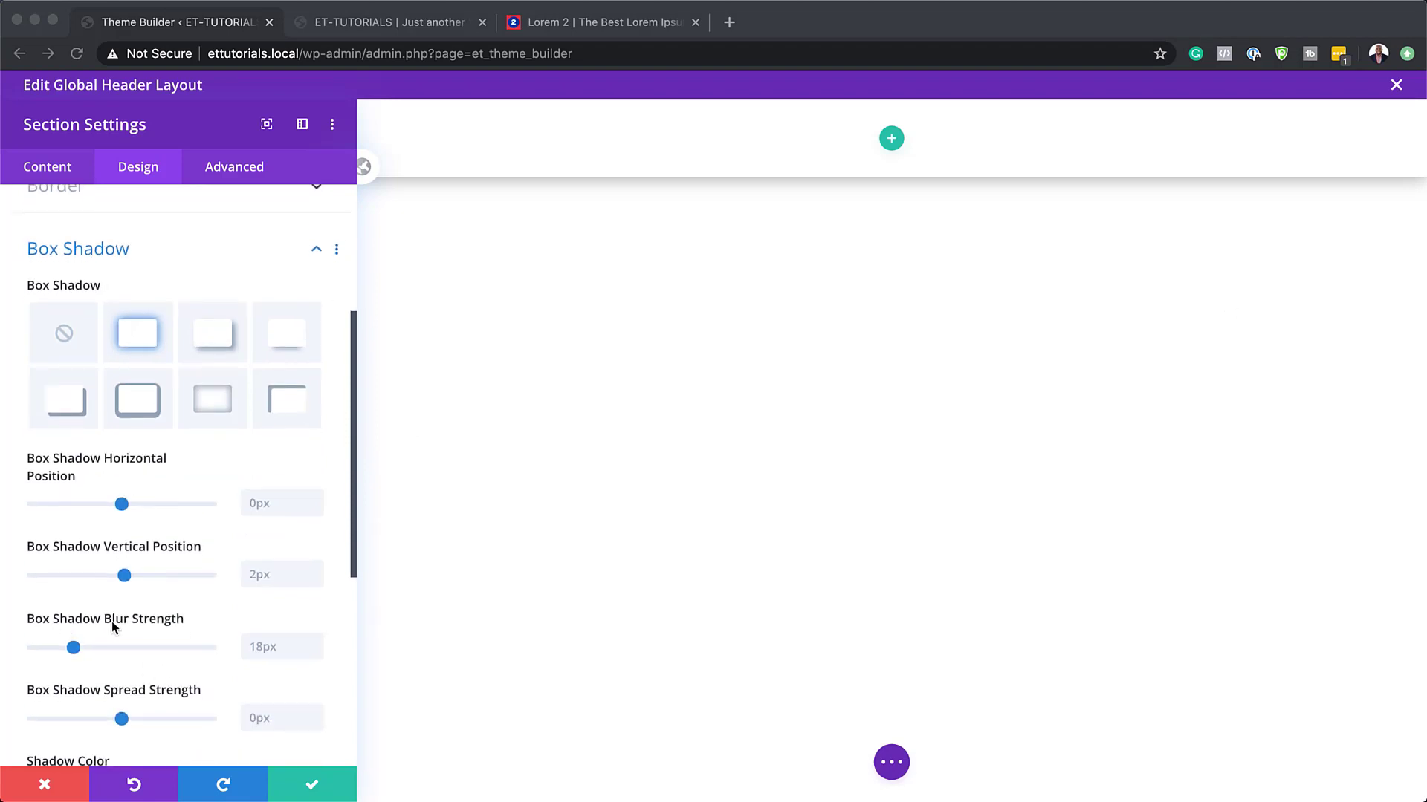
left_click(262, 647)
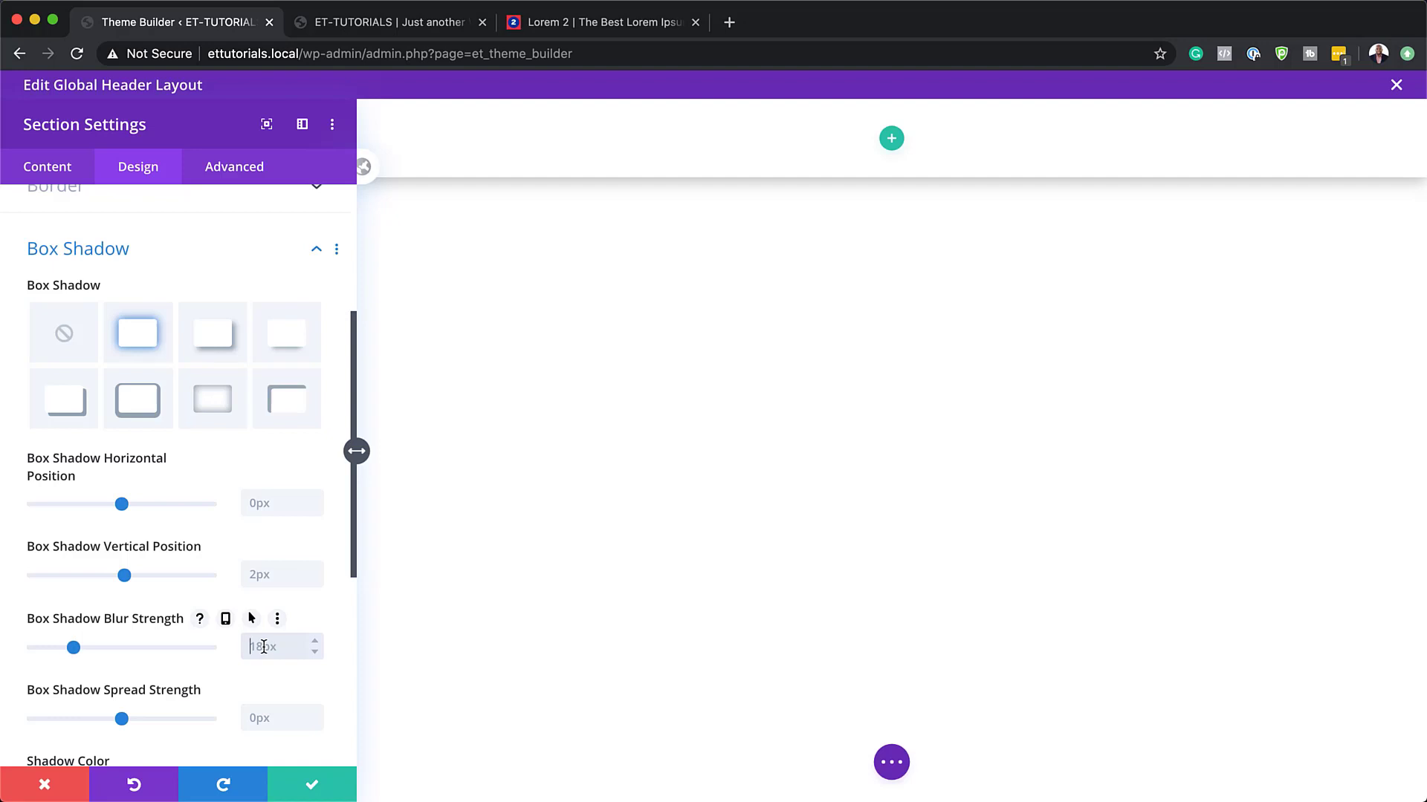
double_click(264, 646)
type("50px")
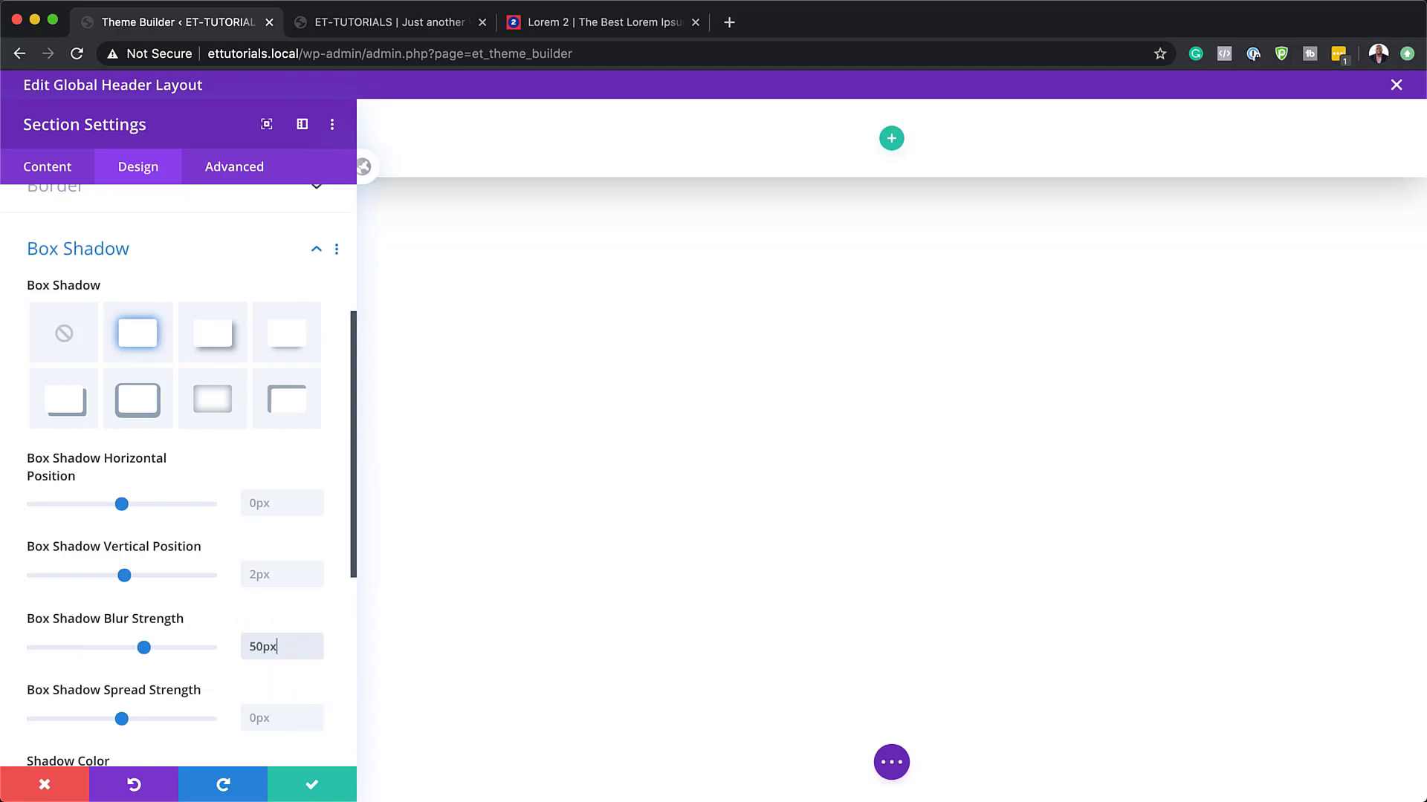
key("super+Tab")
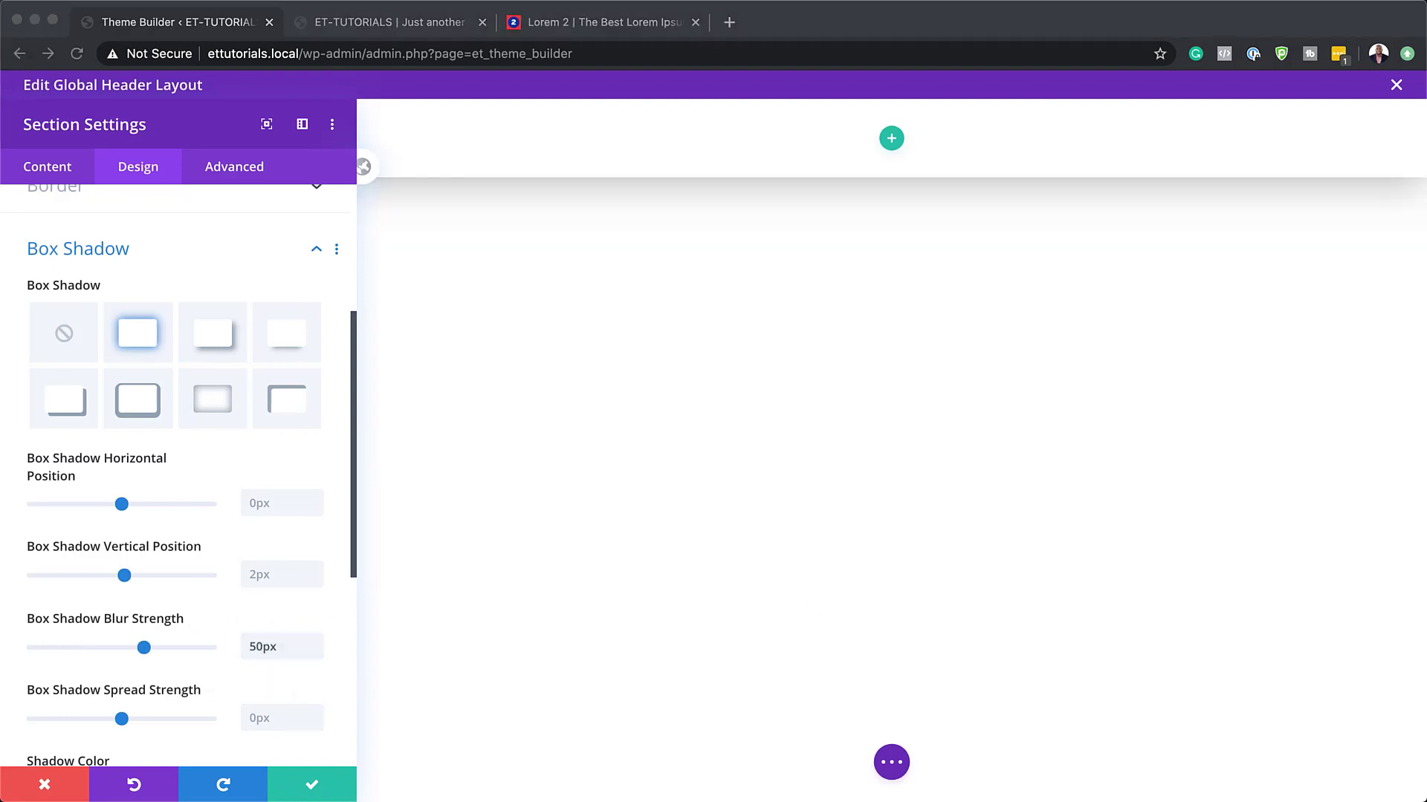
Step: Set the section's shadow color to rgba(0,0,0,0.12) and save the section settings
scroll(260, 545, "down", 4)
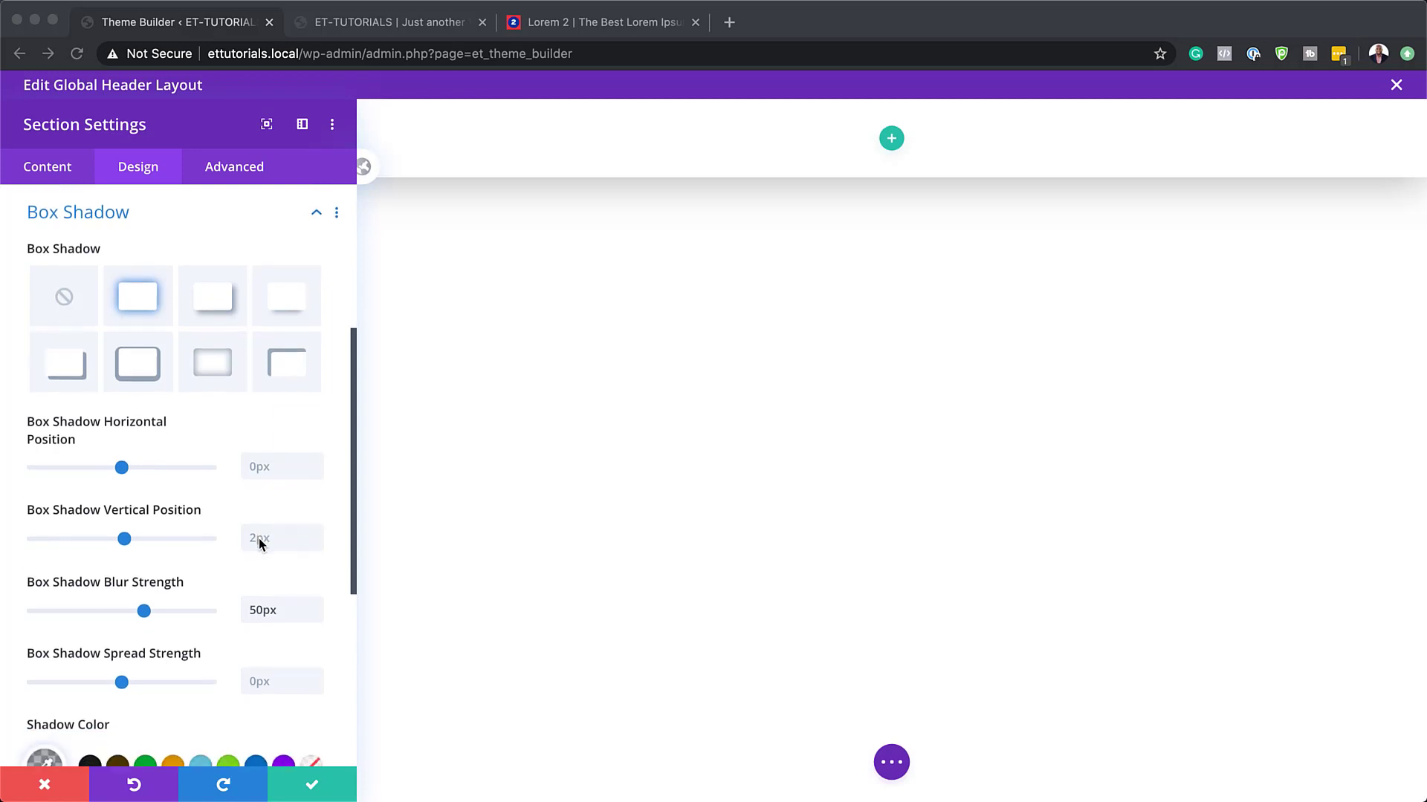
key("super+Tab")
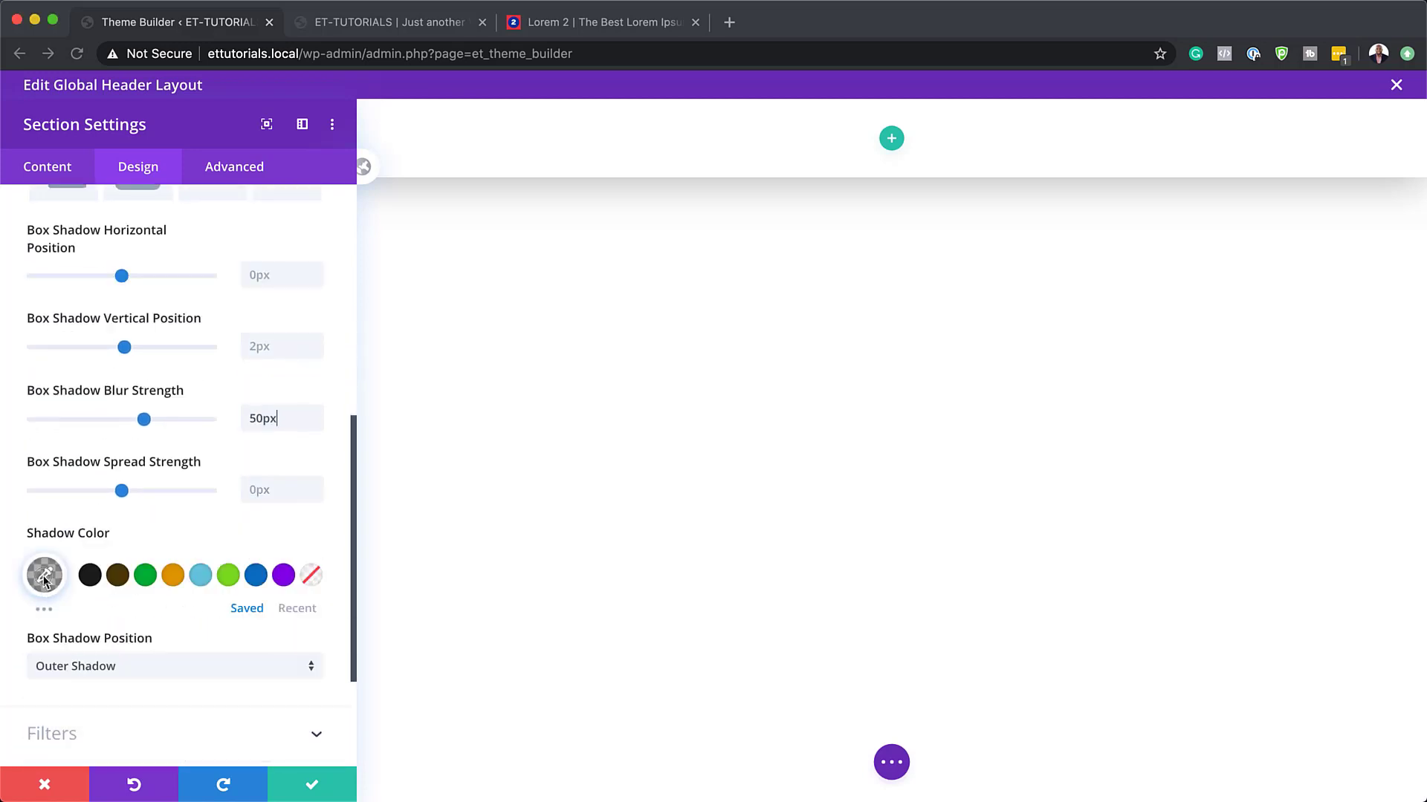
left_click(45, 575)
left_click_drag(74, 578, 119, 580)
type("0,0,0,0.12")
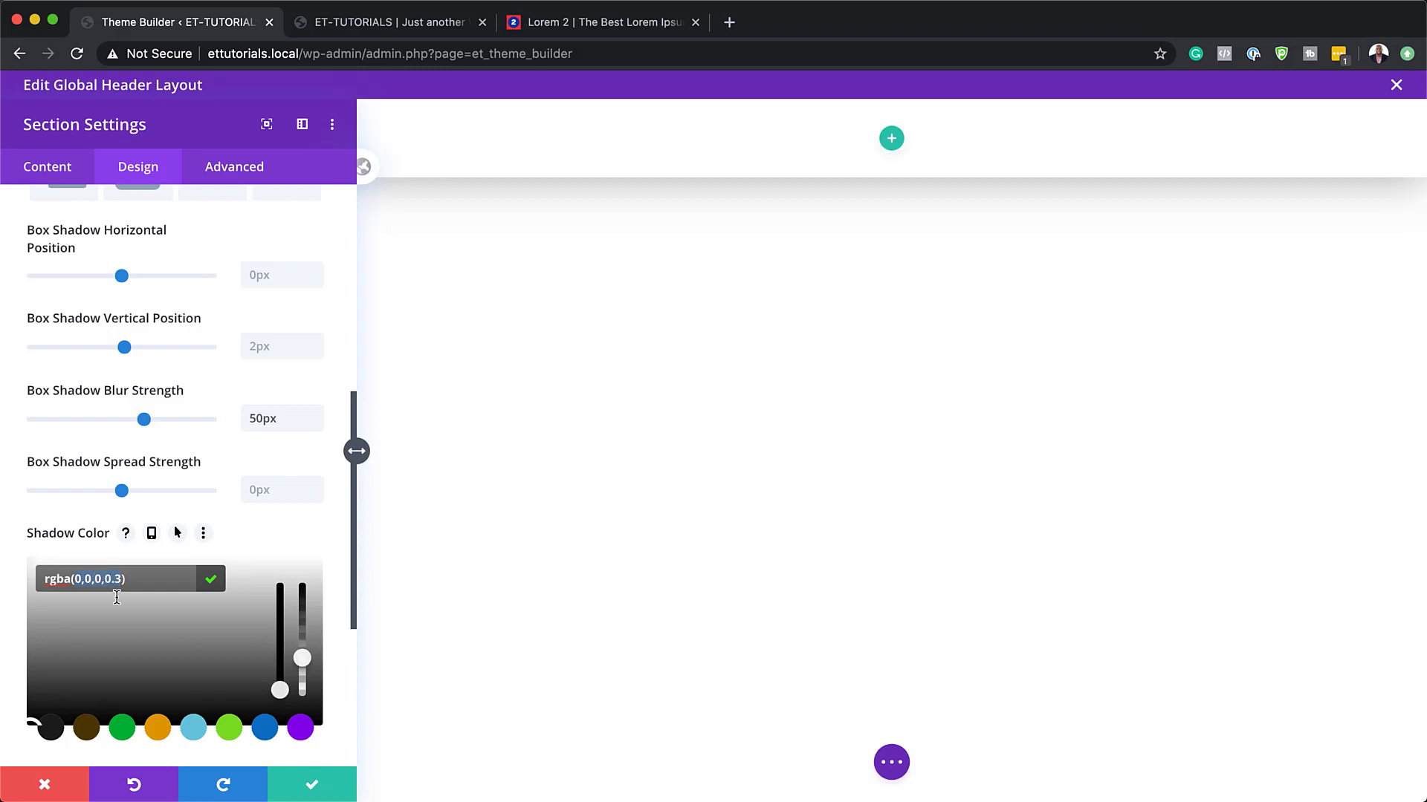
key("Return")
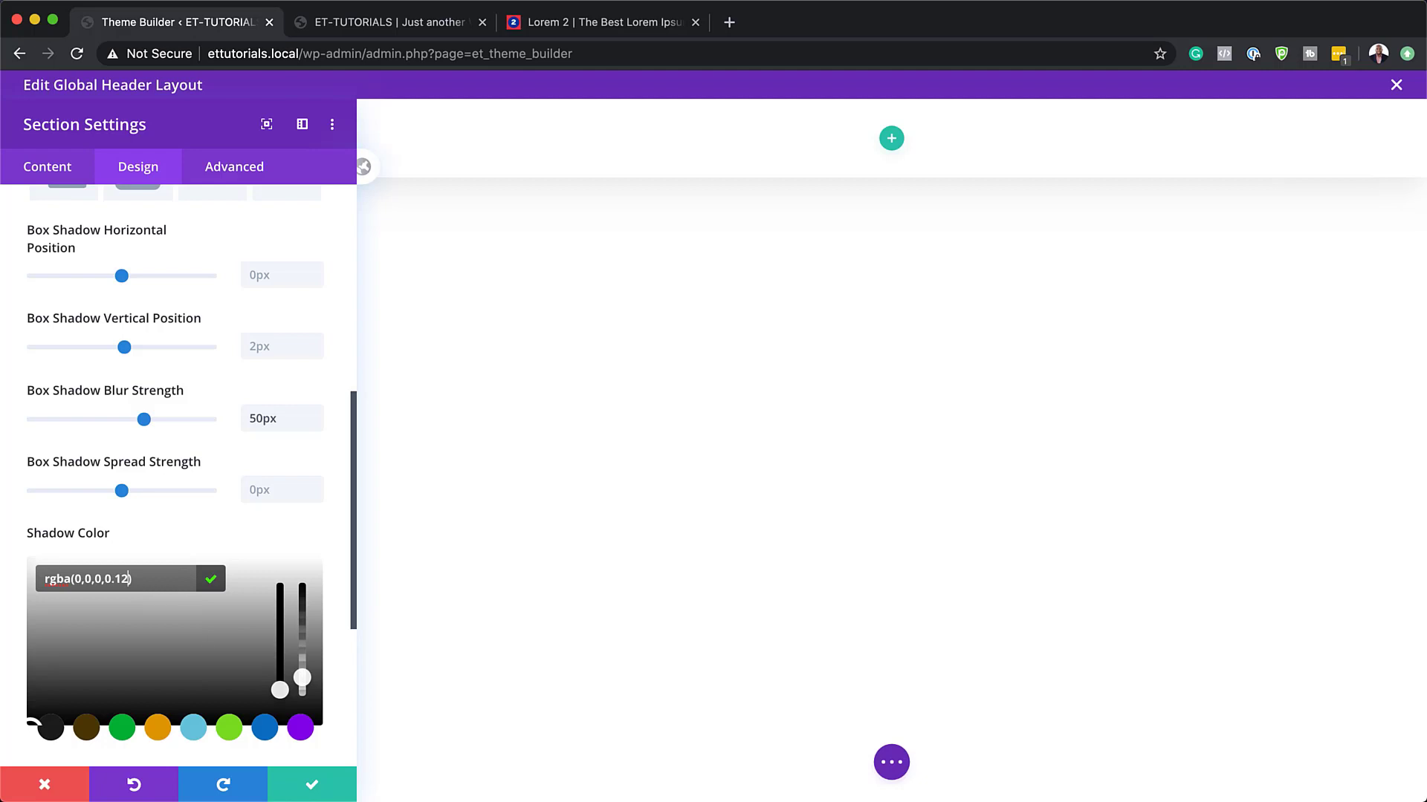
left_click(312, 781)
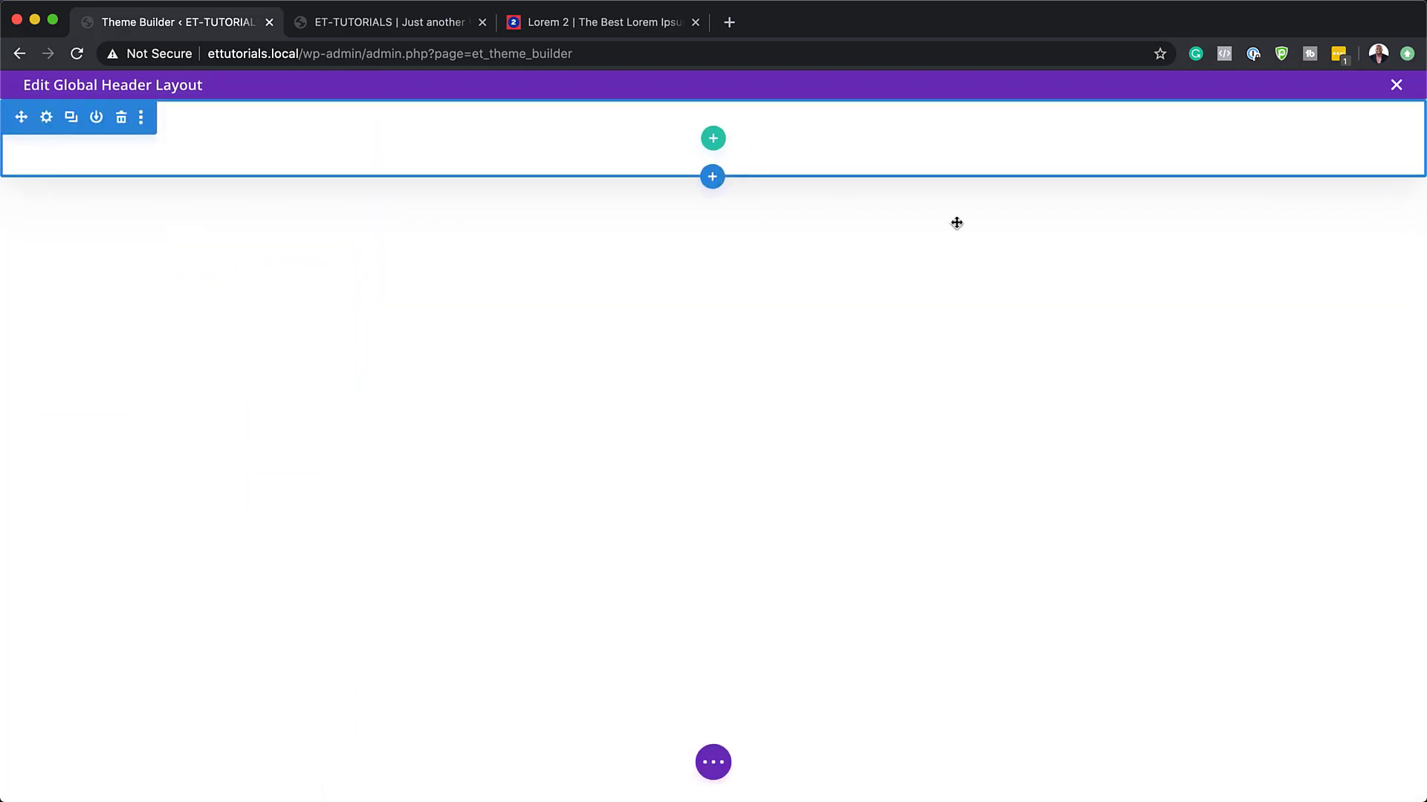
Step: Insert a single-column row into the header section without adding a module
left_click(716, 148)
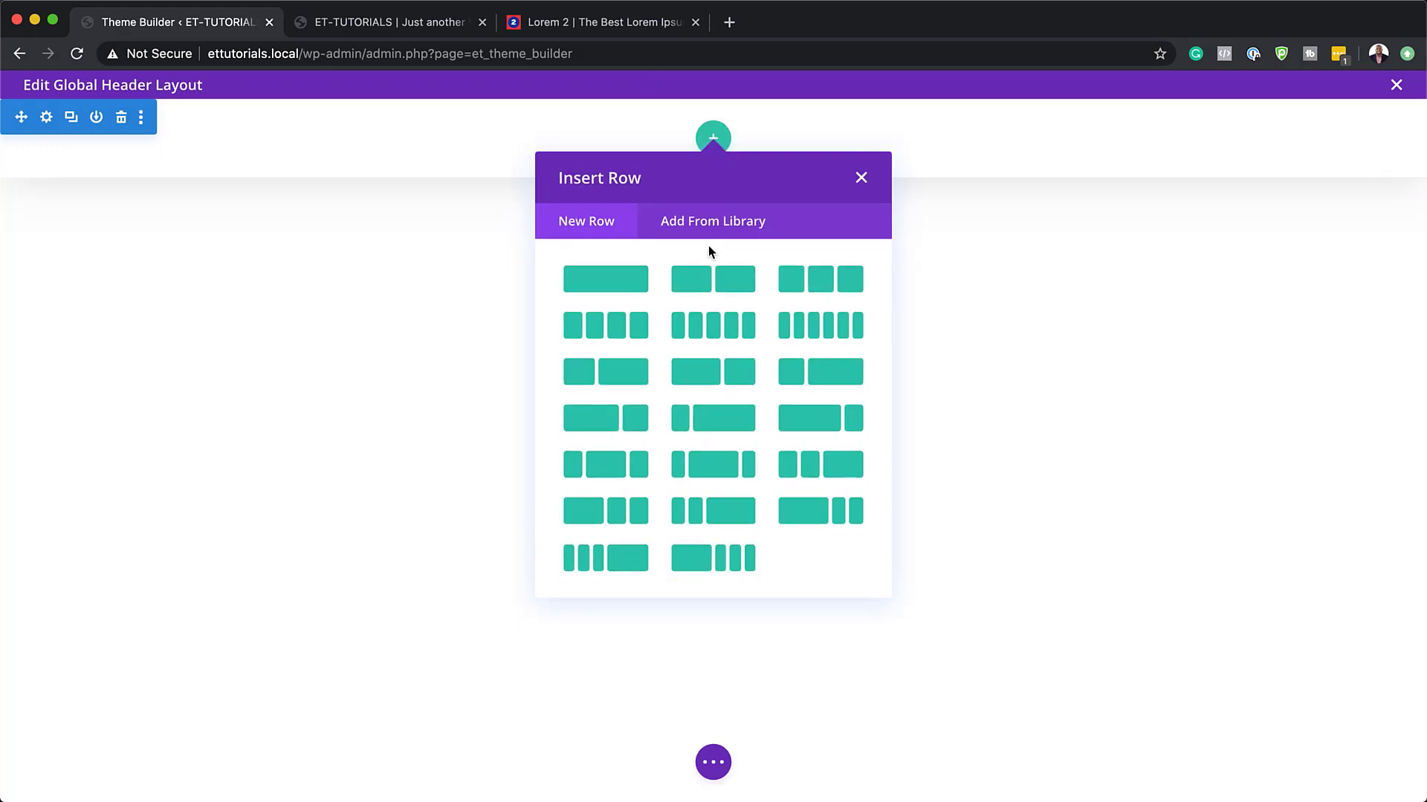
left_click(621, 286)
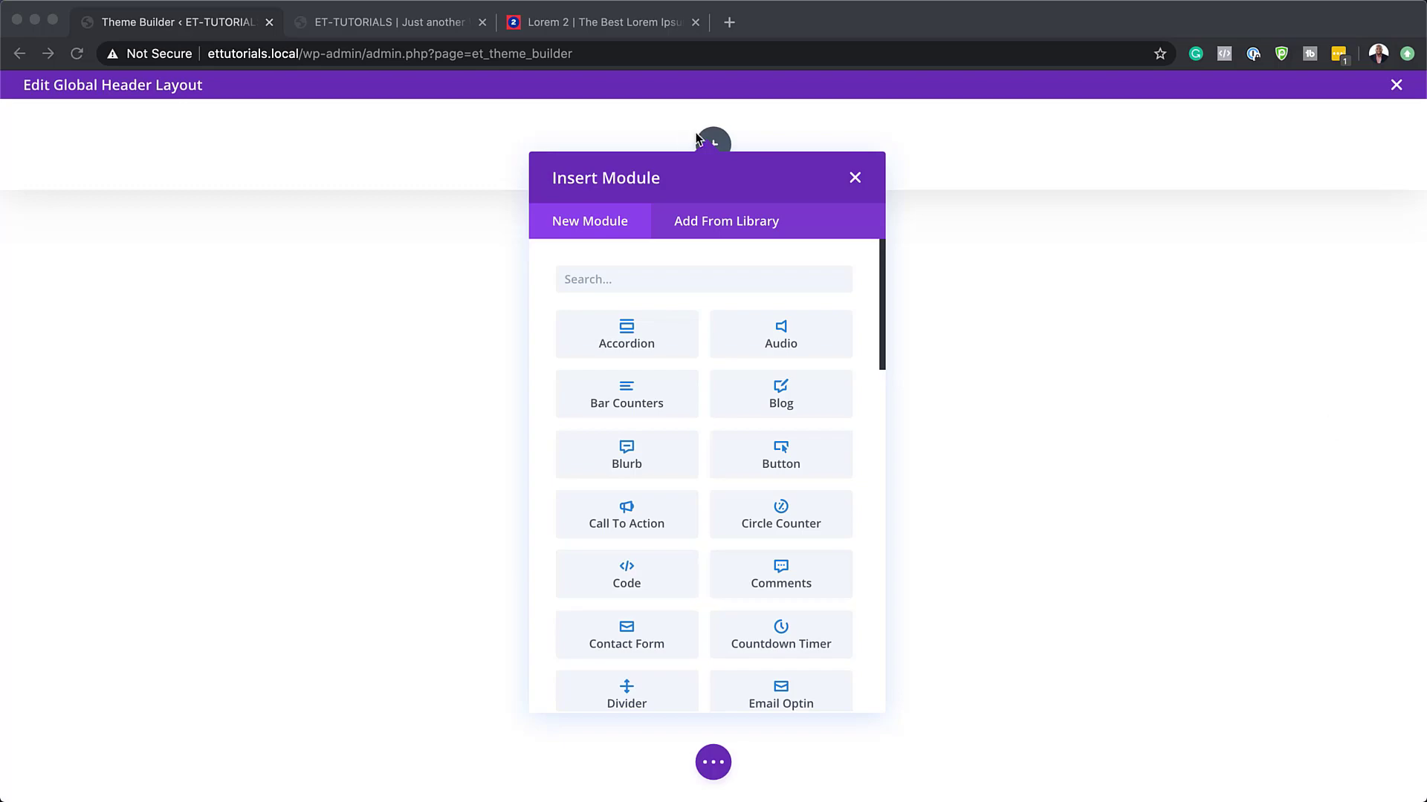
left_click(856, 178)
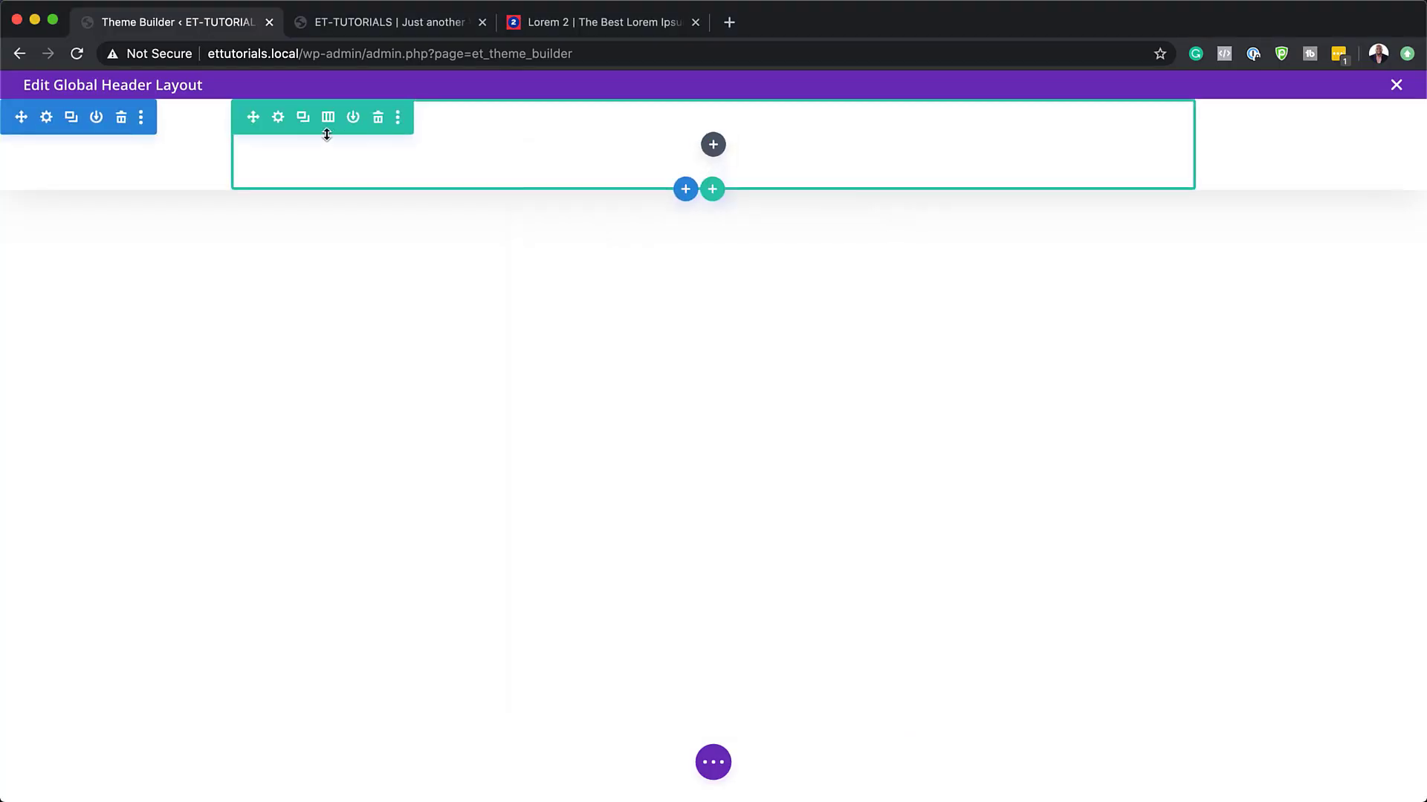
Step: Set the new row's background color to the red #ff3314
left_click(278, 118)
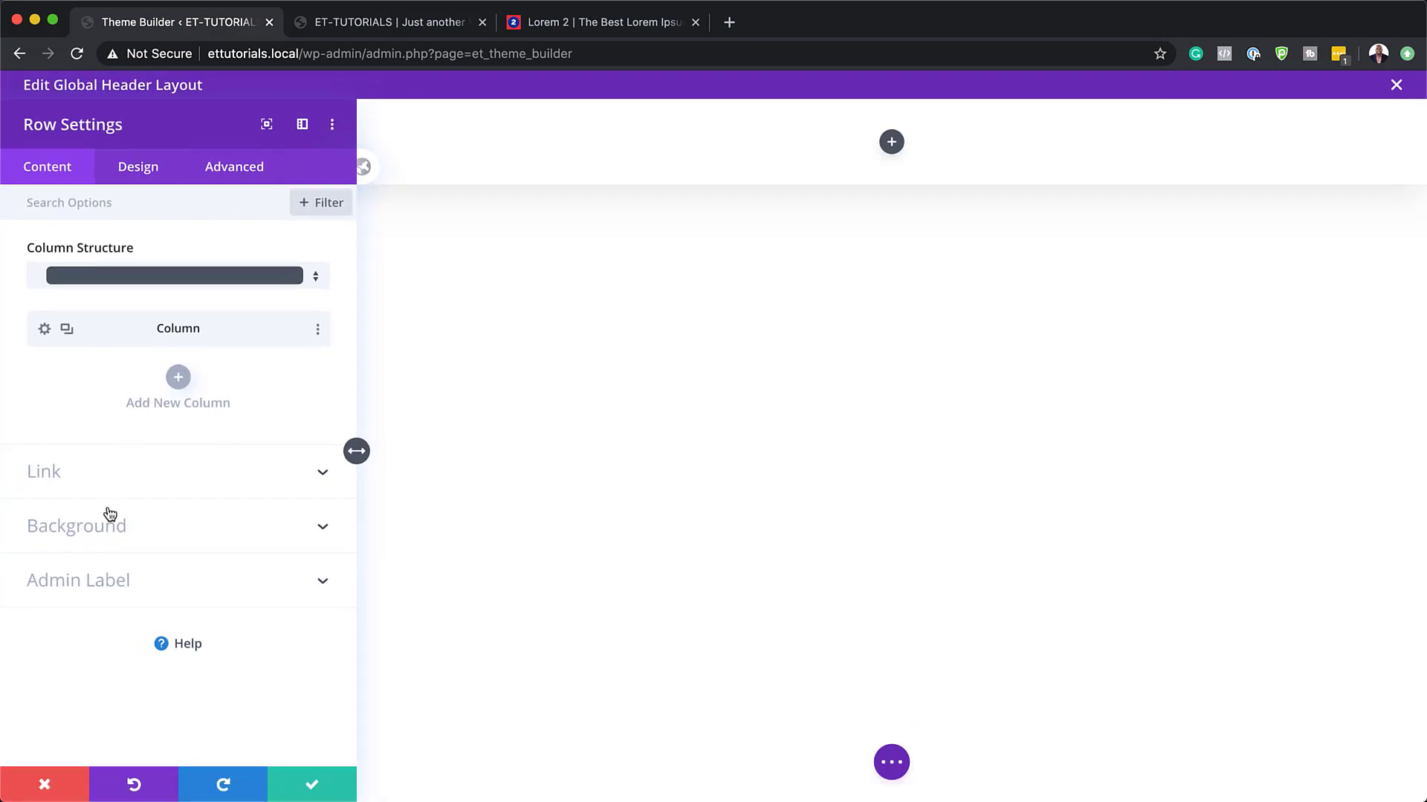
left_click(99, 529)
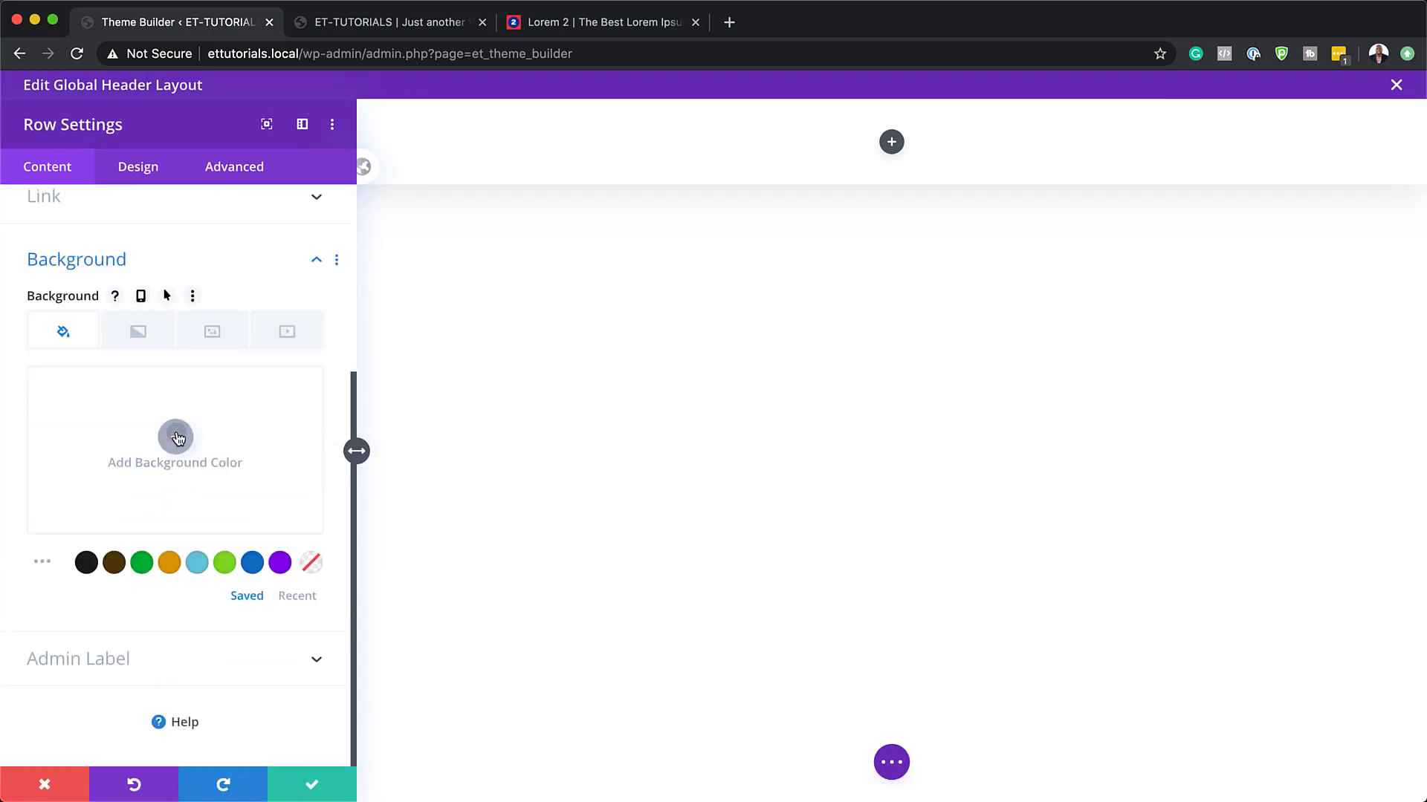
left_click(176, 437)
type("#ff2d14")
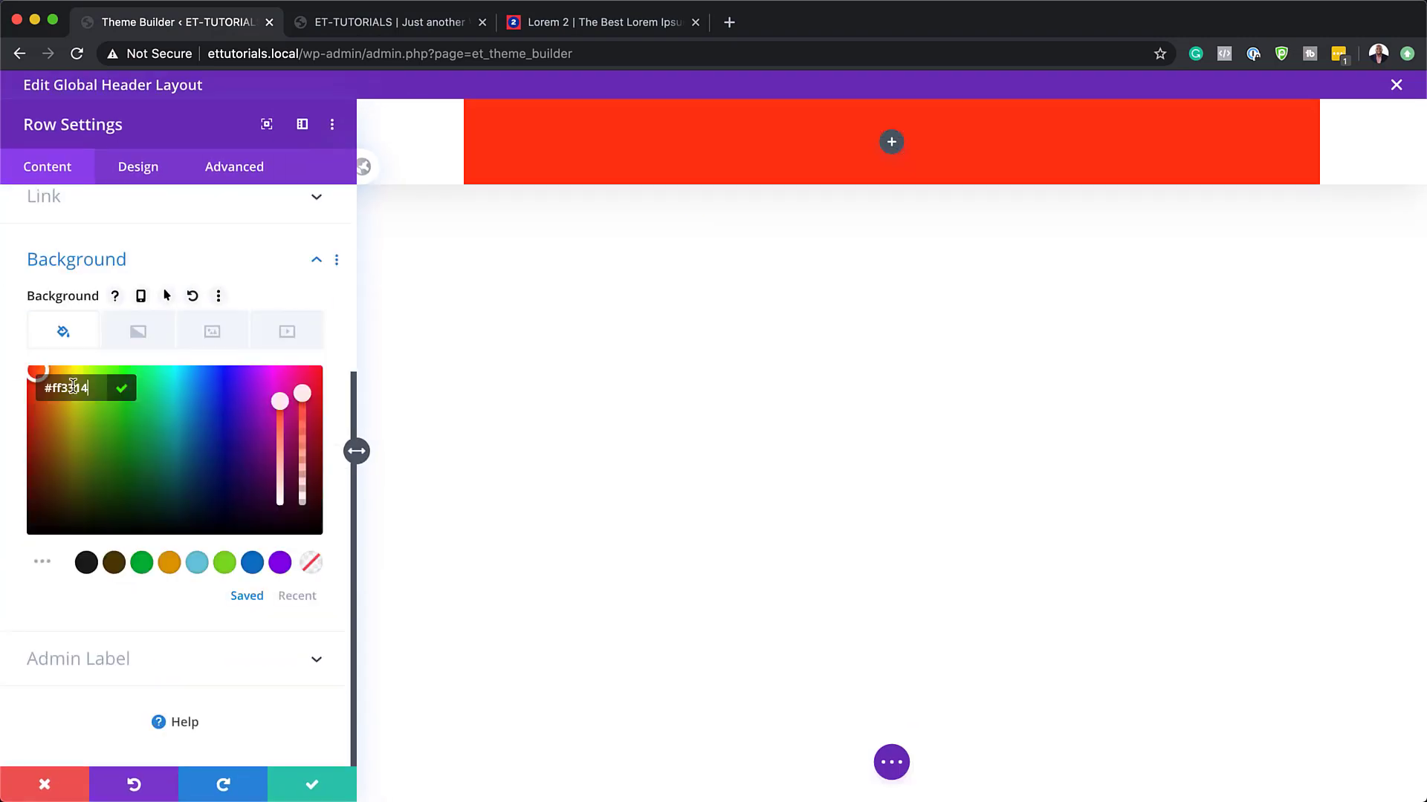
Step: Enable a custom gutter width of 1 for the row and turn on equalized column heights
left_click(130, 170)
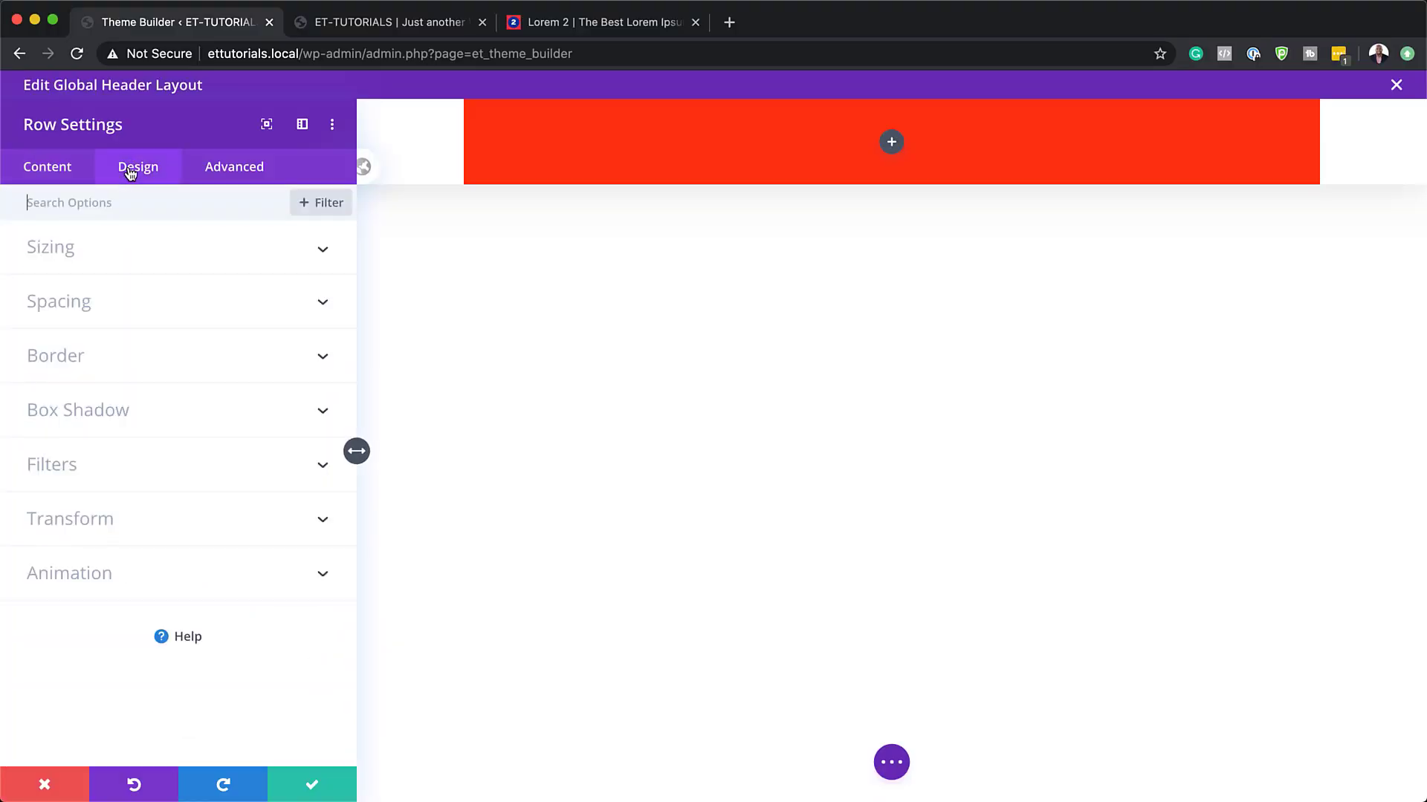
left_click(101, 257)
left_click(78, 312)
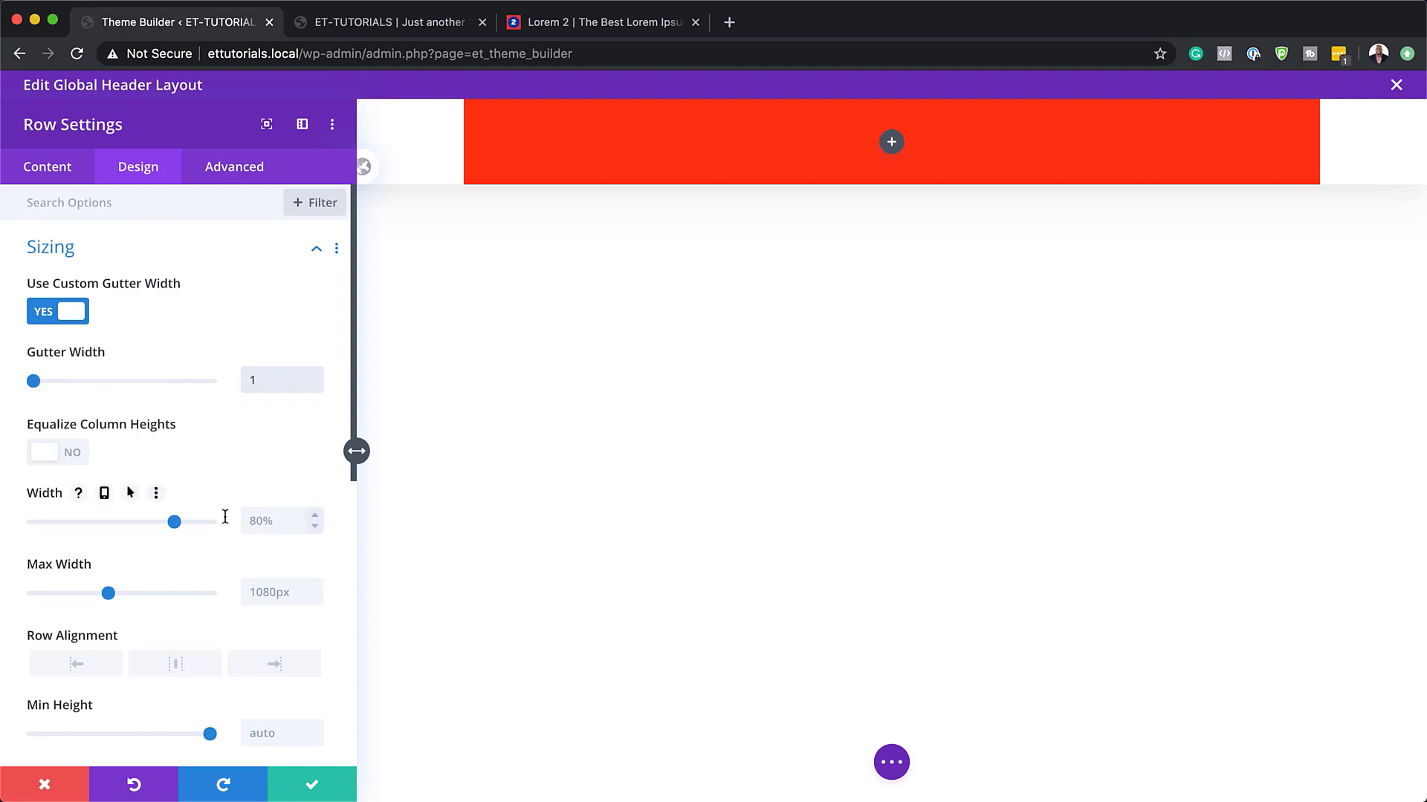
left_click(71, 455)
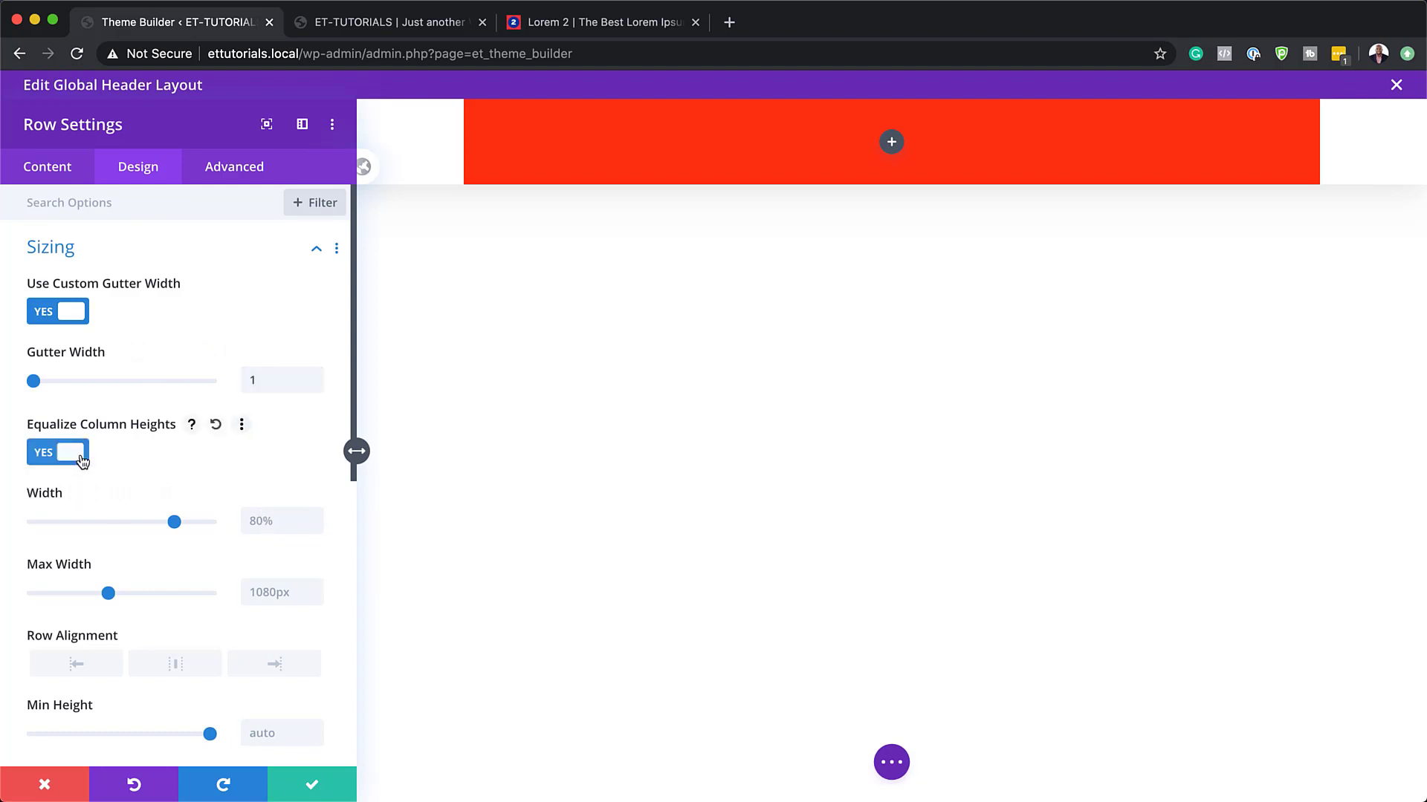
Step: Set the row's width and max width to 100%
left_click(263, 522)
type("100%")
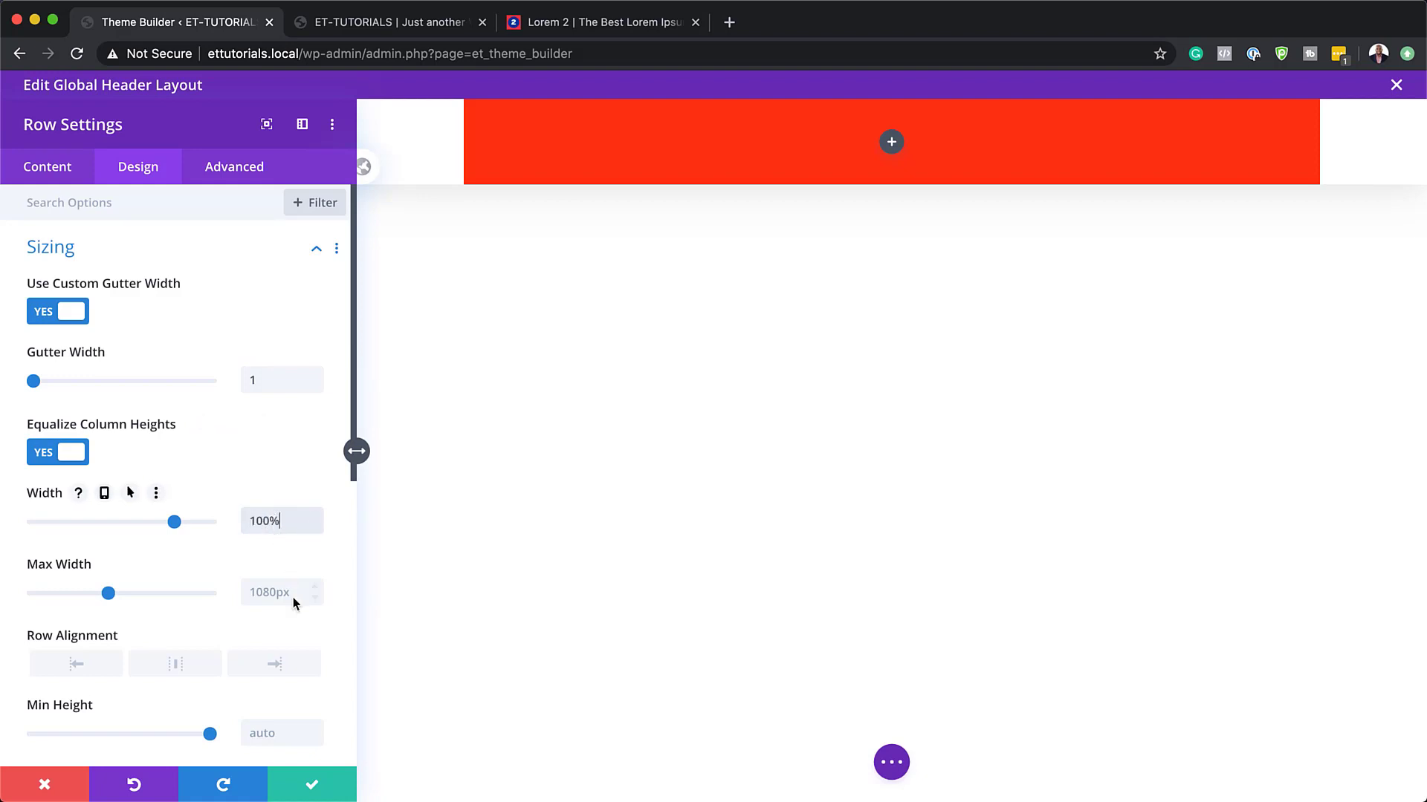
left_click(280, 594)
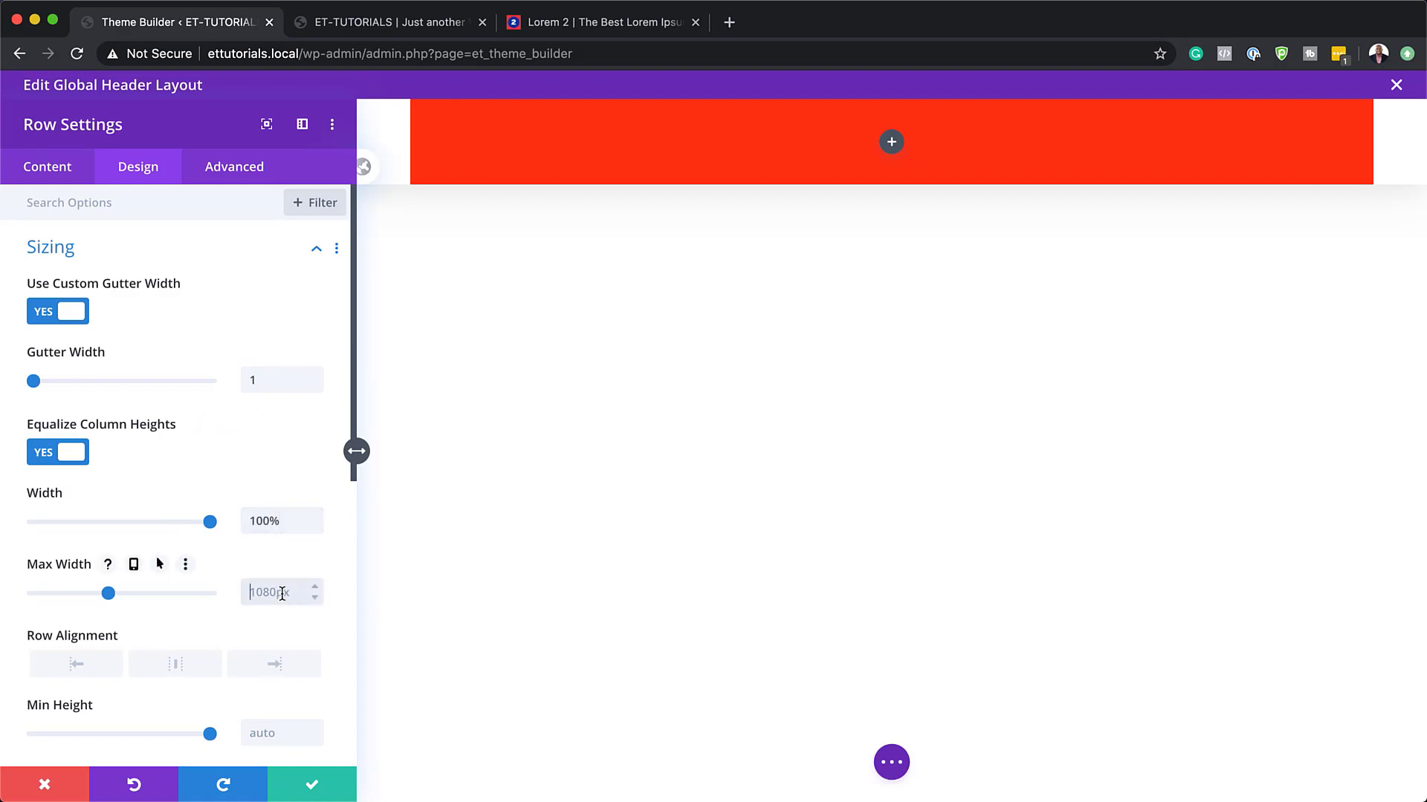
type("100%")
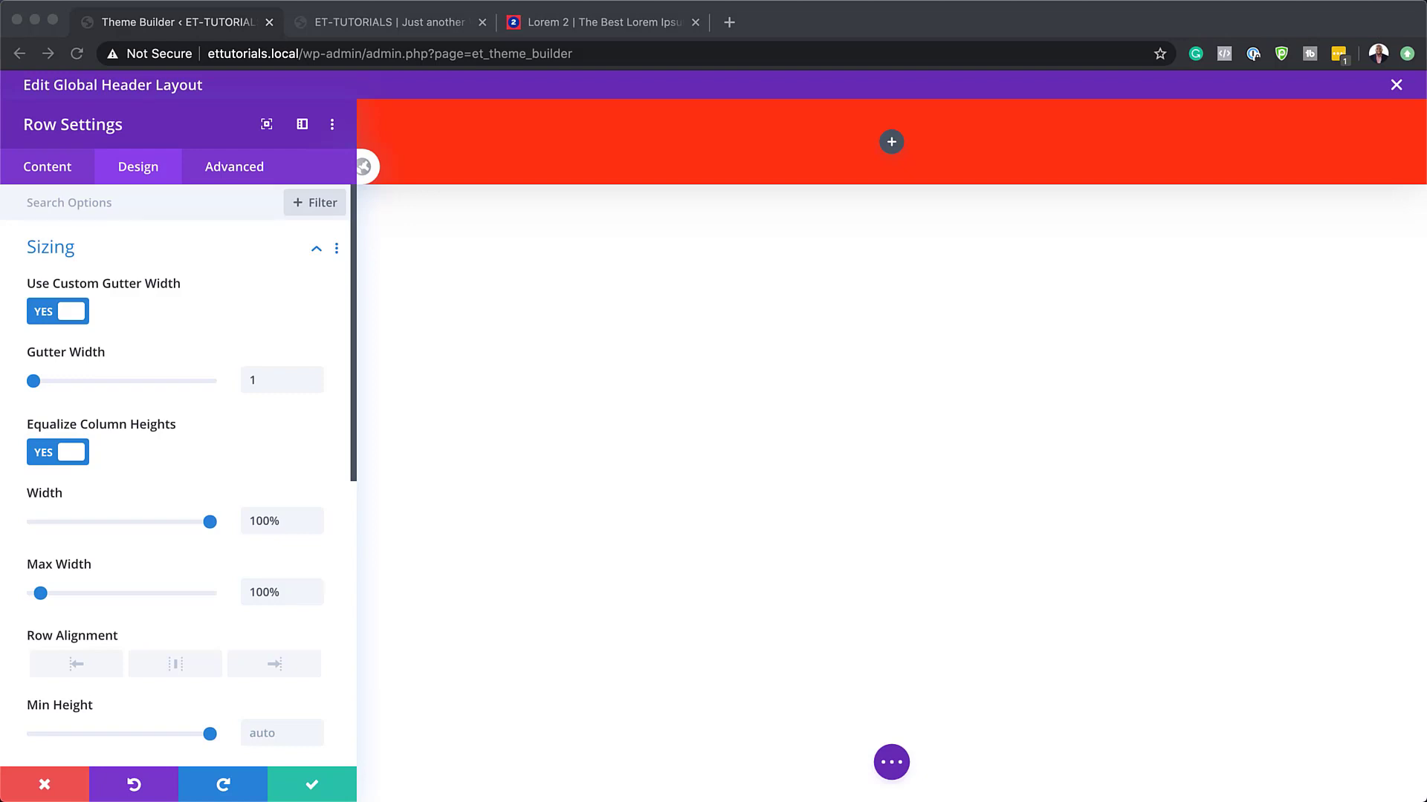
Step: Set the row's top and bottom padding to 0px with both values linked, and save the row settings
scroll(191, 542, "down", 5)
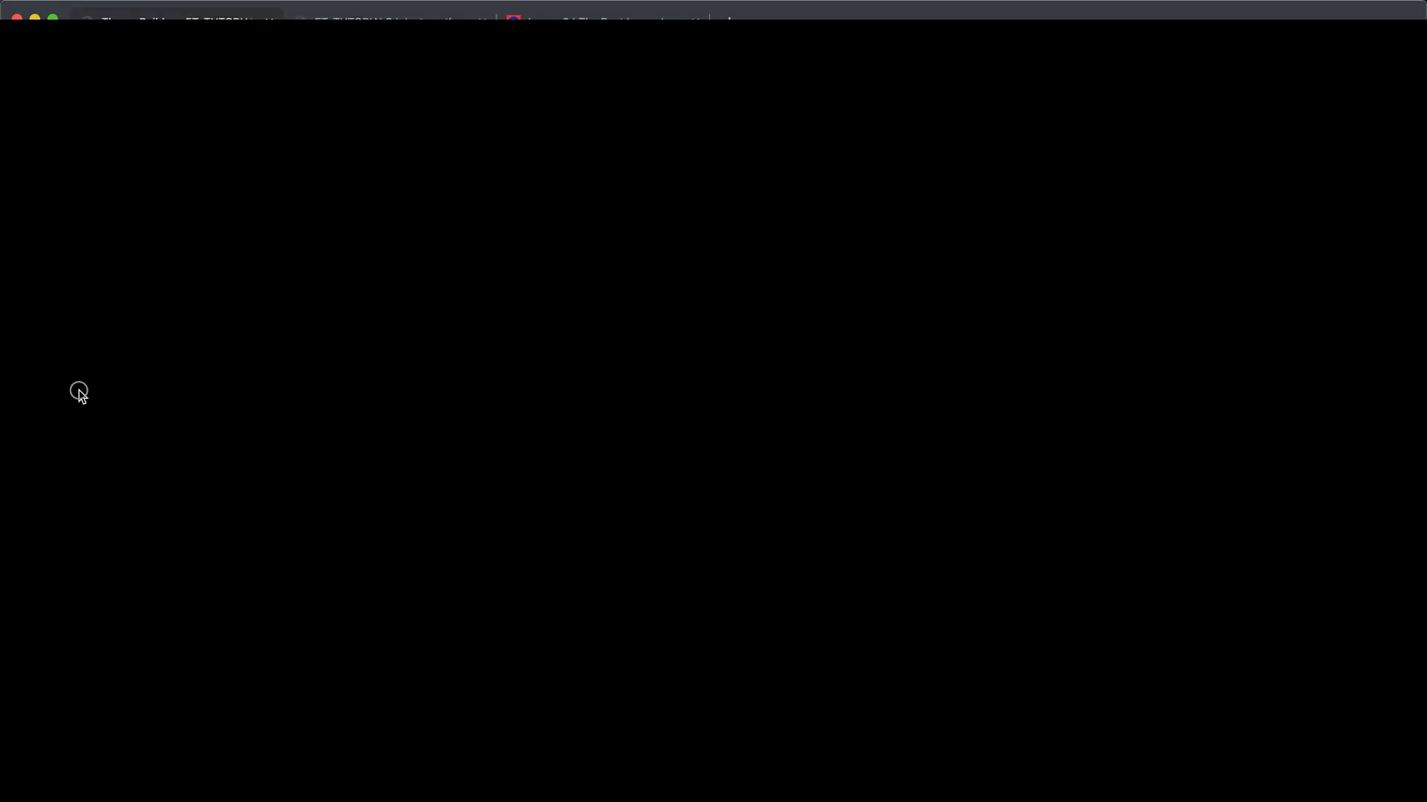
left_click(76, 390)
left_click(55, 366)
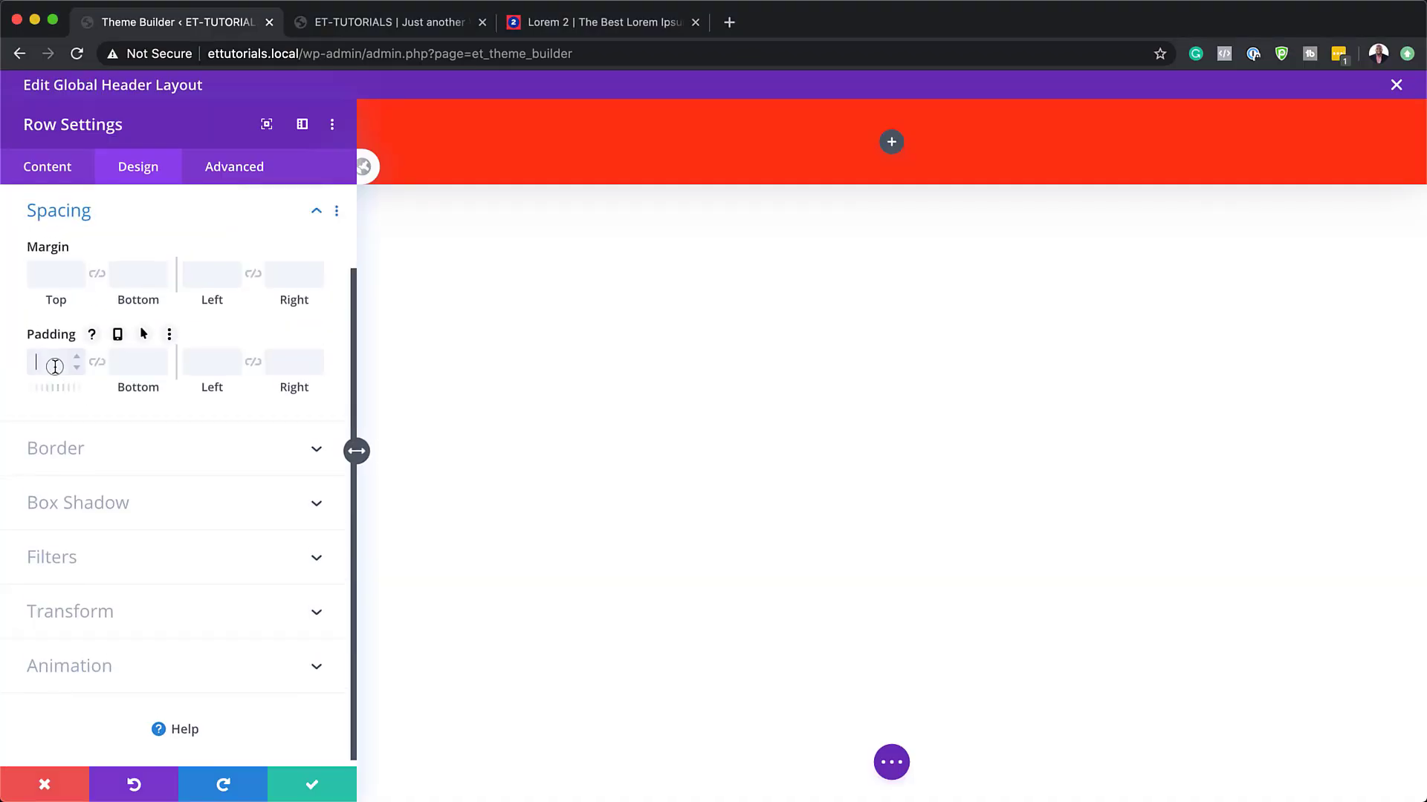
type("0px")
left_click(96, 362)
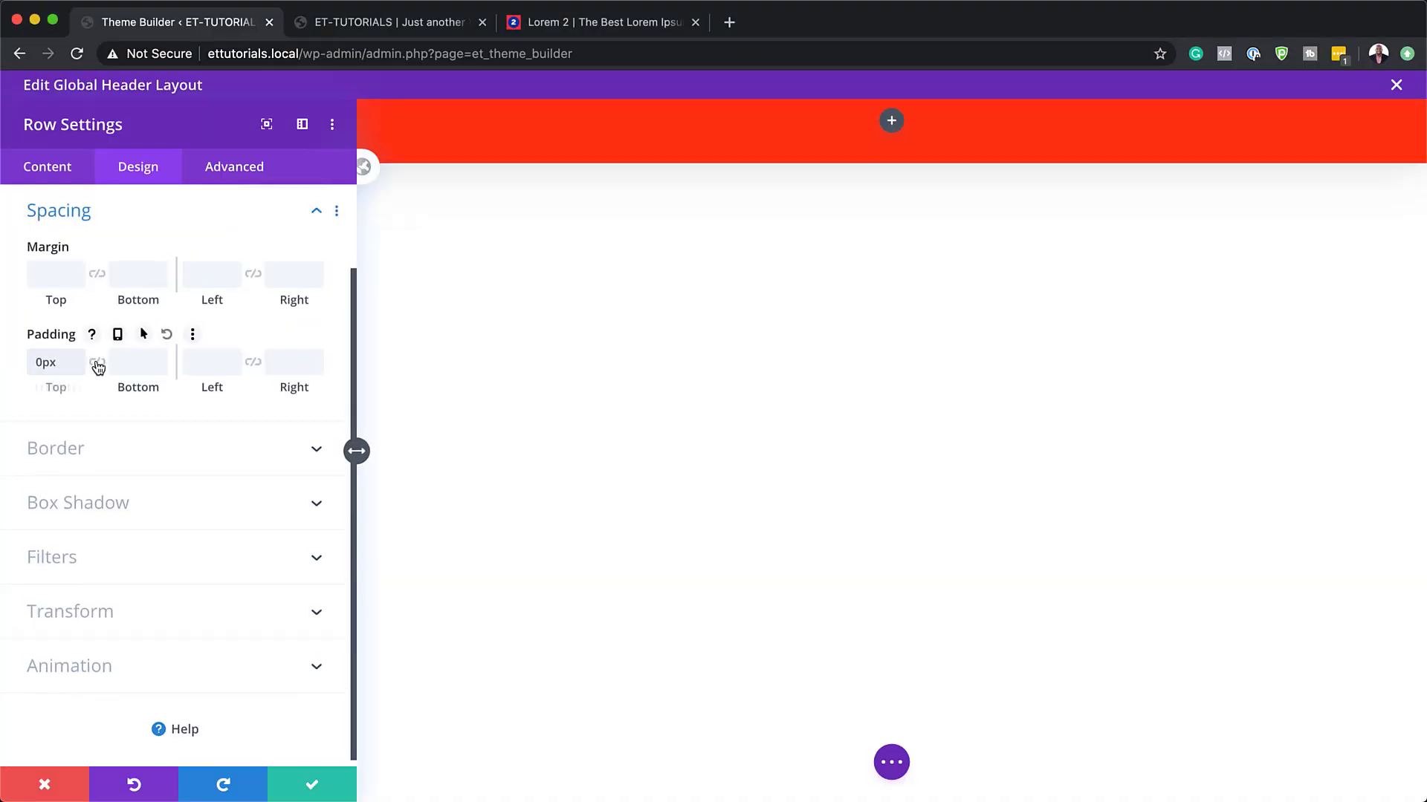
left_click(320, 780)
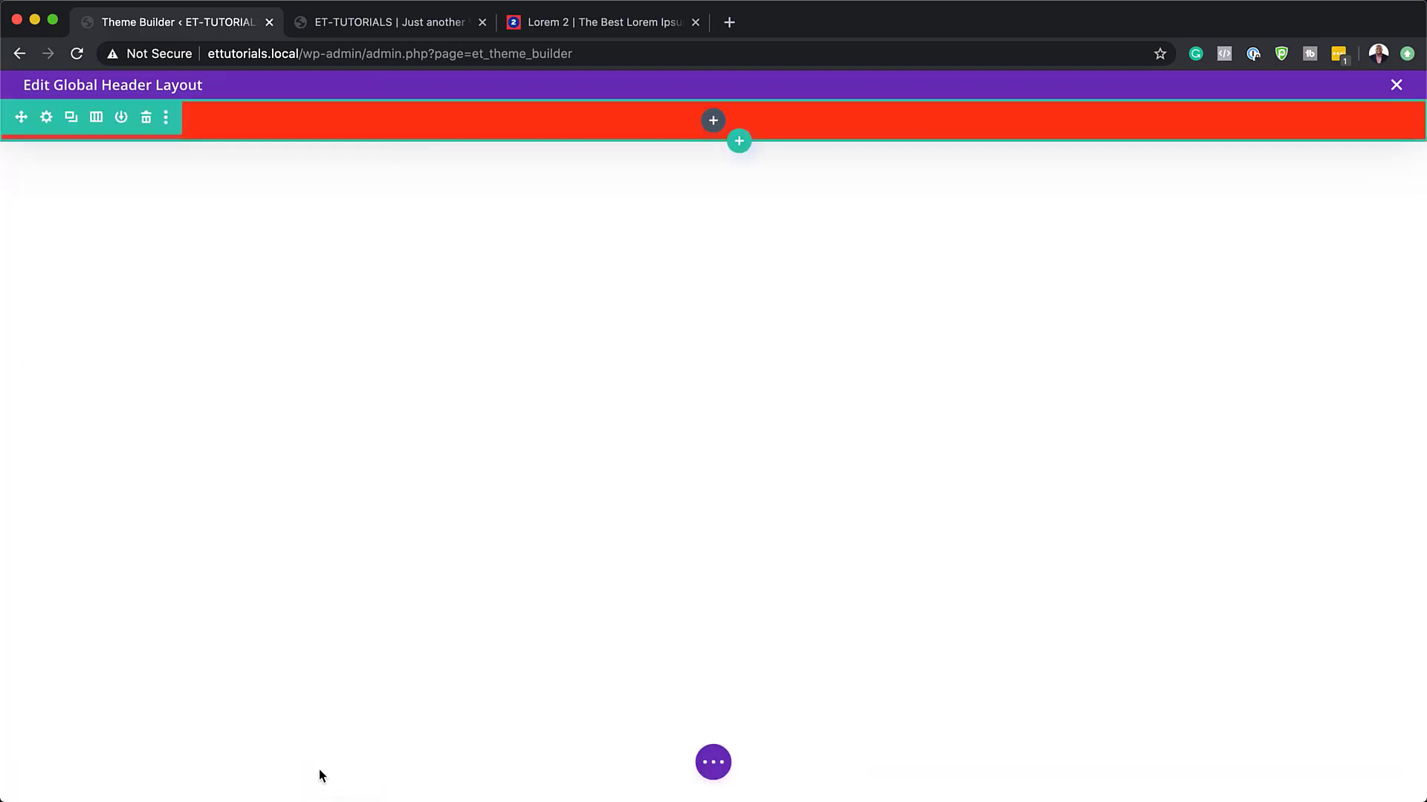
Step: Insert a Social Media Follow module into the red row
left_click(712, 120)
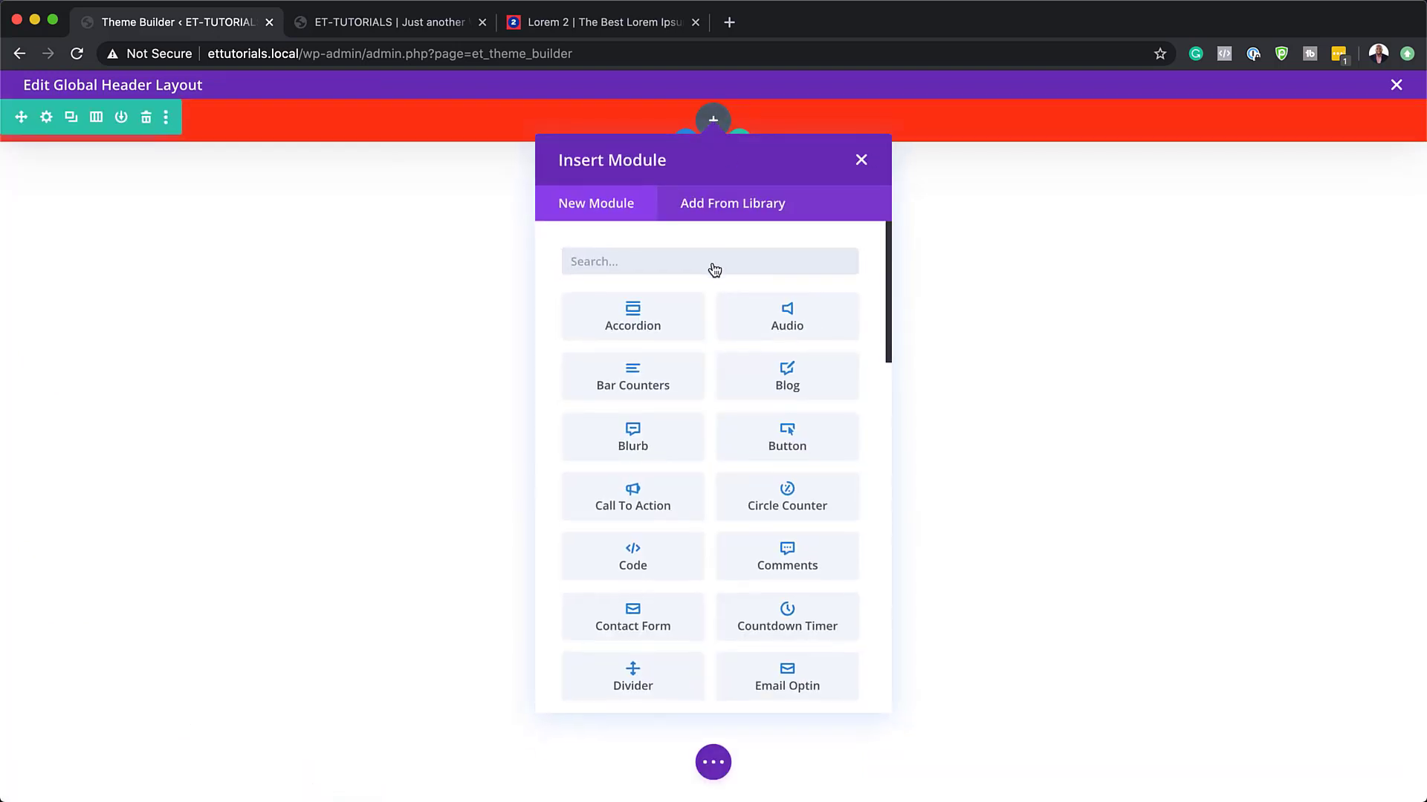
type("soc")
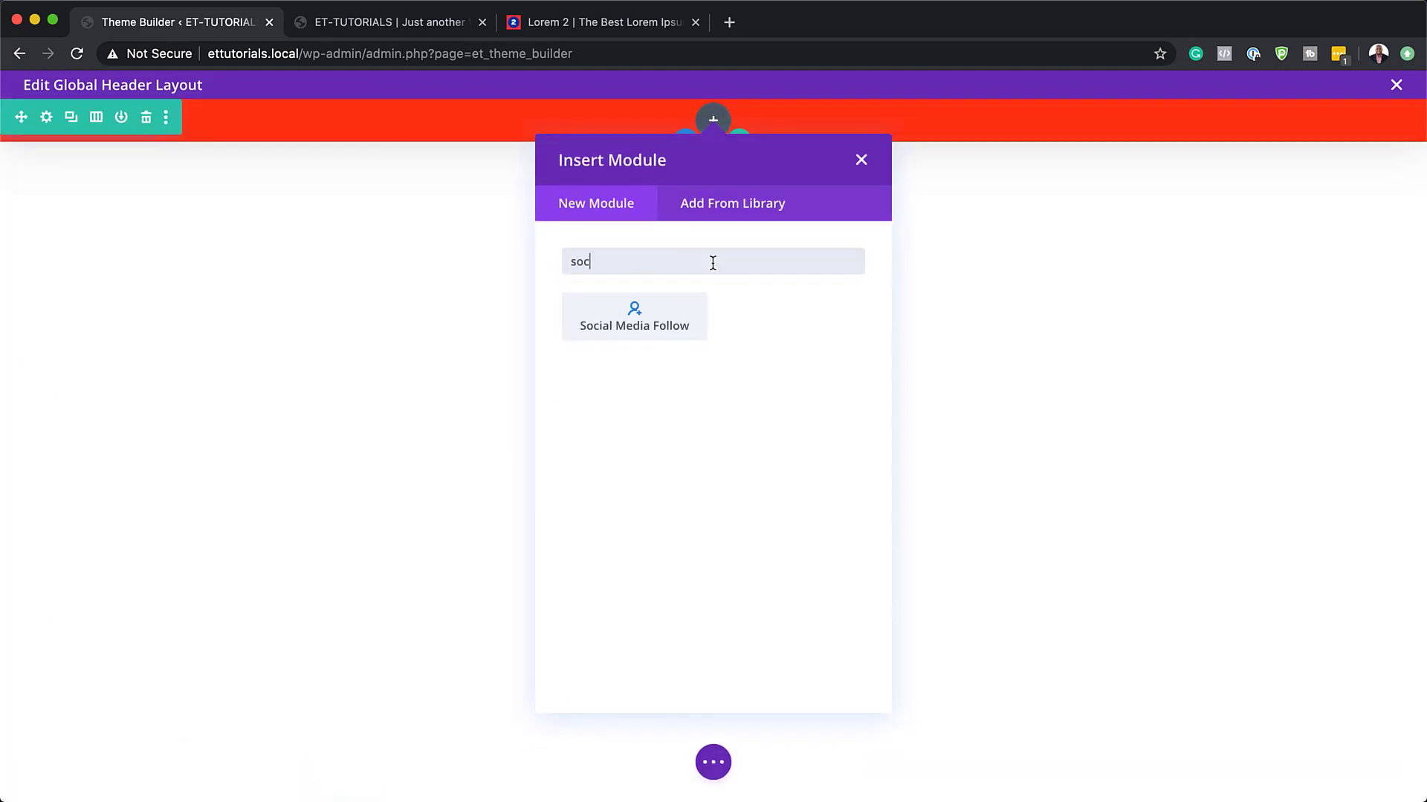
left_click(663, 306)
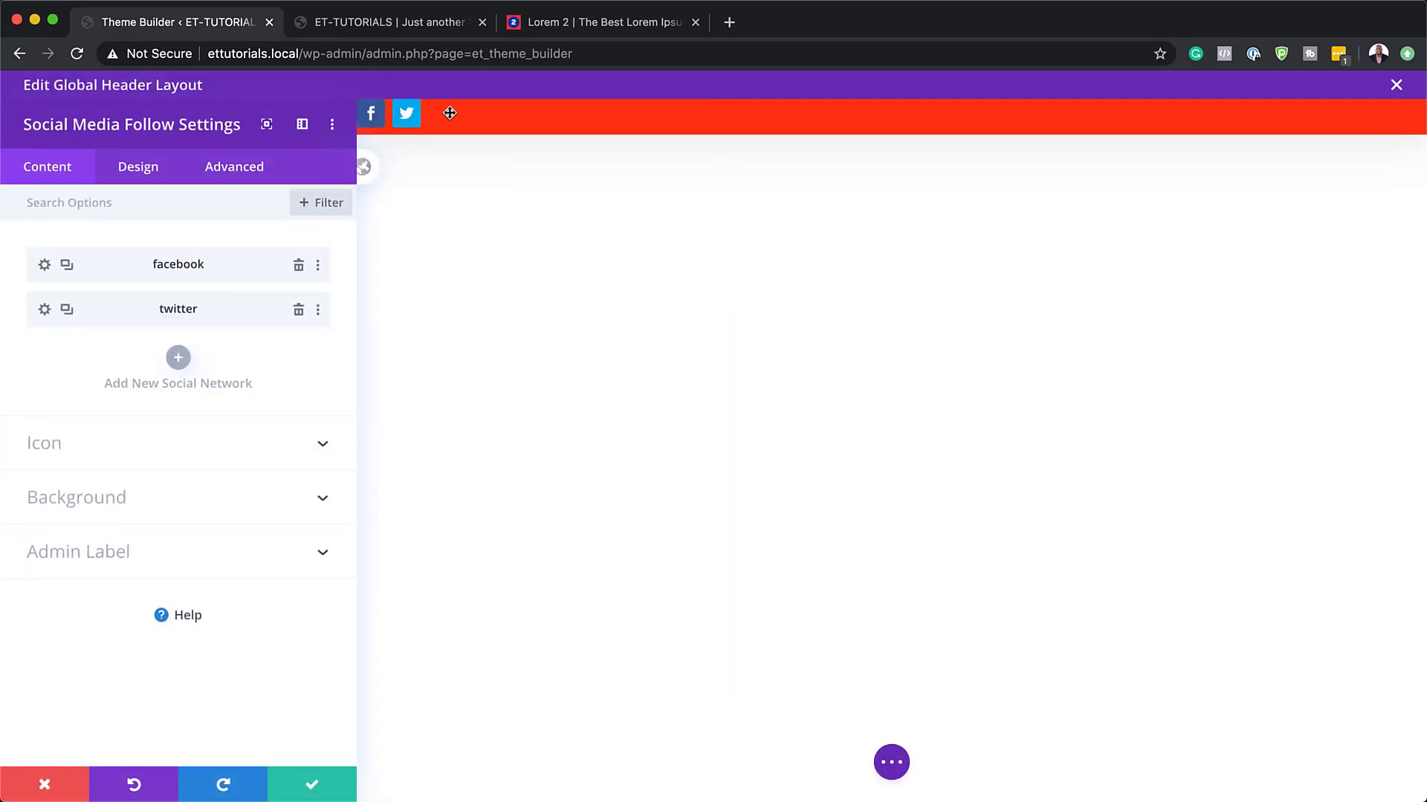
Step: Add a third social network to the module, choose Instagram for it, and return to the module's main settings
left_click(179, 358)
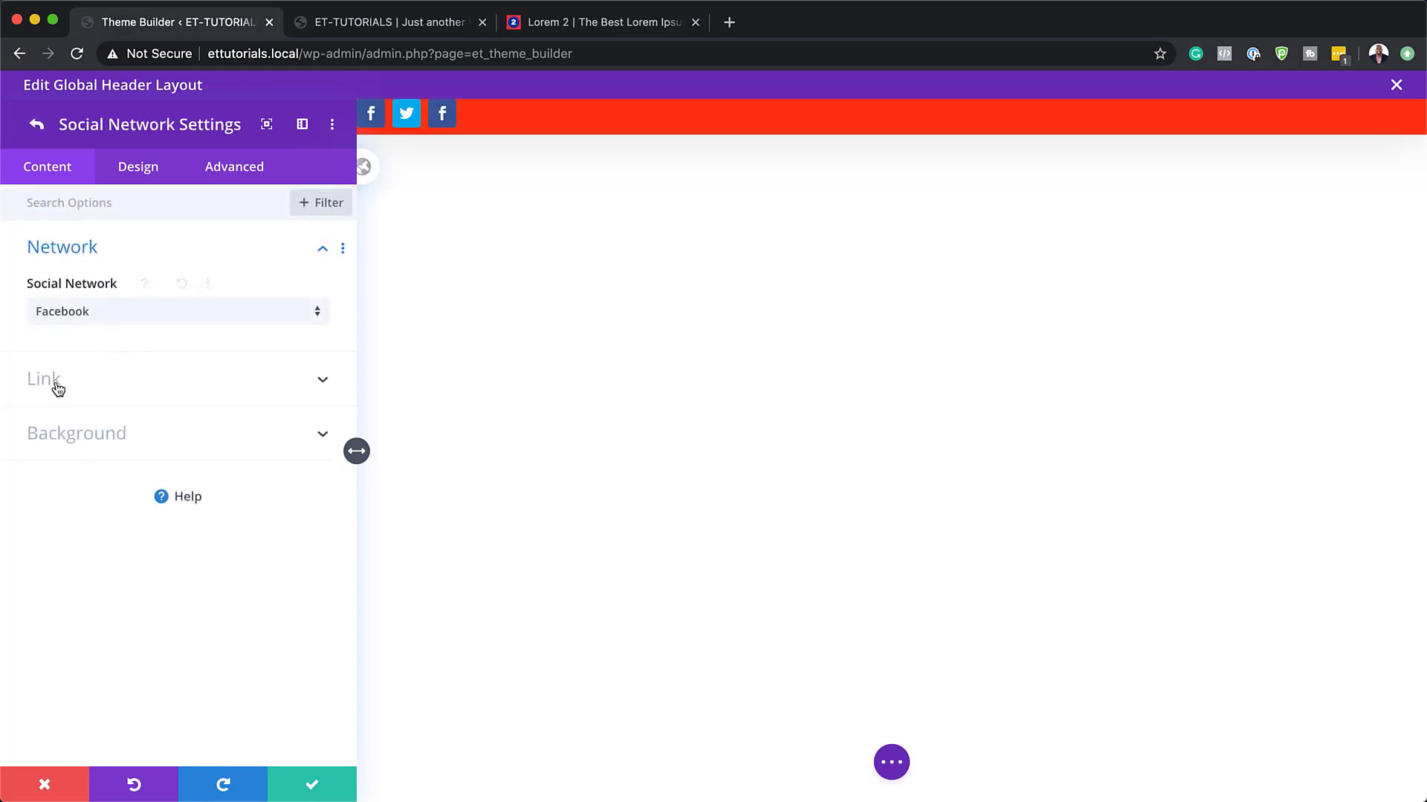
left_click(86, 316)
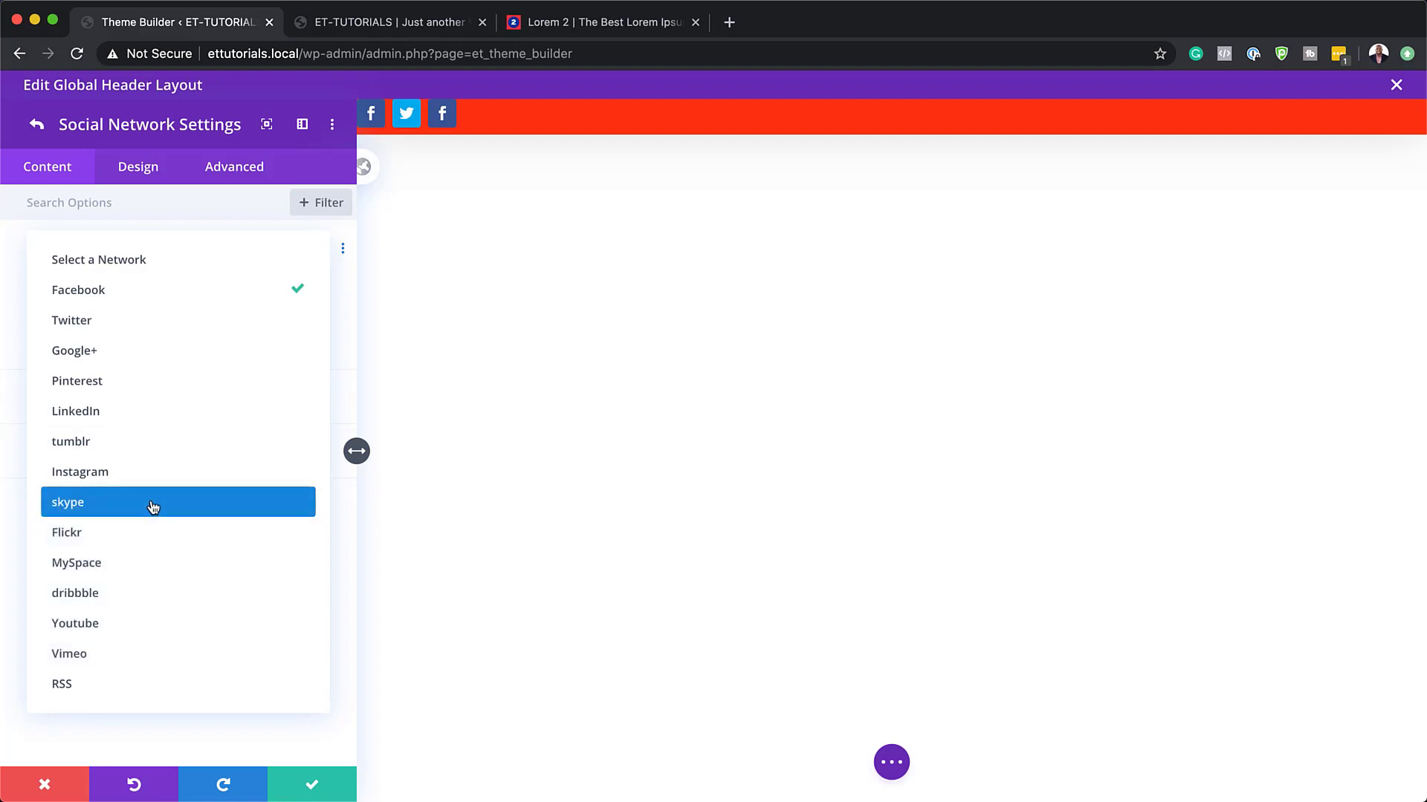
left_click(149, 476)
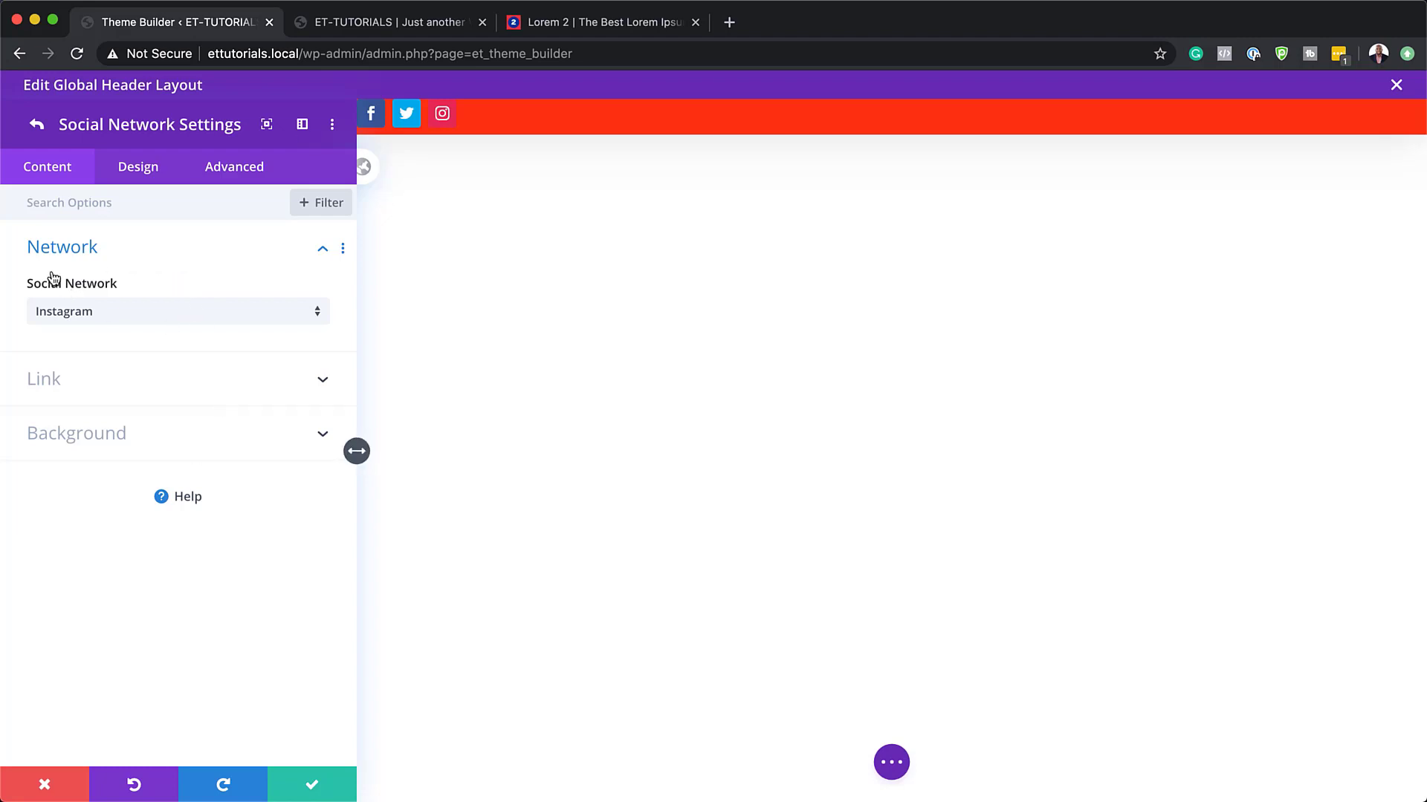
left_click(37, 125)
Step: Reset the item styles of the Facebook, Instagram and Twitter networks to remove their individual background colors
right_click(223, 263)
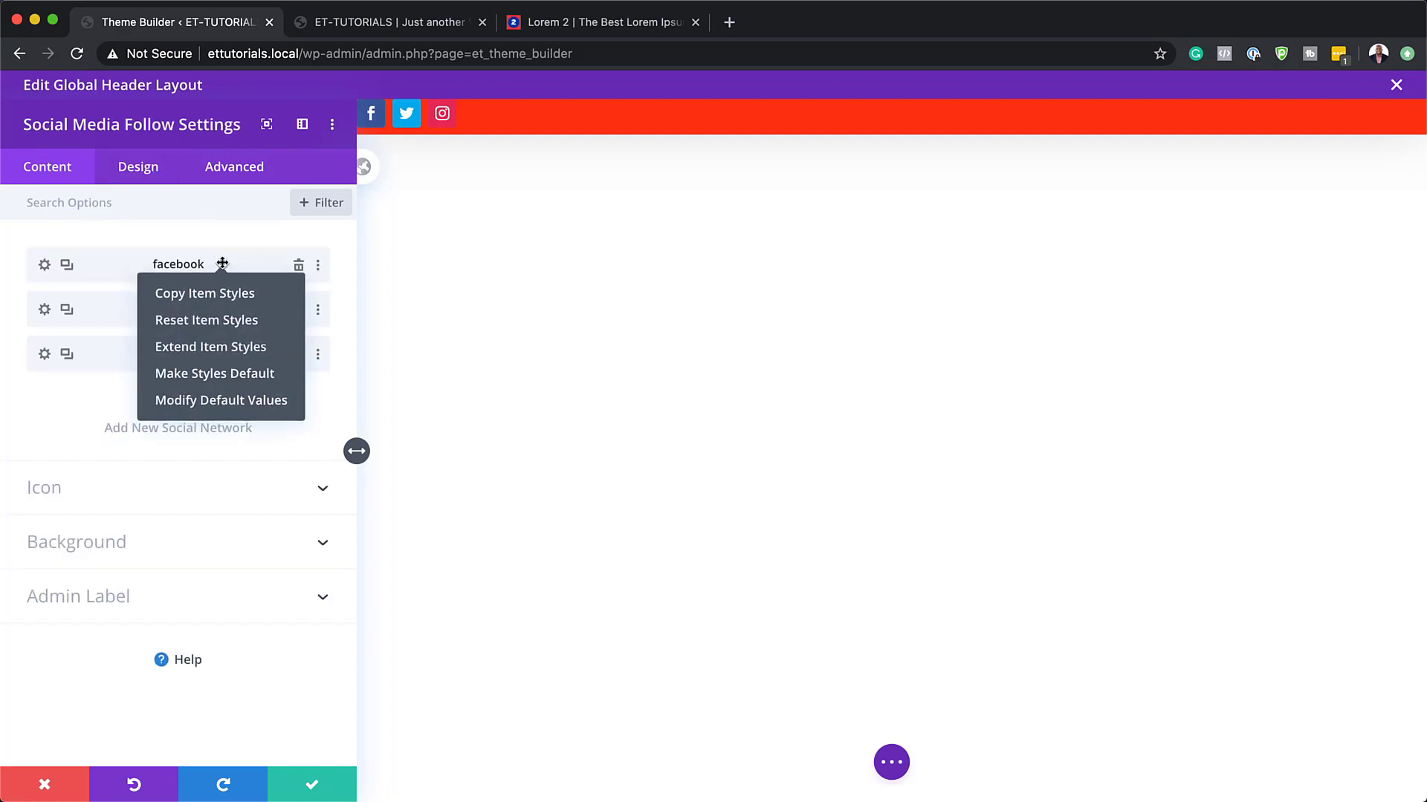
left_click(233, 321)
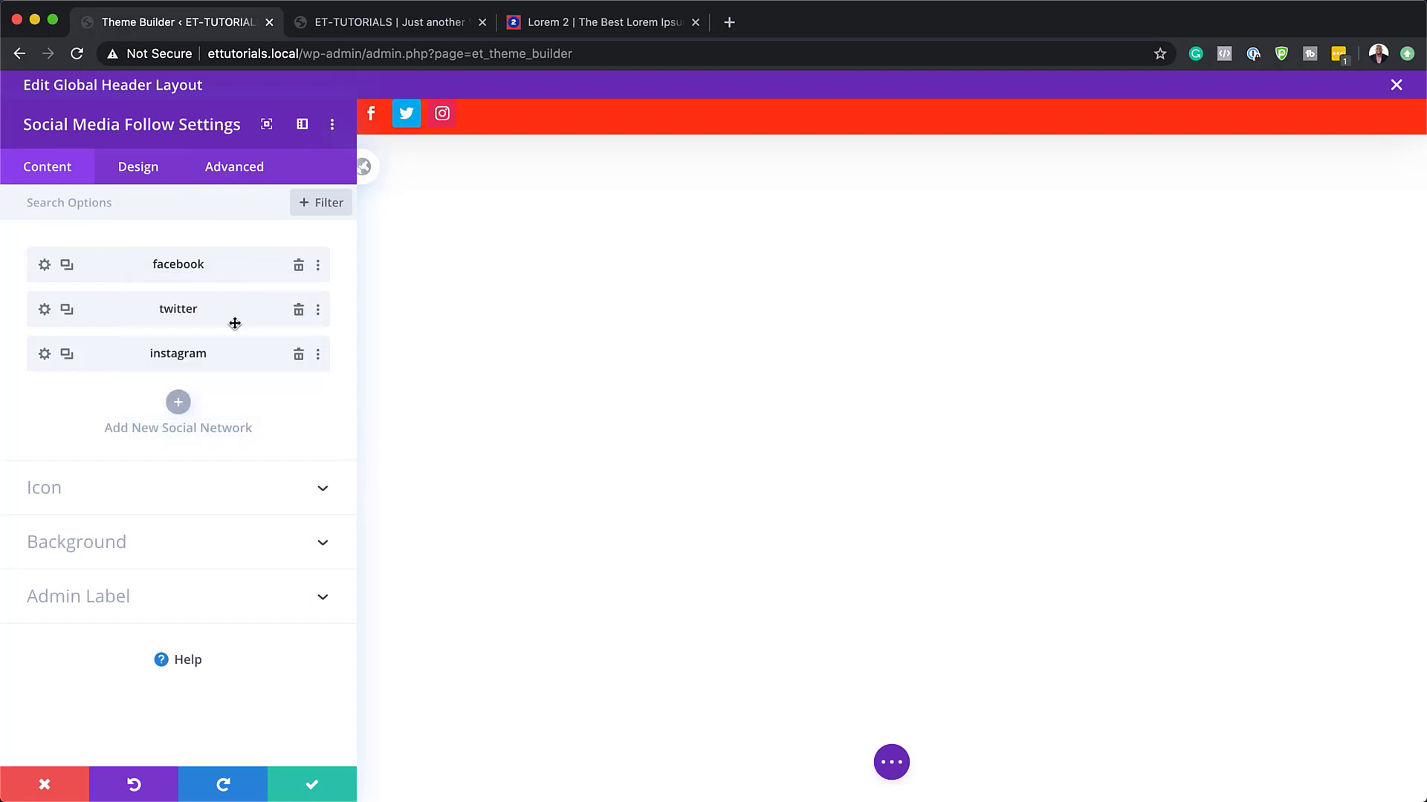
right_click(232, 309)
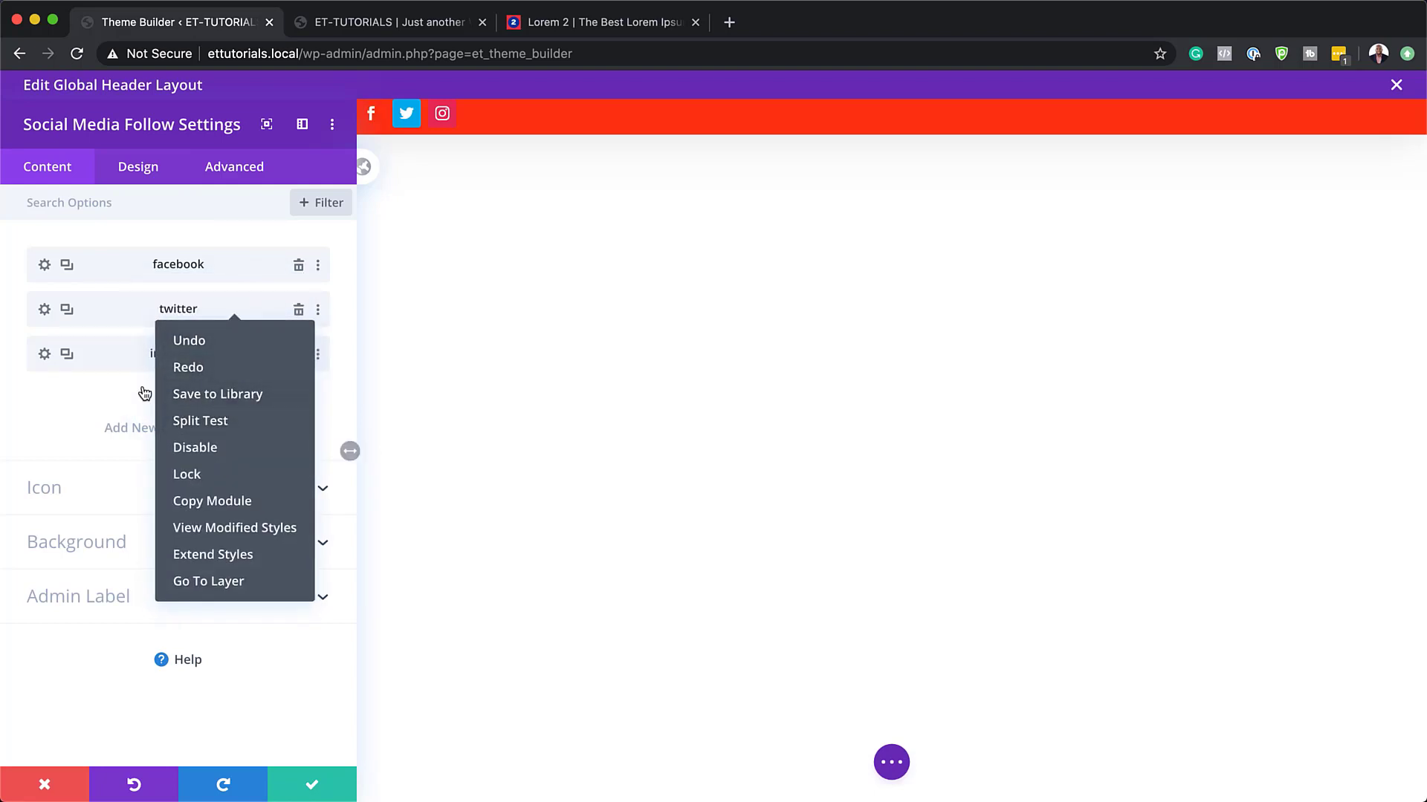
right_click(113, 351)
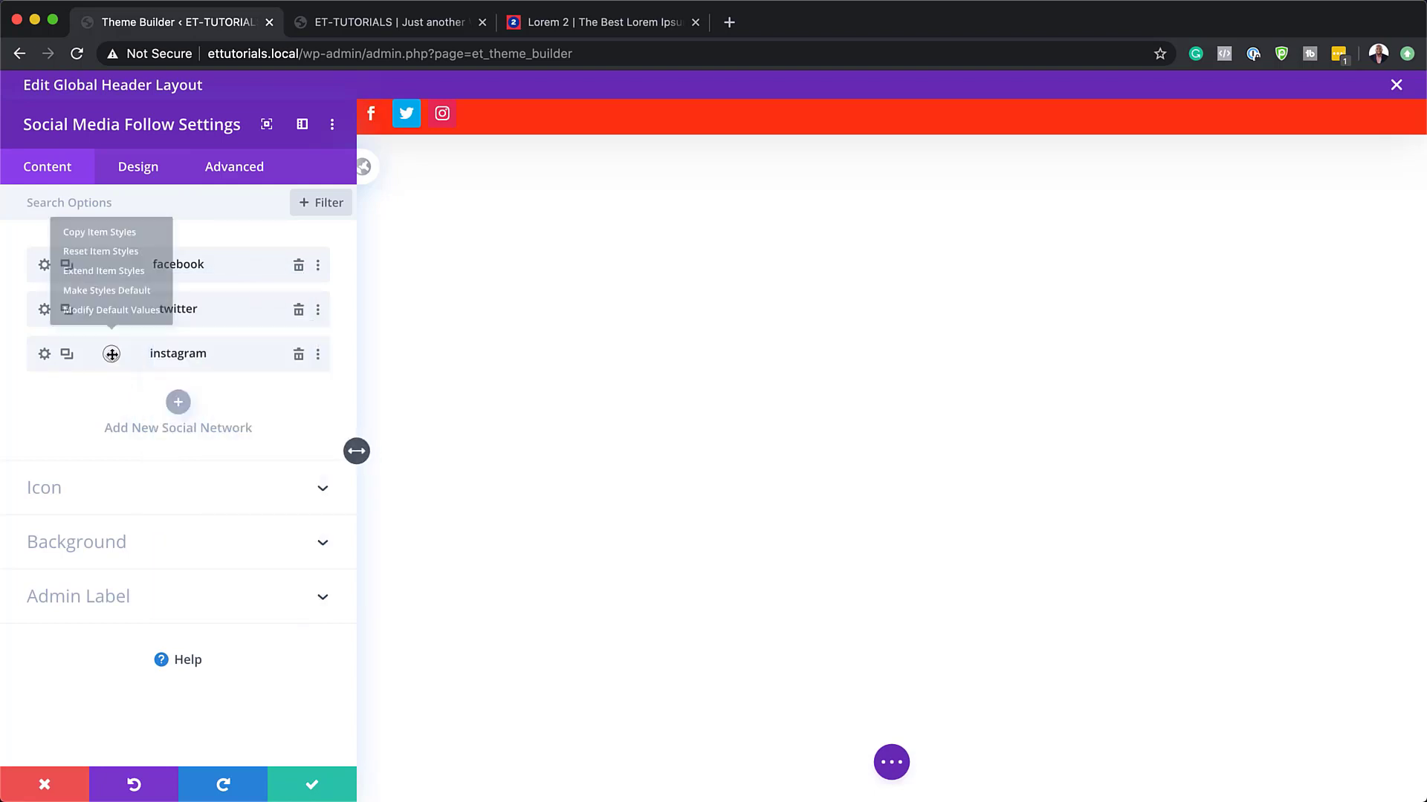
left_click(115, 245)
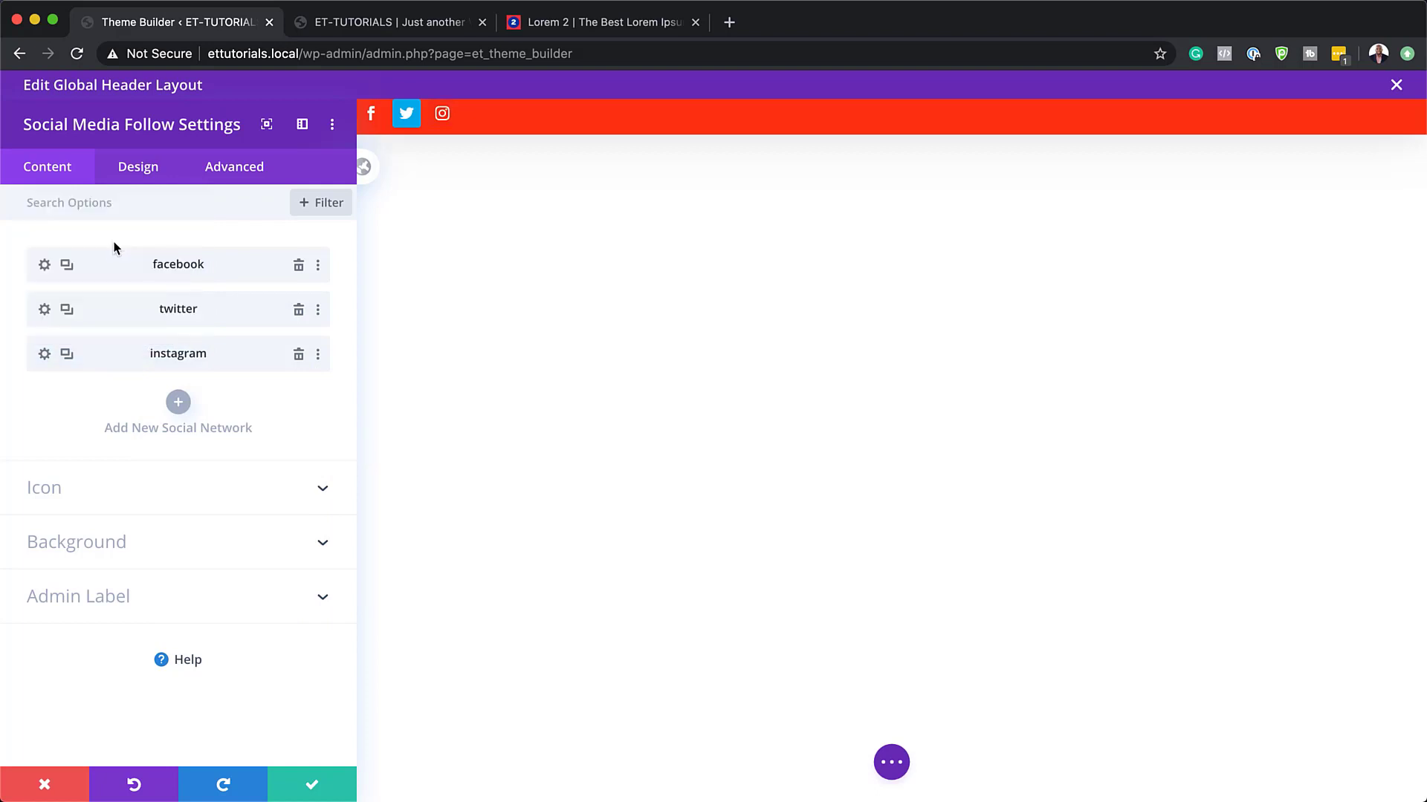
right_click(208, 310)
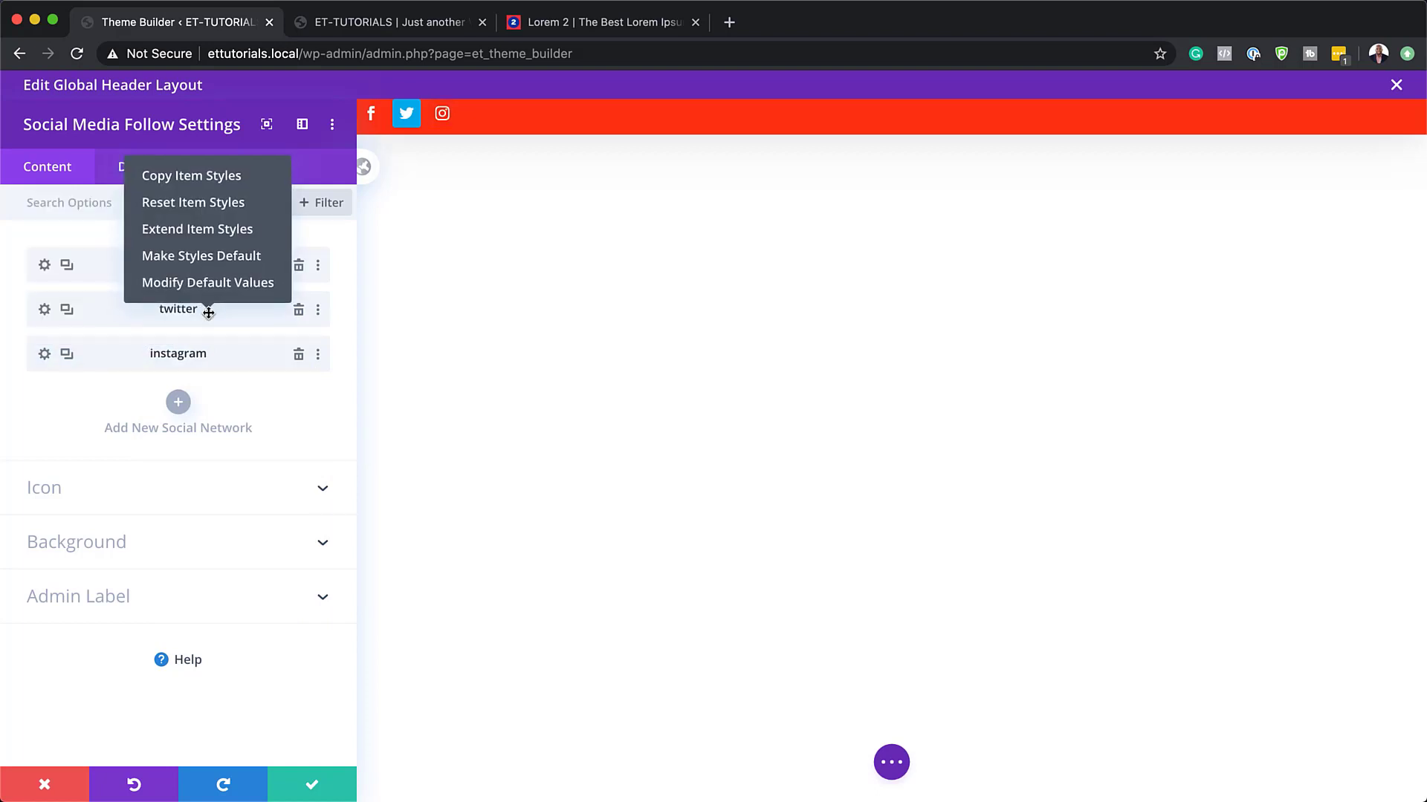
left_click(222, 210)
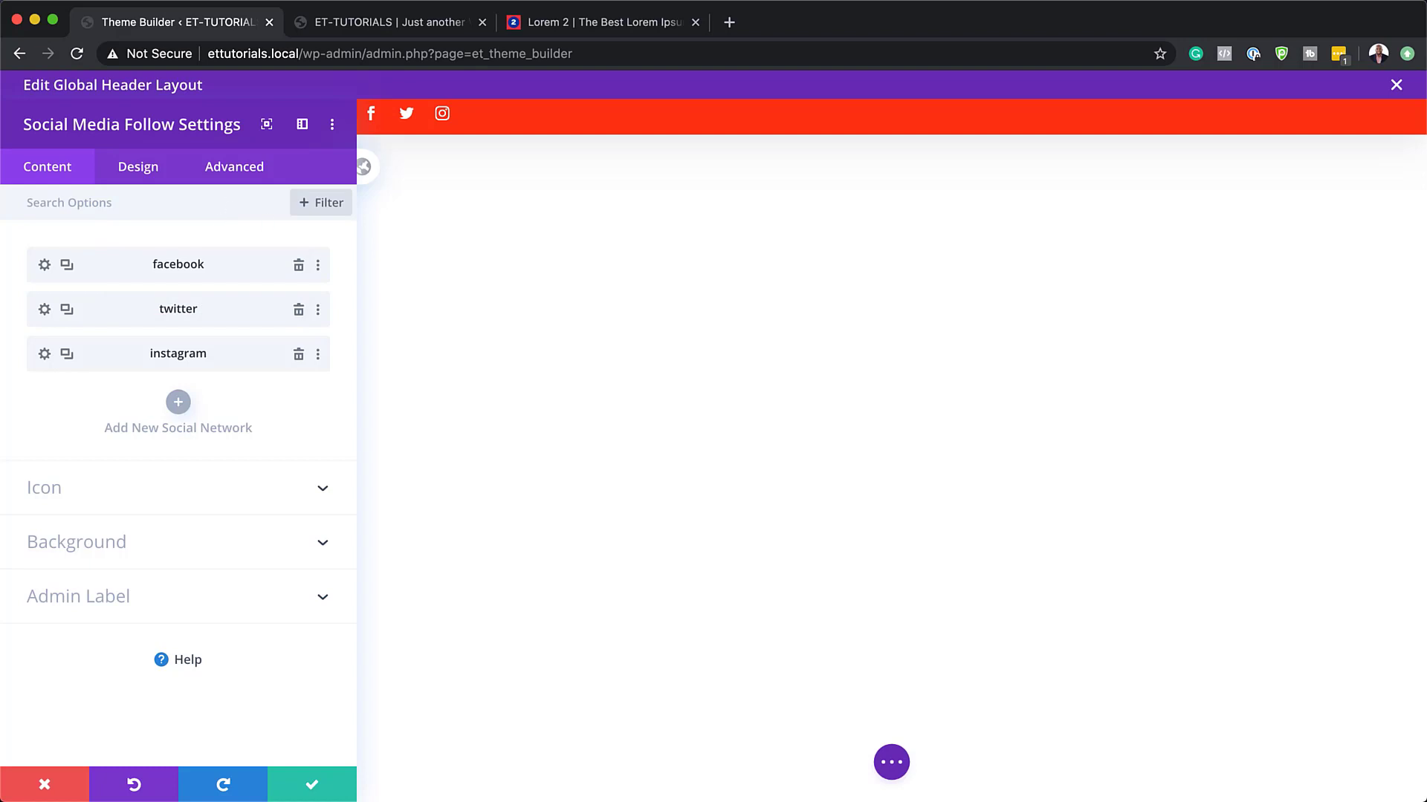
Step: Set the Social Media Follow module's alignment to center
left_click(145, 169)
left_click(121, 252)
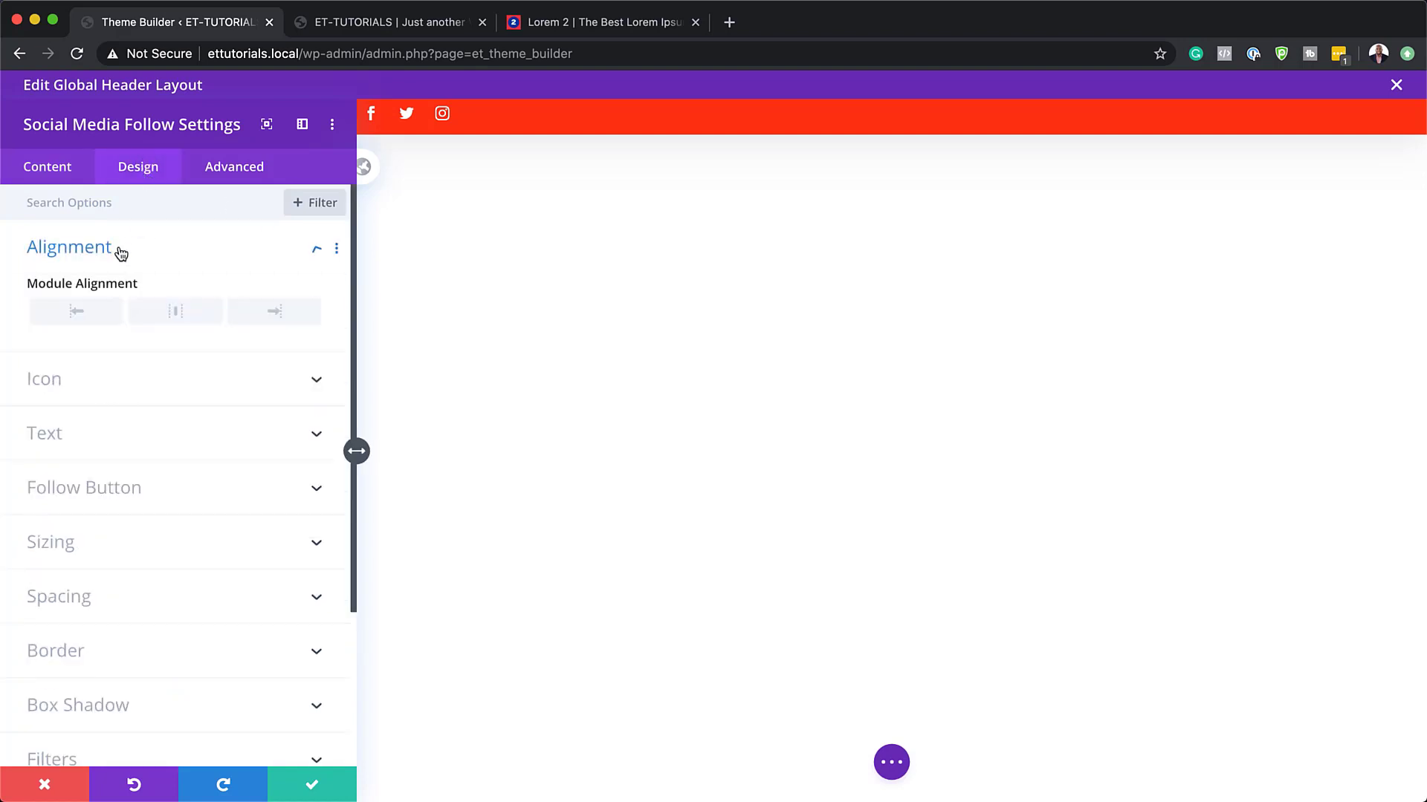
left_click(180, 315)
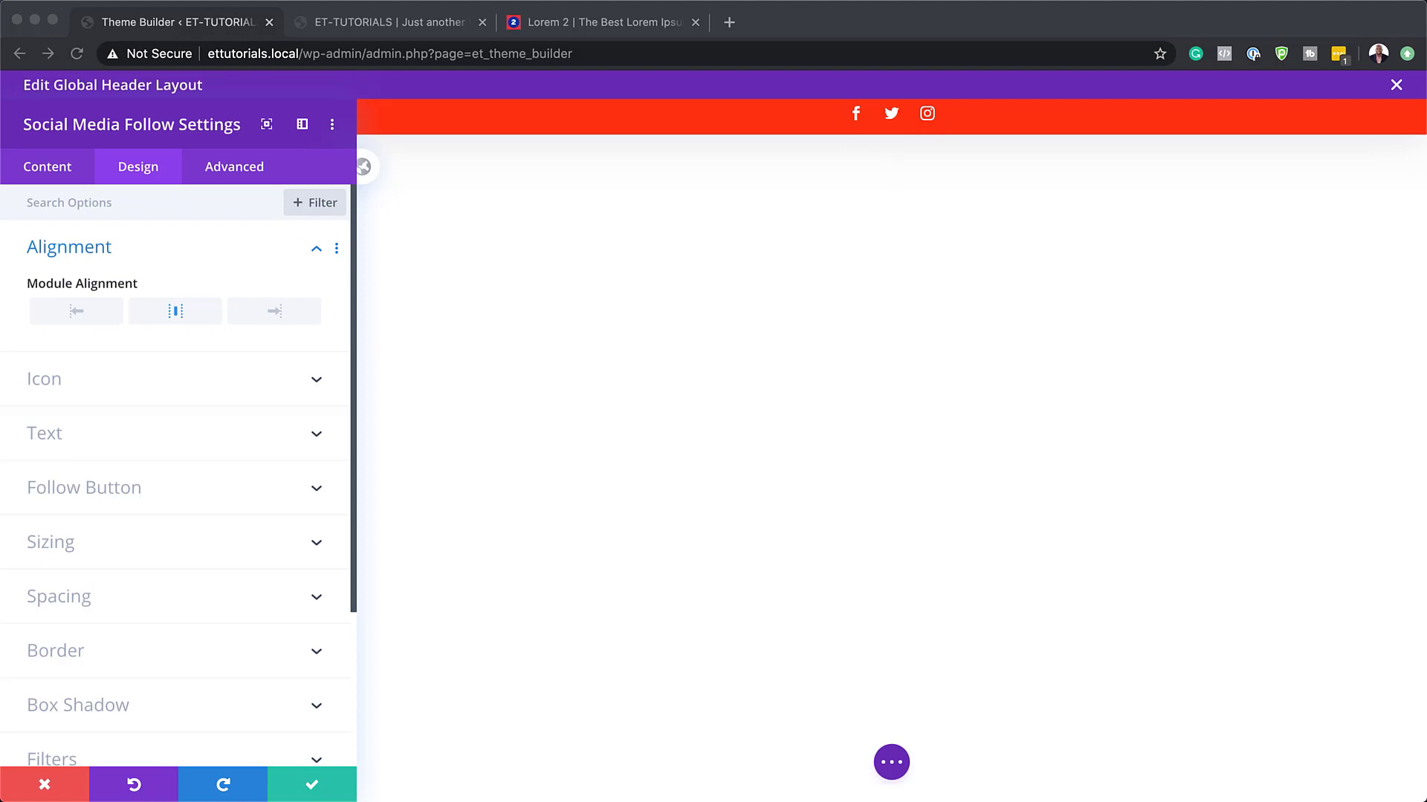
Step: Set the social media icon color to #ffc600
left_click(87, 382)
left_click(60, 382)
left_click(46, 290)
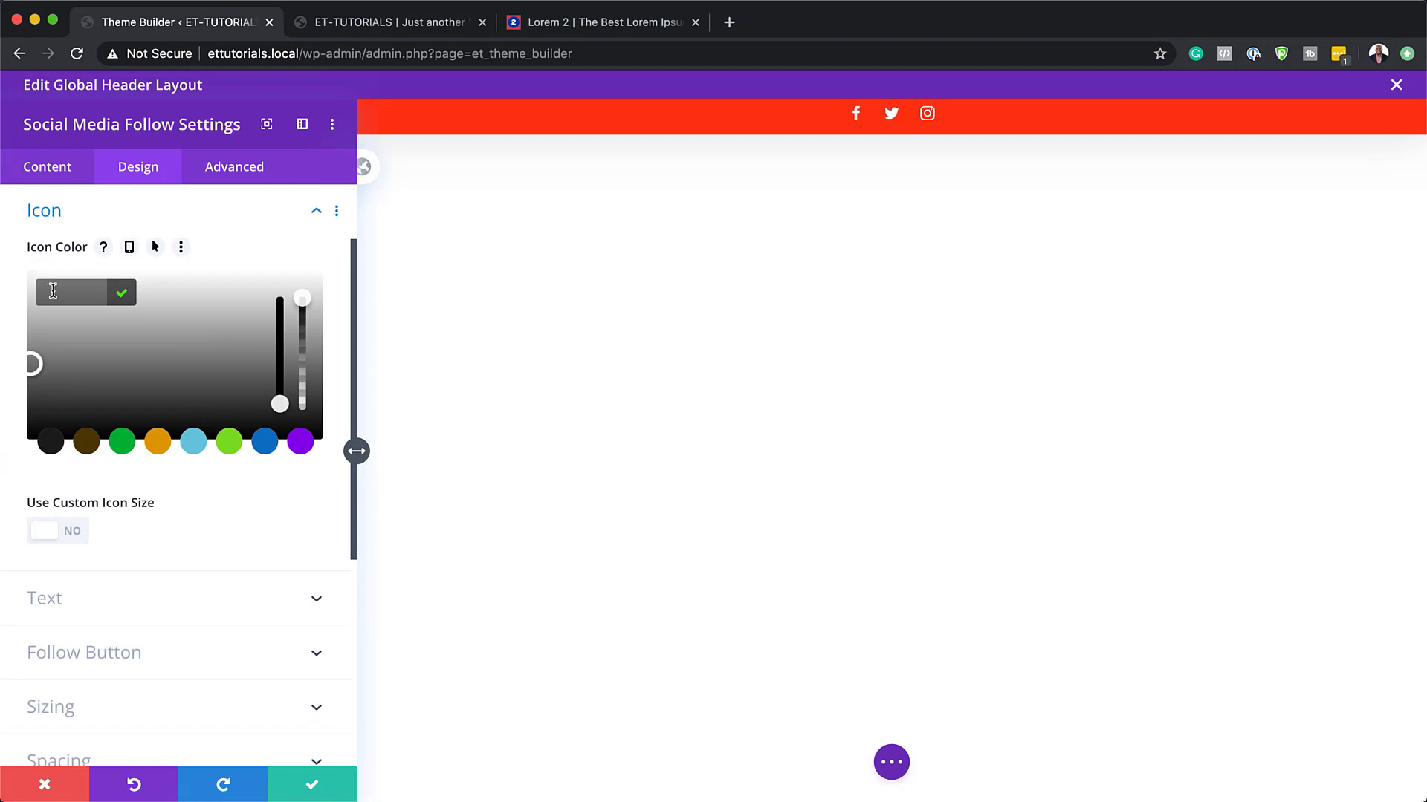
type("#ffc600")
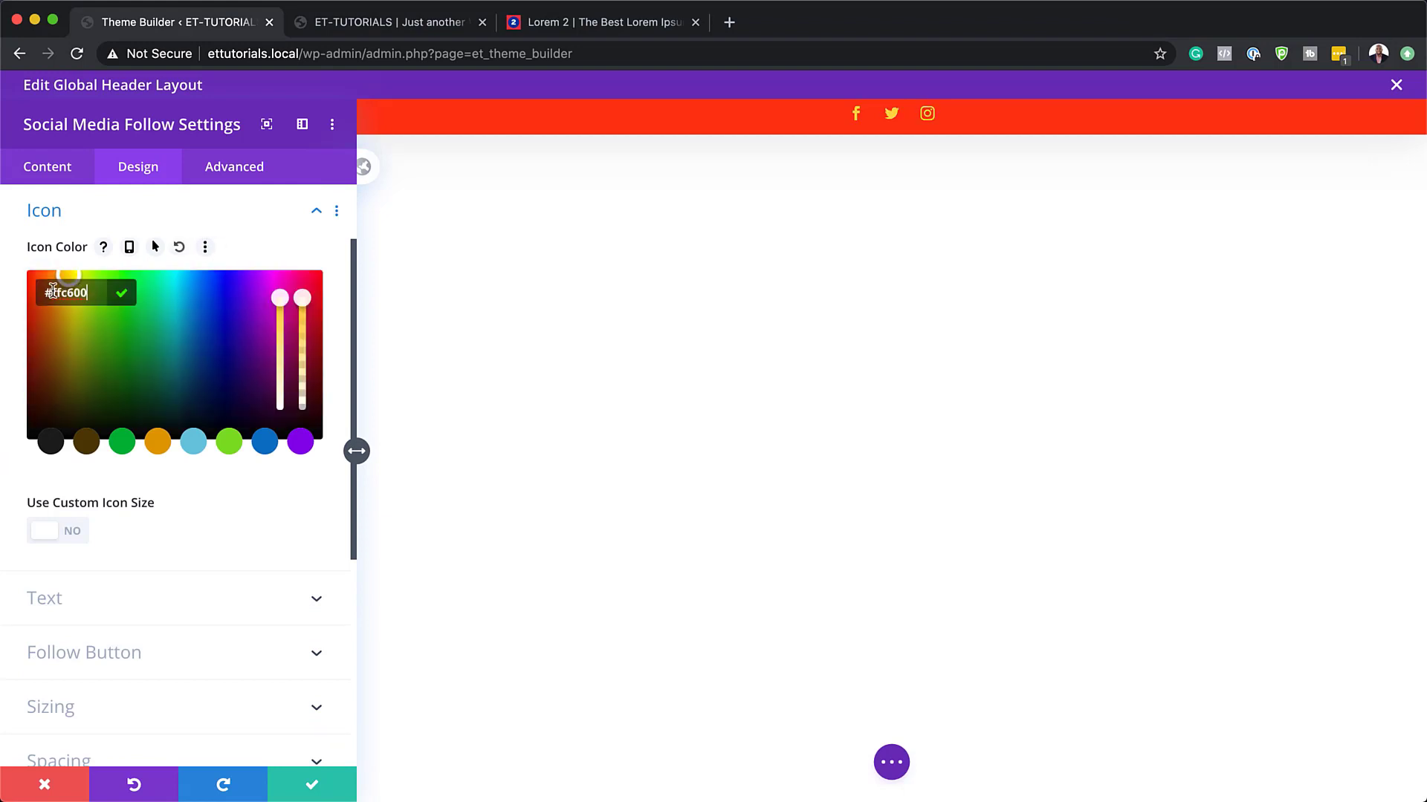
Step: Enable hover options for the icon color, set the hover color to #ffffff, and switch back to the desktop state
left_click(155, 249)
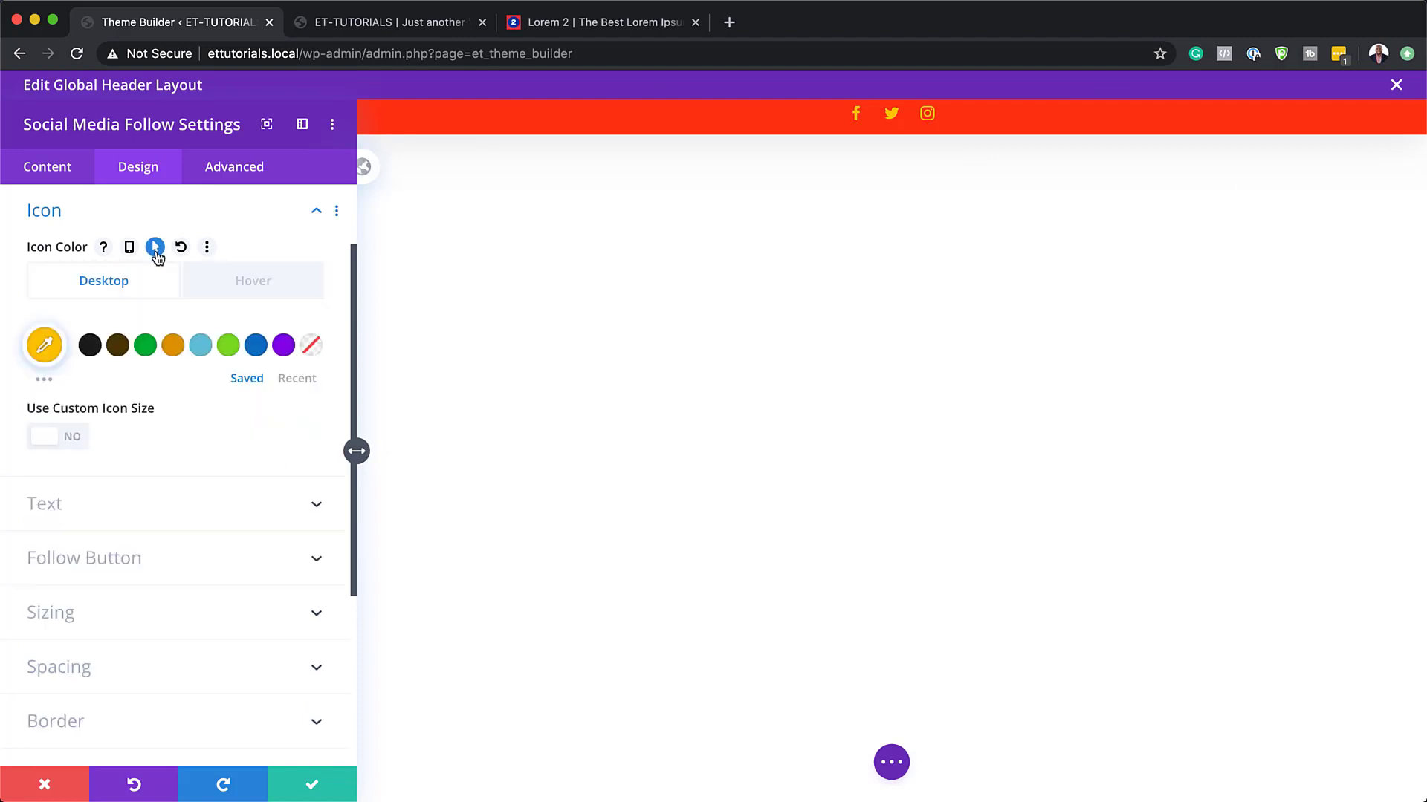
left_click(255, 281)
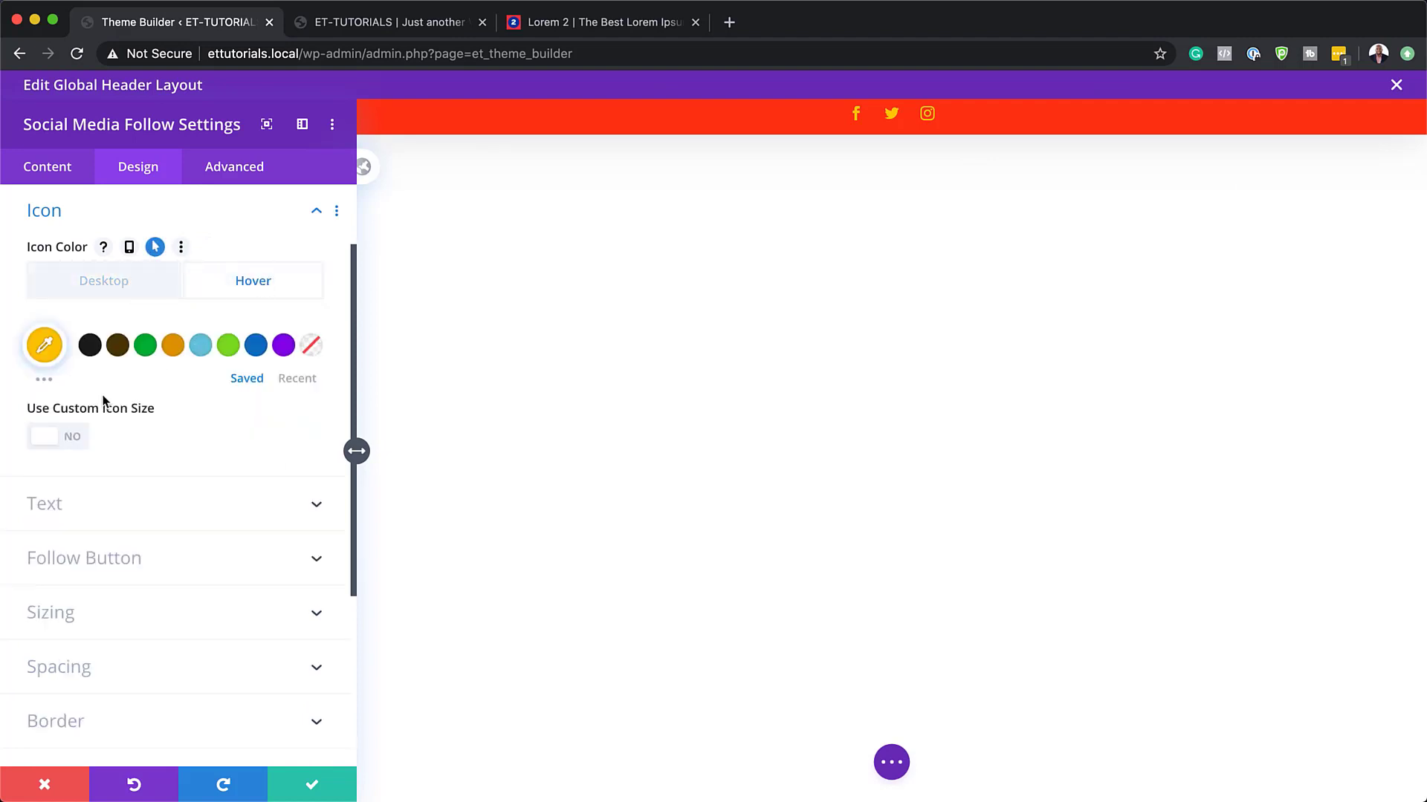
left_click(313, 380)
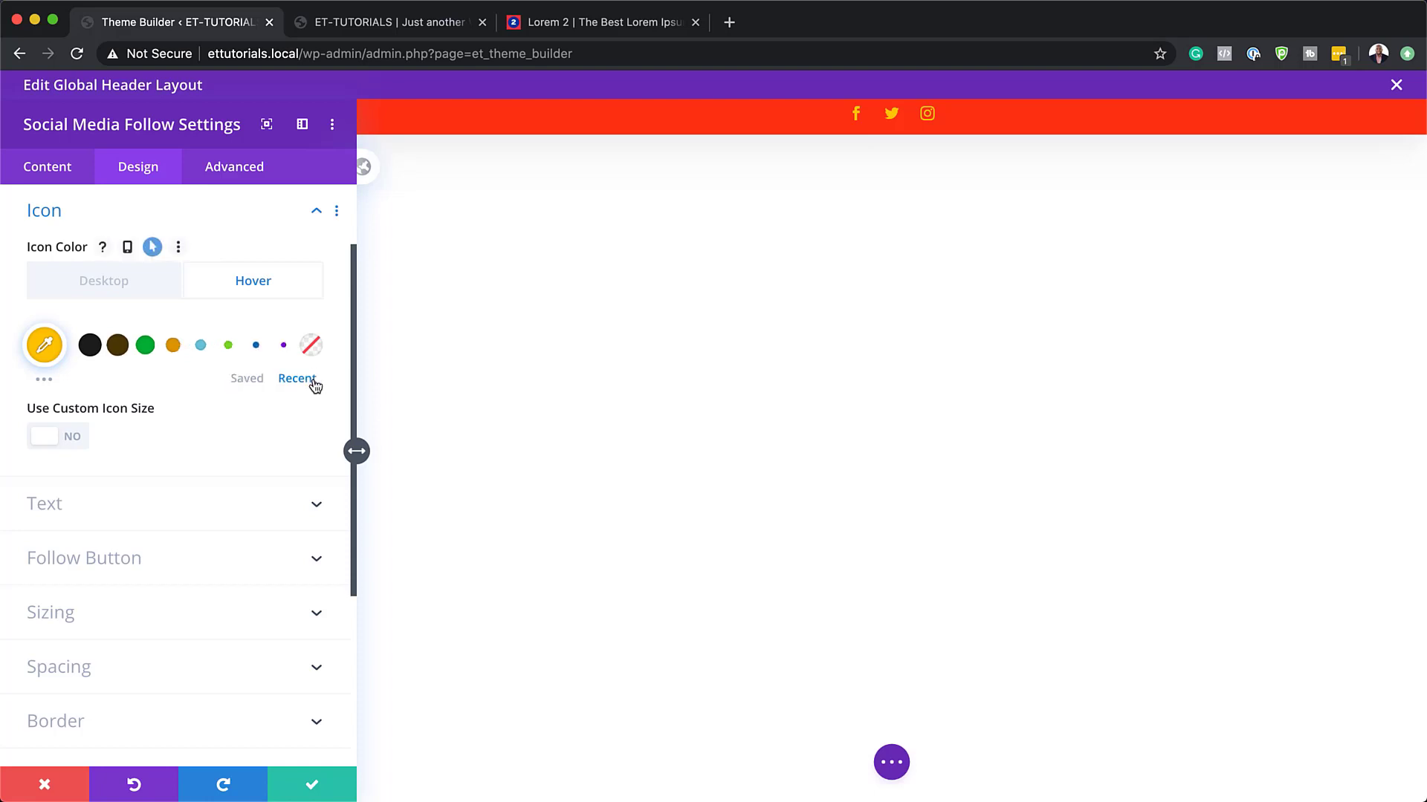
left_click(175, 348)
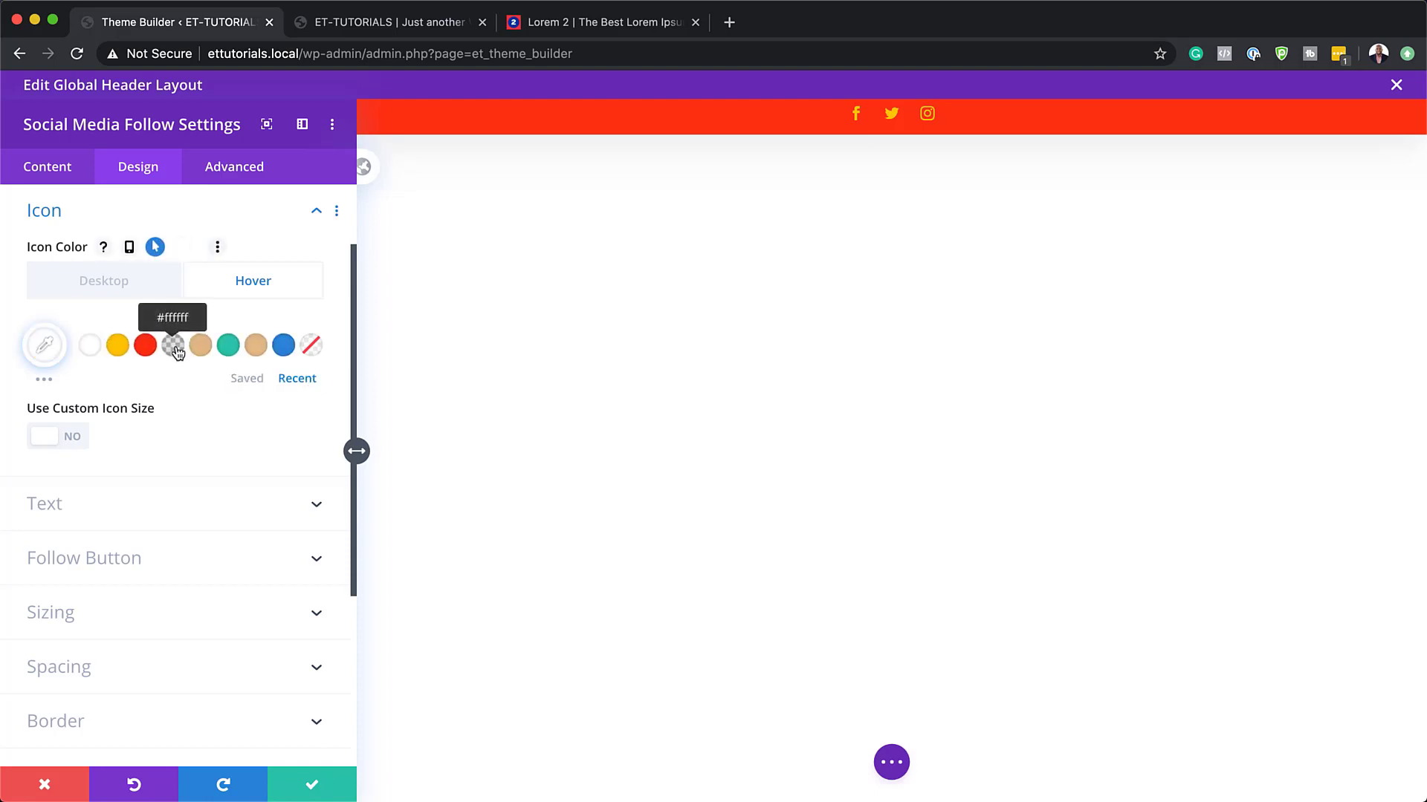
left_click(123, 285)
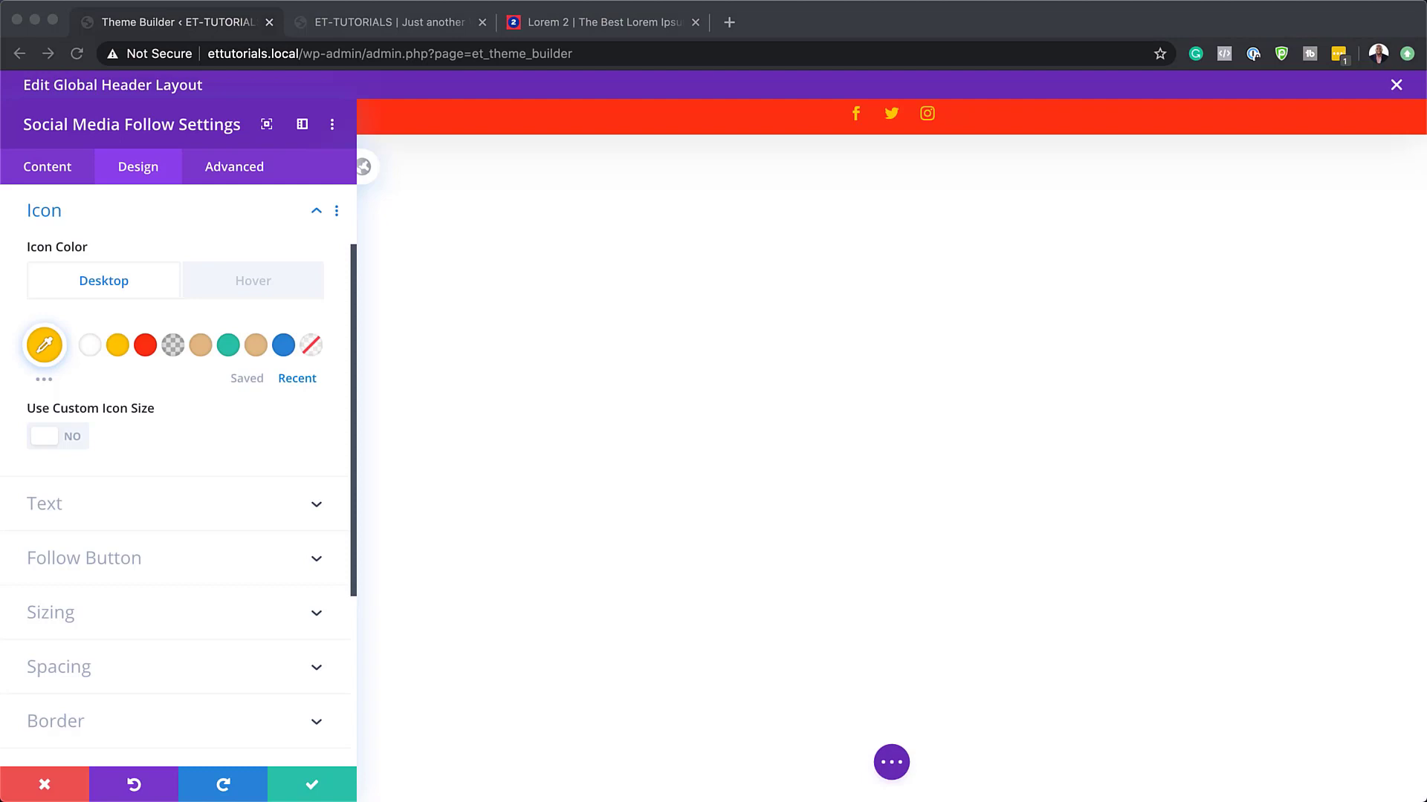
Step: Set the Social Media Follow module's top margin to 0.5vw and save the module settings
scroll(145, 546, "down", 2)
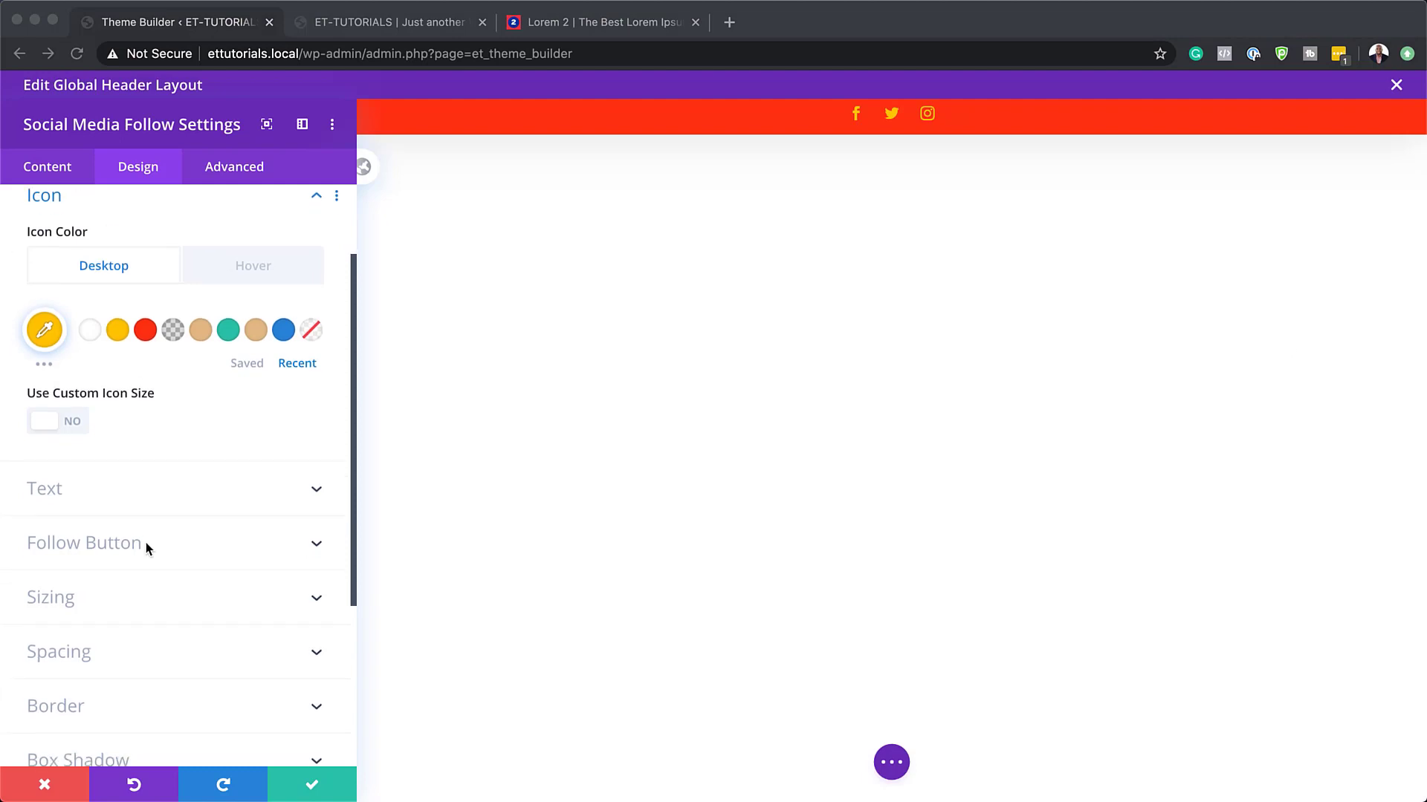
left_click(61, 635)
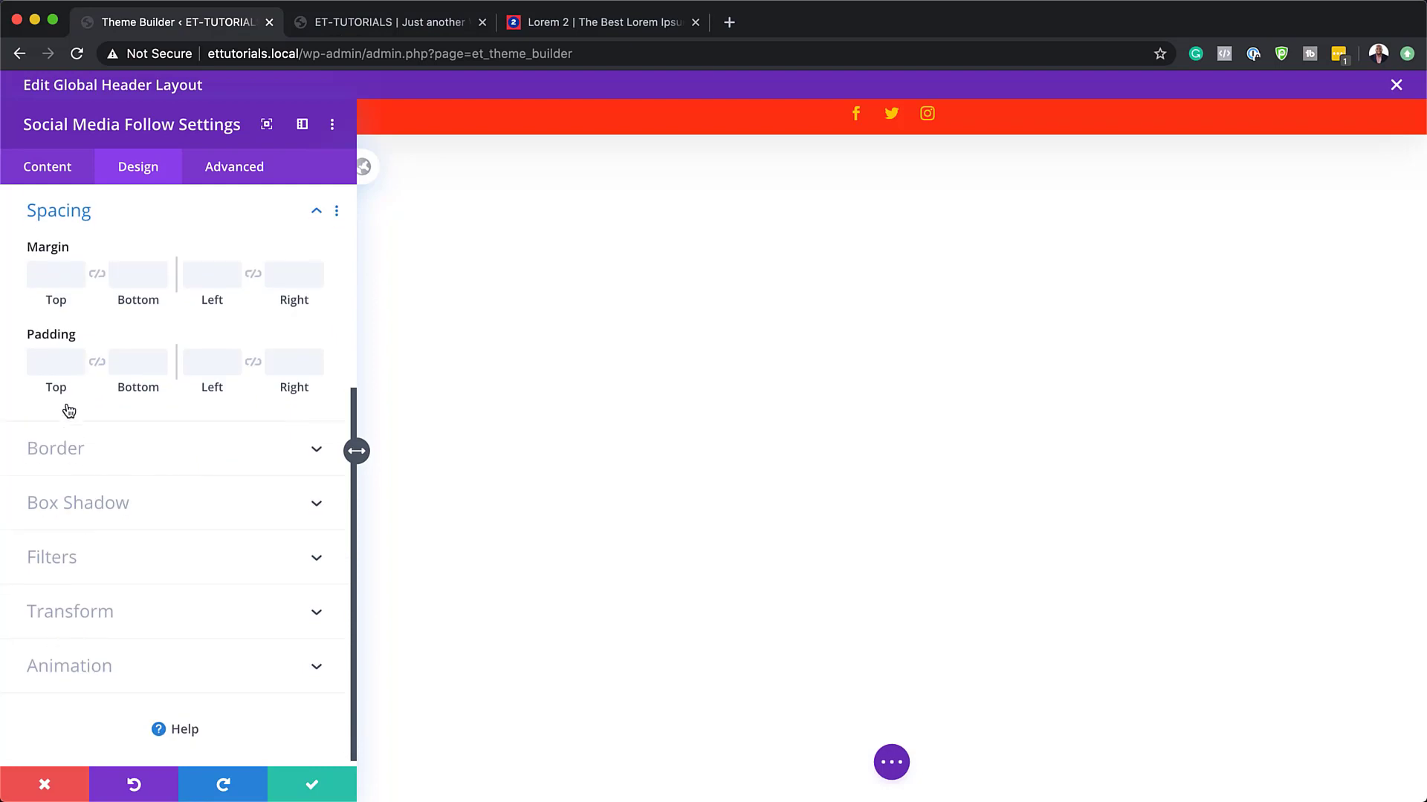
left_click(52, 272)
type("0.5vw")
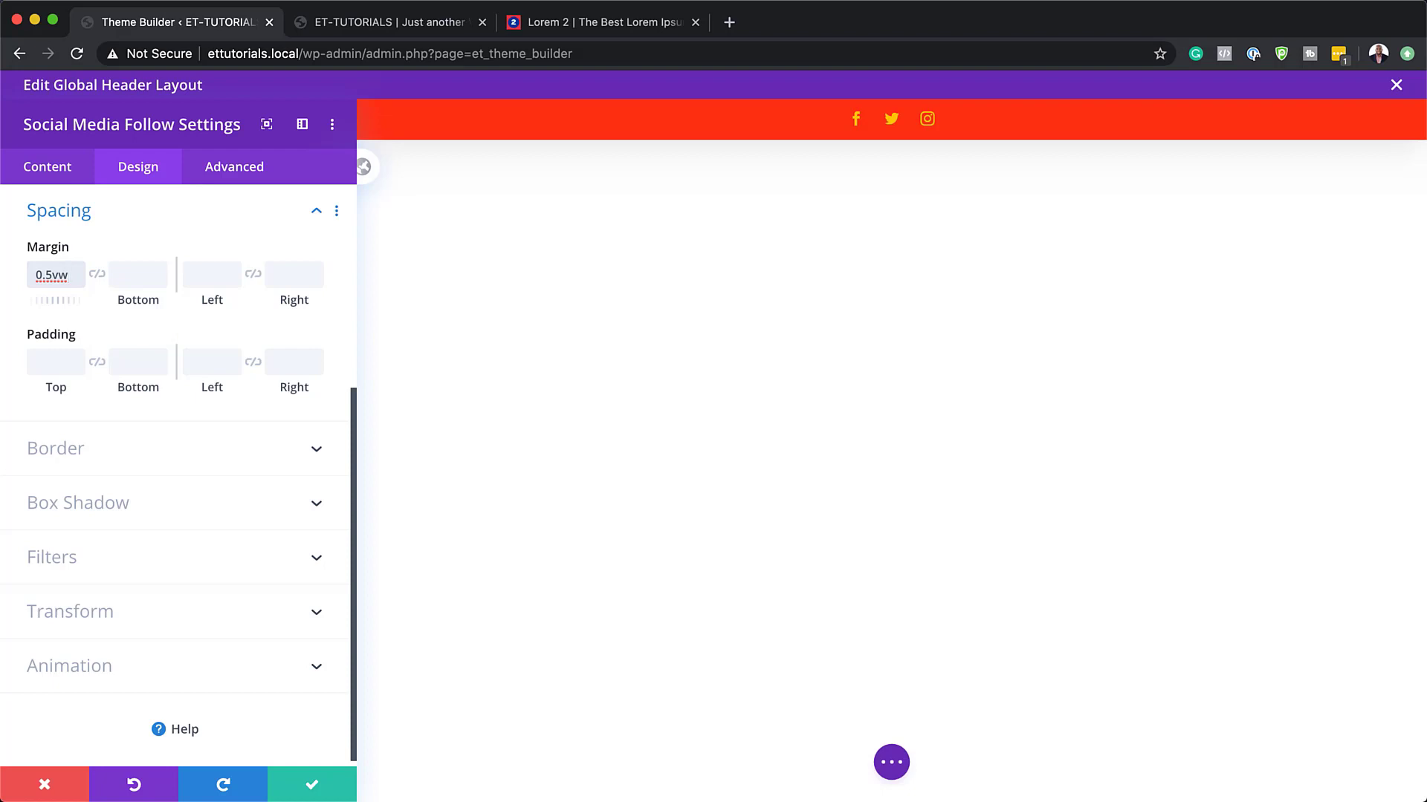
left_click(304, 788)
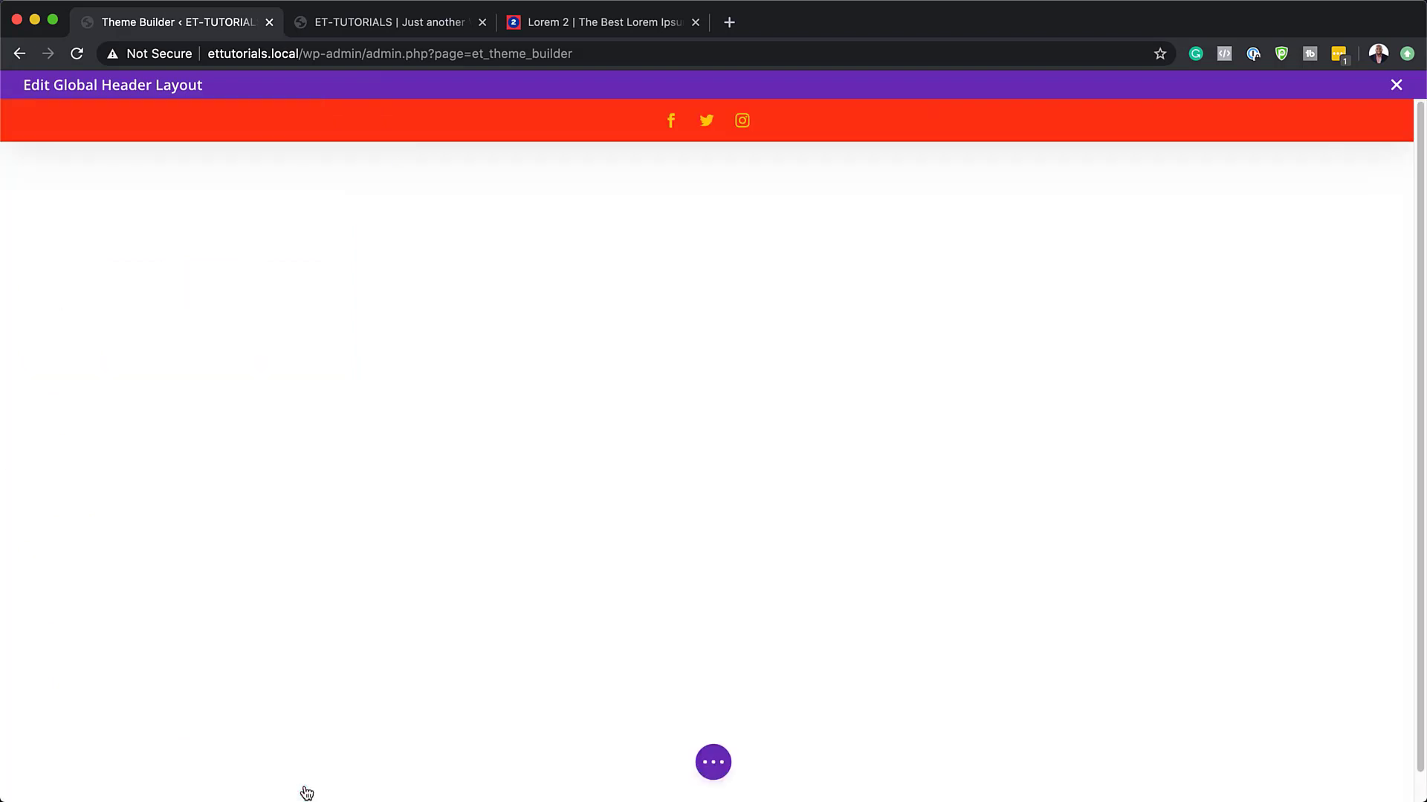
Step: Insert a two-column row with a one-quarter and three-quarter layout below the social media row, without adding a module
mouse_move(751, 120)
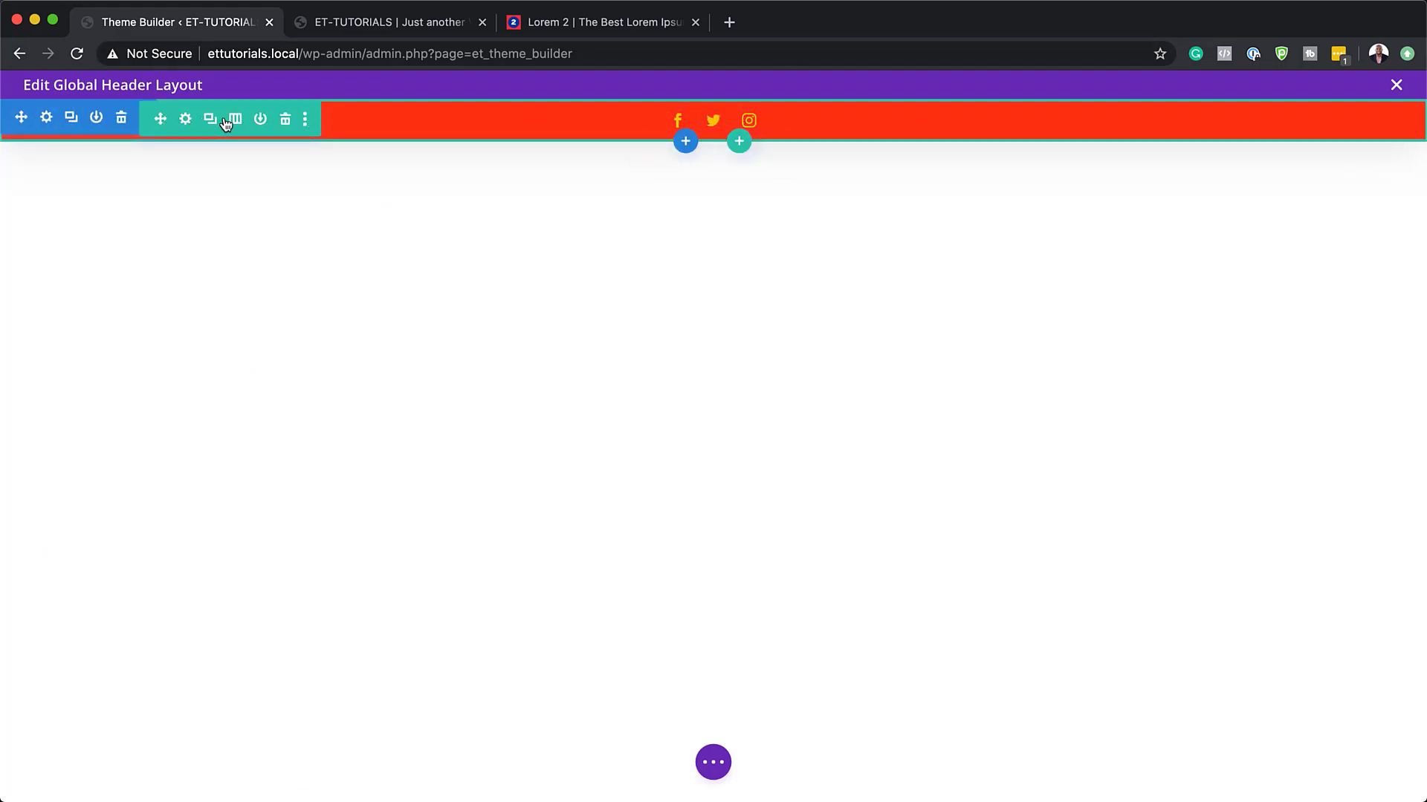
left_click(751, 151)
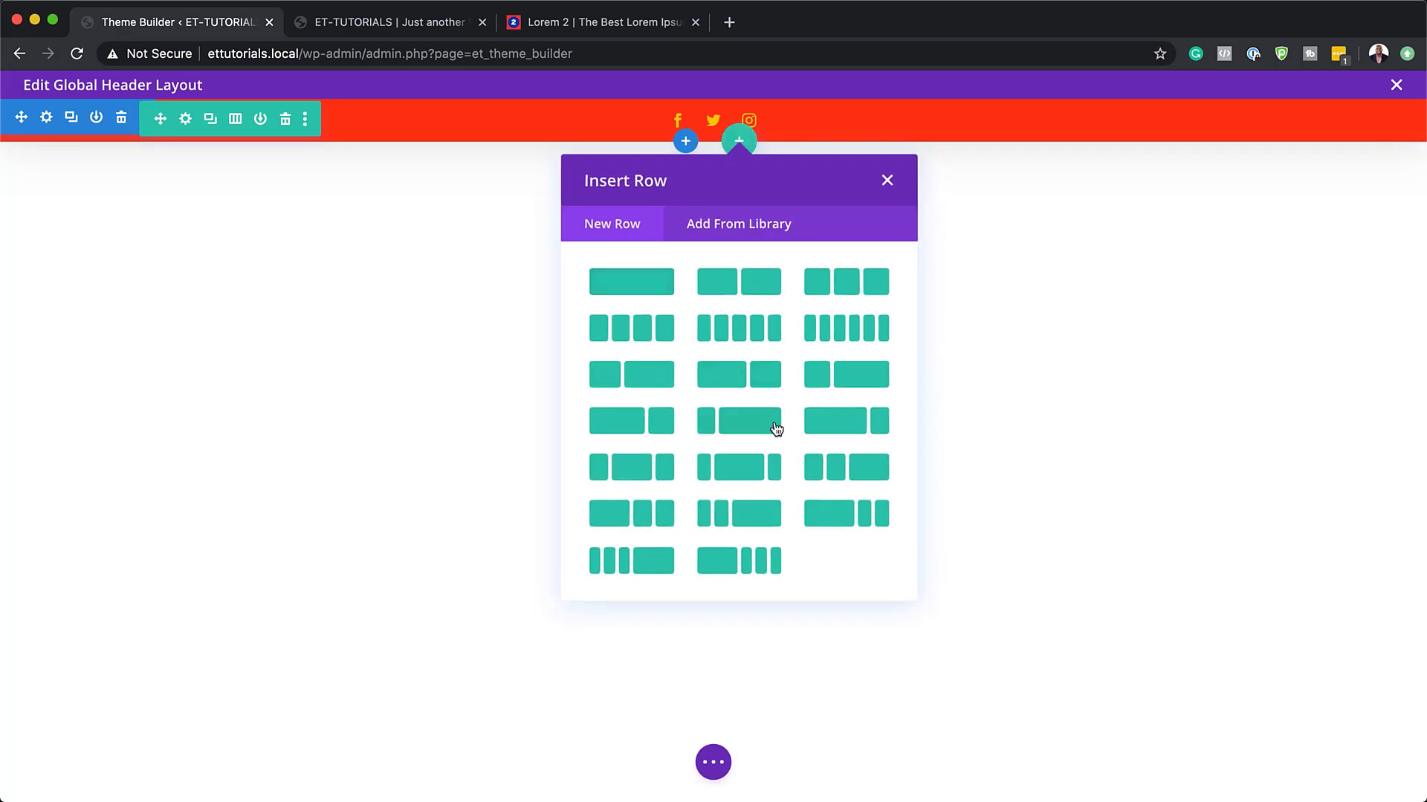
left_click(729, 427)
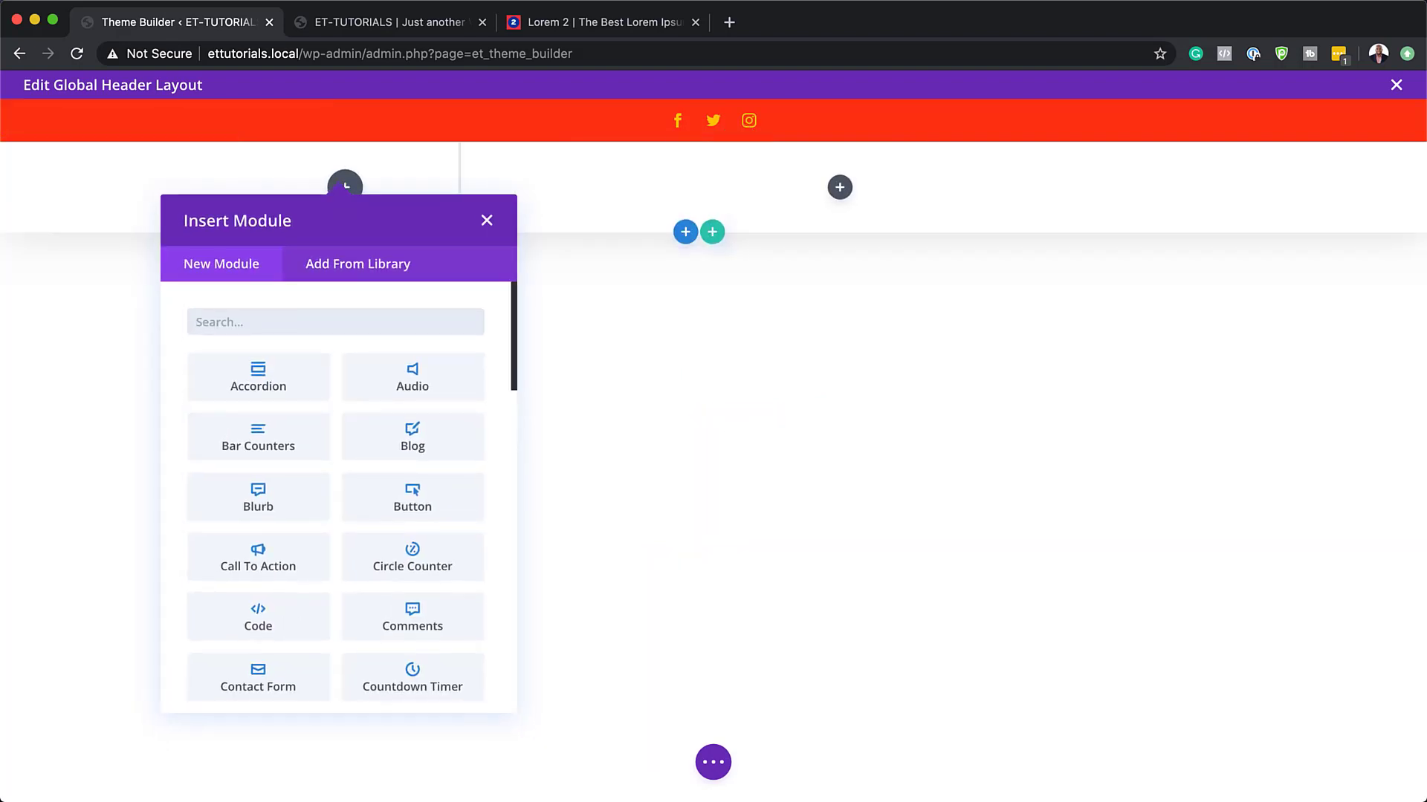
left_click(486, 220)
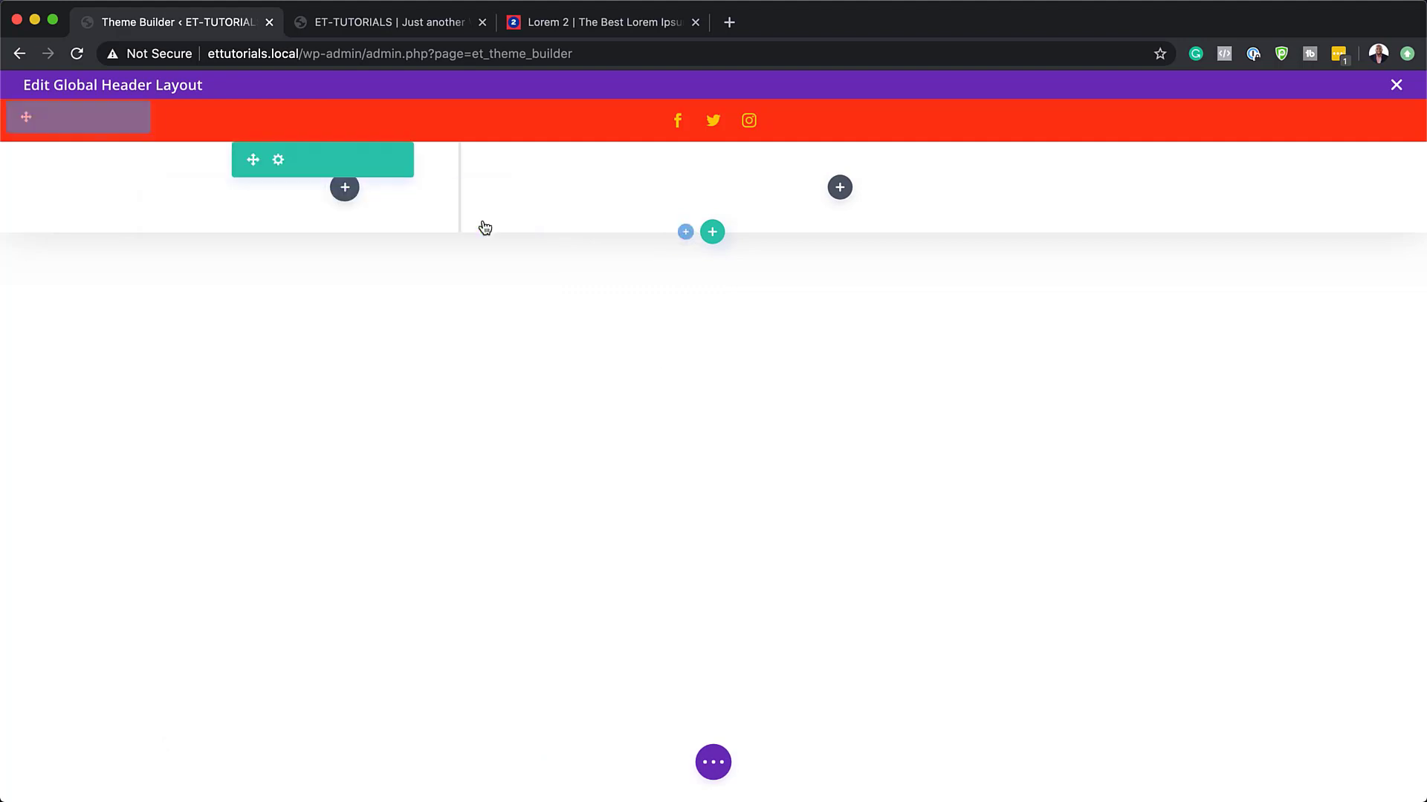
Step: Enable a custom gutter width of 1 for the new two-column row and equalize its column heights
left_click(279, 160)
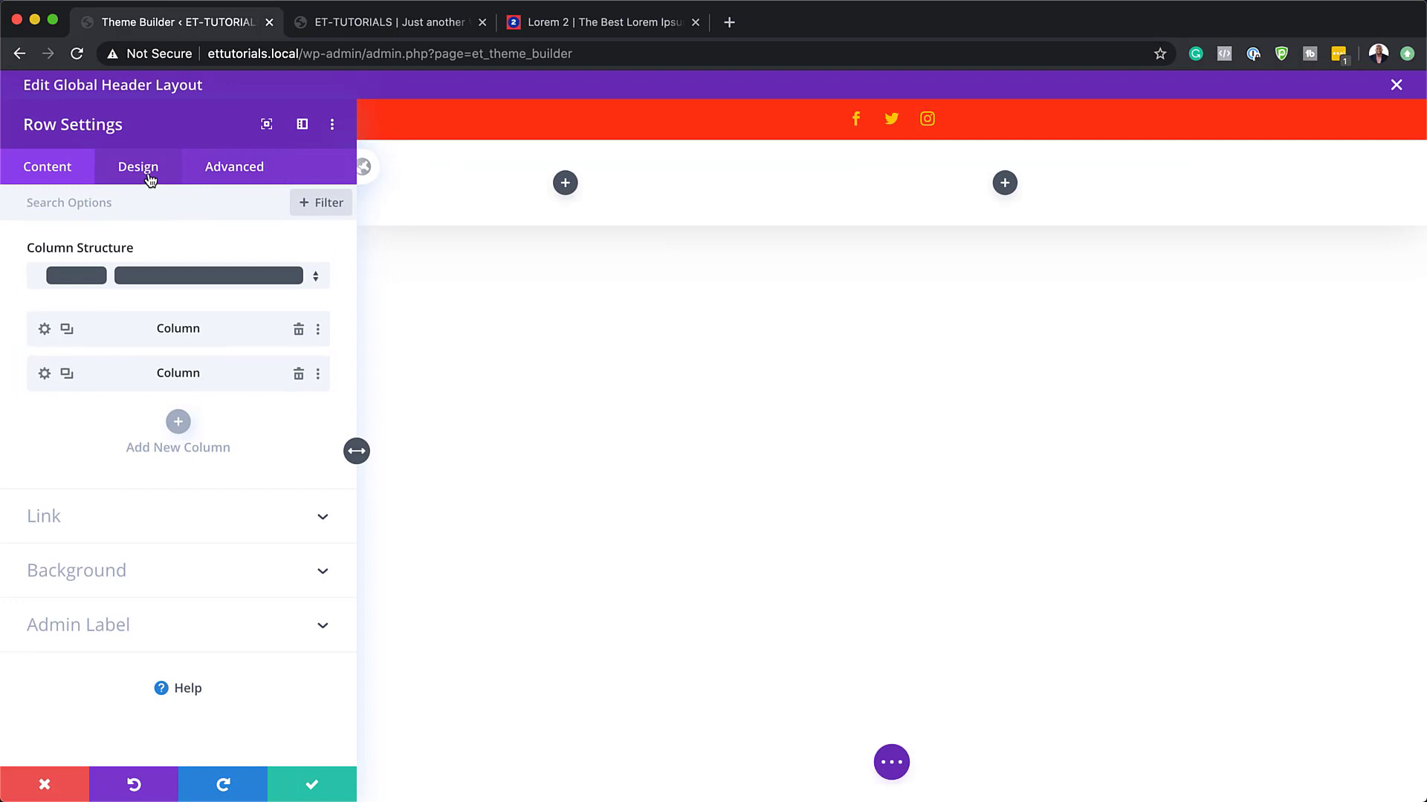
left_click(149, 175)
left_click(111, 247)
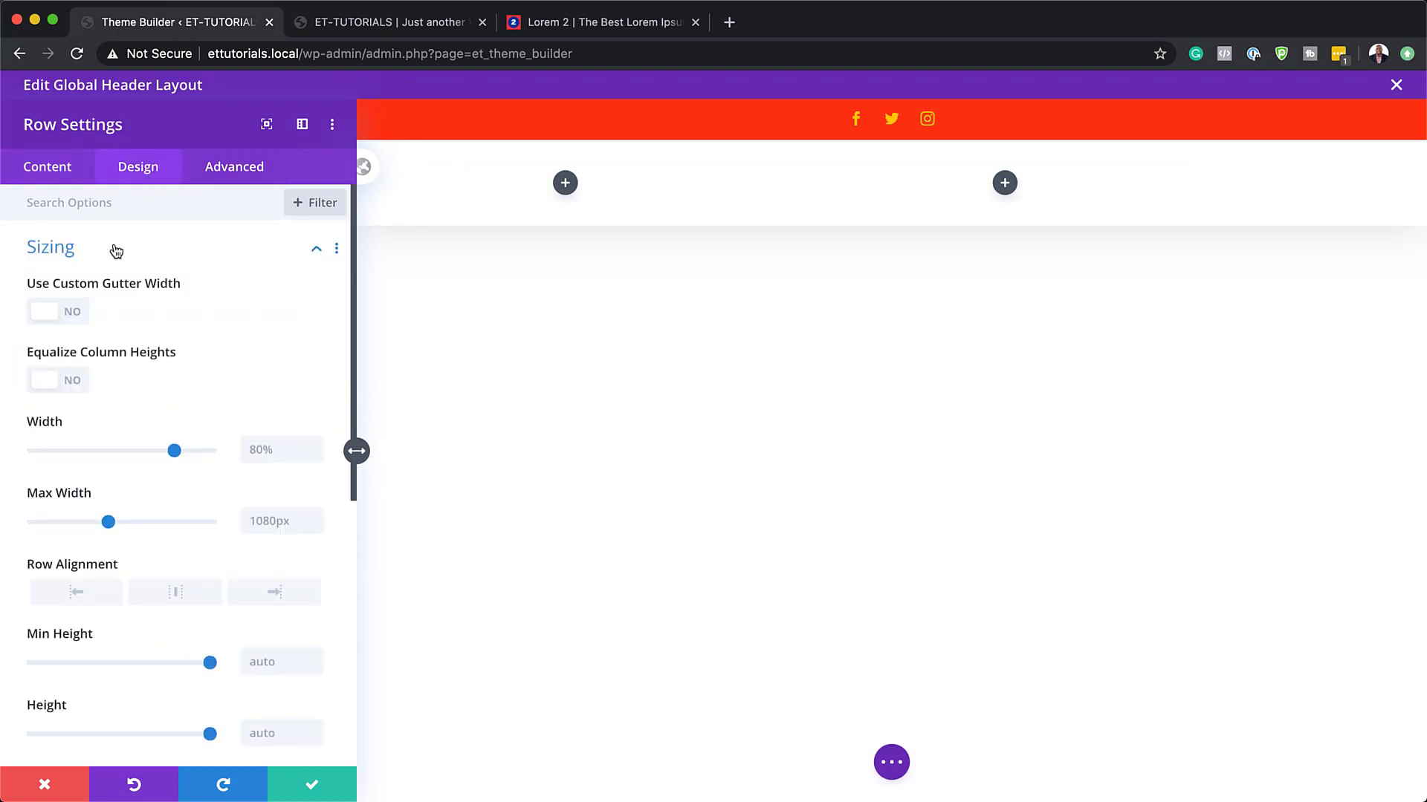
left_click(71, 315)
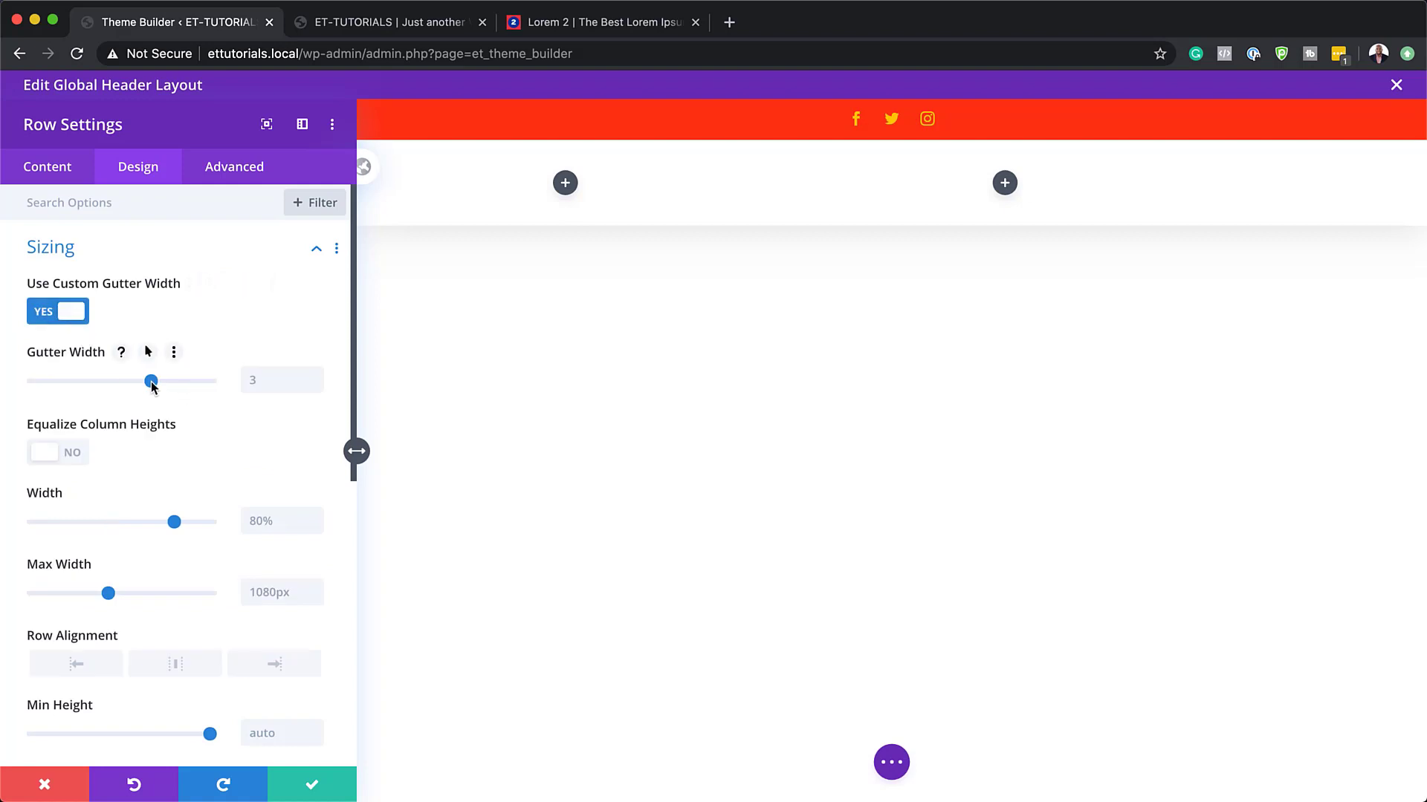
left_click_drag(152, 382, 33, 383)
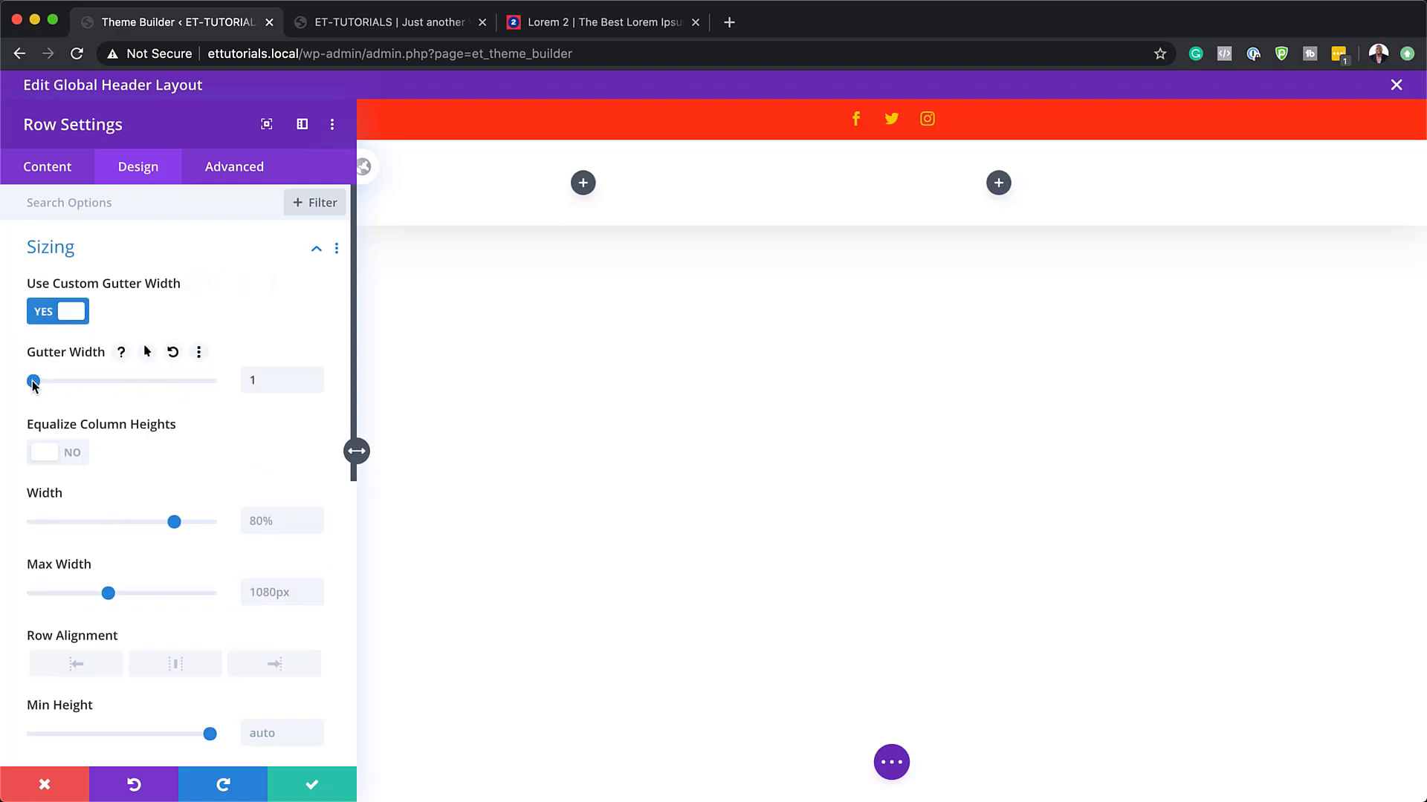
left_click(72, 455)
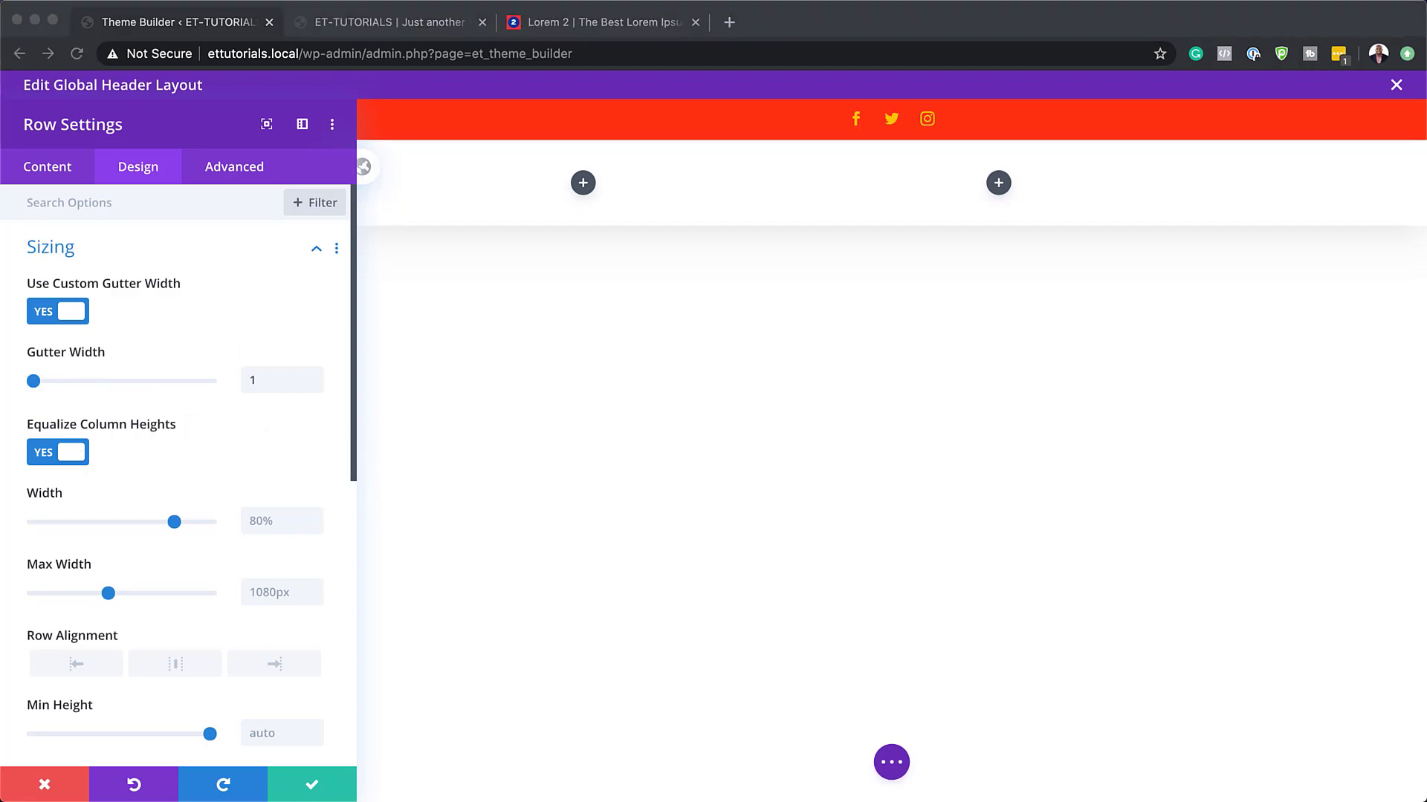
Step: Set both the width and the max width of the two-column row to 100%
left_click(264, 520)
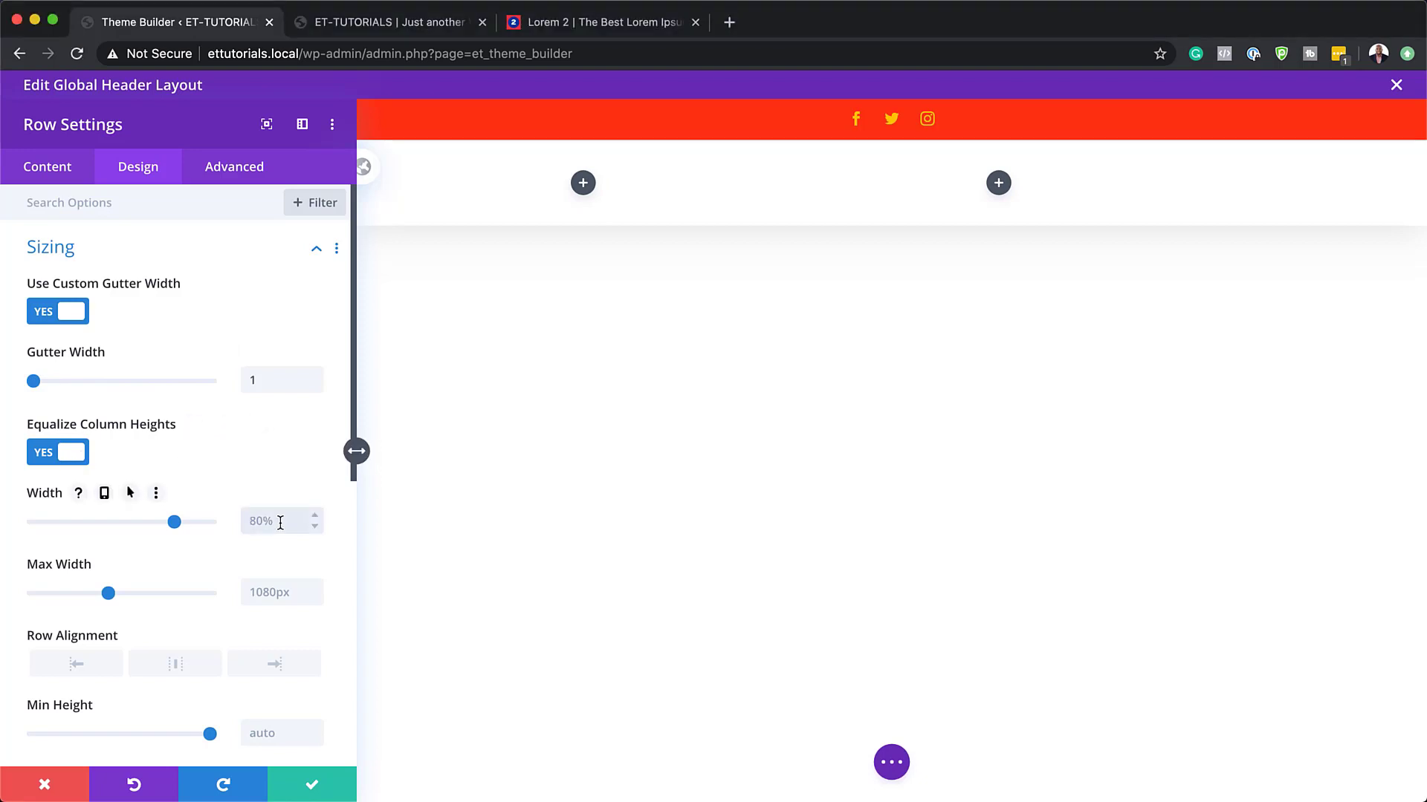
type("100%")
left_click(278, 592)
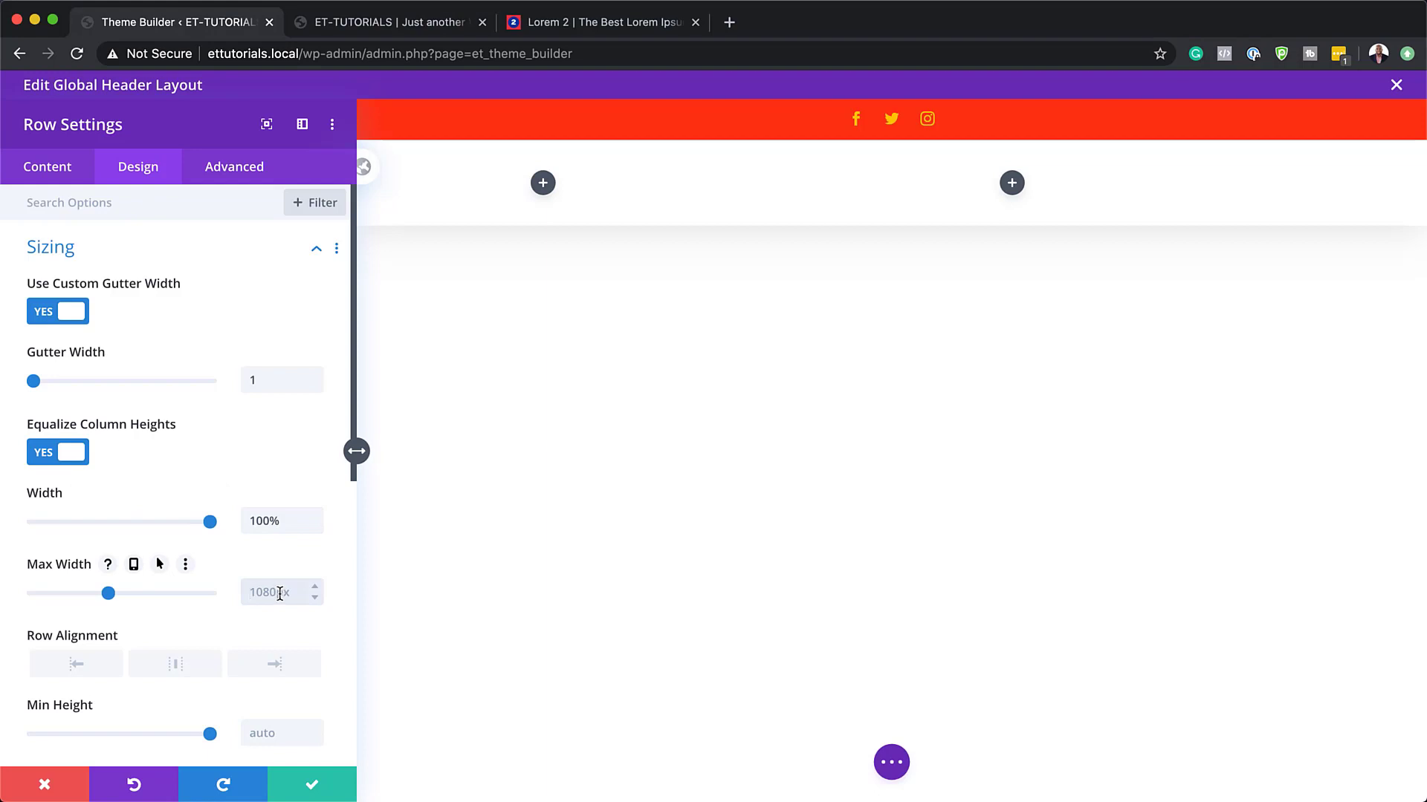
type("100%")
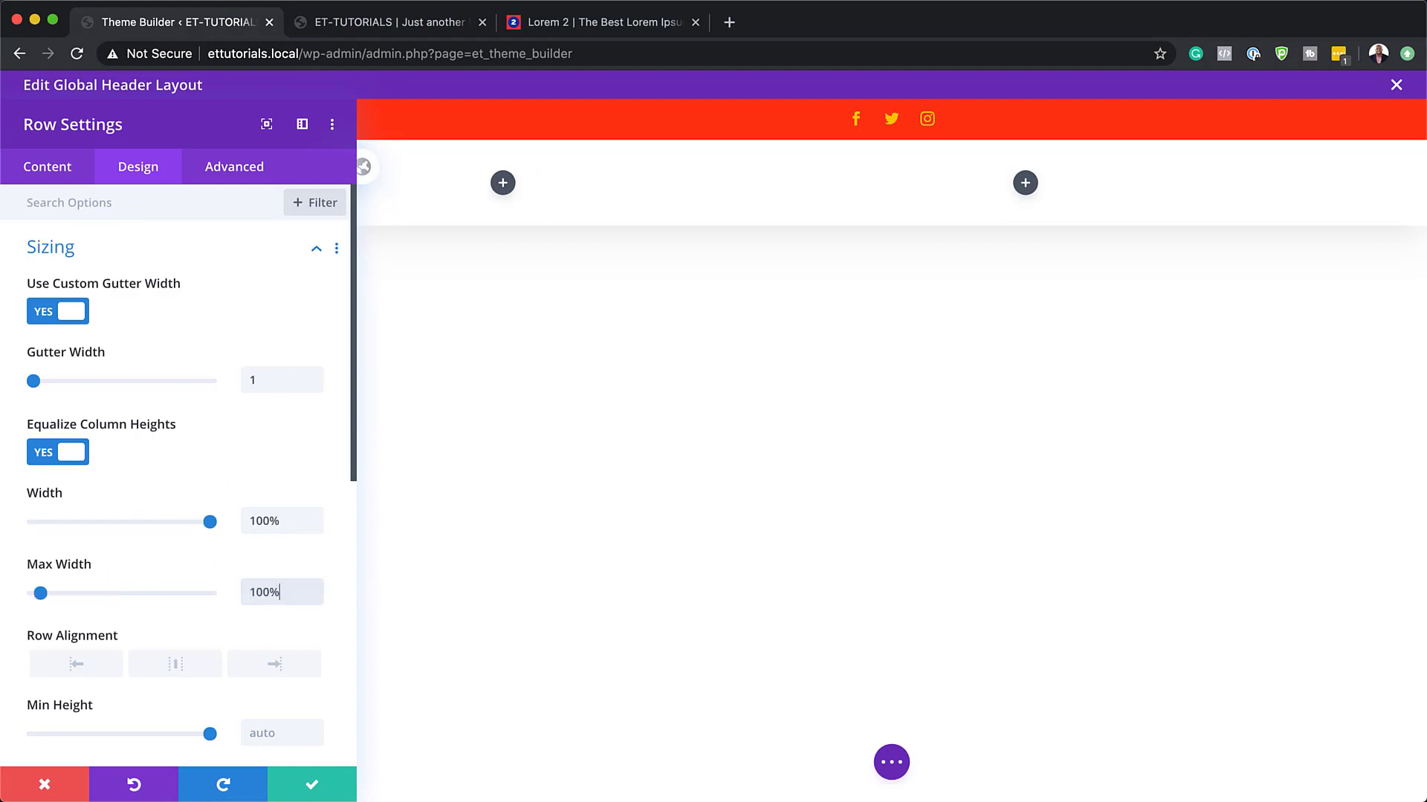
key("super+Tab")
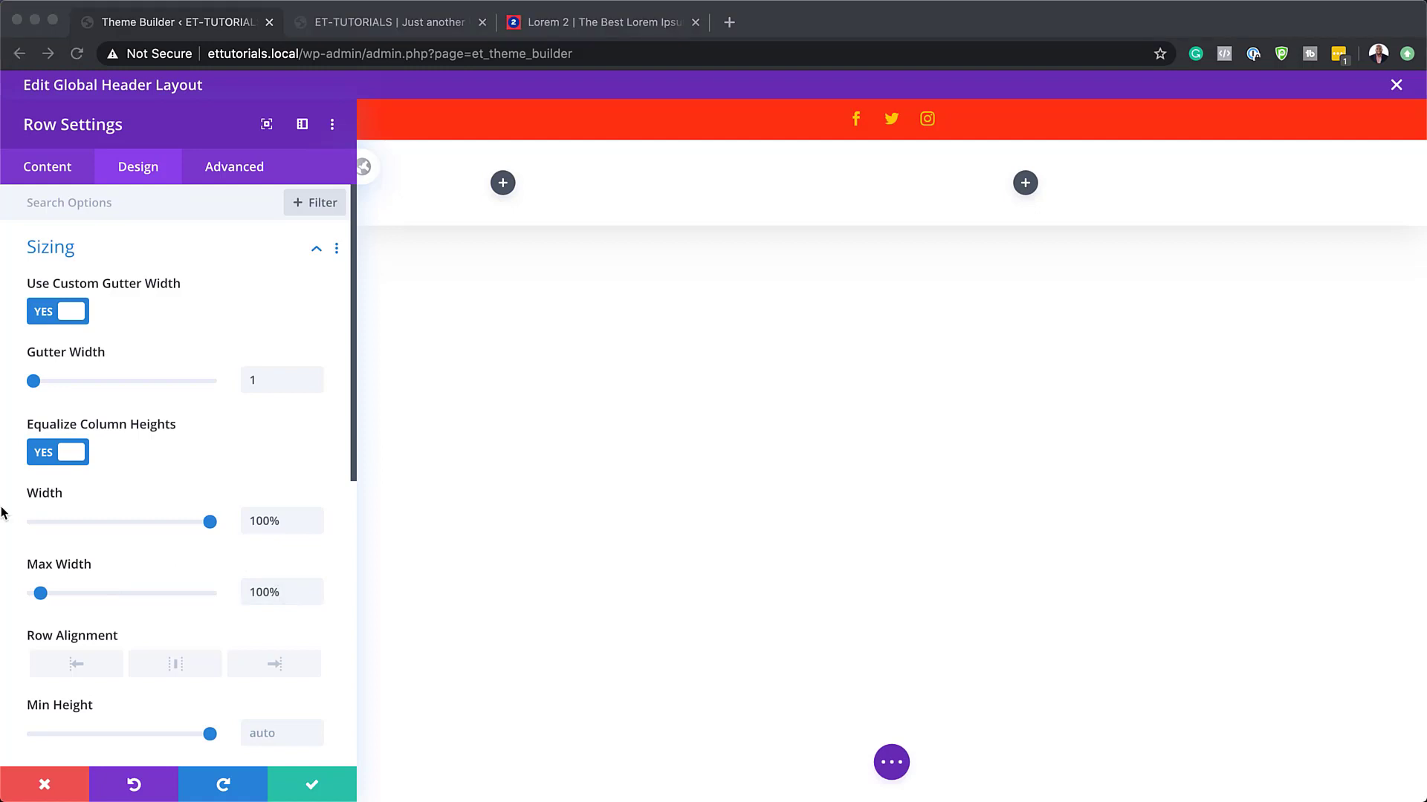
Step: Set the row's top padding to 0px and link the bottom padding to the same value
scroll(108, 566, "down", 7)
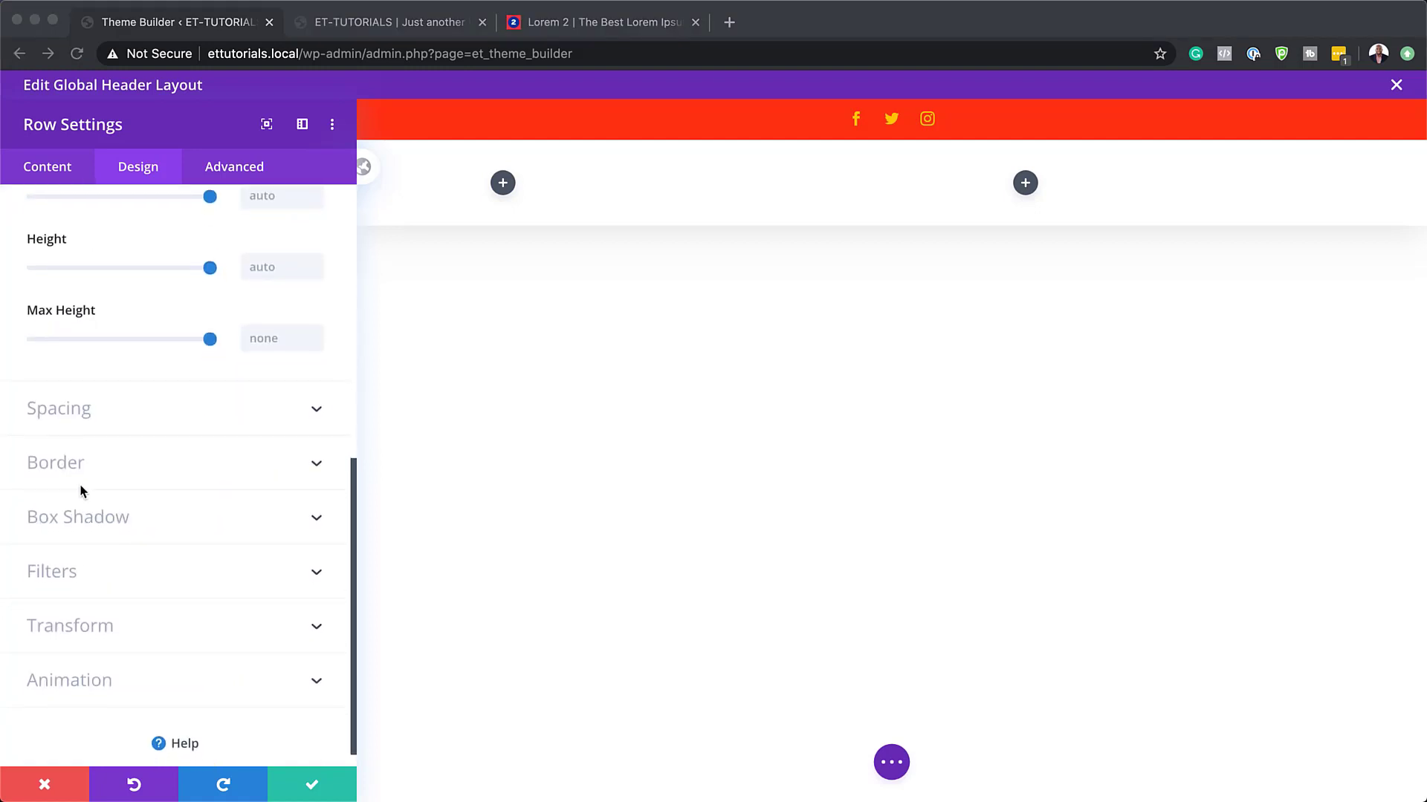
left_click(78, 411)
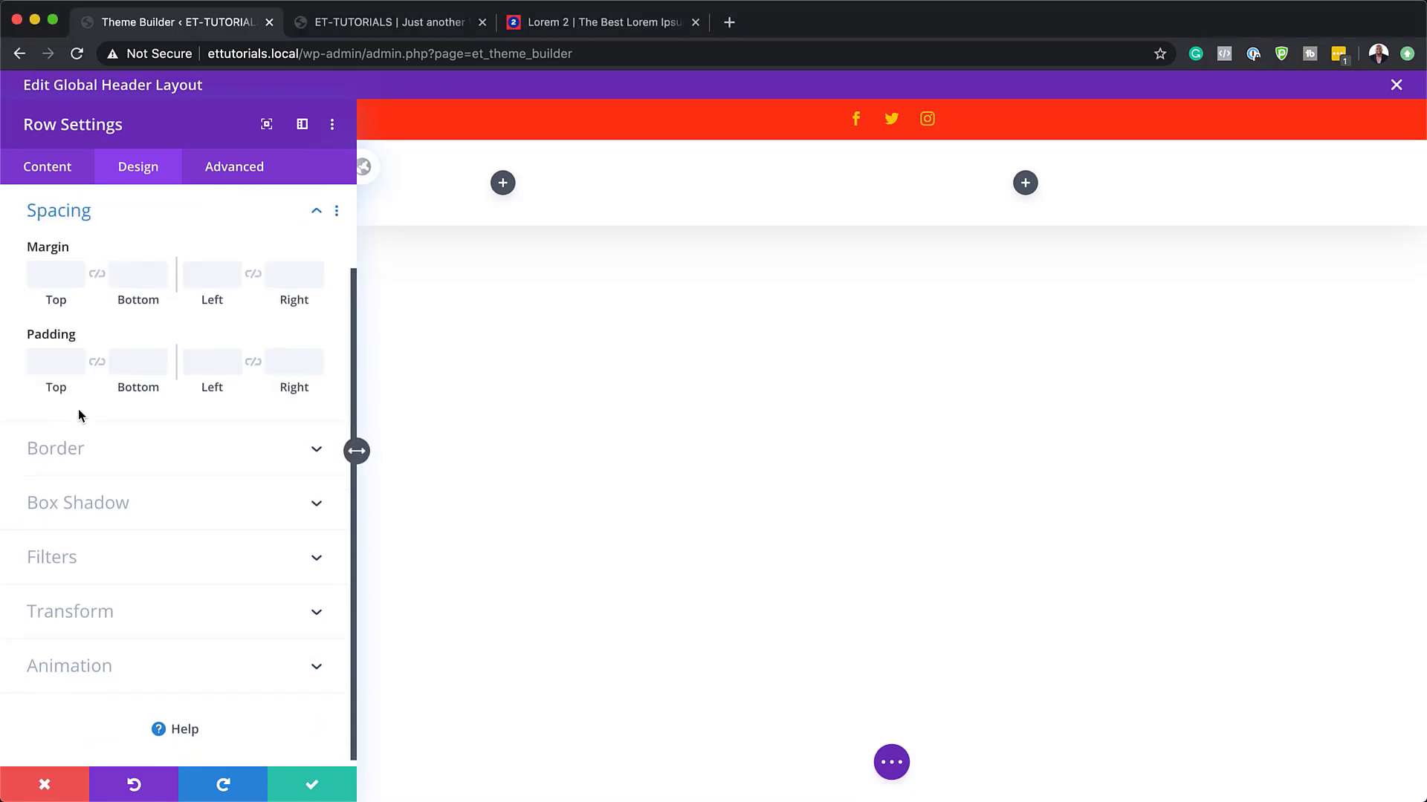
left_click(56, 371)
type("0px")
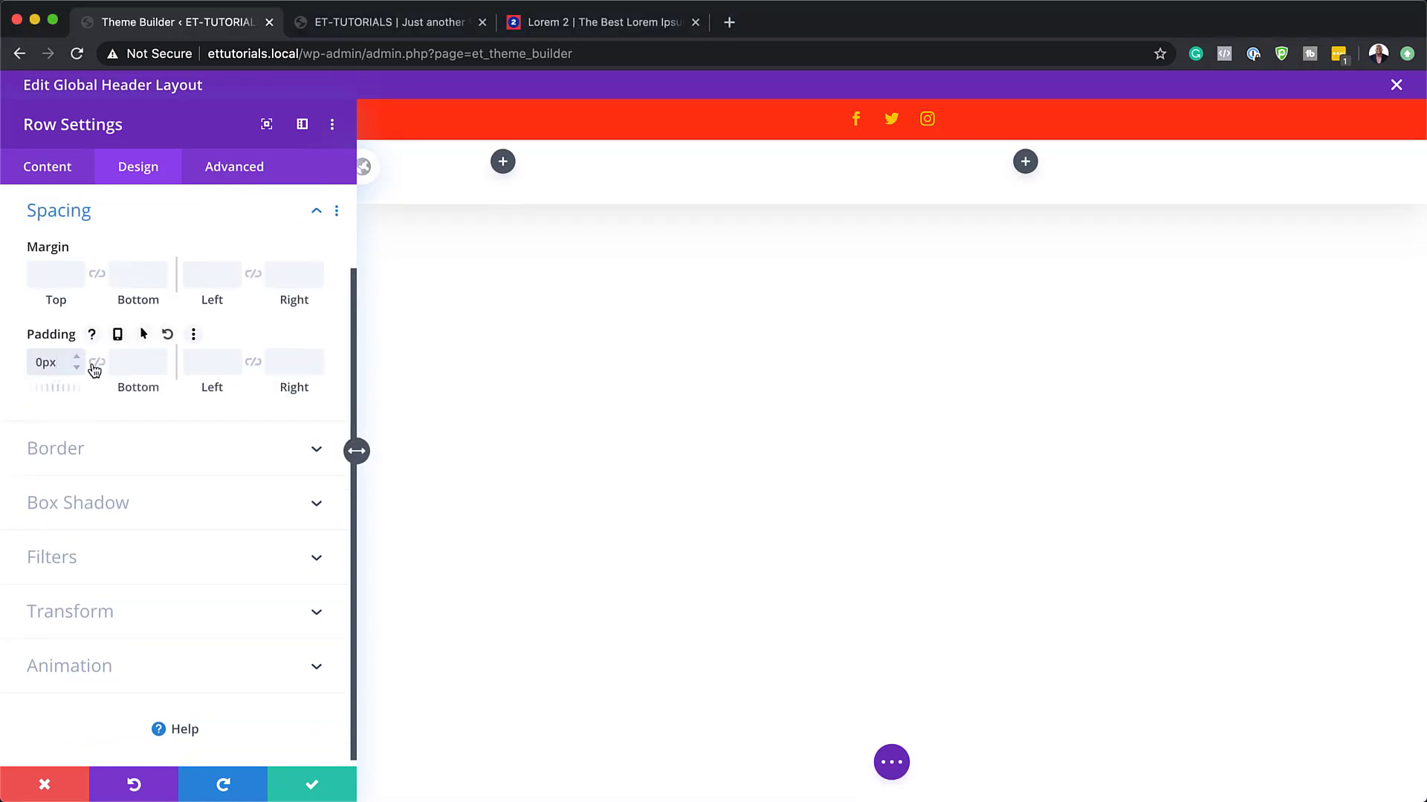
left_click(97, 363)
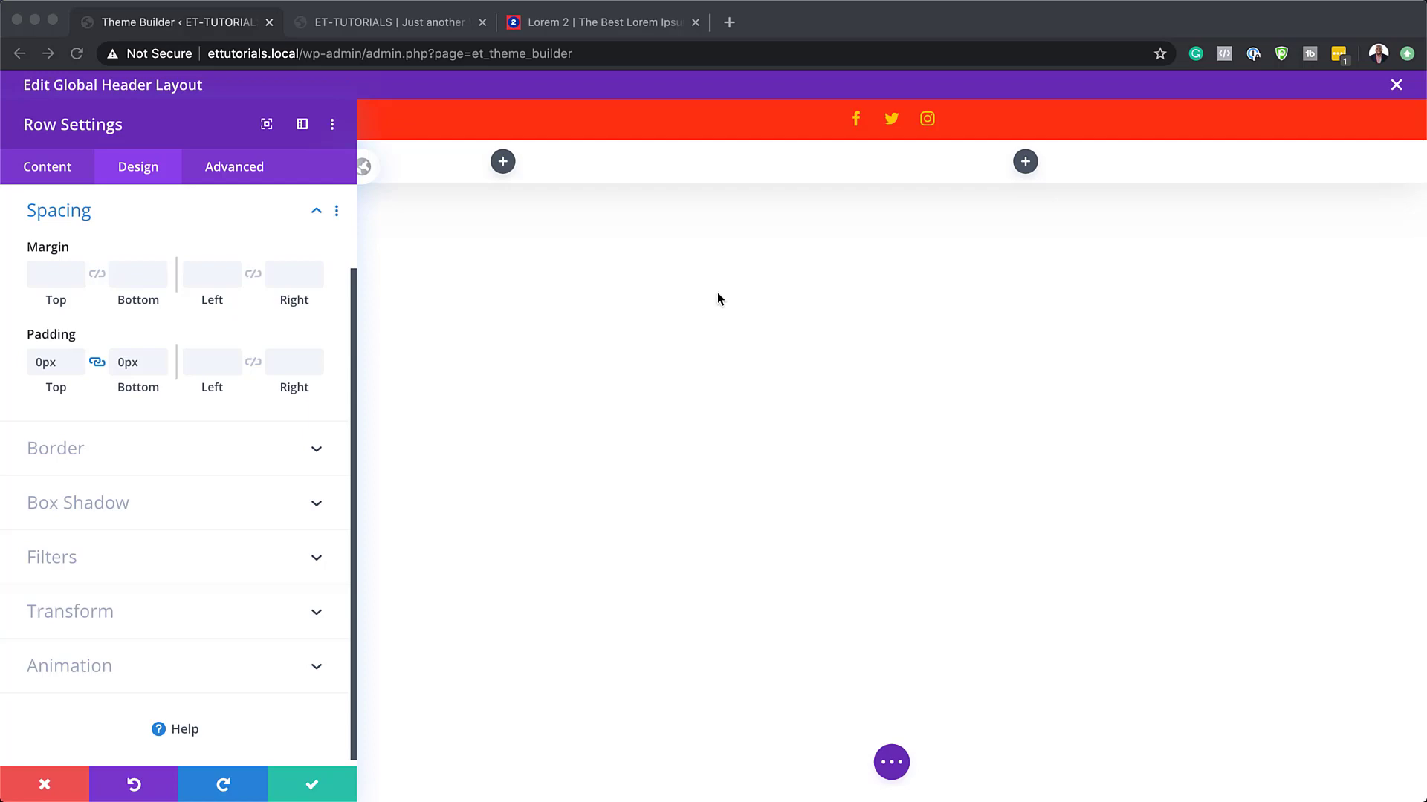
Step: Add the custom CSS "display: flex;" to the row's main element
left_click(219, 167)
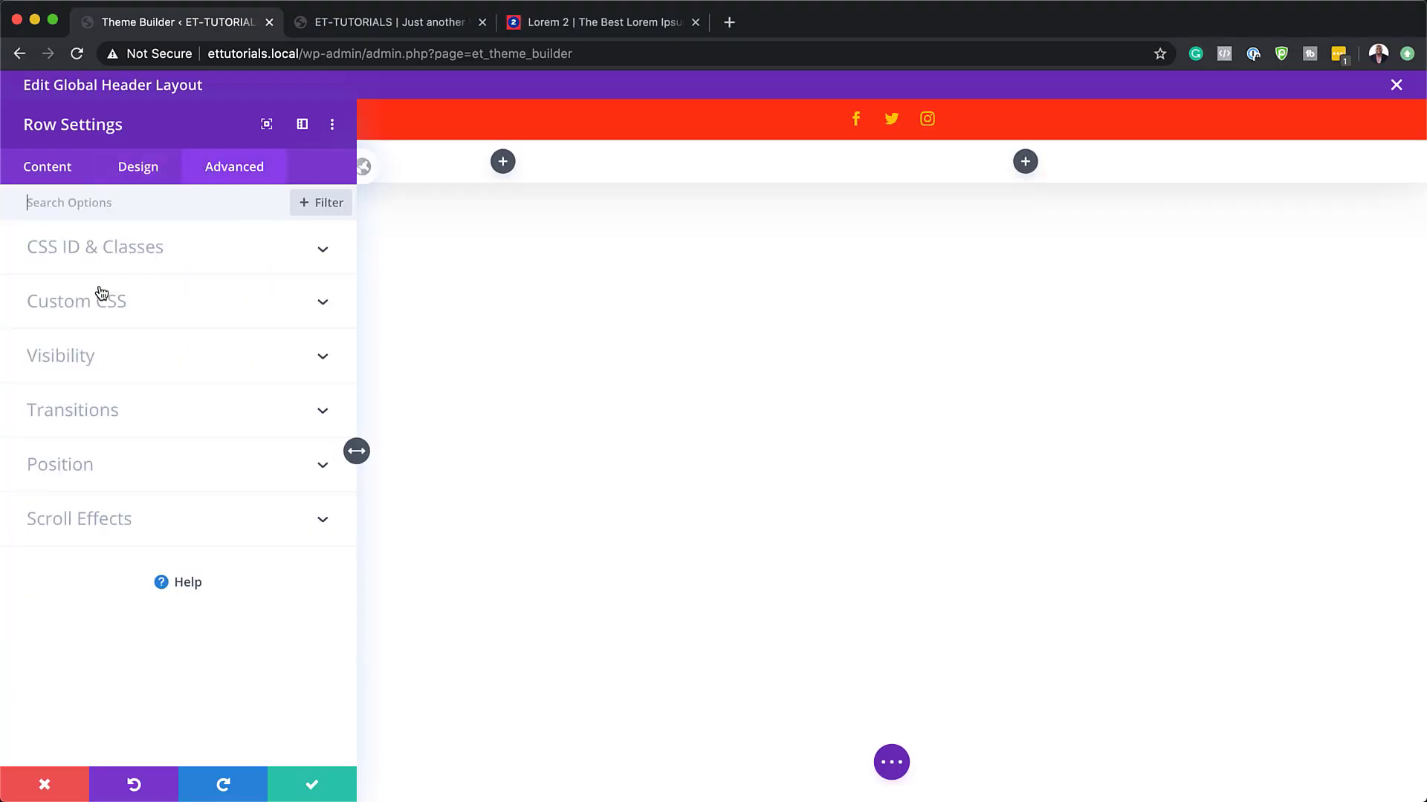
left_click(99, 304)
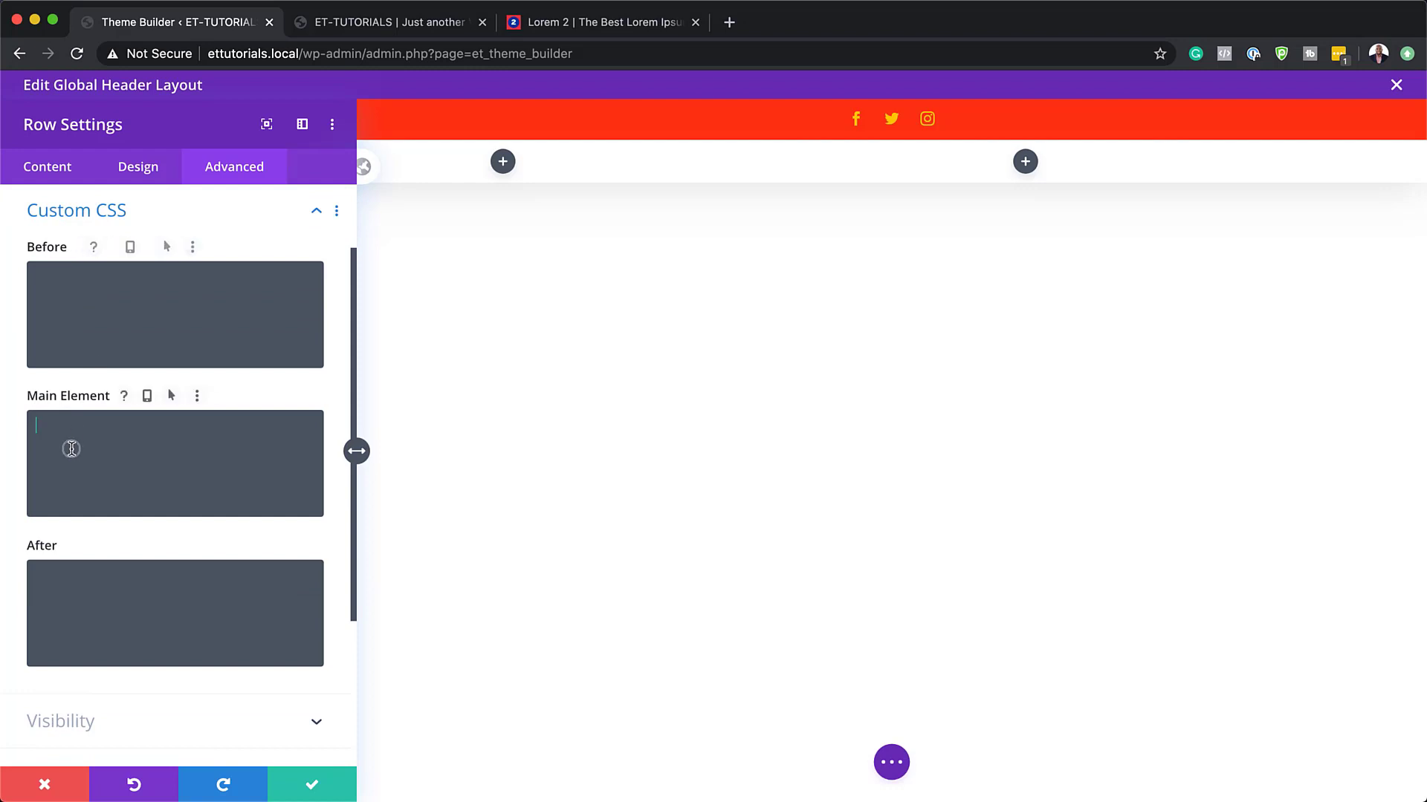
left_click(68, 446)
type("display: flex;")
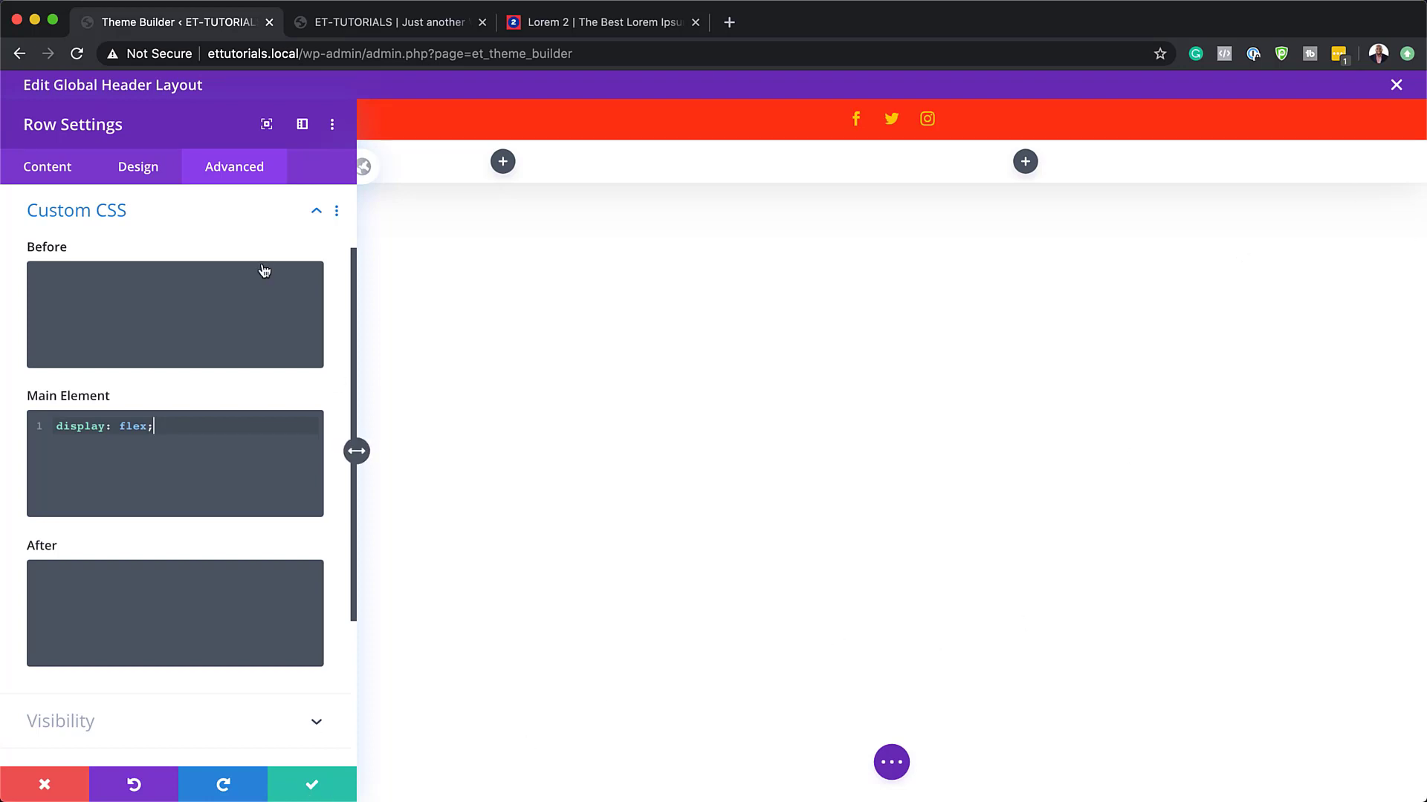
Step: Give the row's first column a right border with a width of 2px
left_click(49, 169)
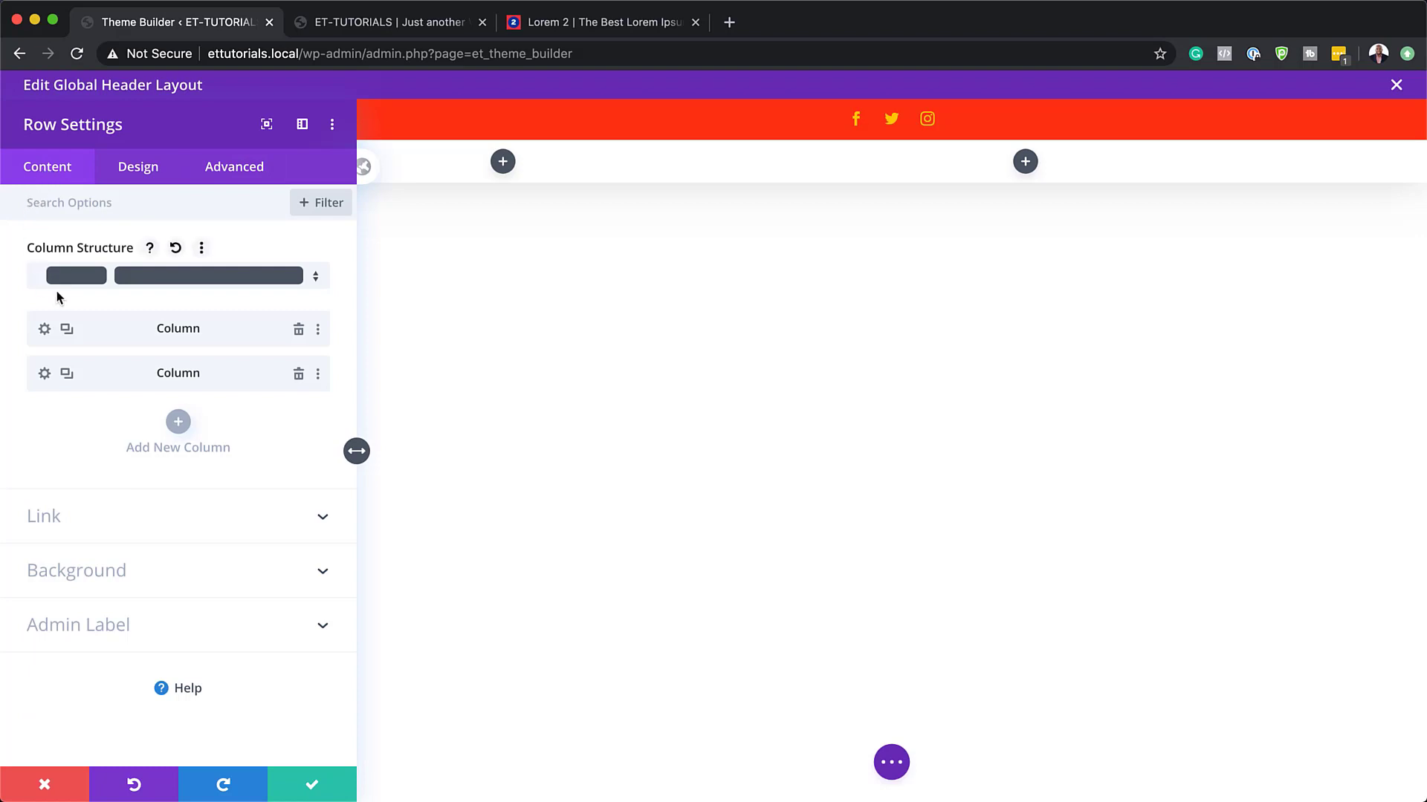
left_click(44, 329)
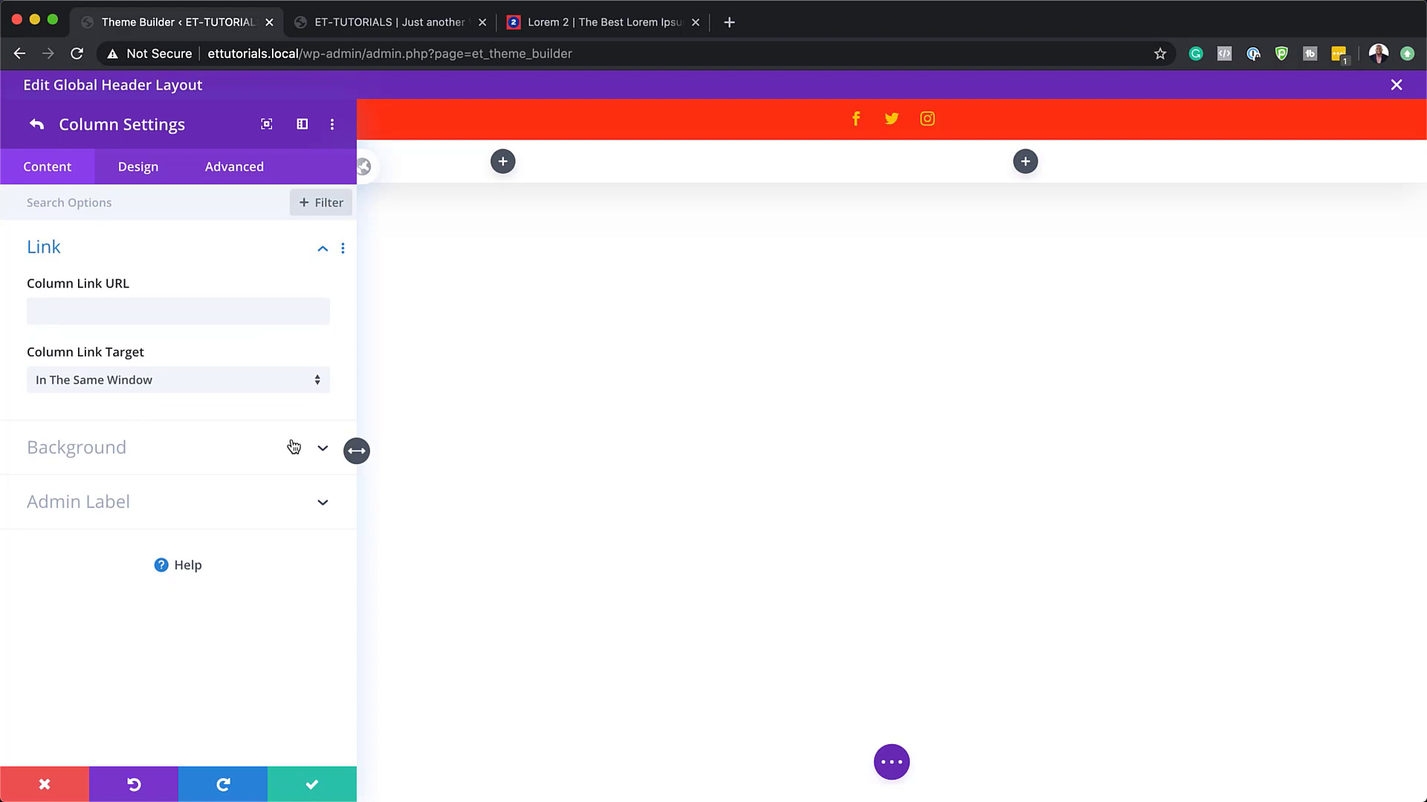
left_click(158, 175)
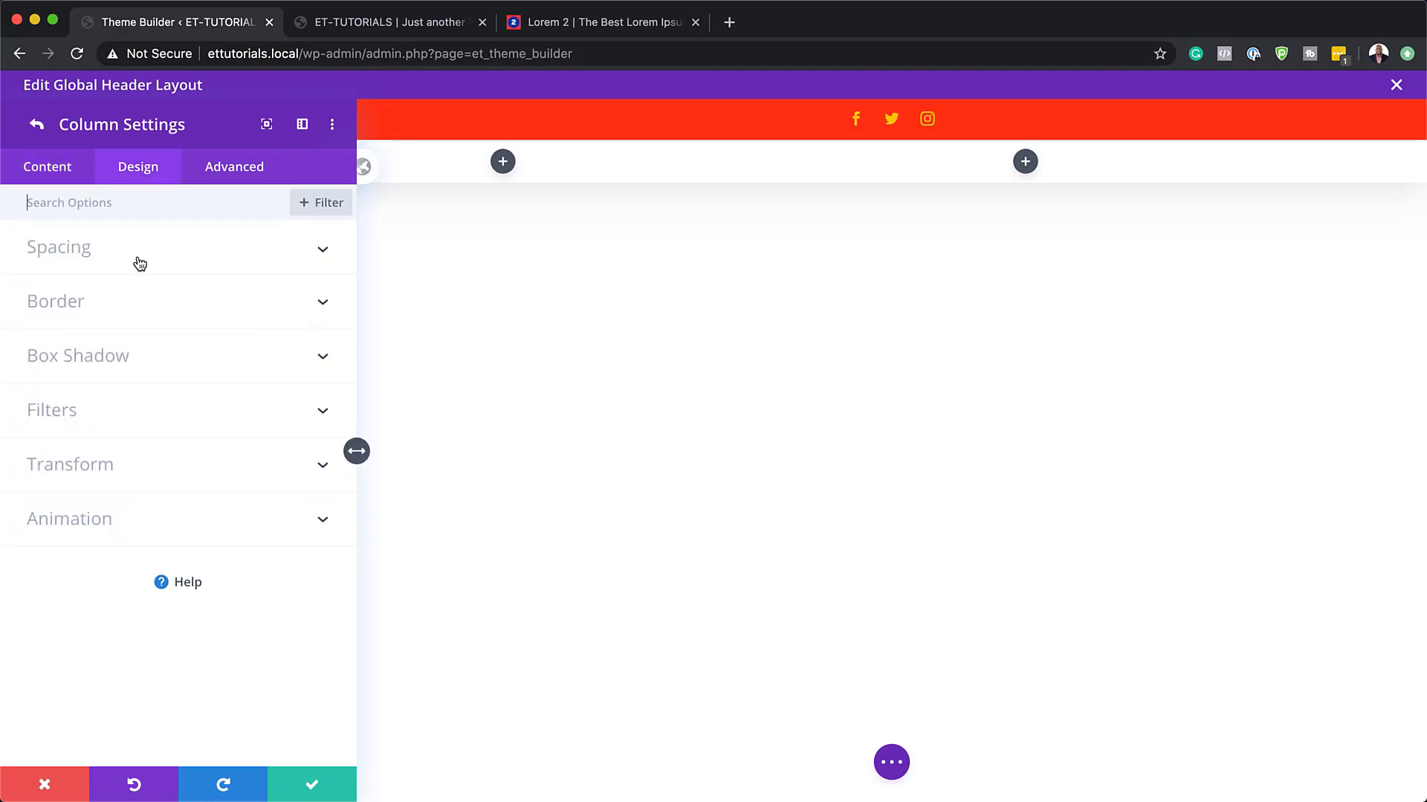
left_click(117, 318)
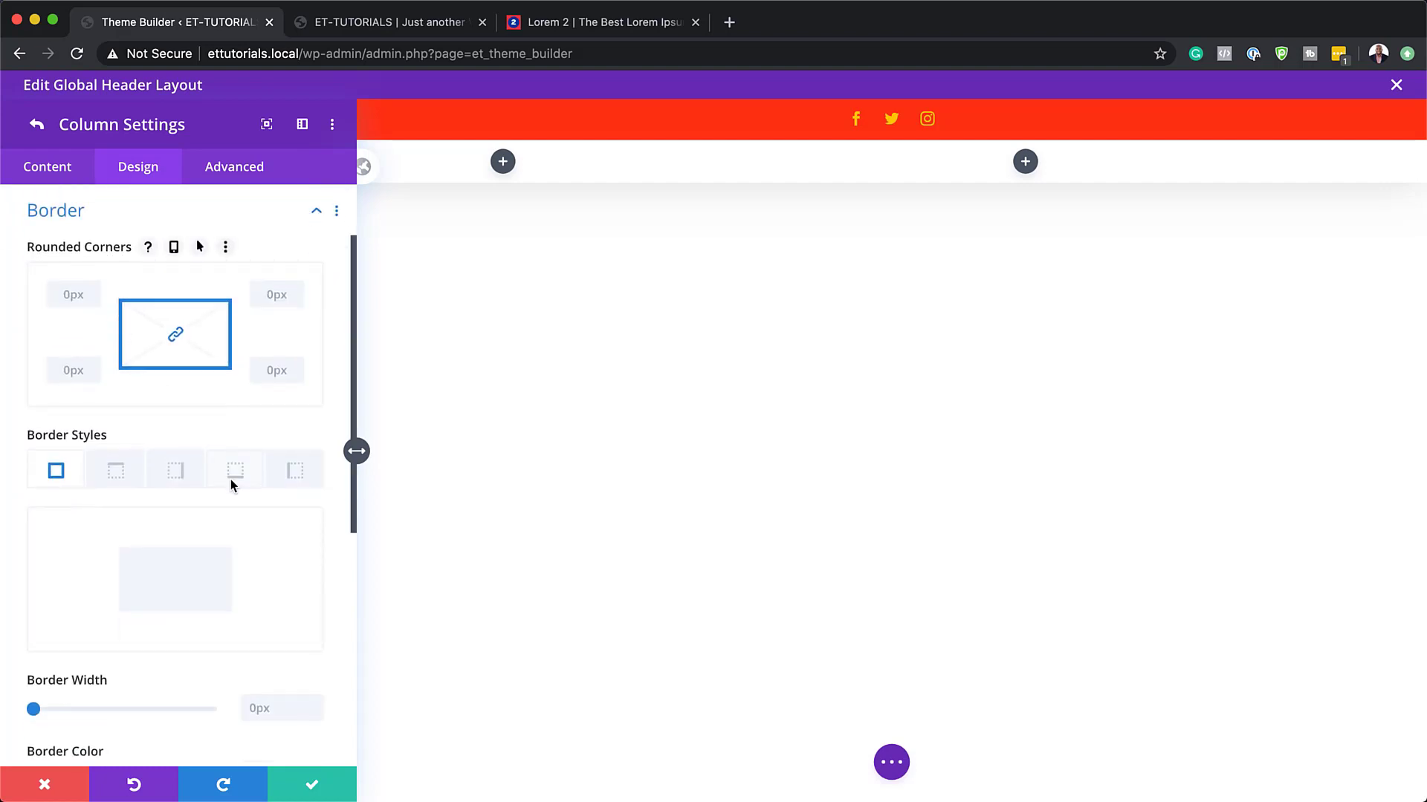
left_click(185, 477)
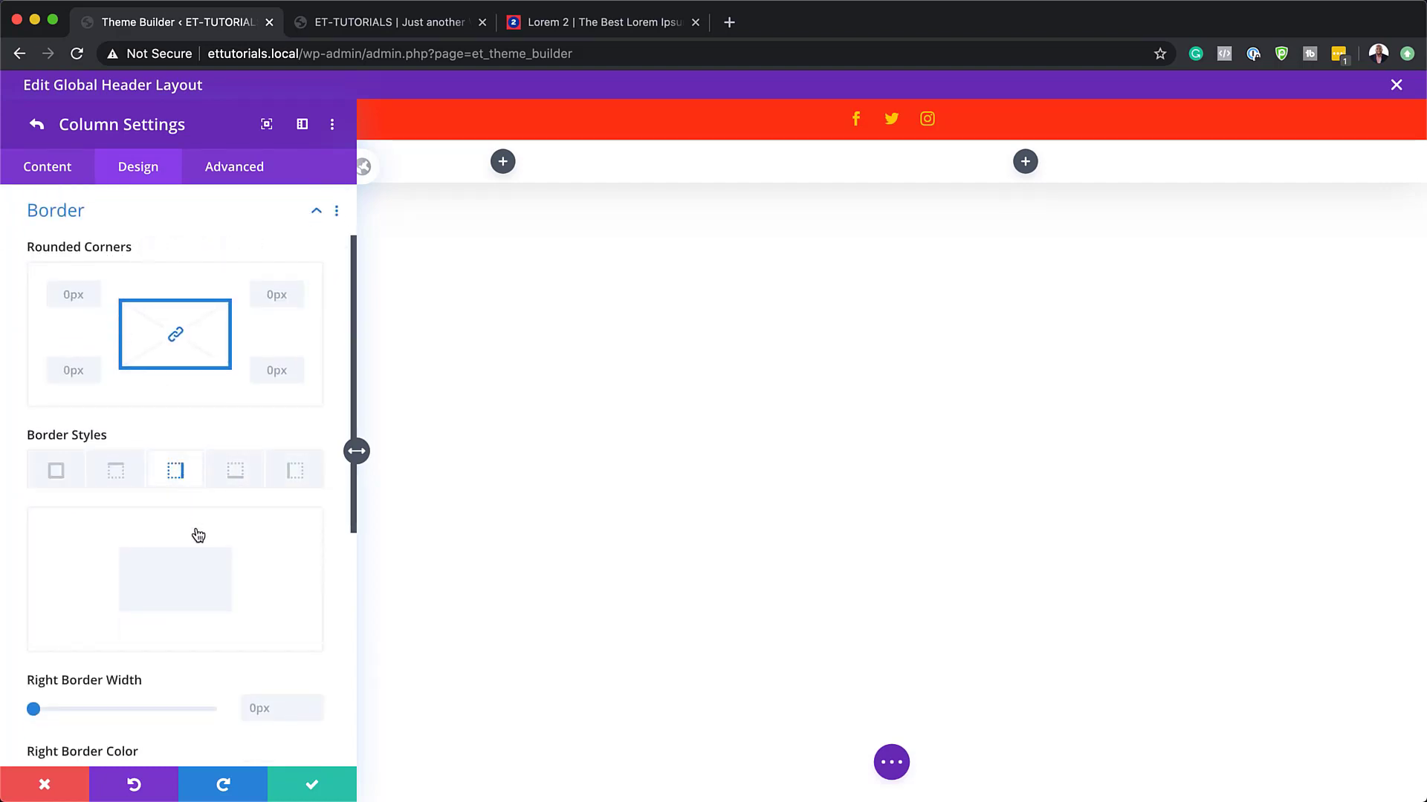
left_click(262, 712)
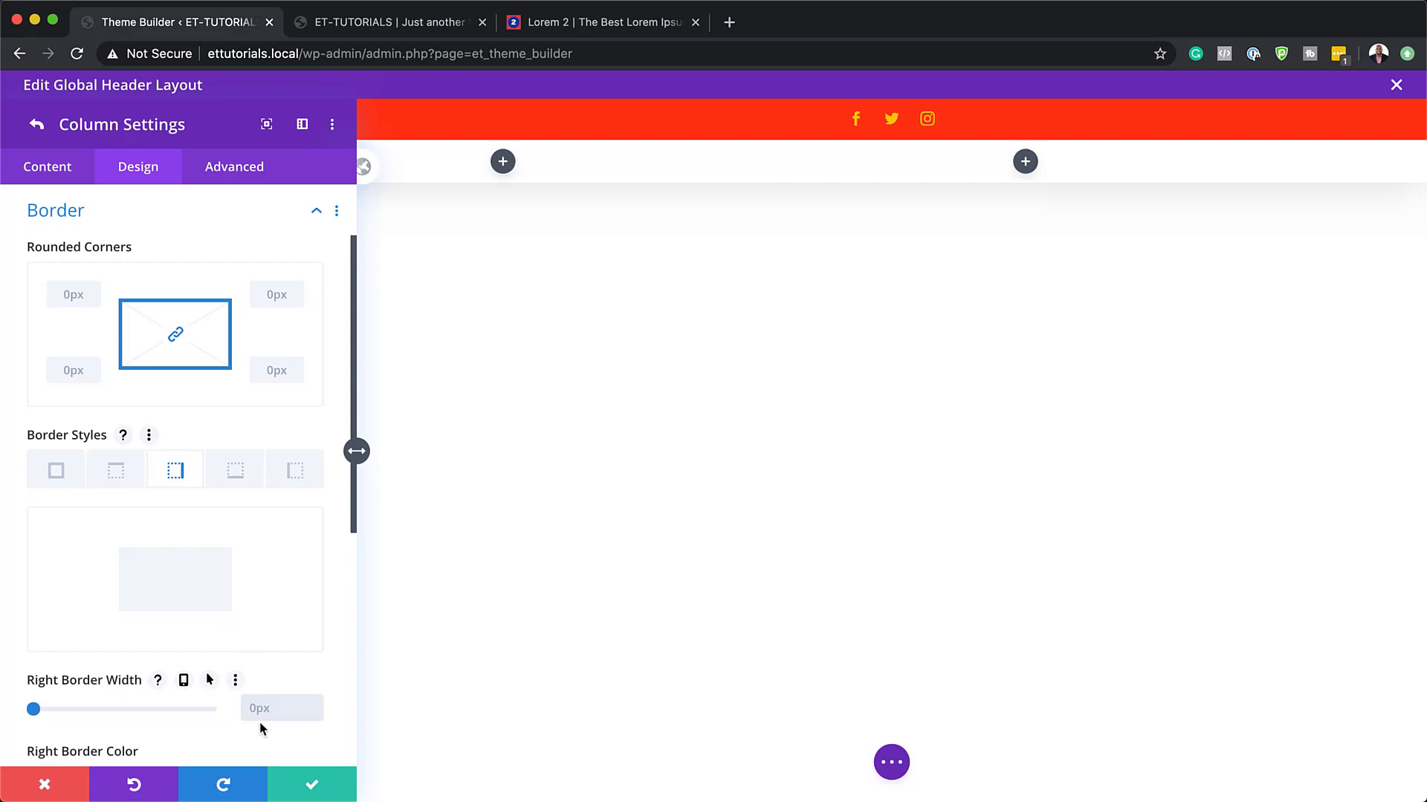
type("2")
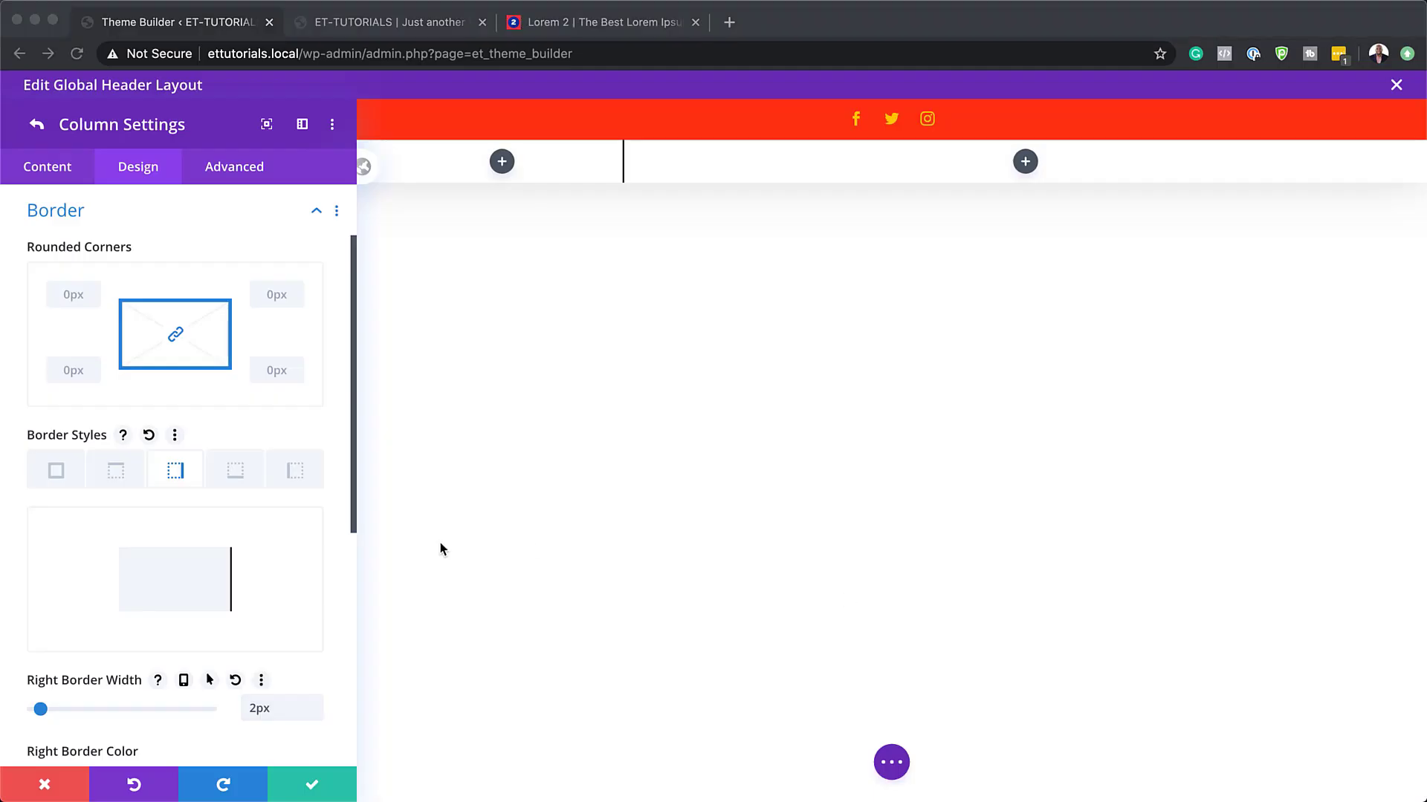
Step: Change the right border color of the row's first column to yellow
scroll(278, 606, "down", 3)
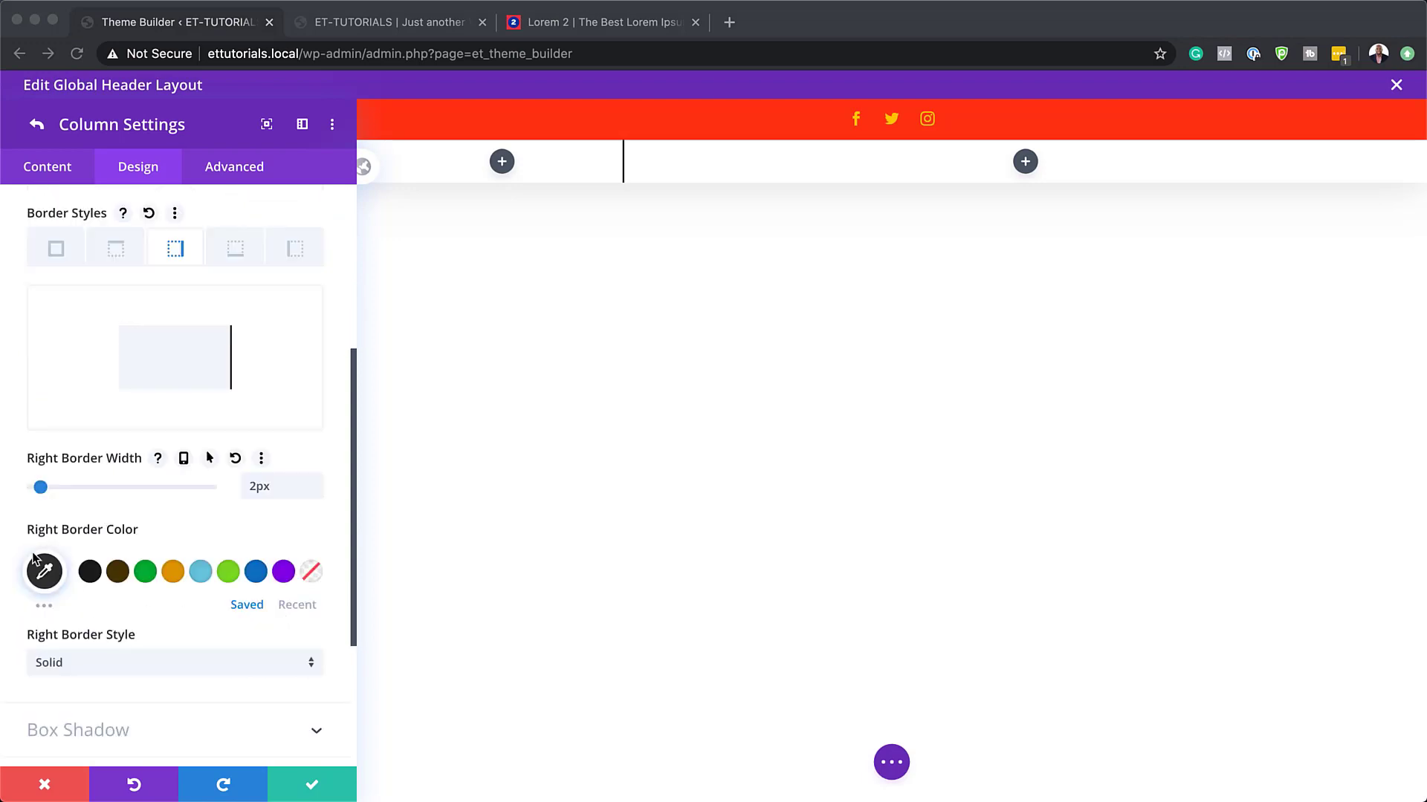
left_click(46, 571)
double_click(62, 569)
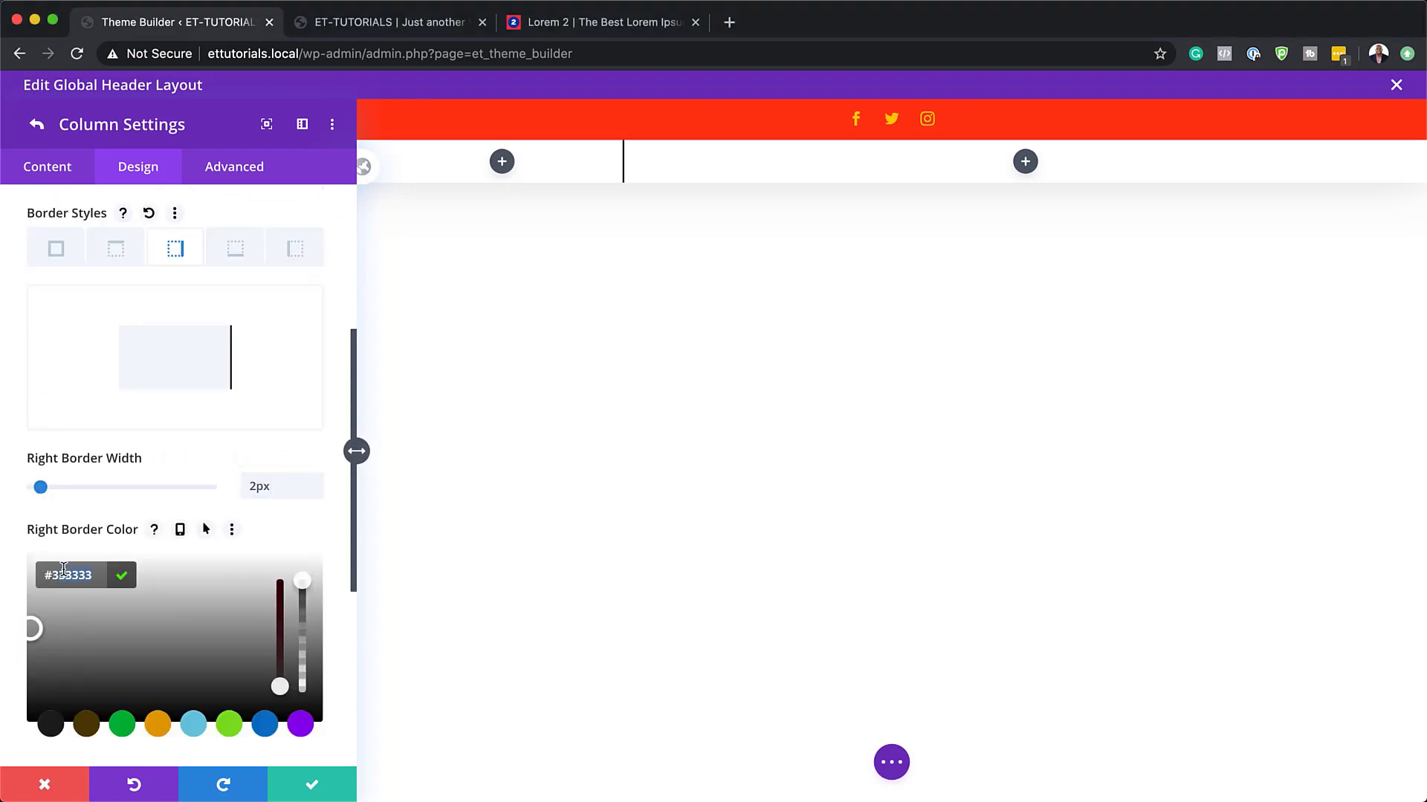
triple_click(64, 570)
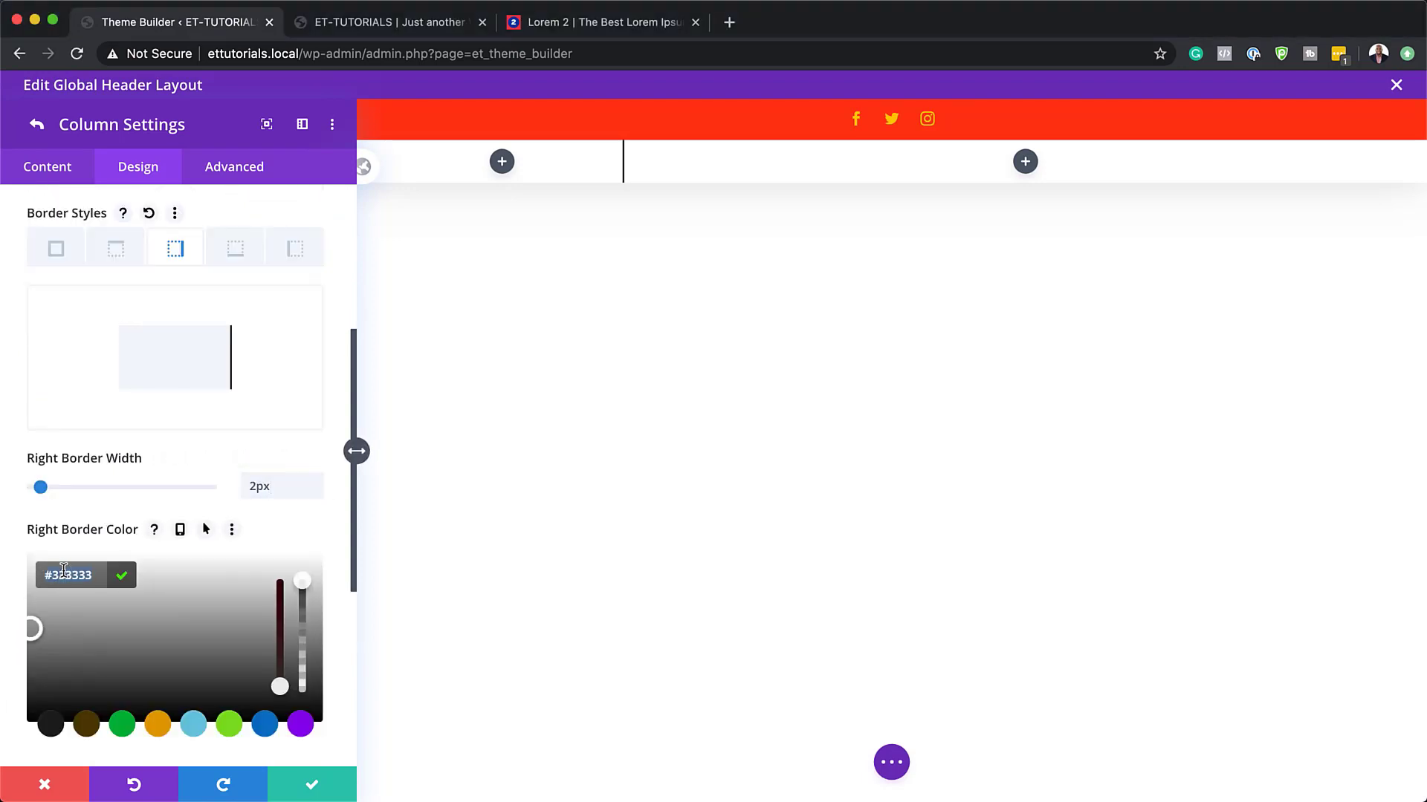
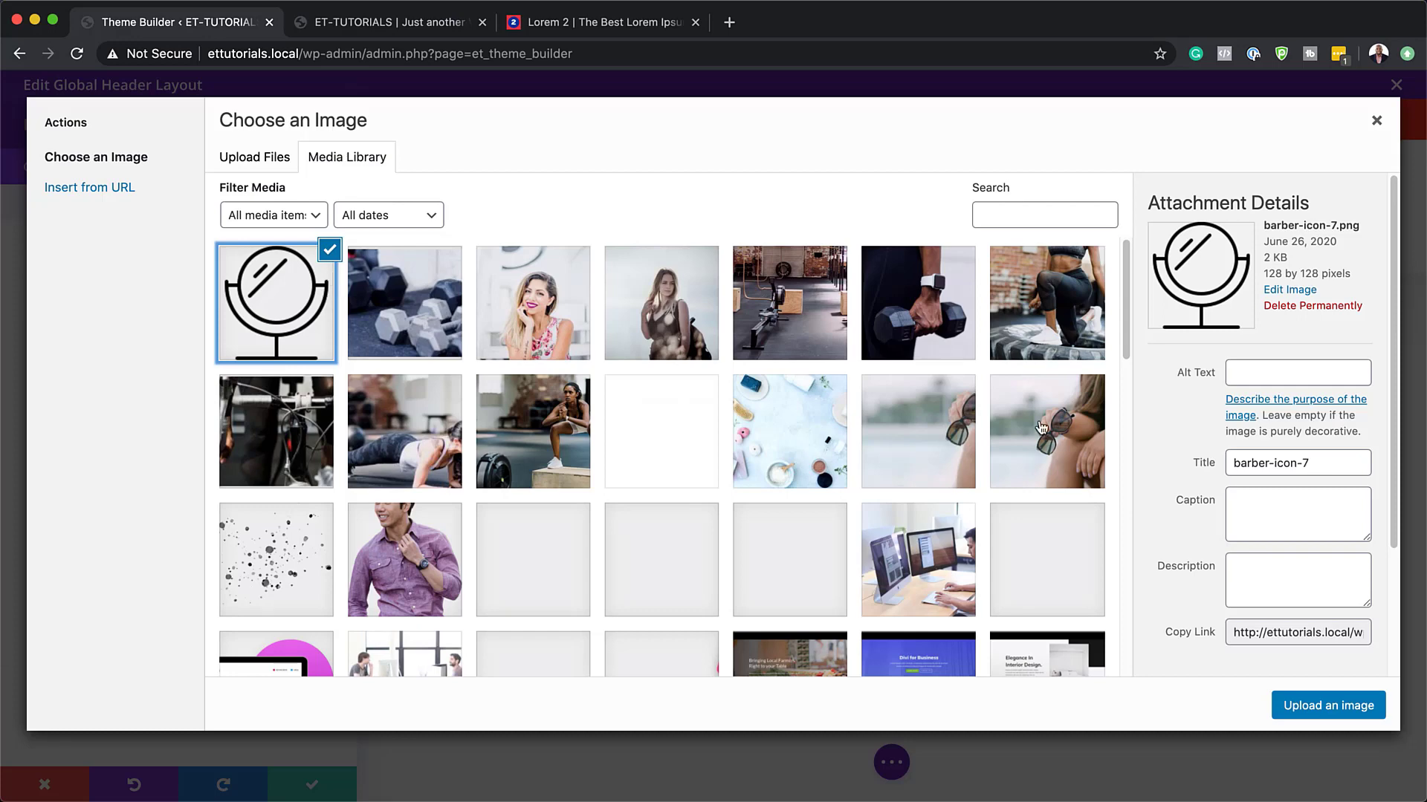
Step: Insert barber-icon-7.png as the logo image in the first column and center its alignment
left_click(1319, 712)
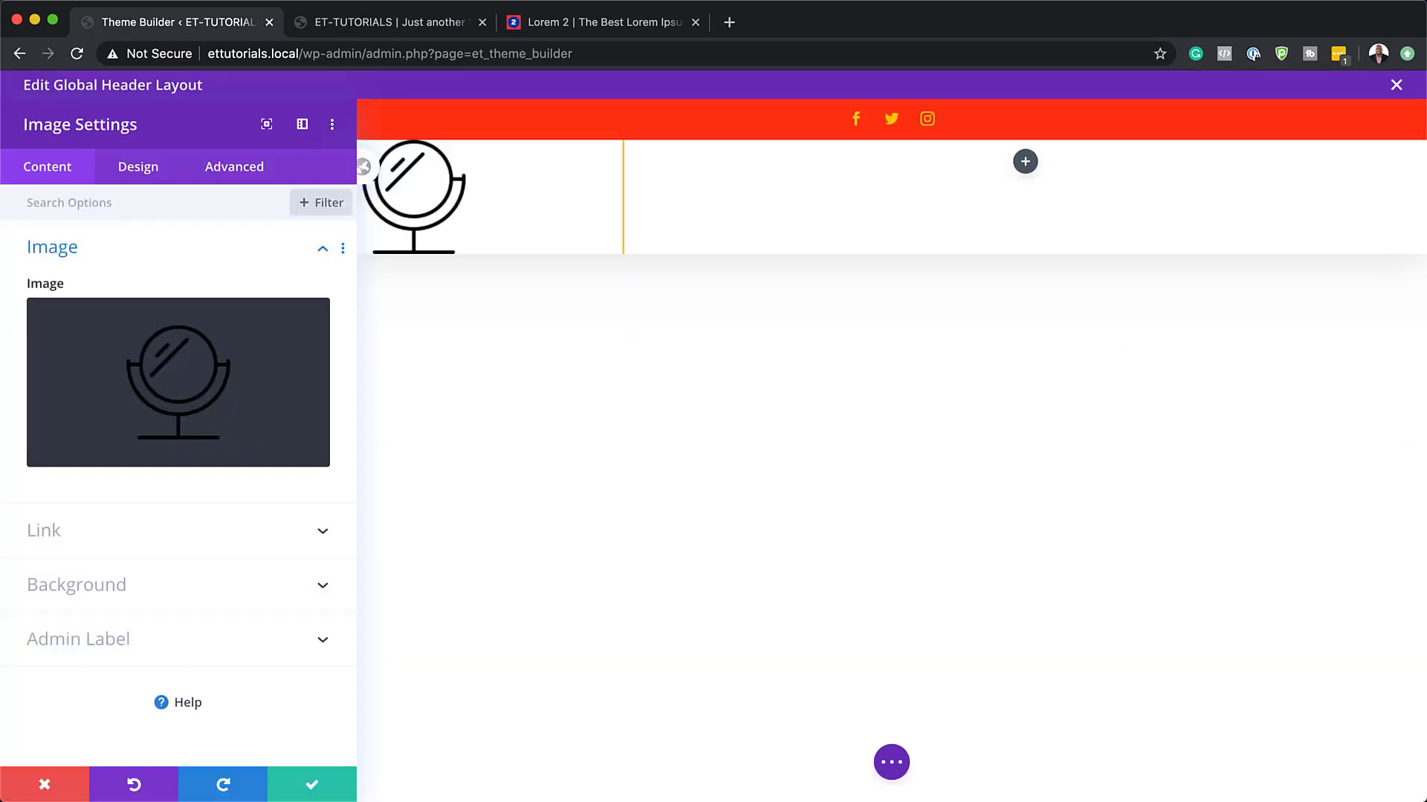
left_click(137, 168)
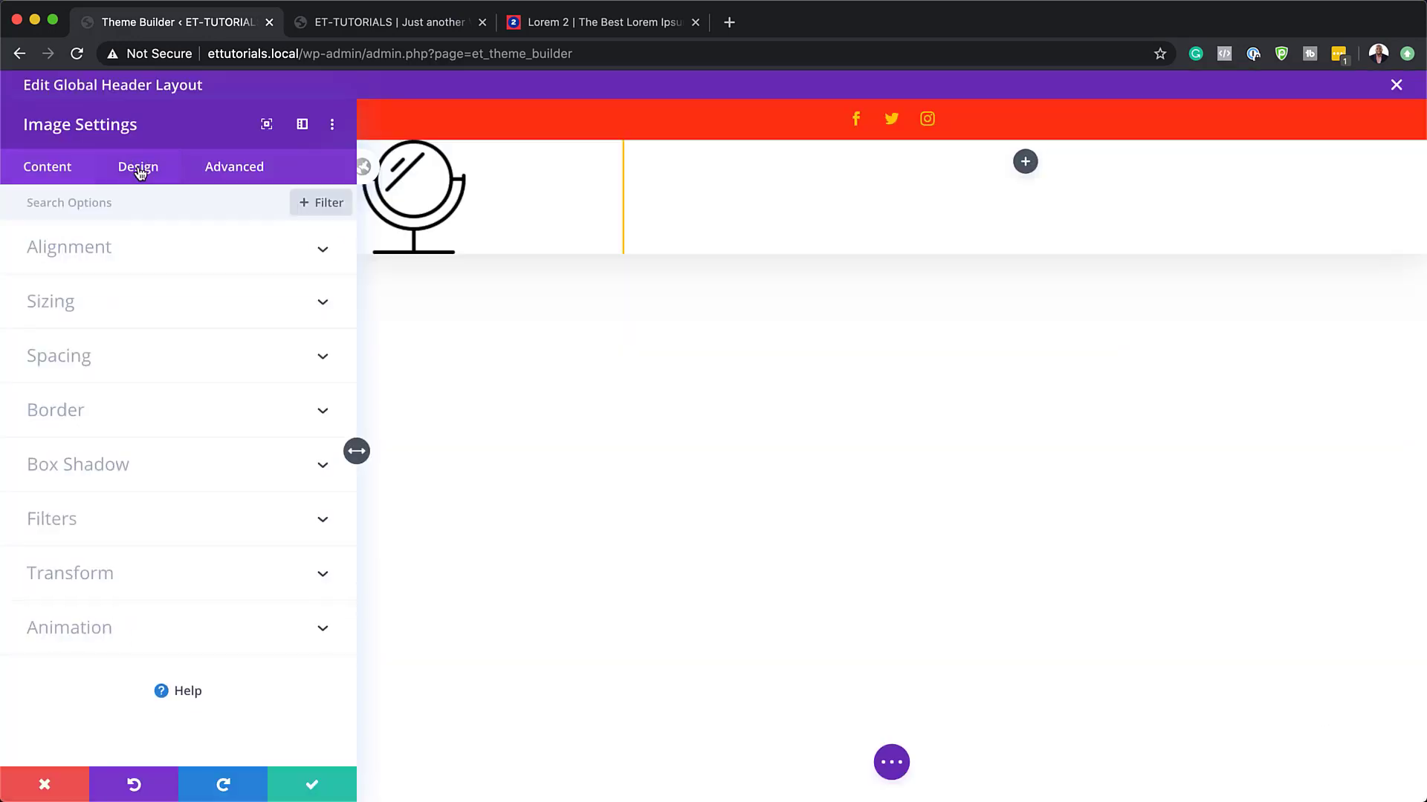
left_click(105, 249)
left_click(175, 311)
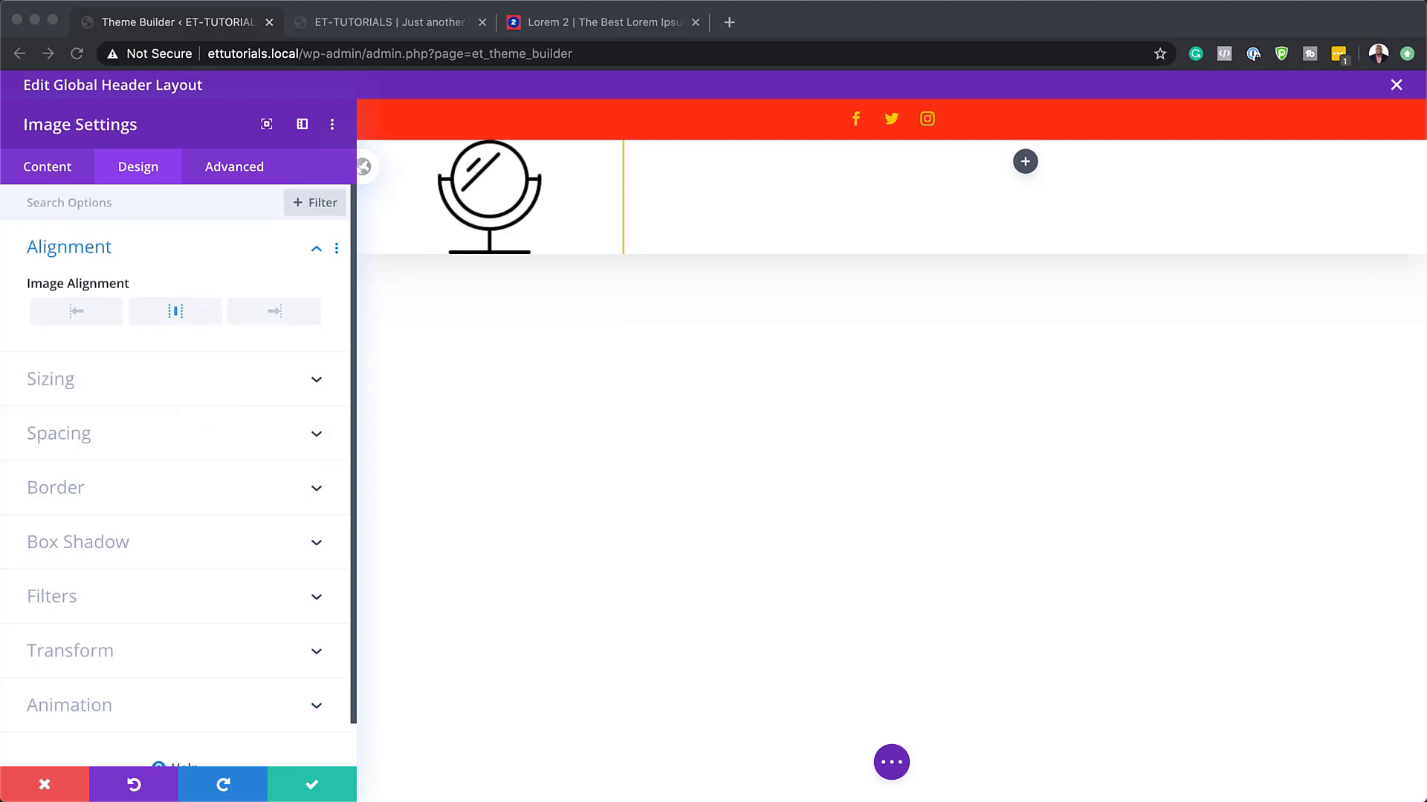
Step: Set the logo image's width to 50px
left_click(124, 382)
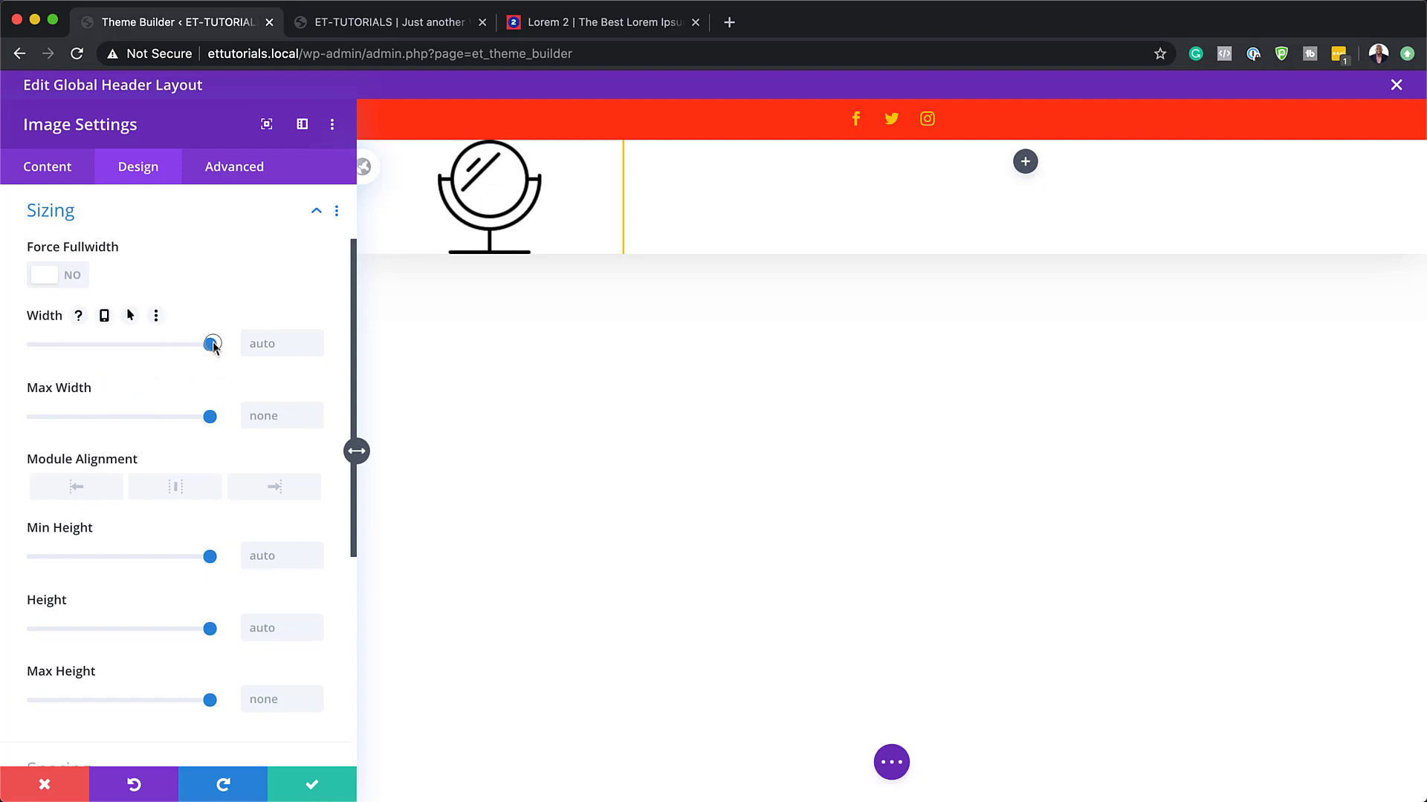
left_click_drag(213, 347, 84, 362)
left_click(290, 343)
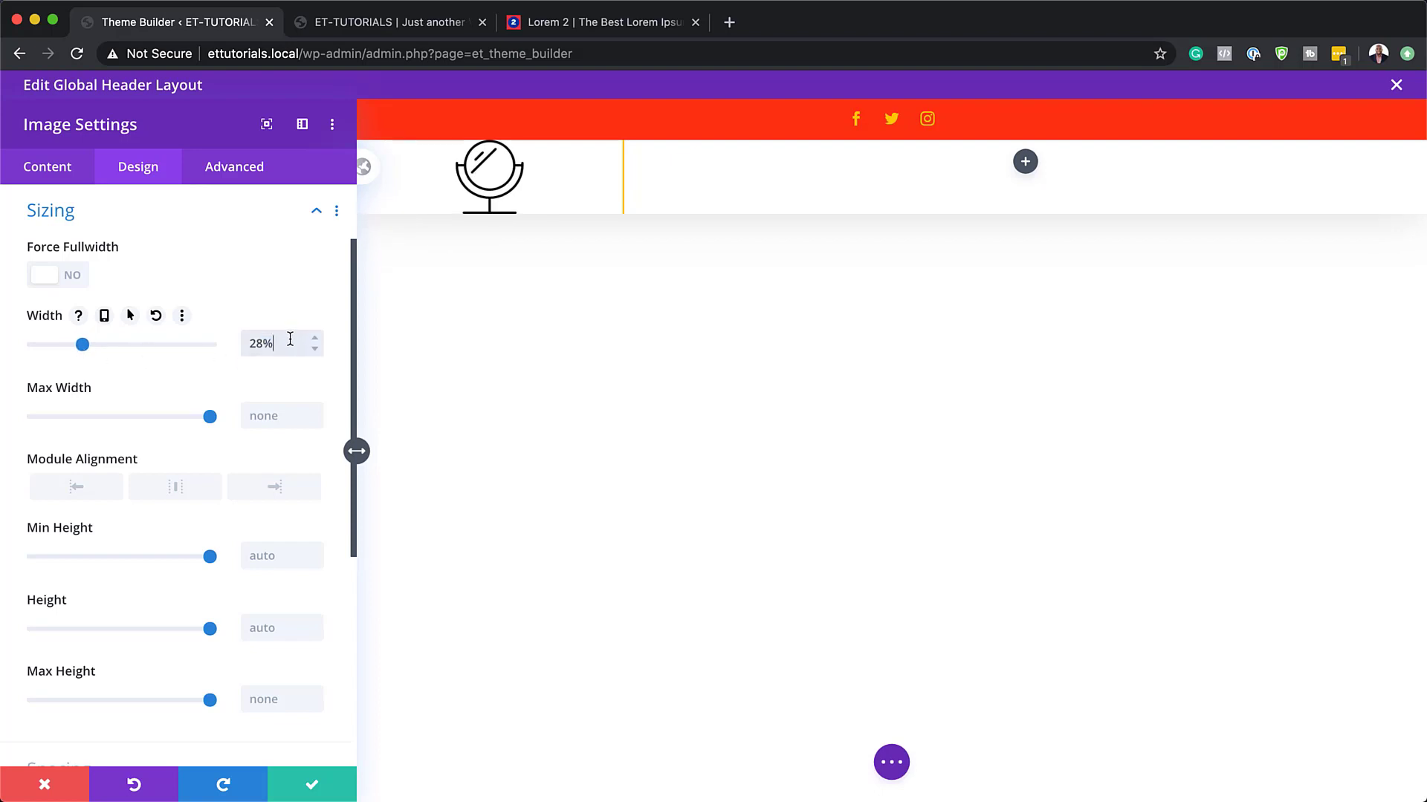
key("BackSpace")
key("BackSpace")
key("BackSpace")
type("50px")
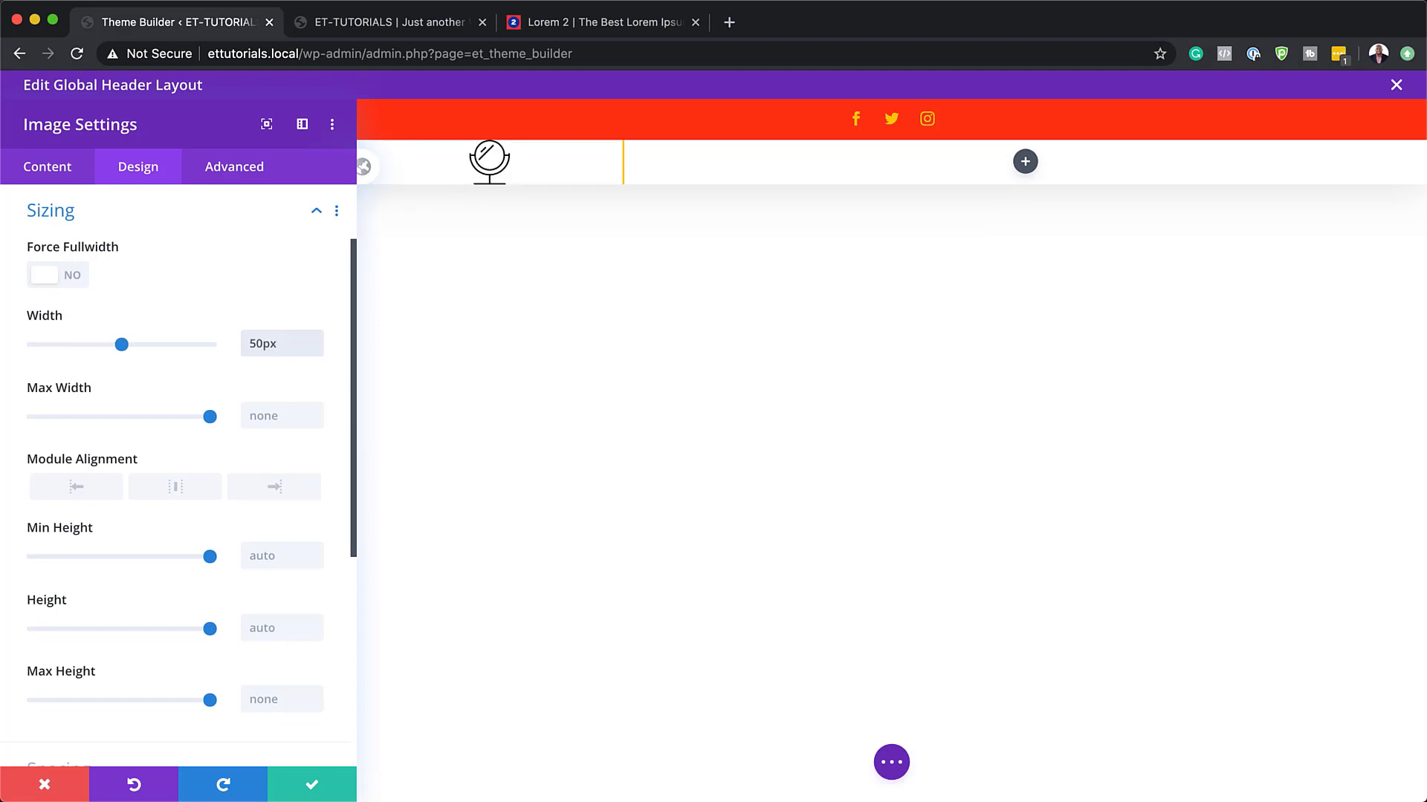
Step: Turn off the space shown below the logo image
scroll(127, 525, "down", 5)
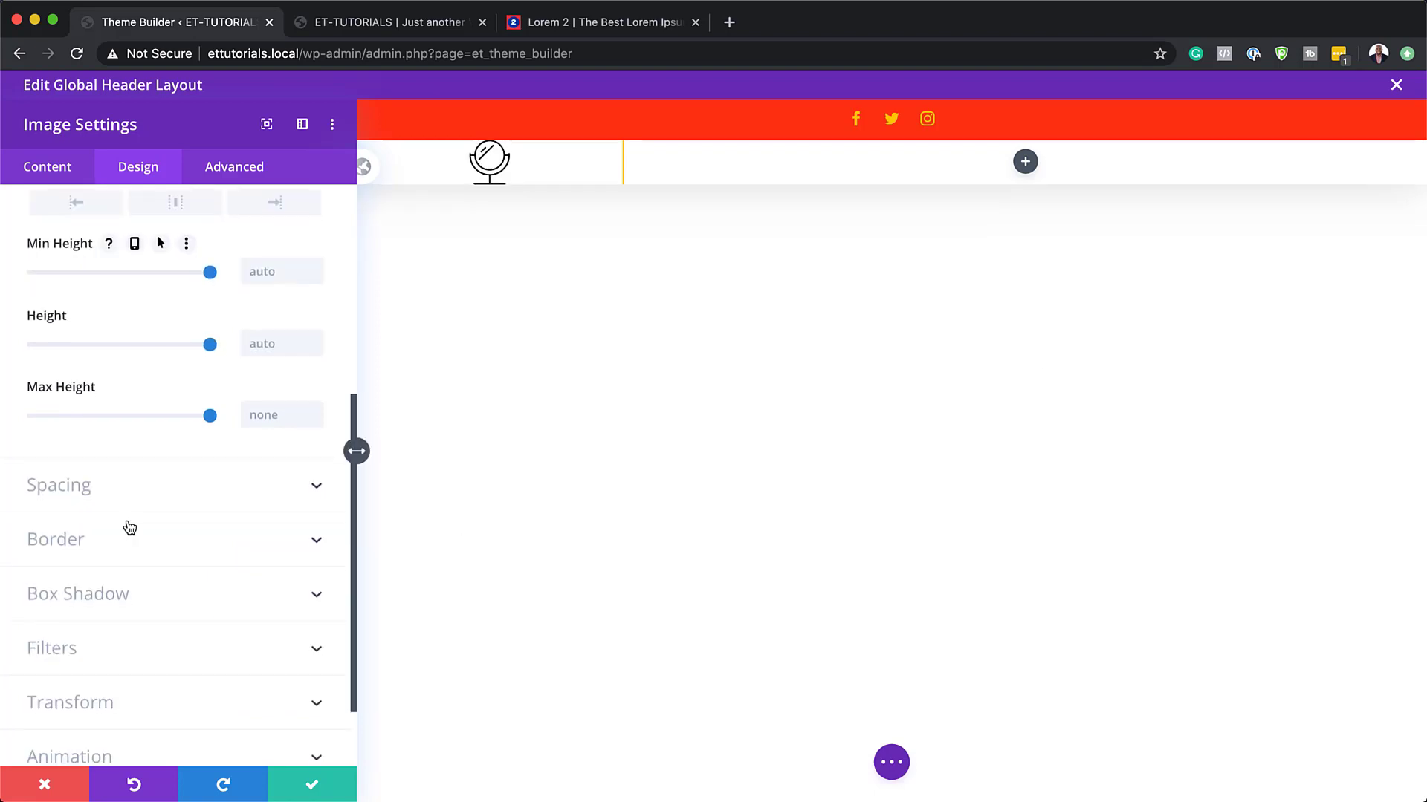
left_click(95, 494)
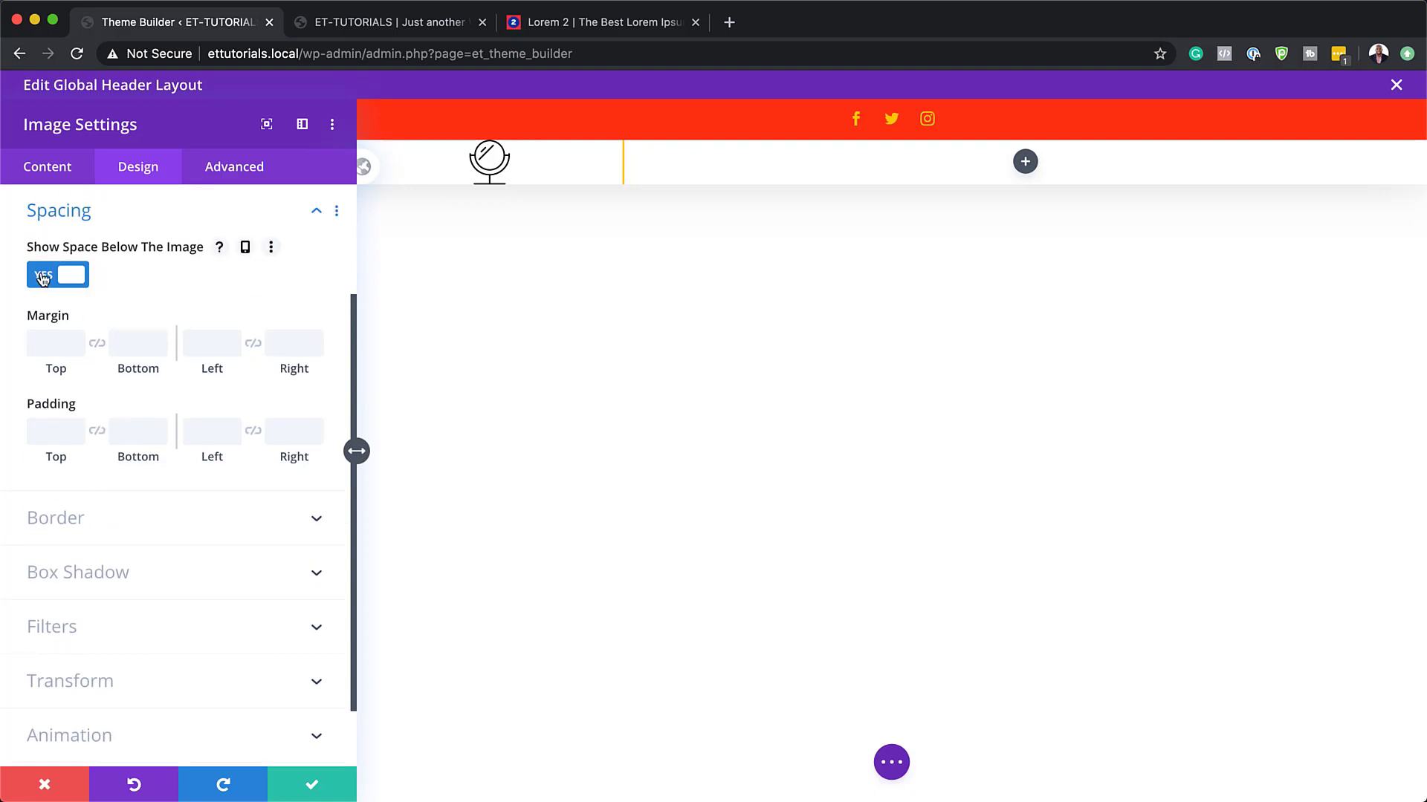
left_click(43, 279)
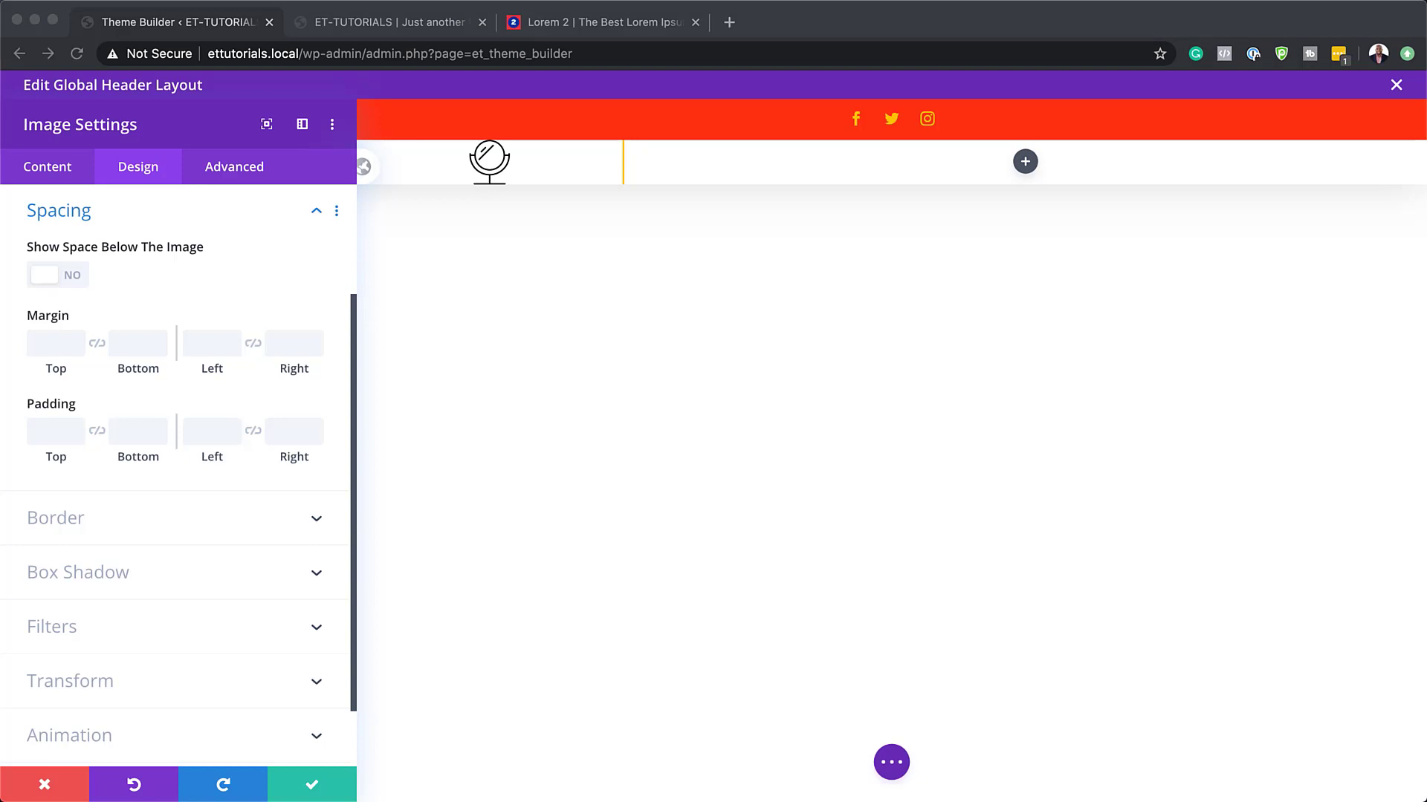
Step: Set the logo image's linked top and bottom margins to 1vw and save the image settings
scroll(96, 626, "down", 1)
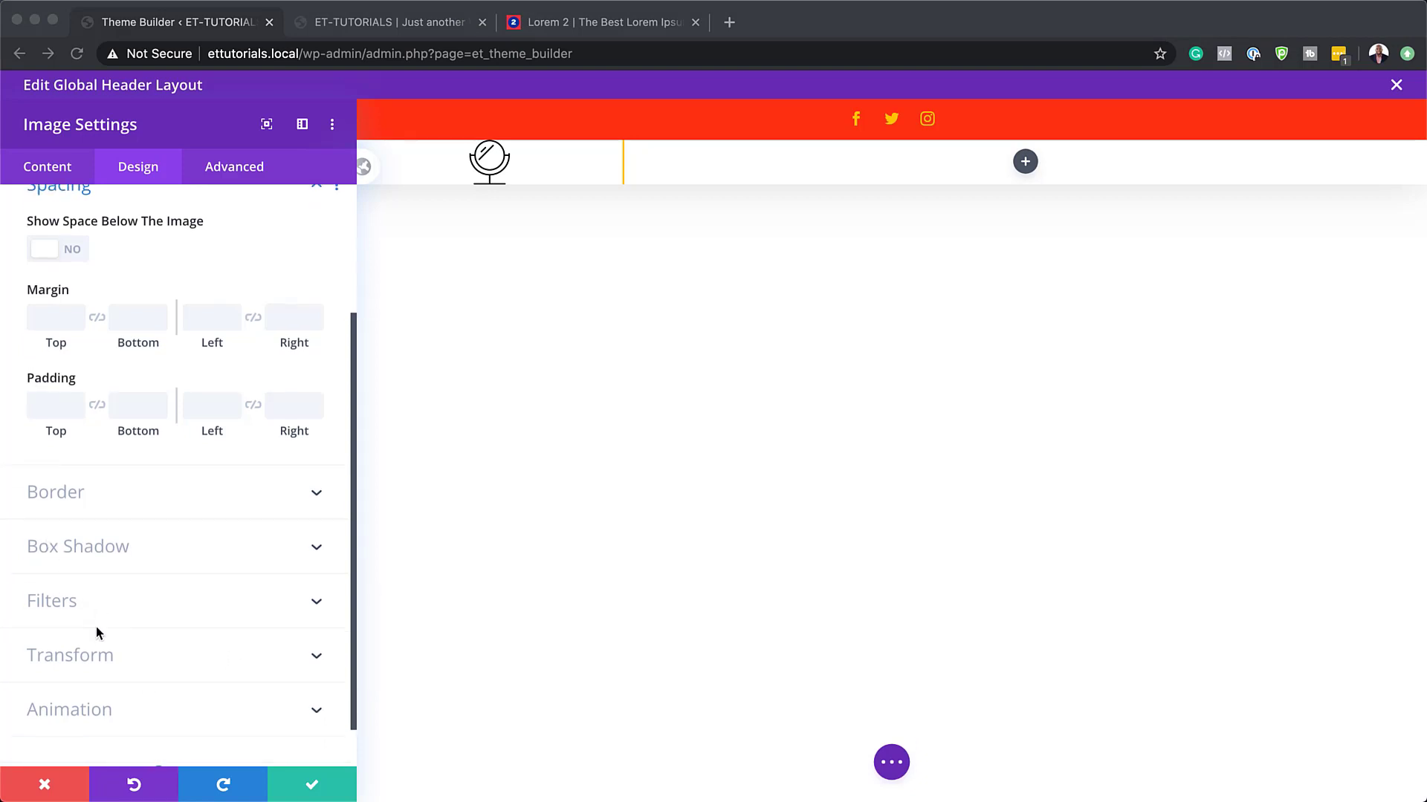
scroll(96, 626, "up", 4)
left_click(47, 500)
type("1px")
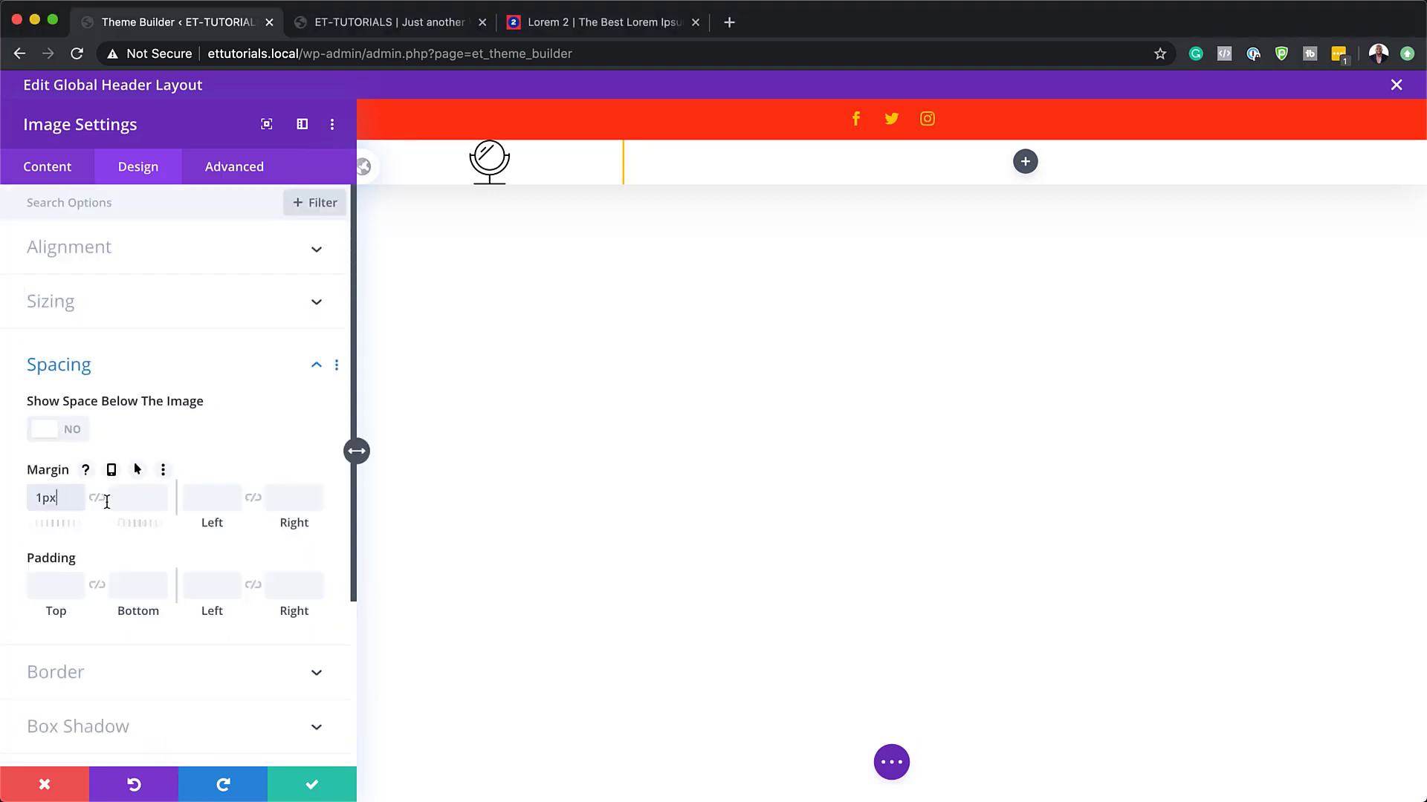
left_click(96, 498)
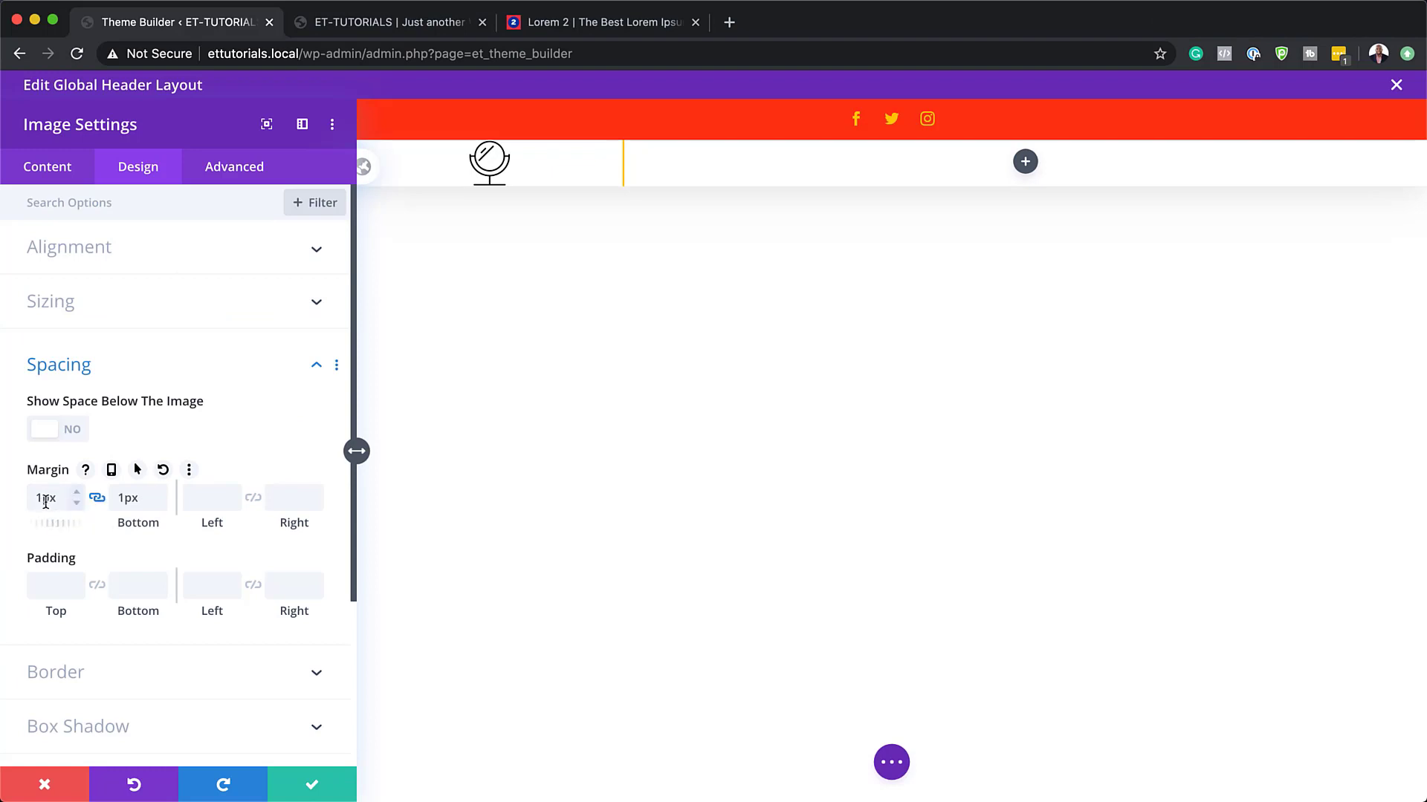
left_click_drag(45, 502, 56, 499)
type("vw")
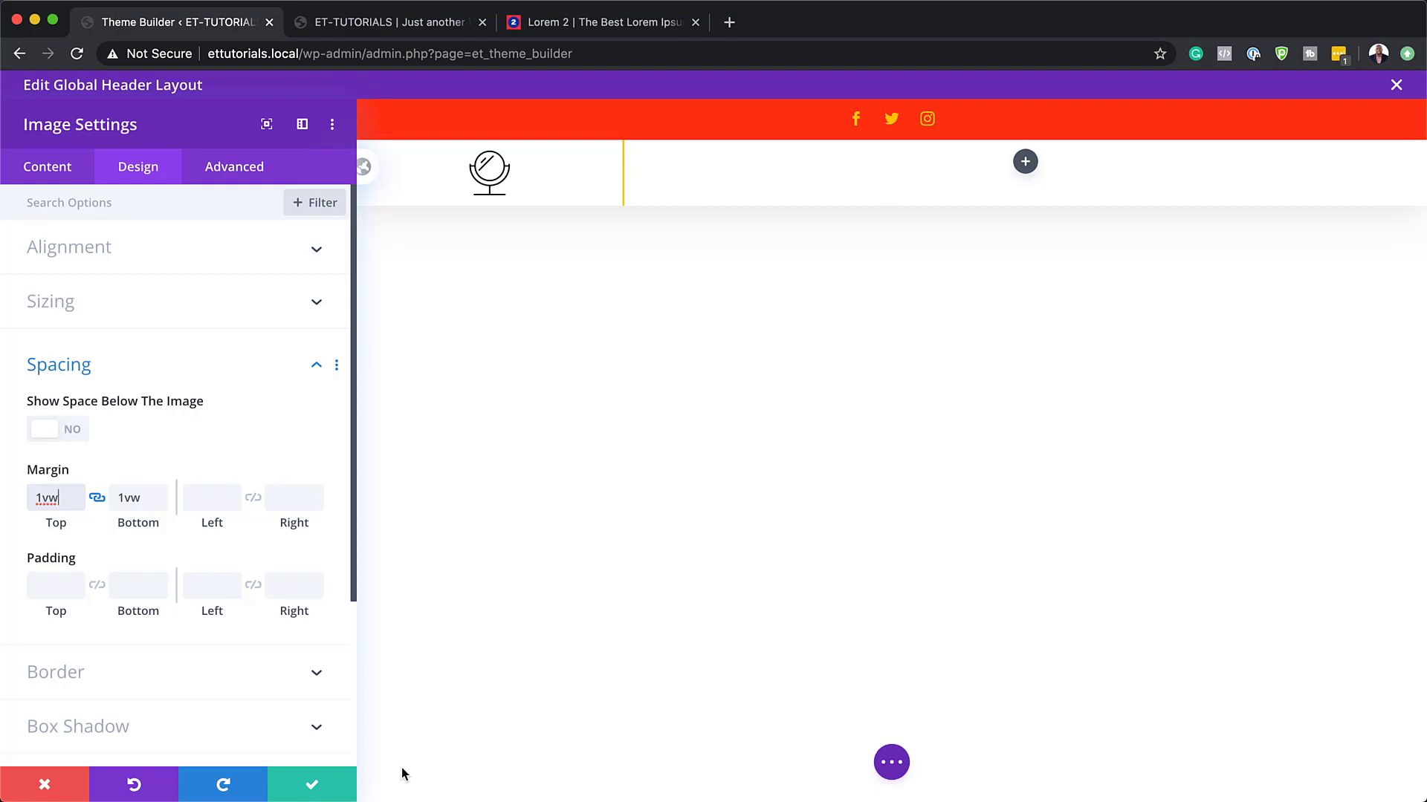
left_click(323, 786)
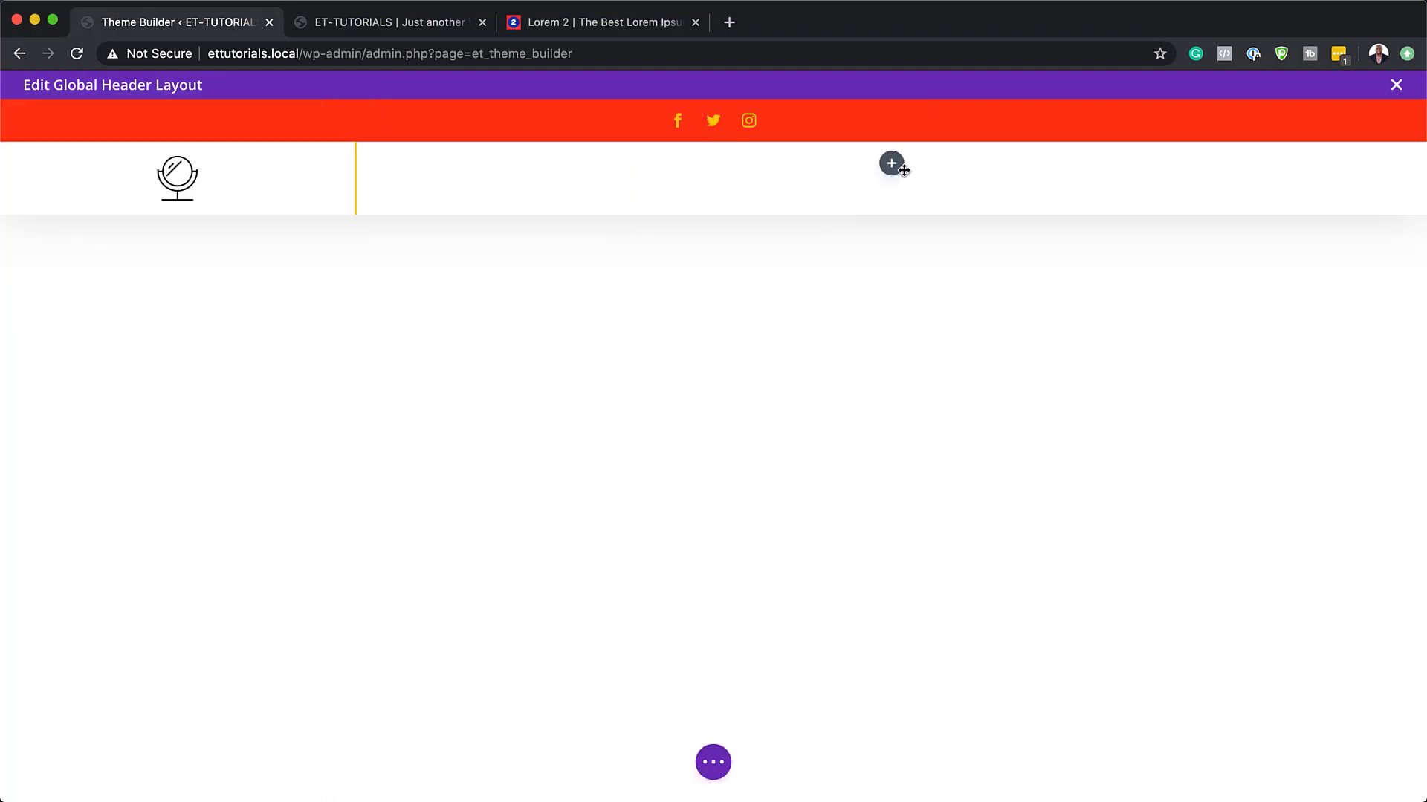
Step: Insert a Menu module in the row's second column, keeping "main menu" as its menu
left_click(892, 163)
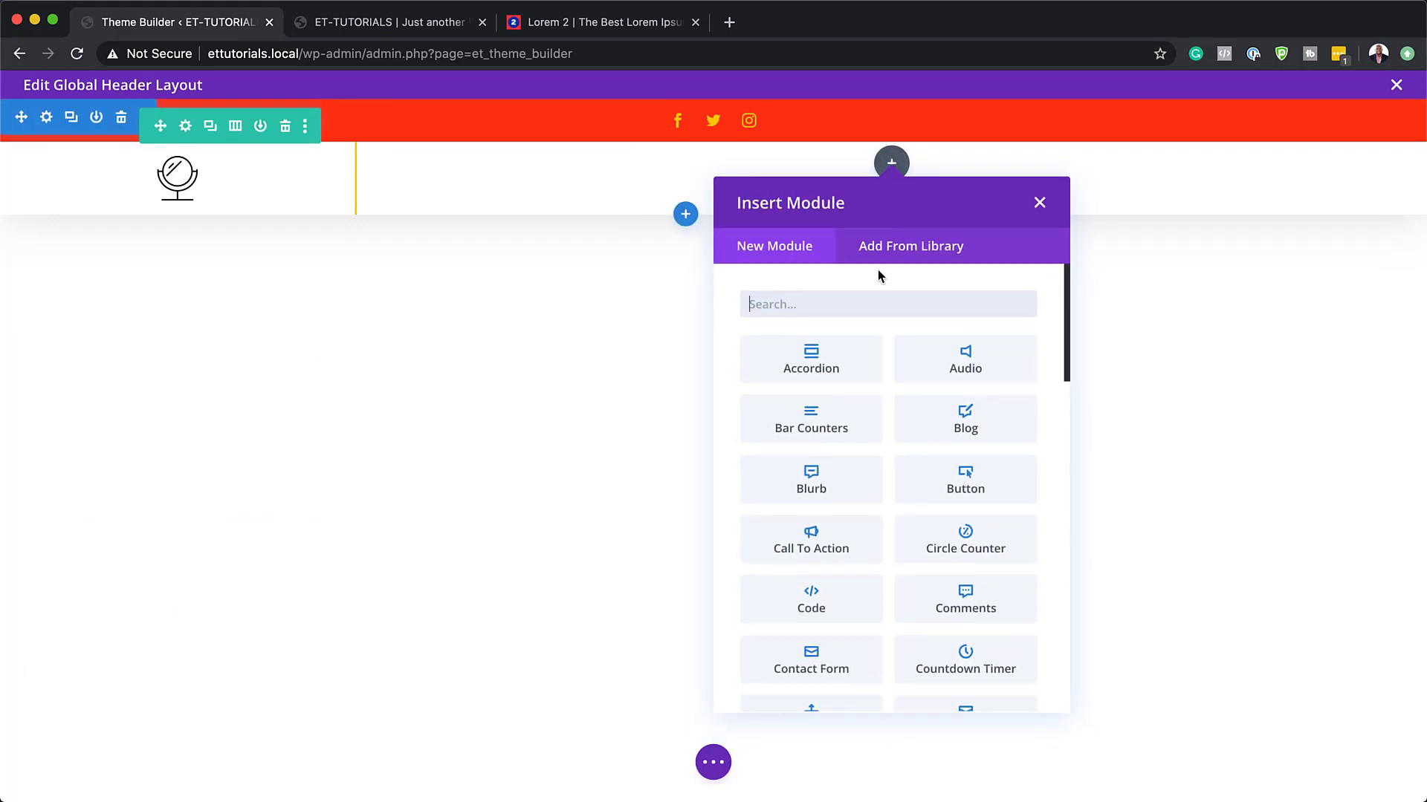
type("menu")
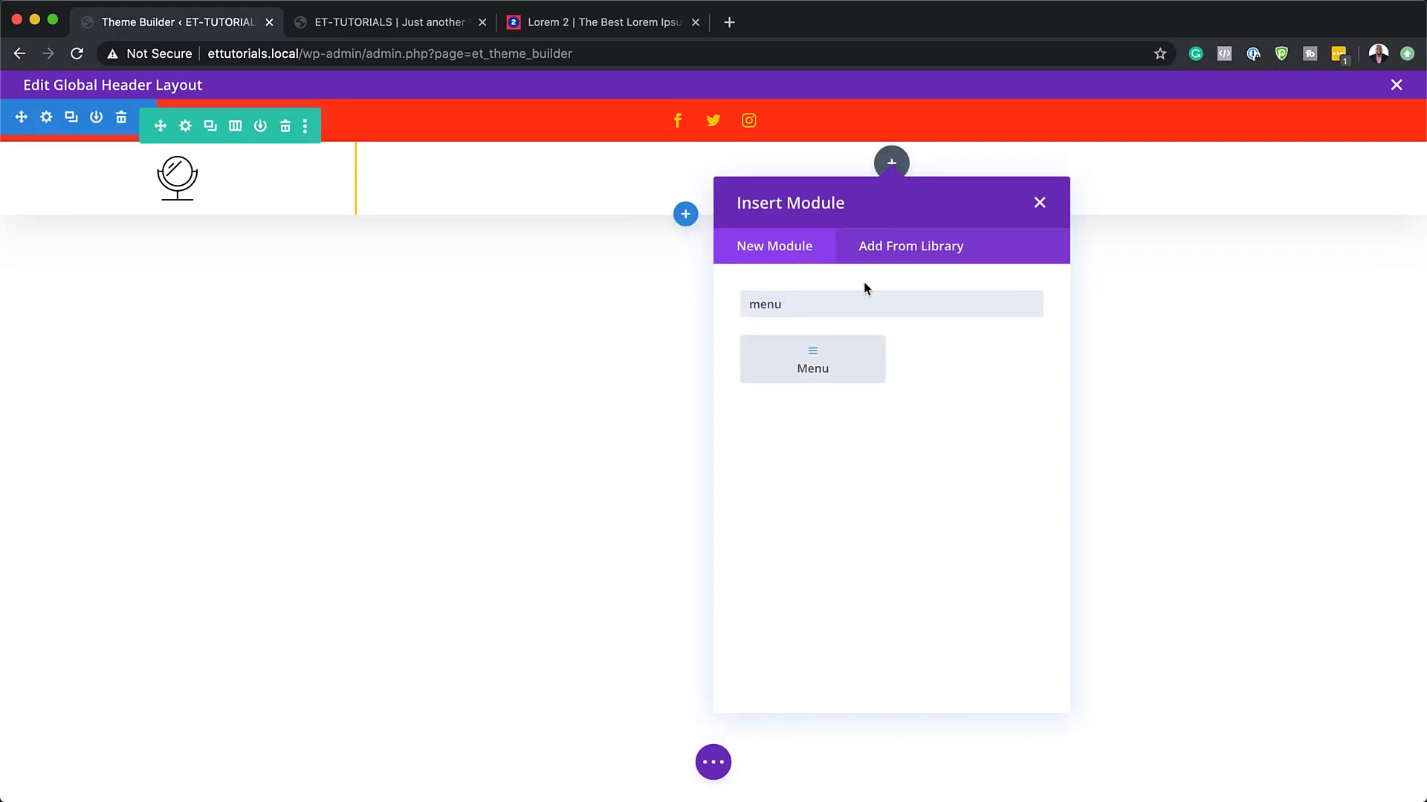
left_click(817, 368)
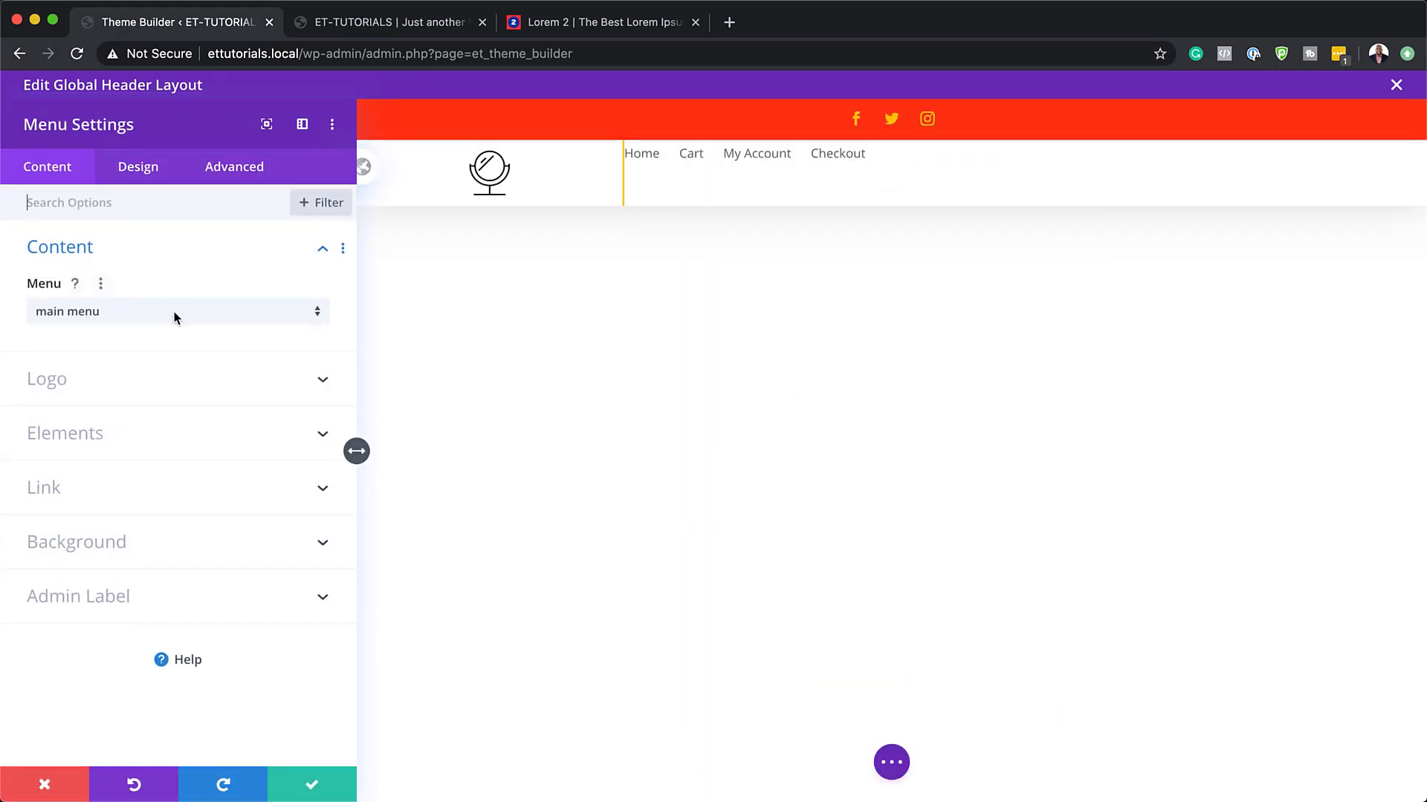
left_click(174, 315)
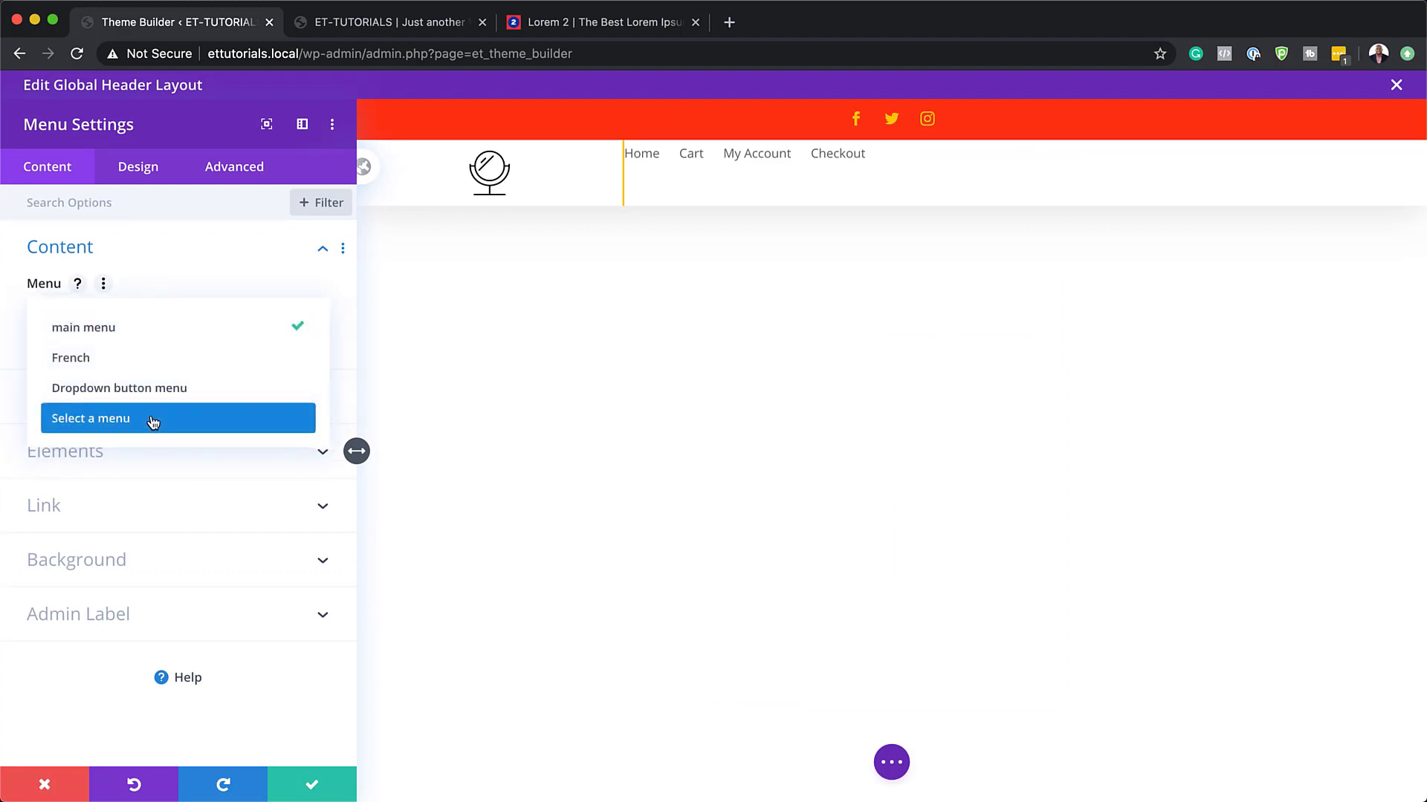
left_click(199, 267)
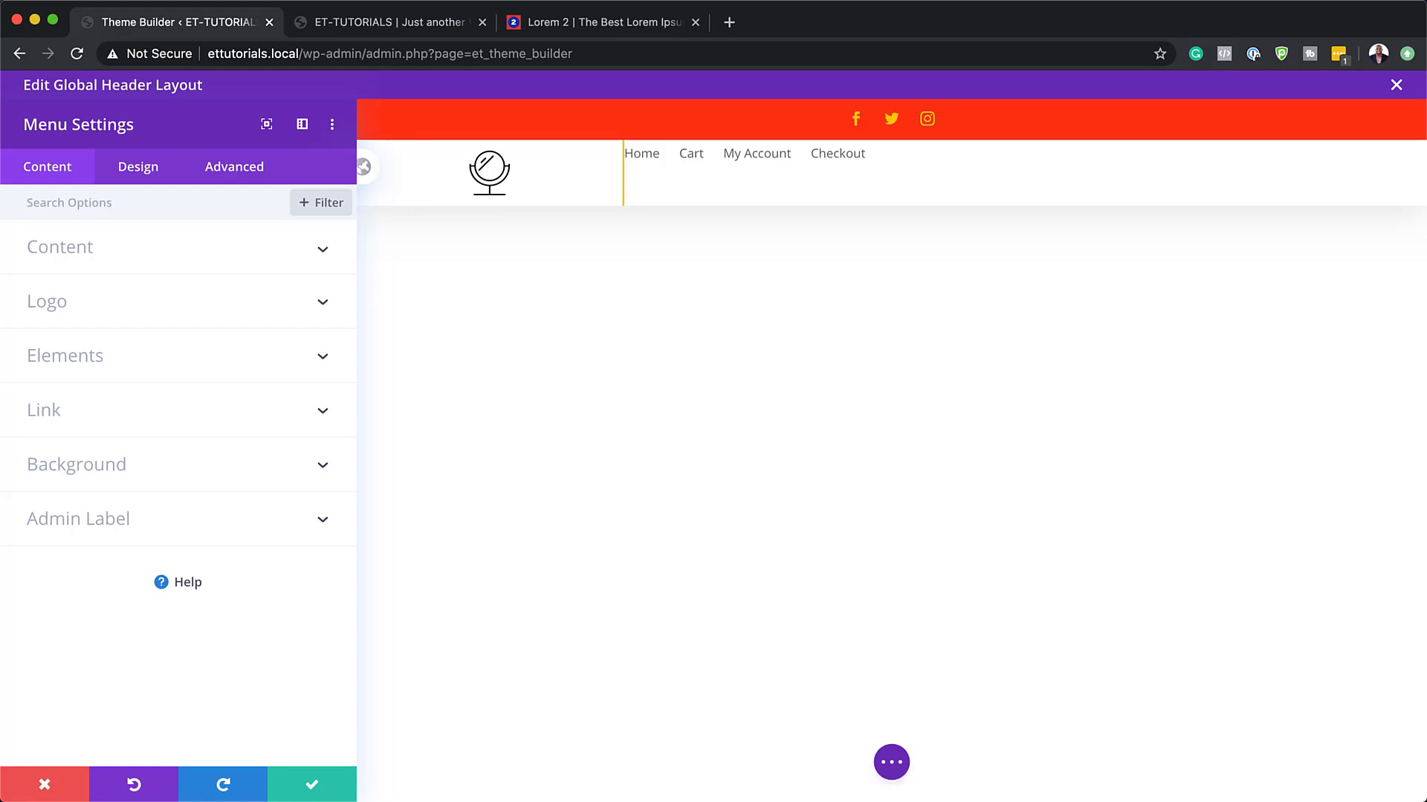
Step: Make the menu module's background transparent and set its layout style to Centered
left_click(104, 467)
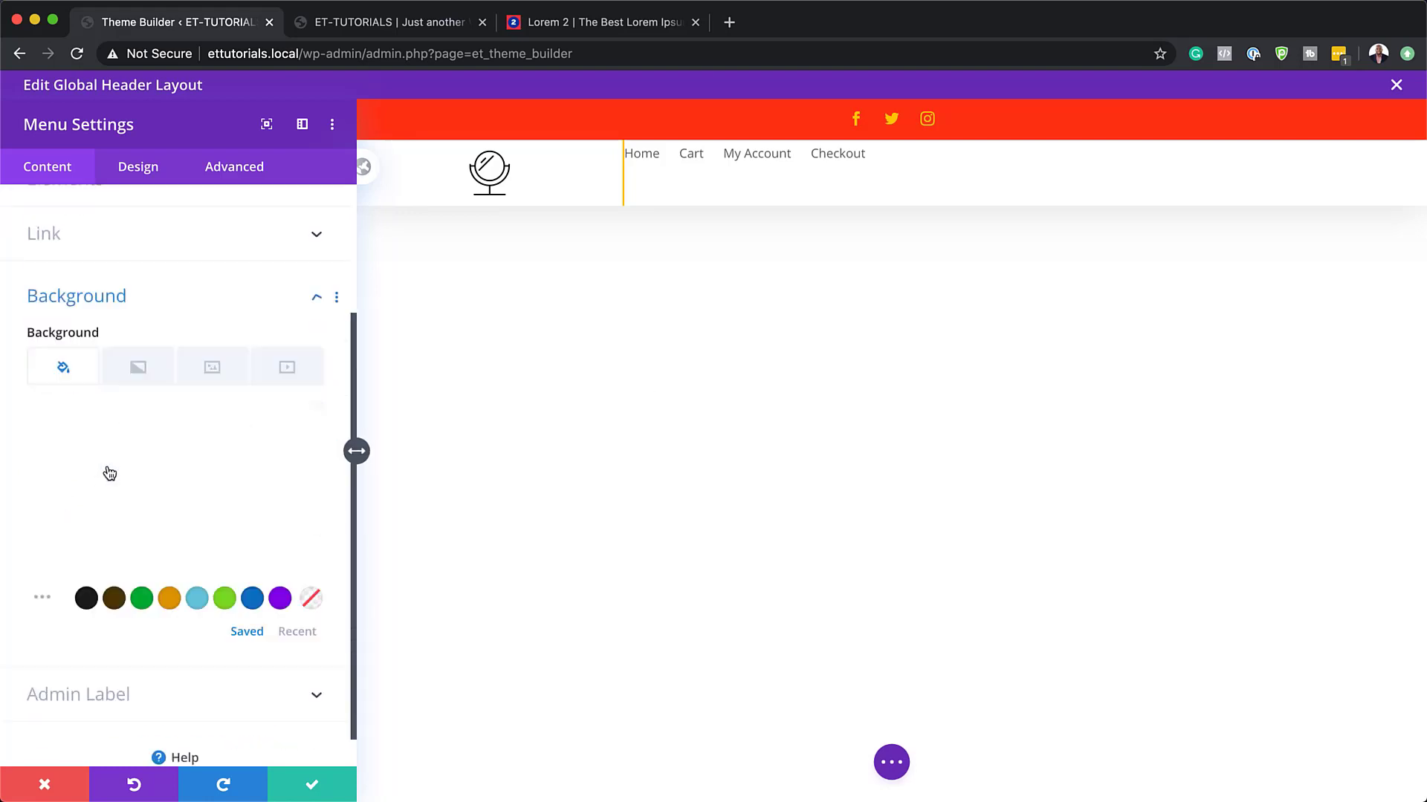
left_click(309, 563)
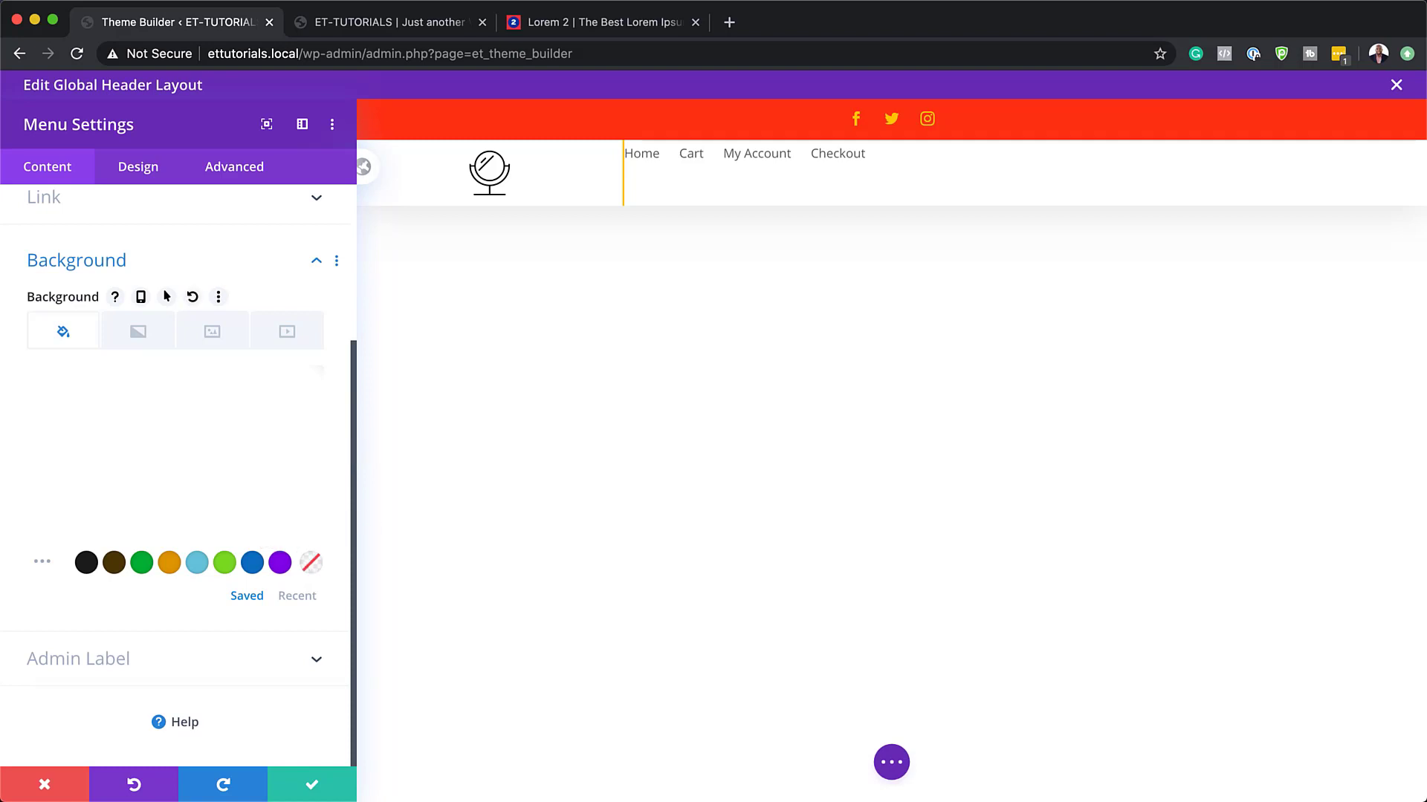
left_click(149, 171)
left_click(82, 247)
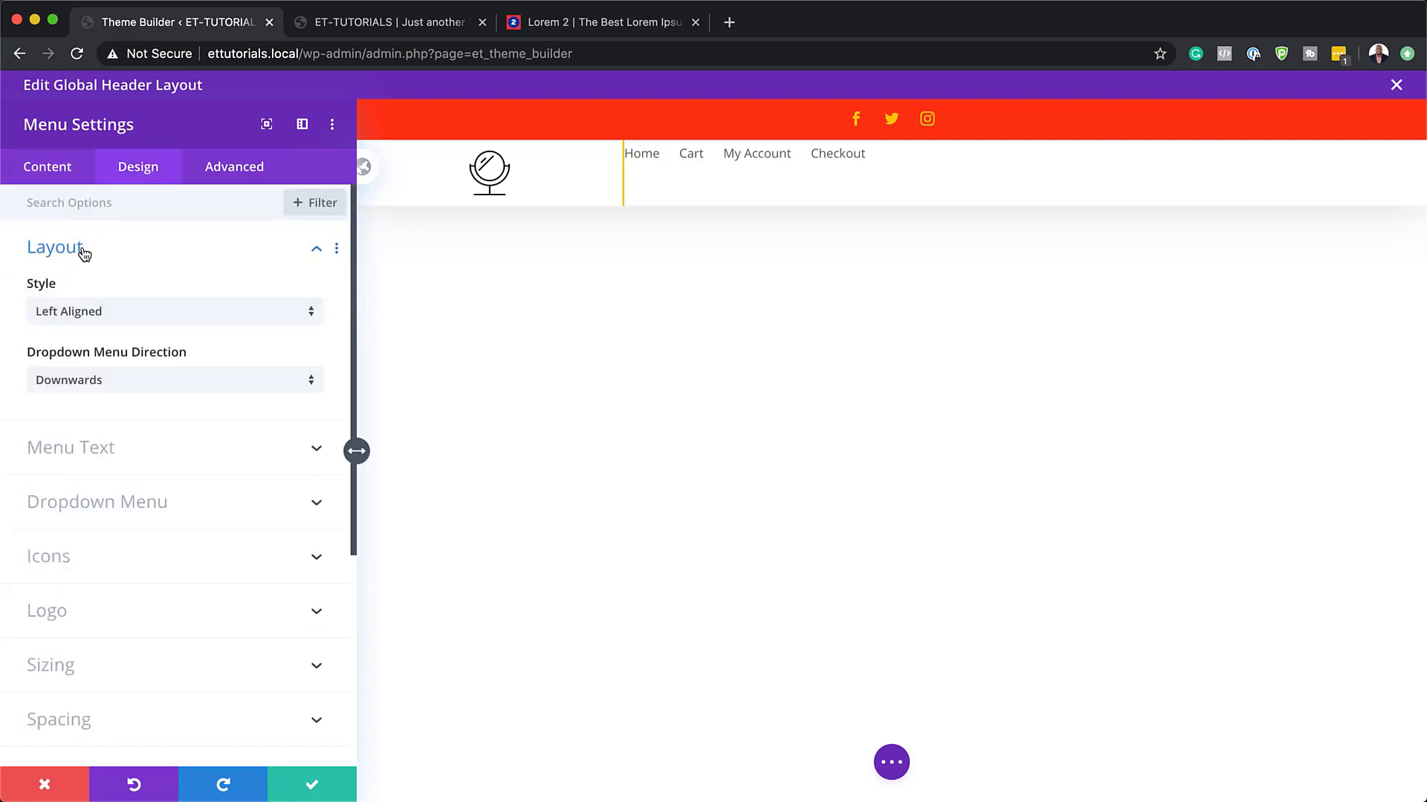
left_click(160, 315)
left_click(160, 363)
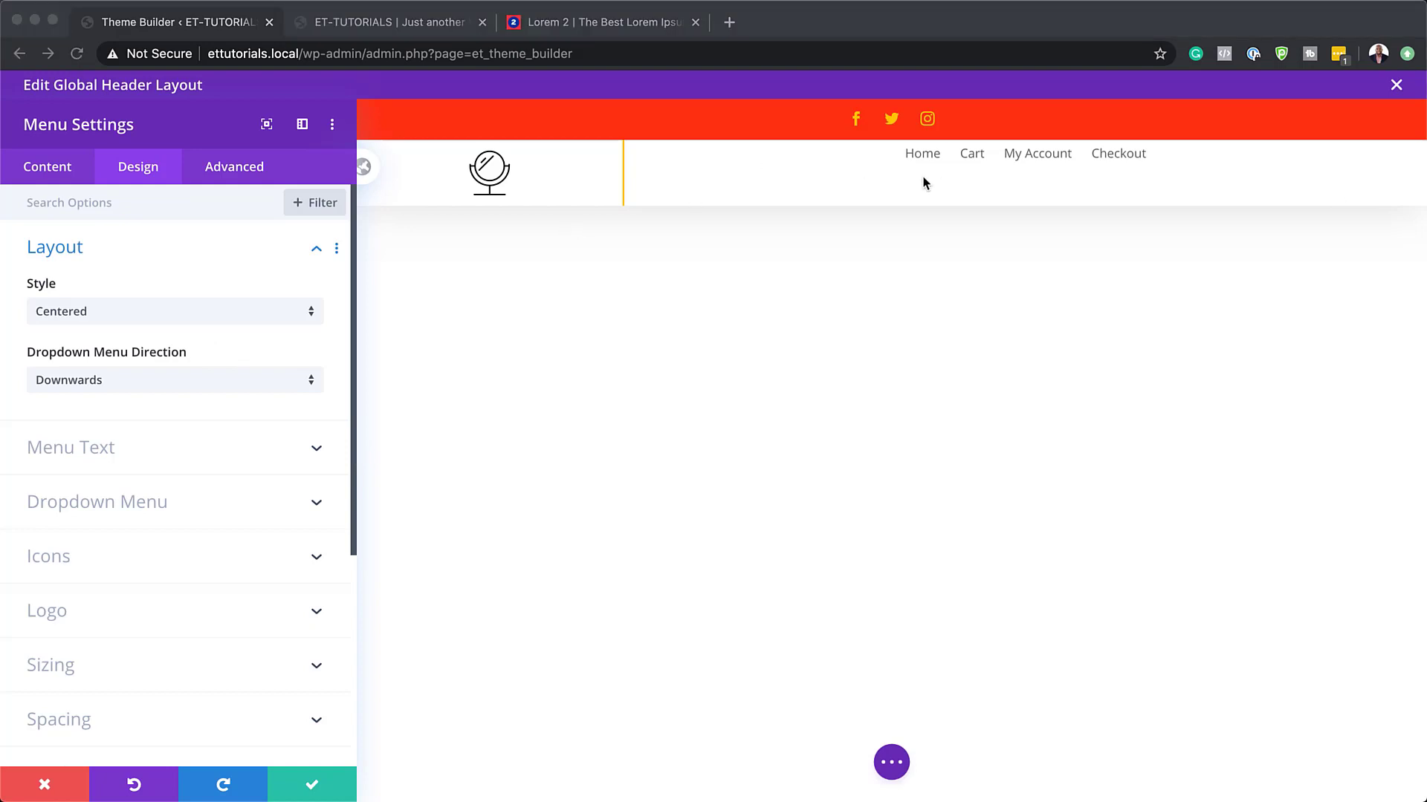
Step: Set the menu text font to PT Serif
scroll(184, 511, "down", 1)
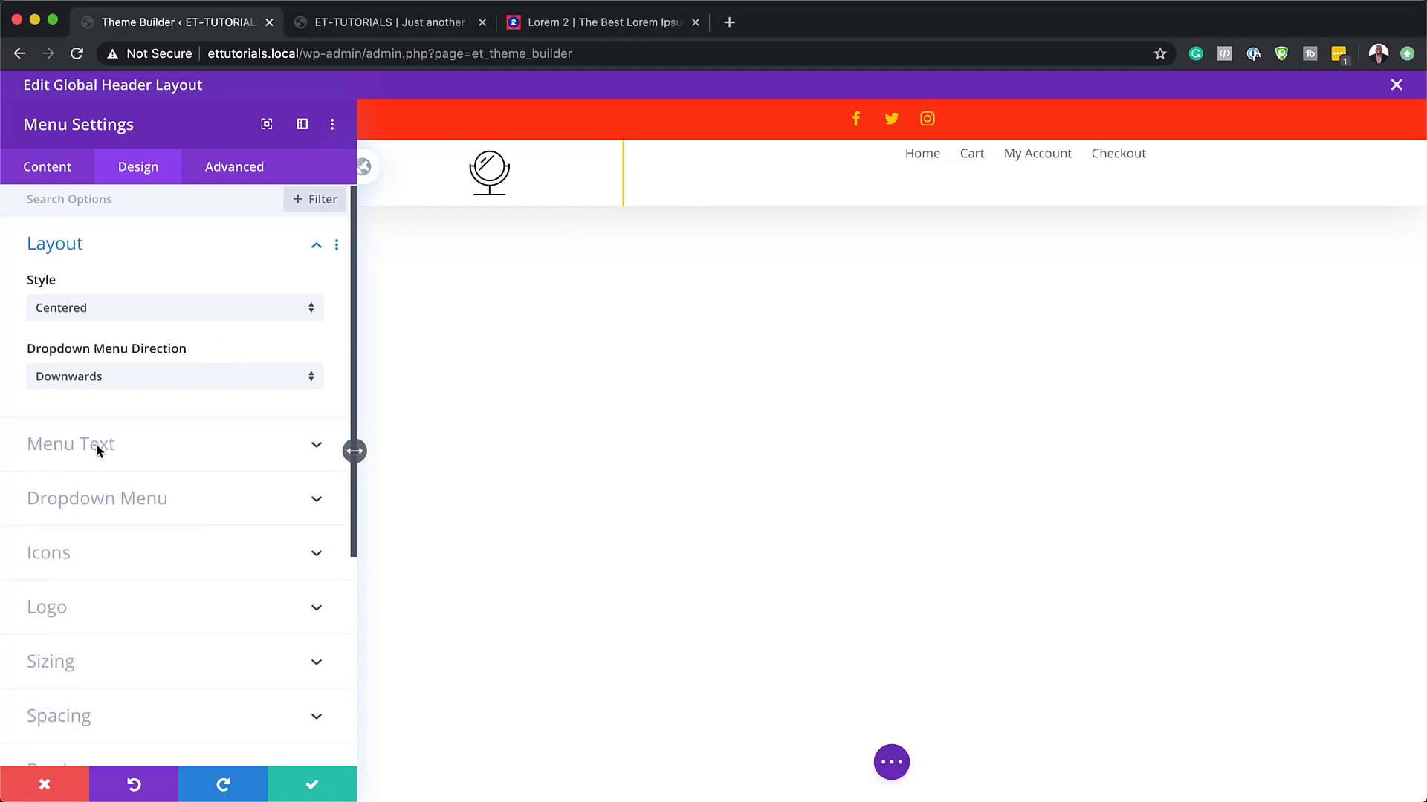
left_click(97, 446)
left_click(73, 379)
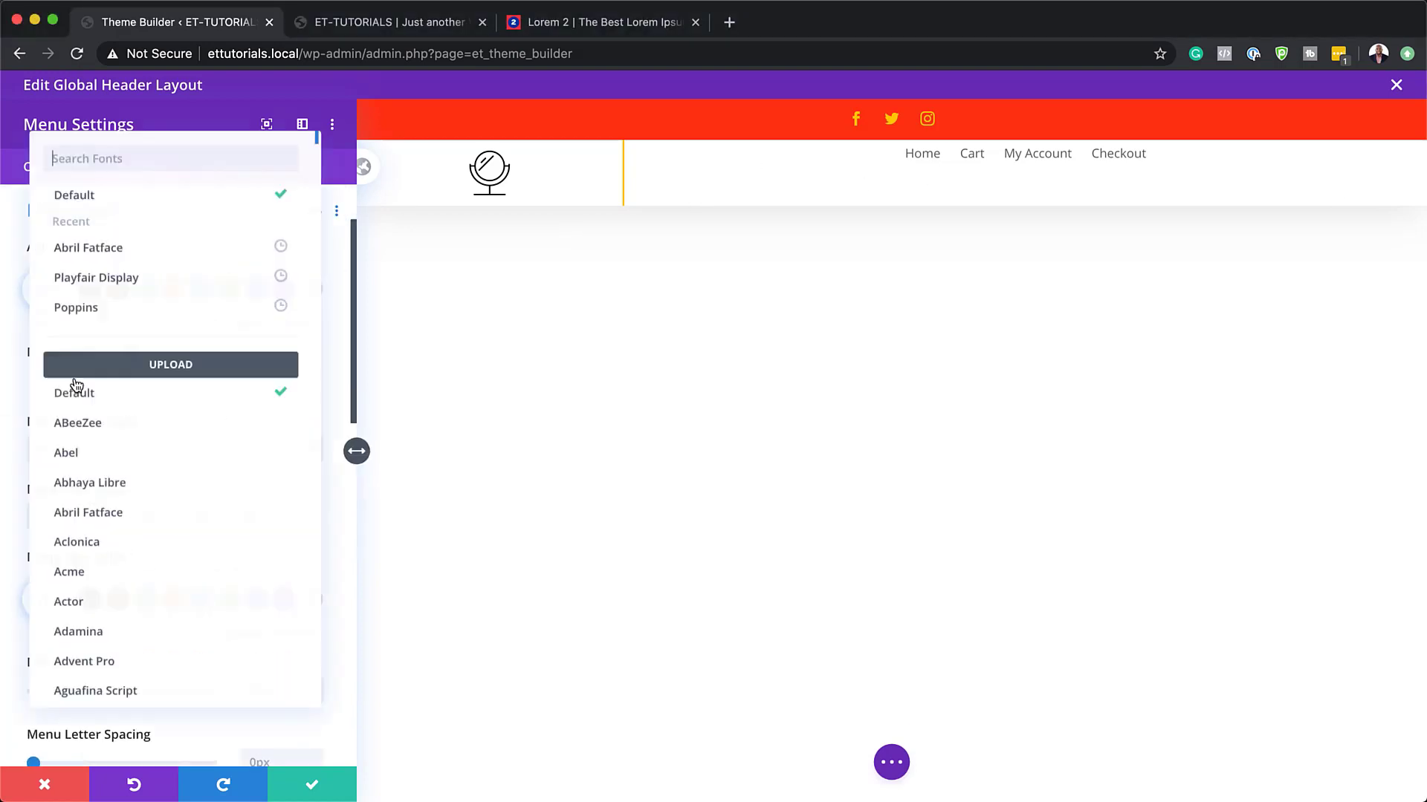
left_click(117, 152)
type("PT Serif")
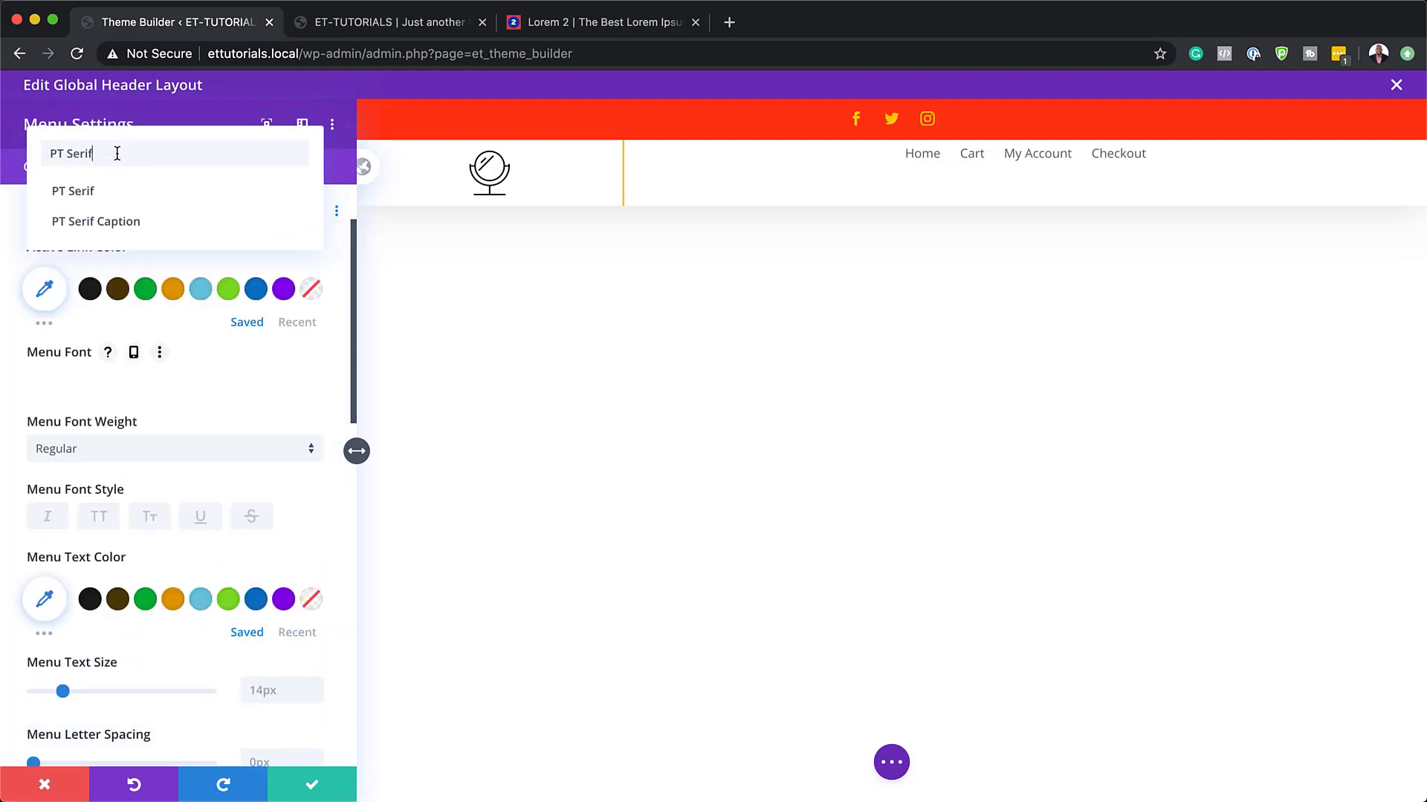
left_click(173, 191)
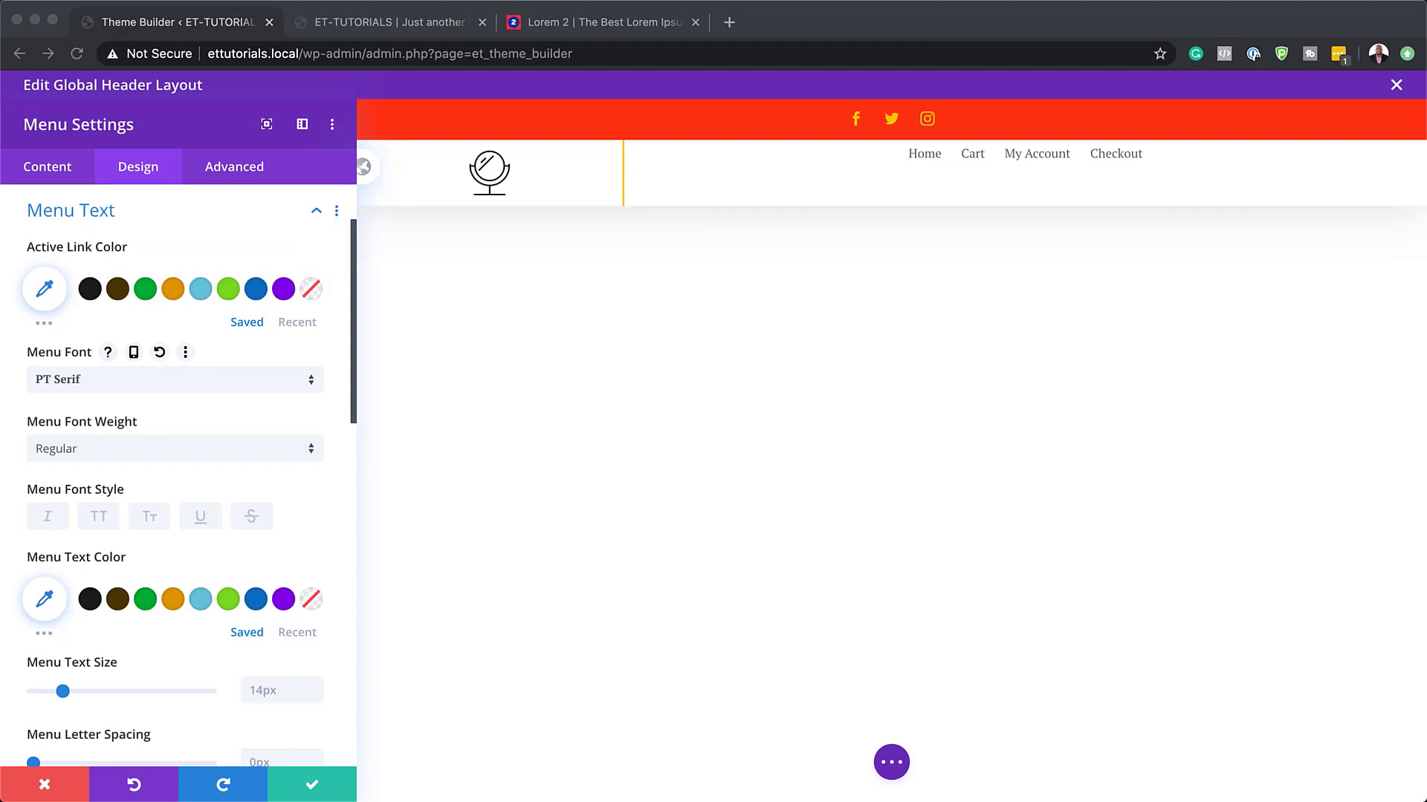
Step: Set the menu text color to #333333
left_click(46, 603)
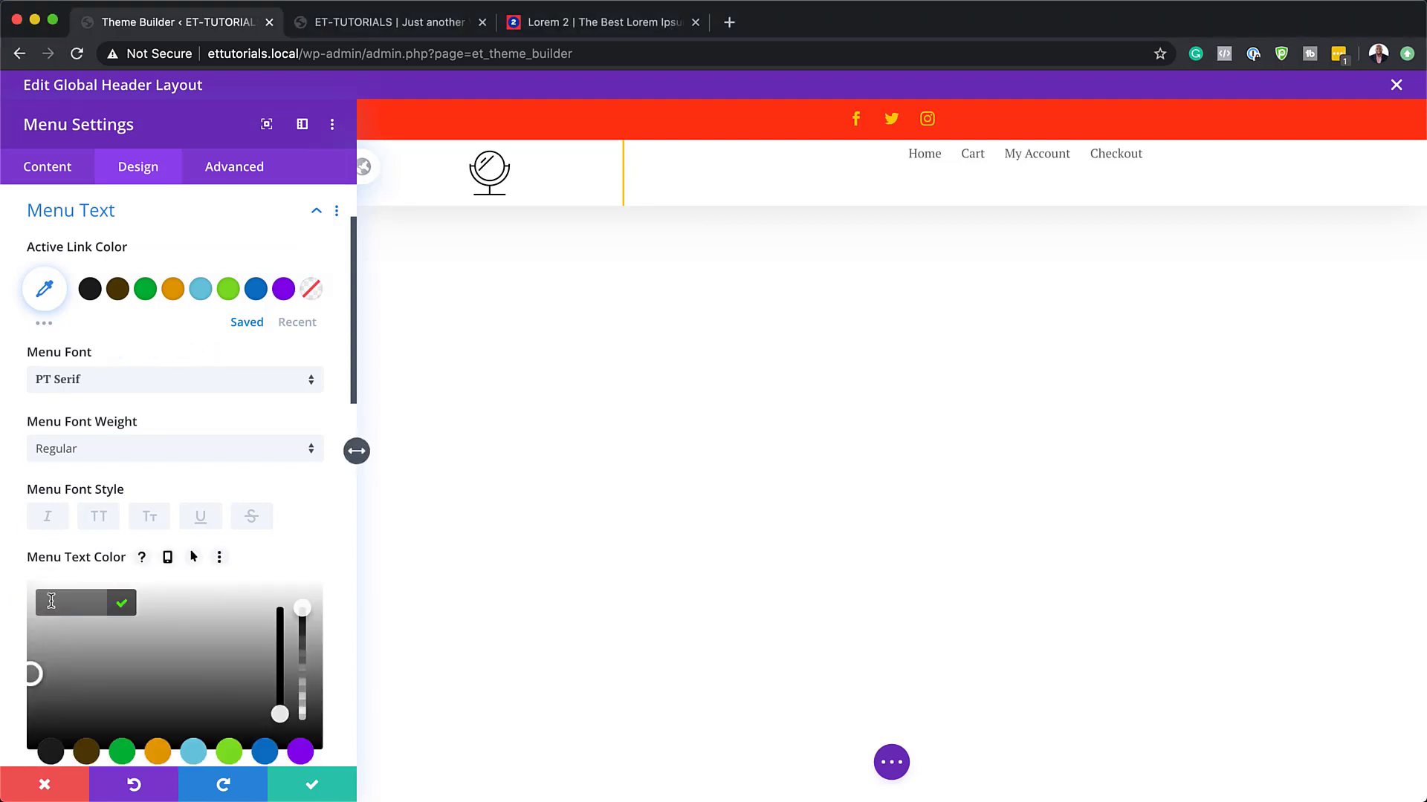
type("#333333")
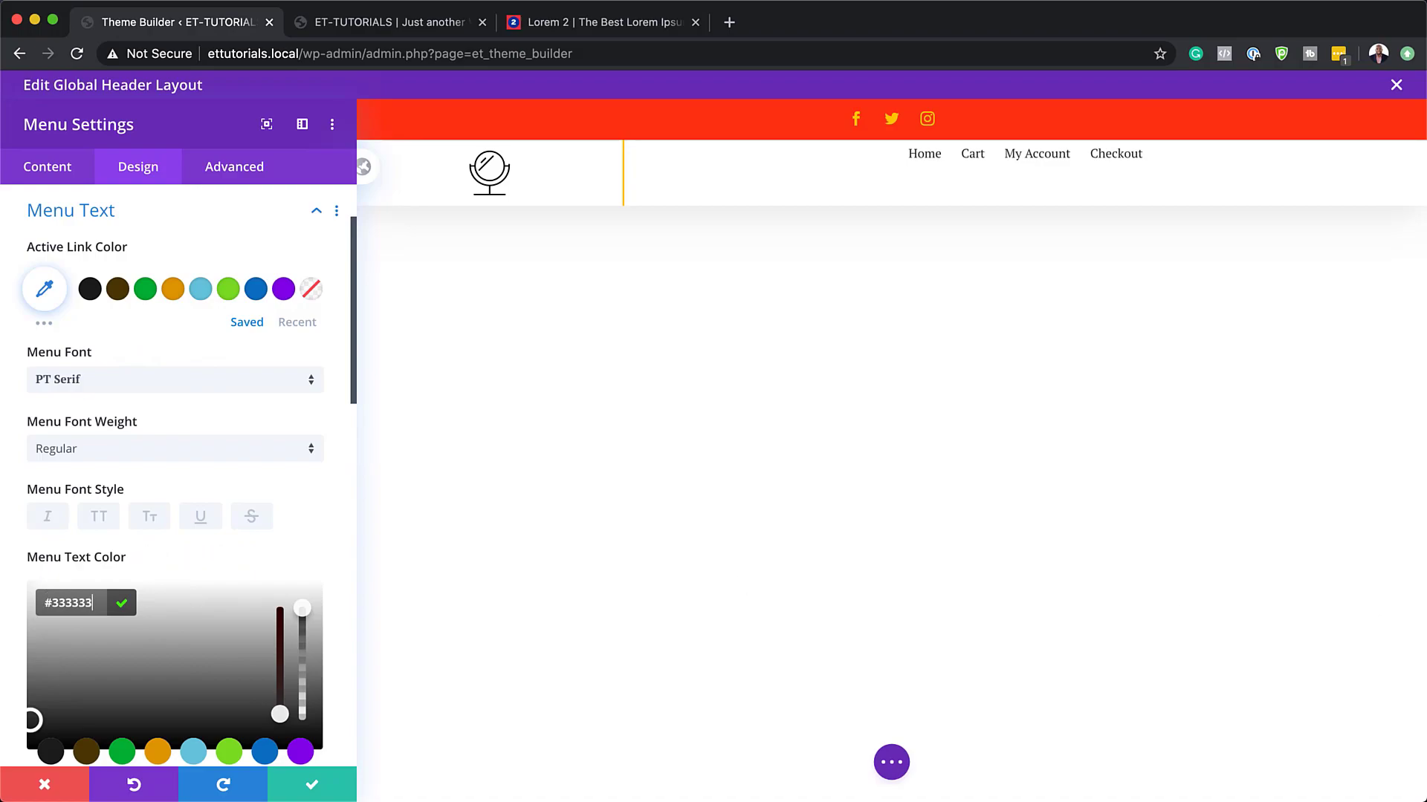
key("super+Tab")
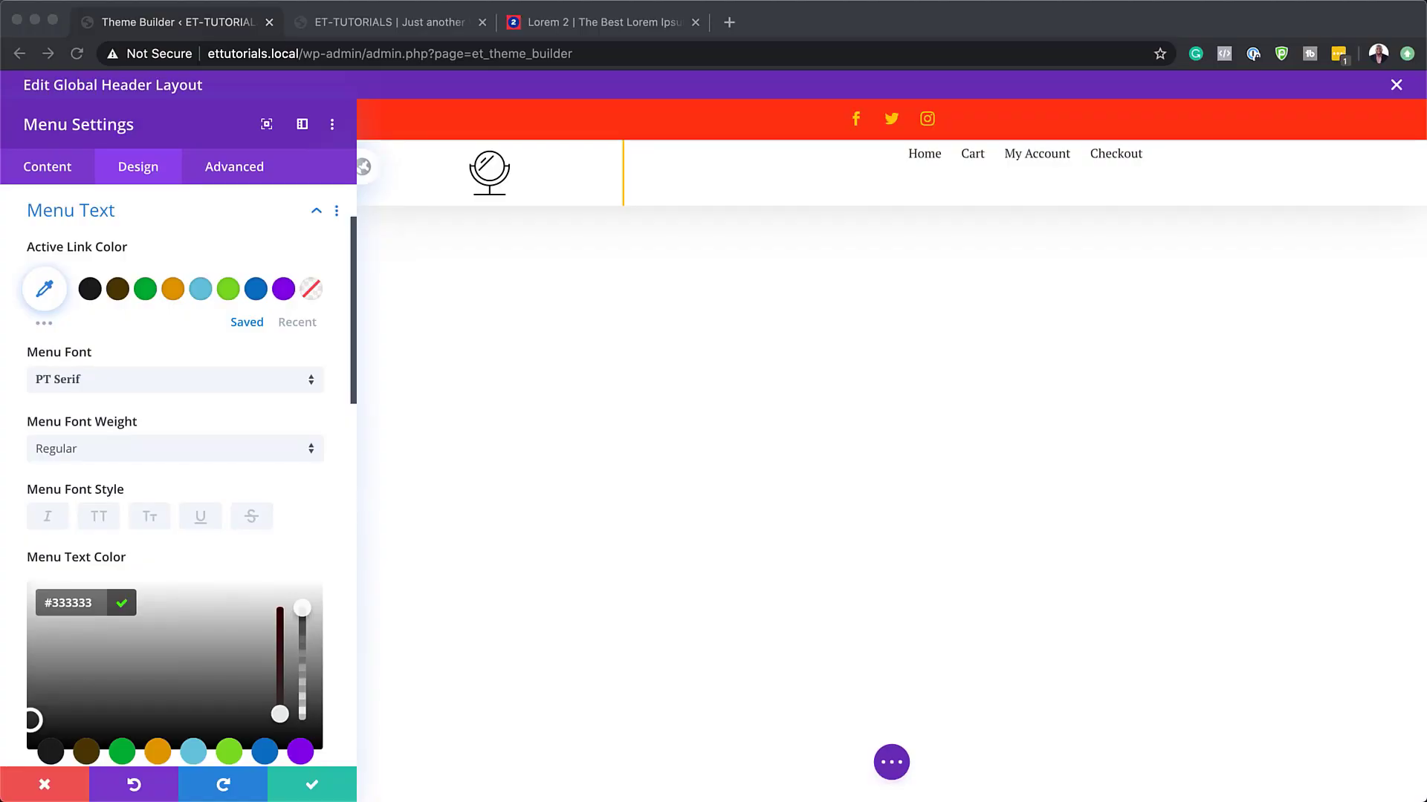
scroll(262, 501, "down", 5)
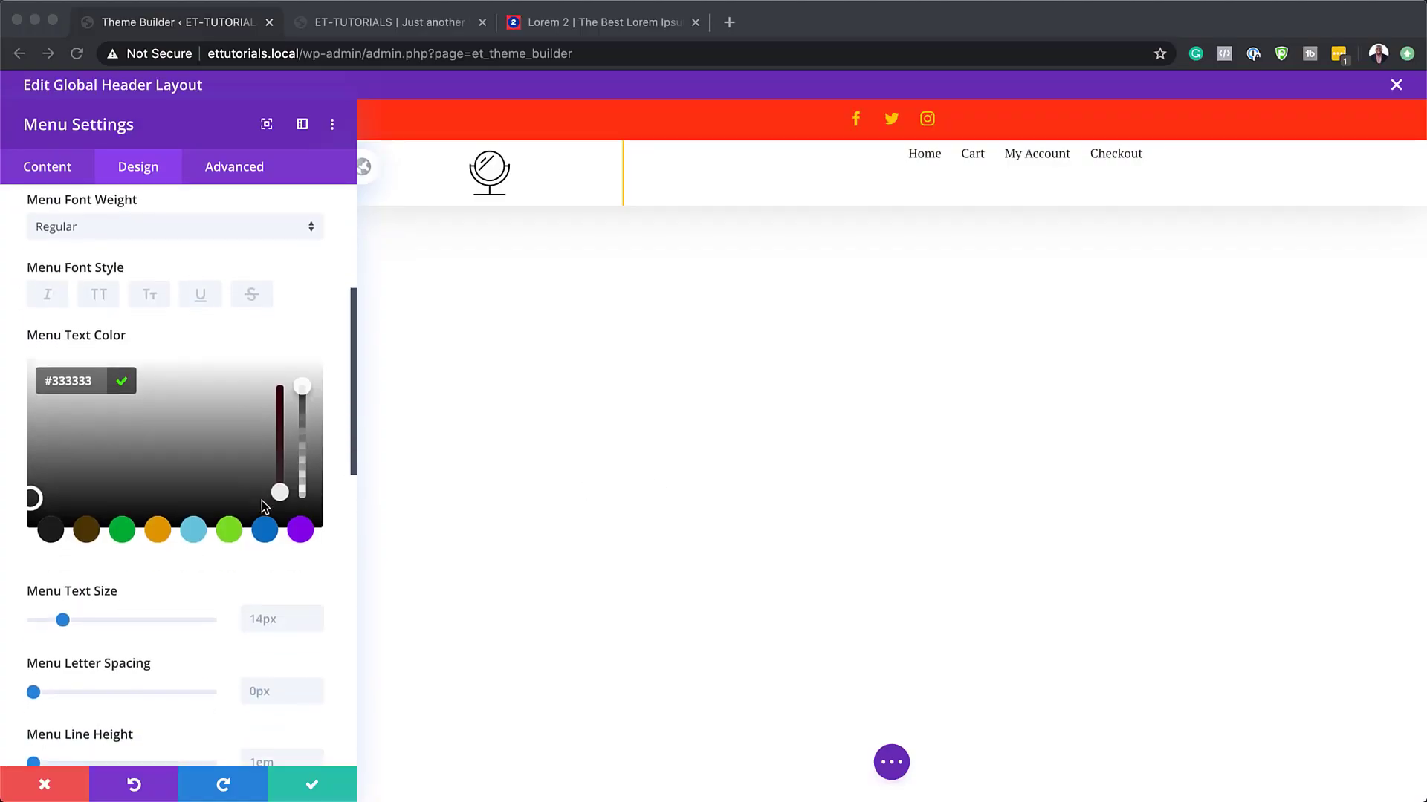
Step: Set the menu text size to 18px and the dropdown menu background color to white
left_click(272, 623)
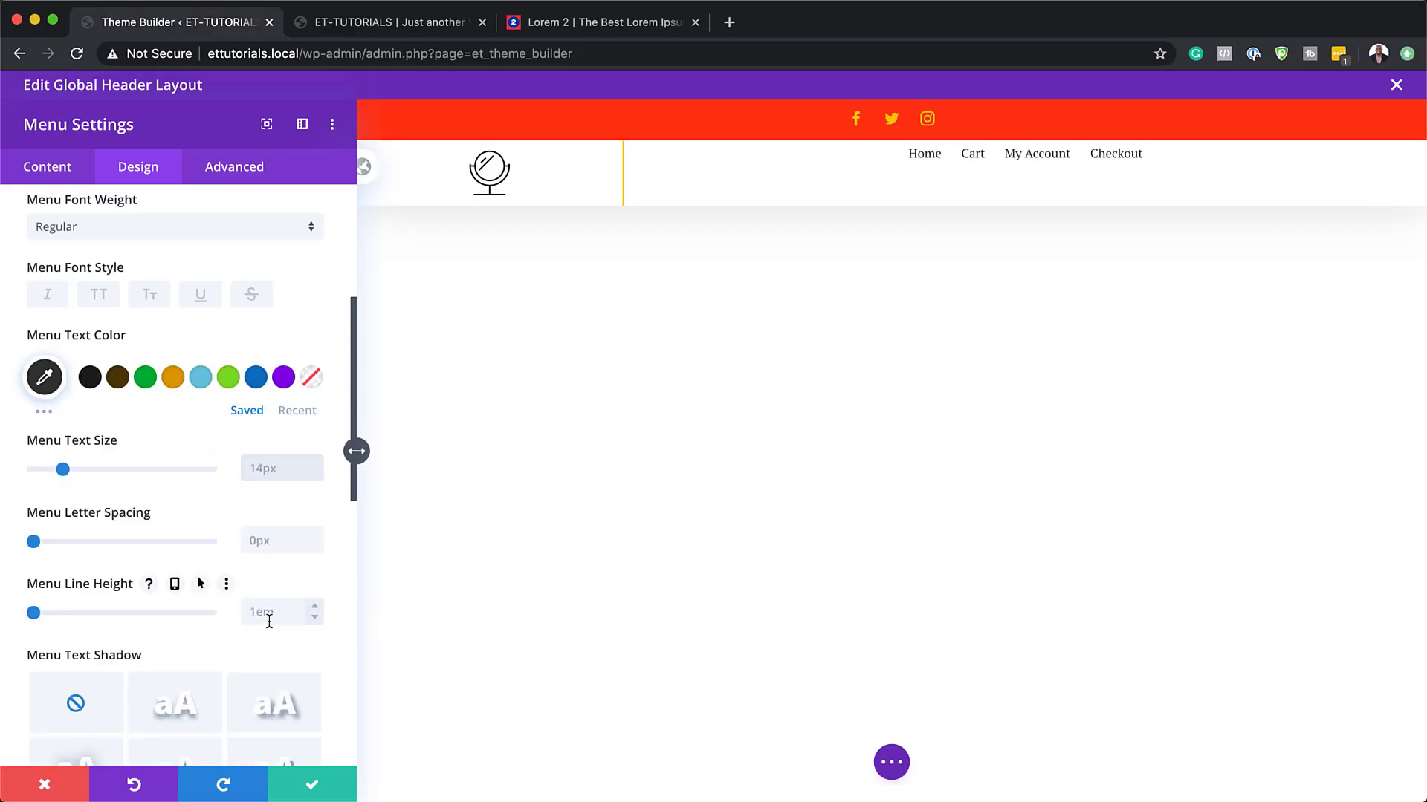
type("18px")
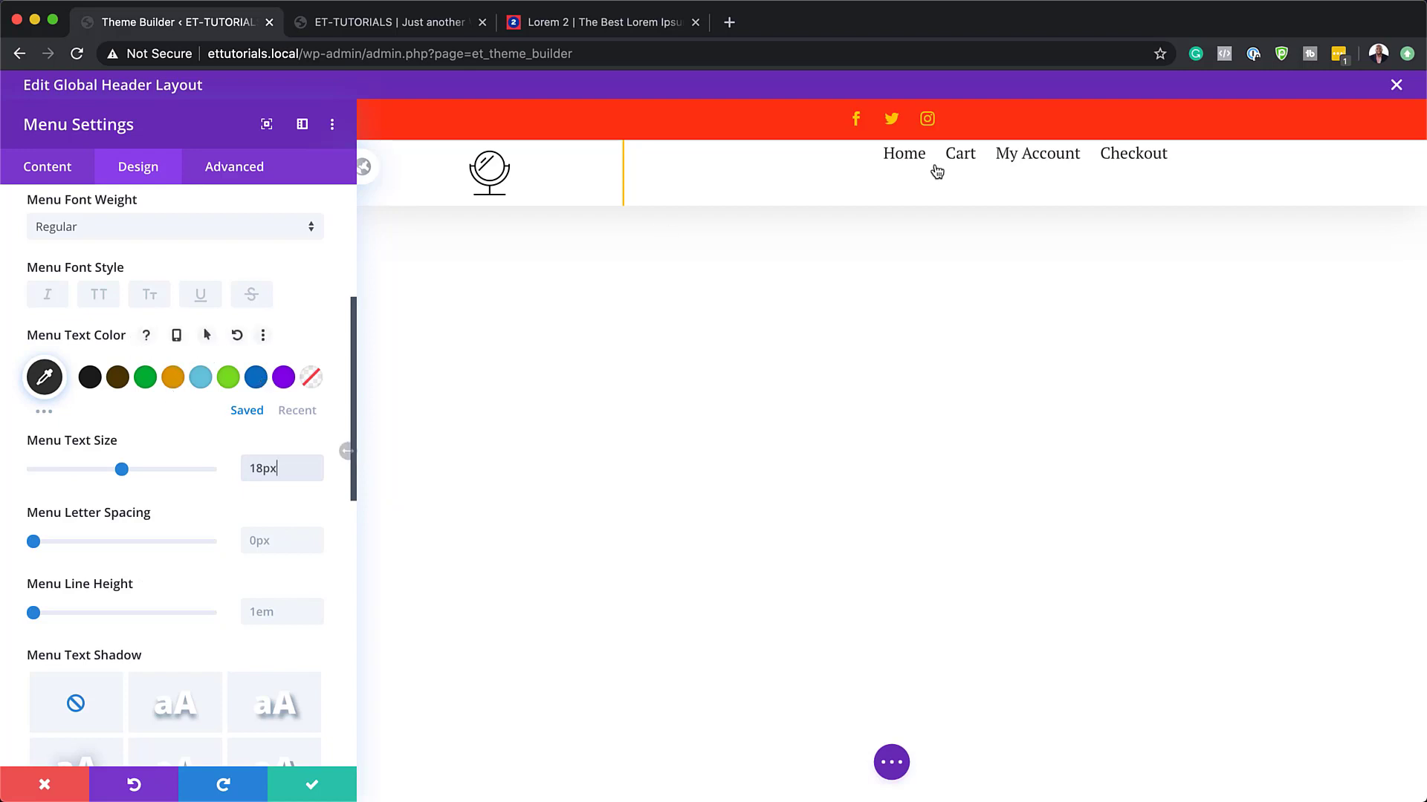
scroll(182, 546, "down", 5)
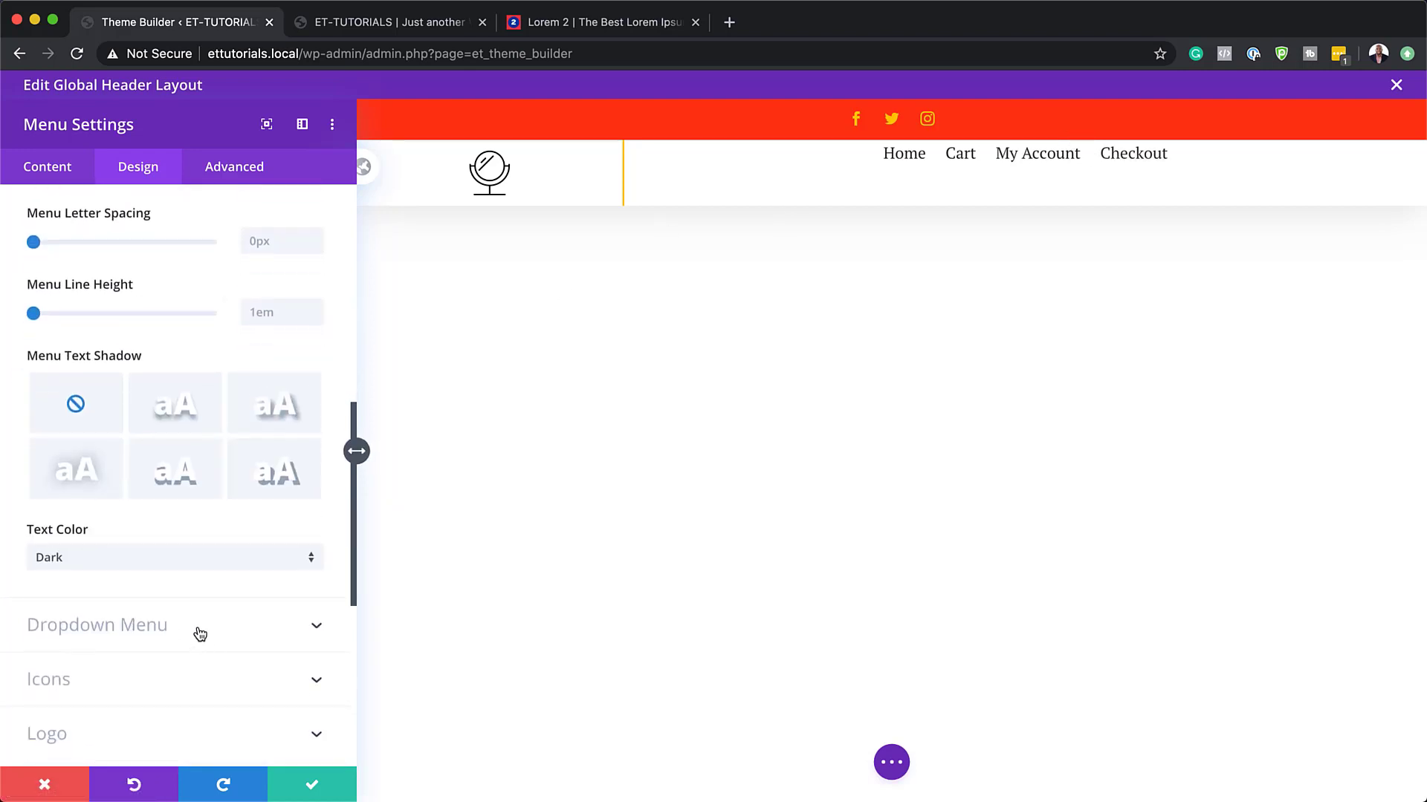
scroll(184, 655, "down", 5)
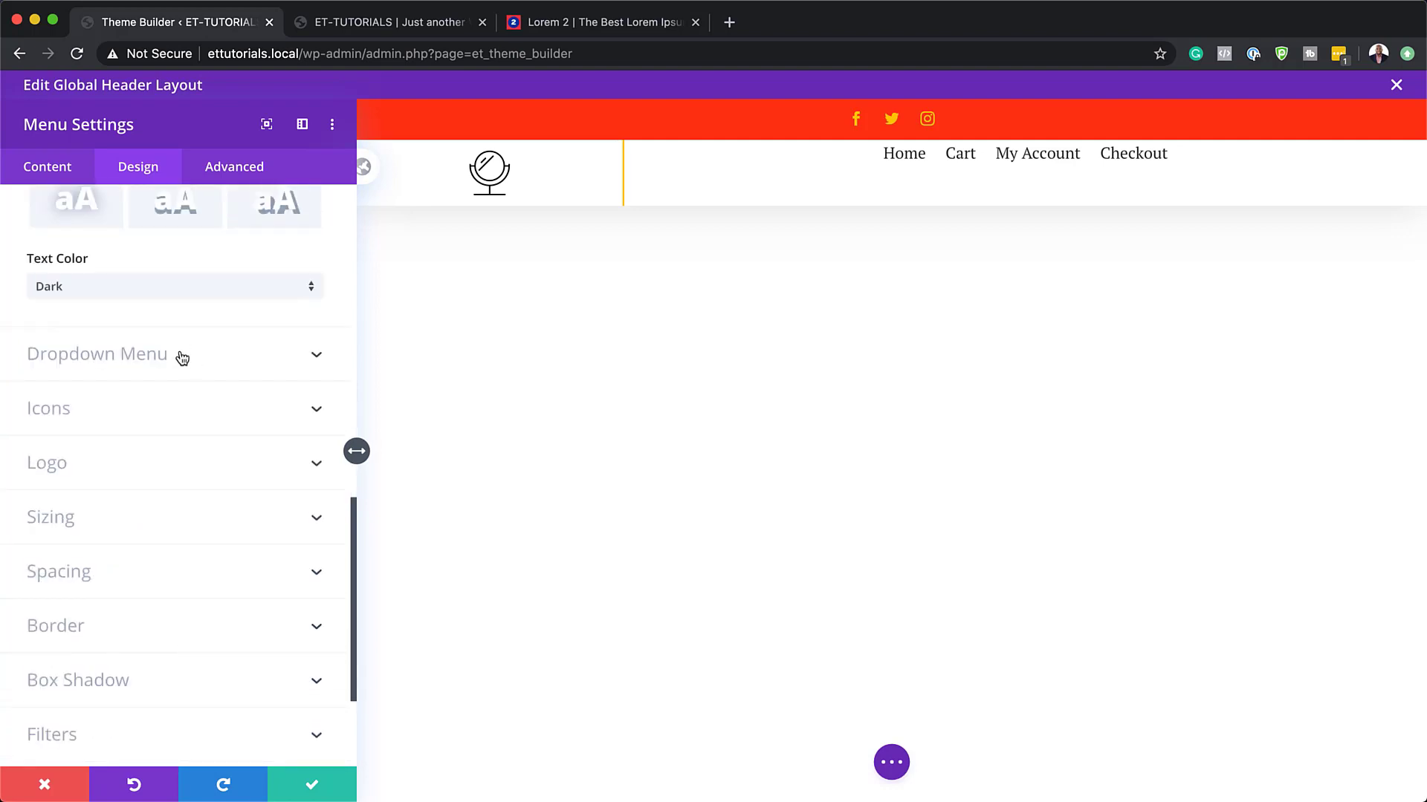
left_click(182, 356)
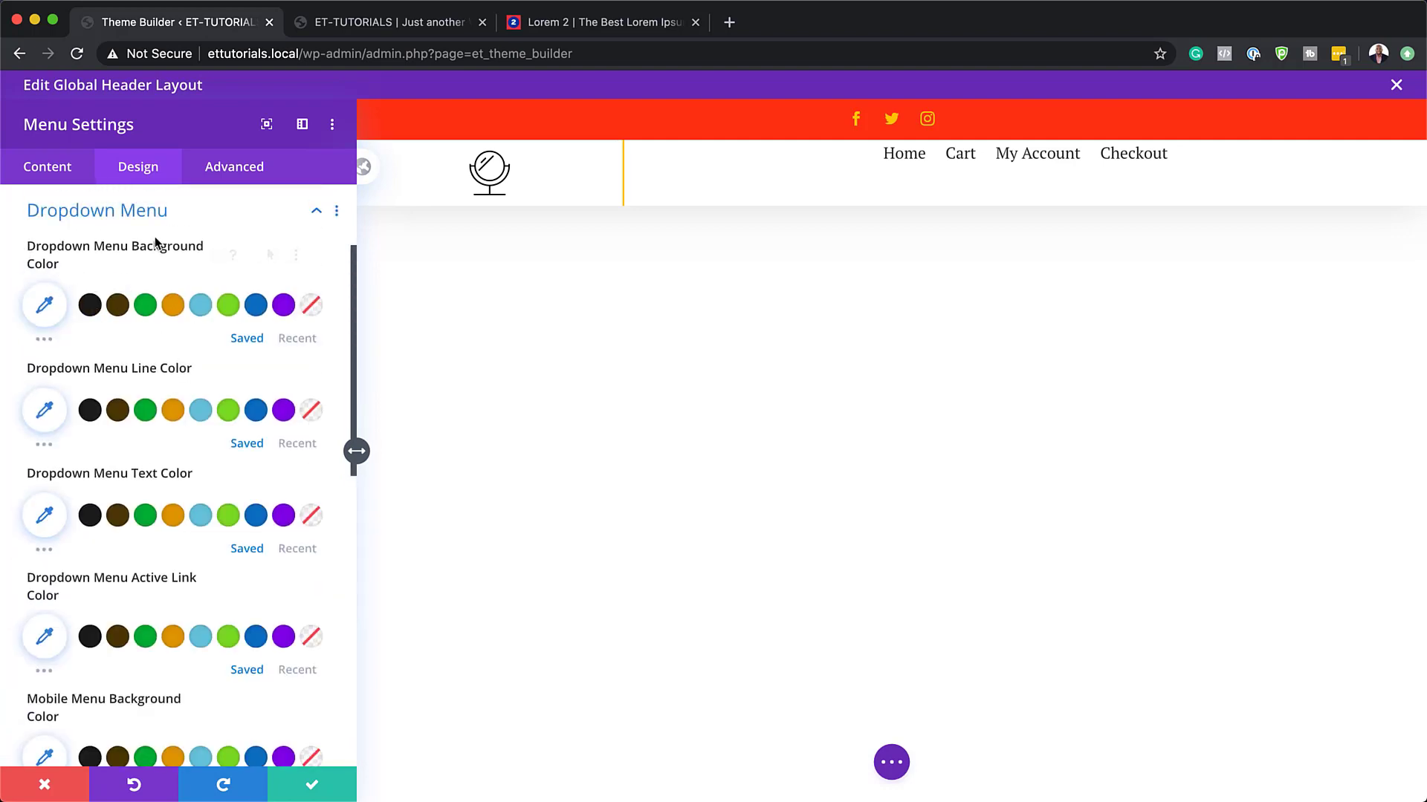
left_click(44, 307)
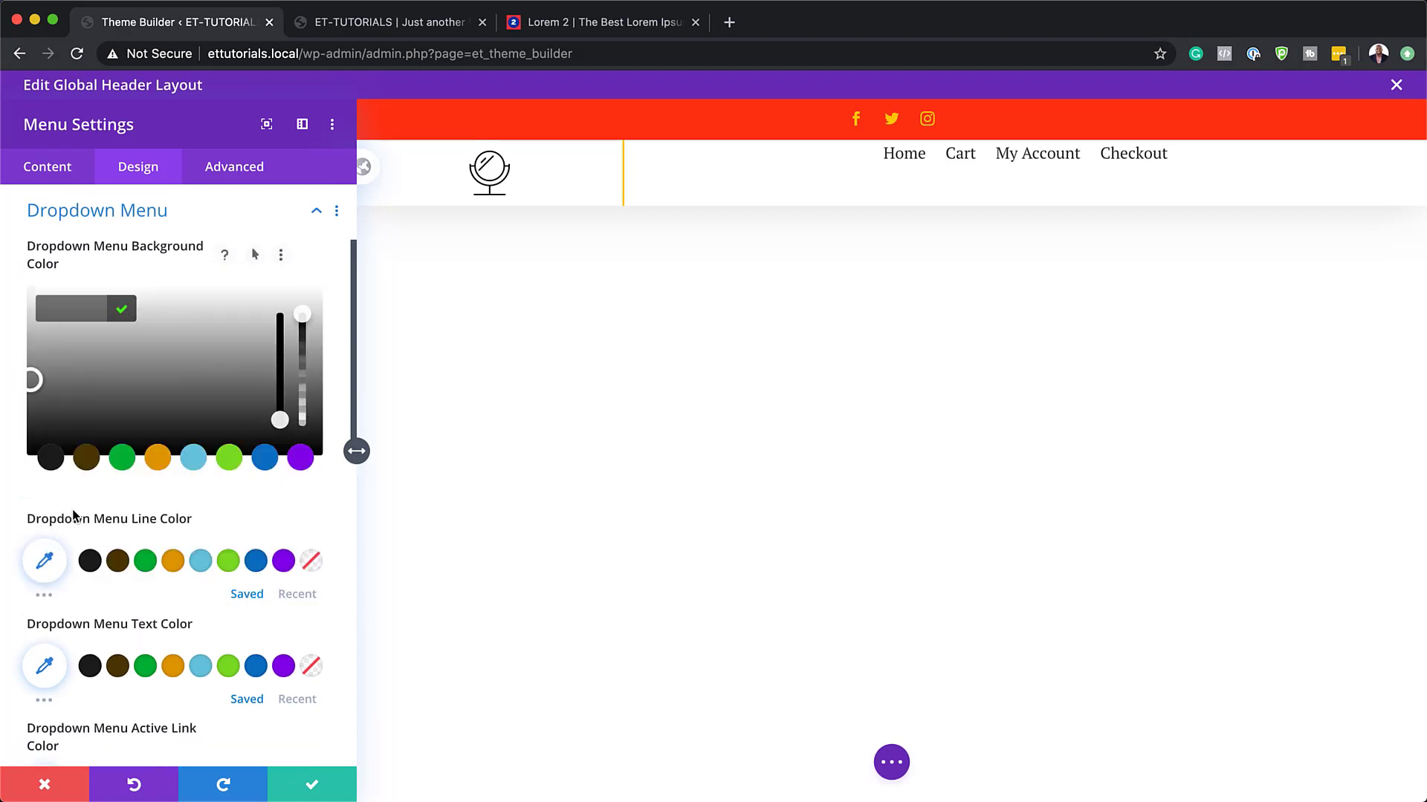
left_click_drag(30, 378, 3, 265)
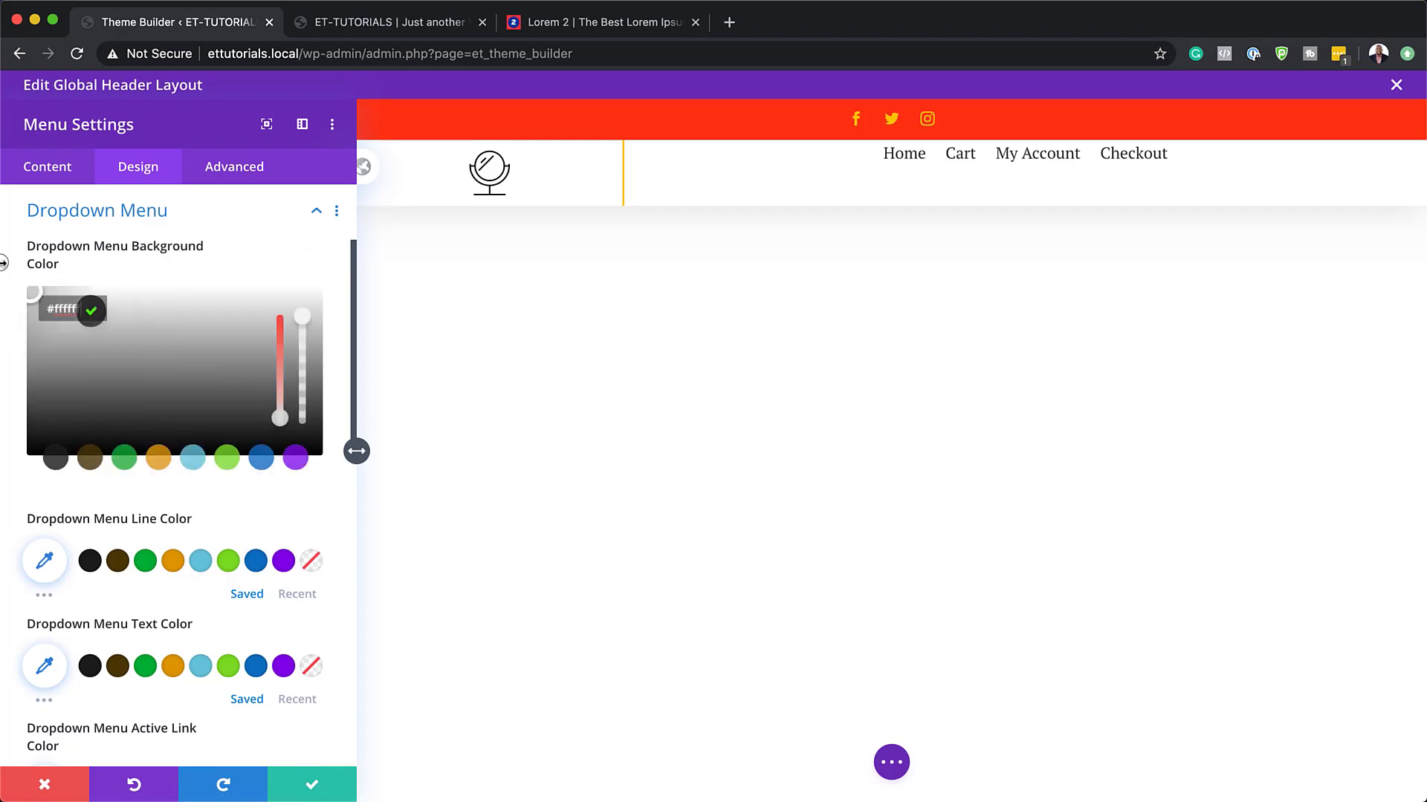
left_click(3, 263)
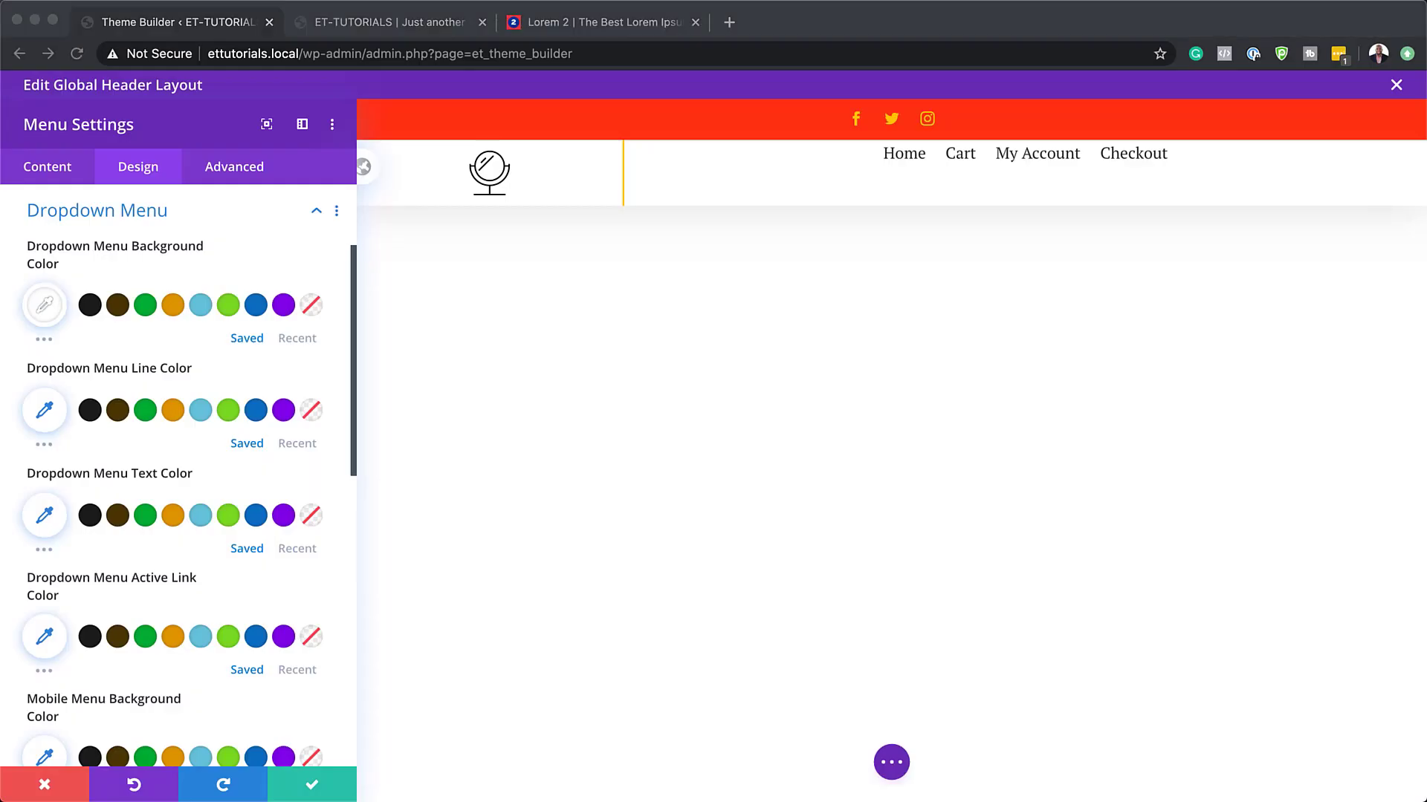
Step: Set the dropdown menu line color to #ffc600
left_click(44, 410)
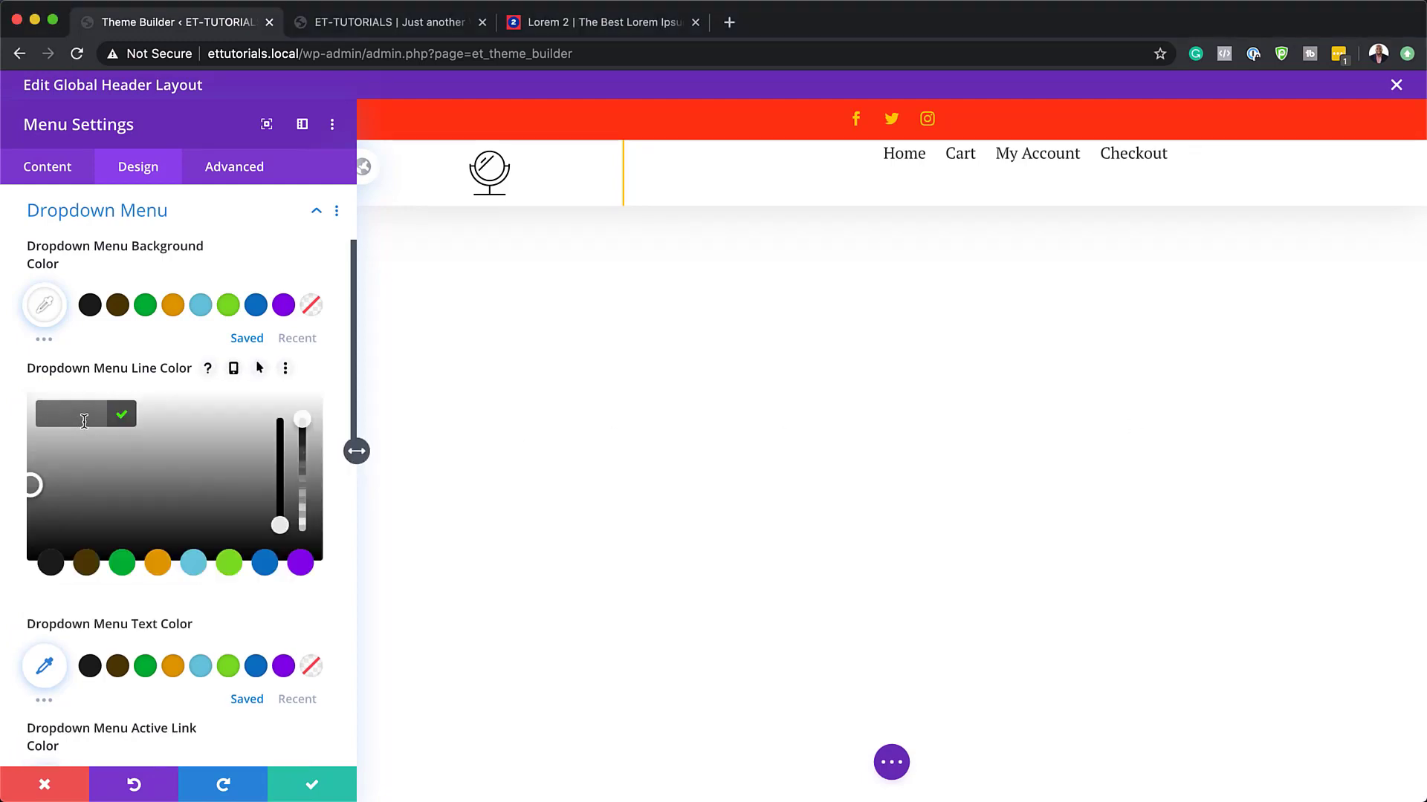
left_click(83, 422)
type("#ffc600")
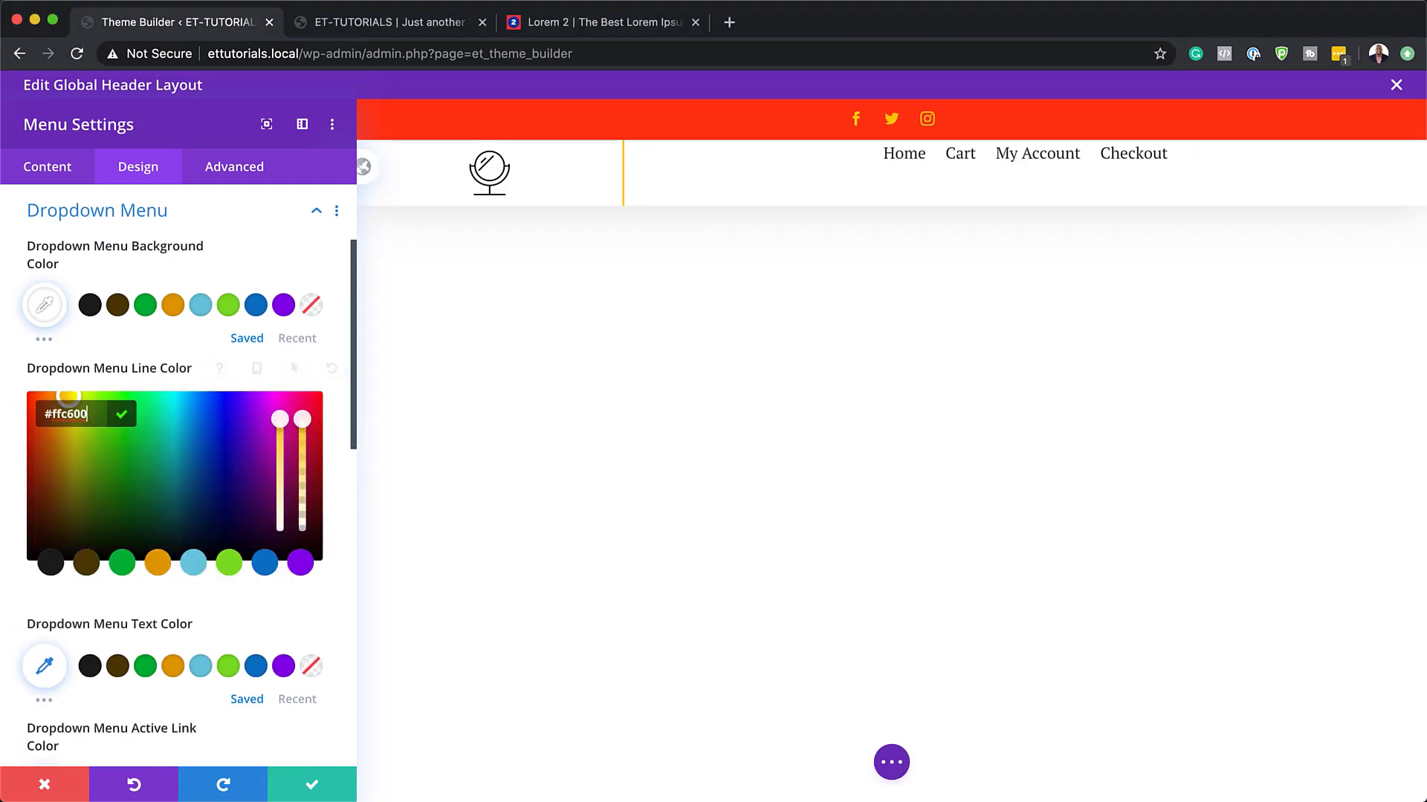
Step: Set the hamburger menu icon color to #ffc600 in the menu module's icon settings
scroll(119, 587, "down", 5)
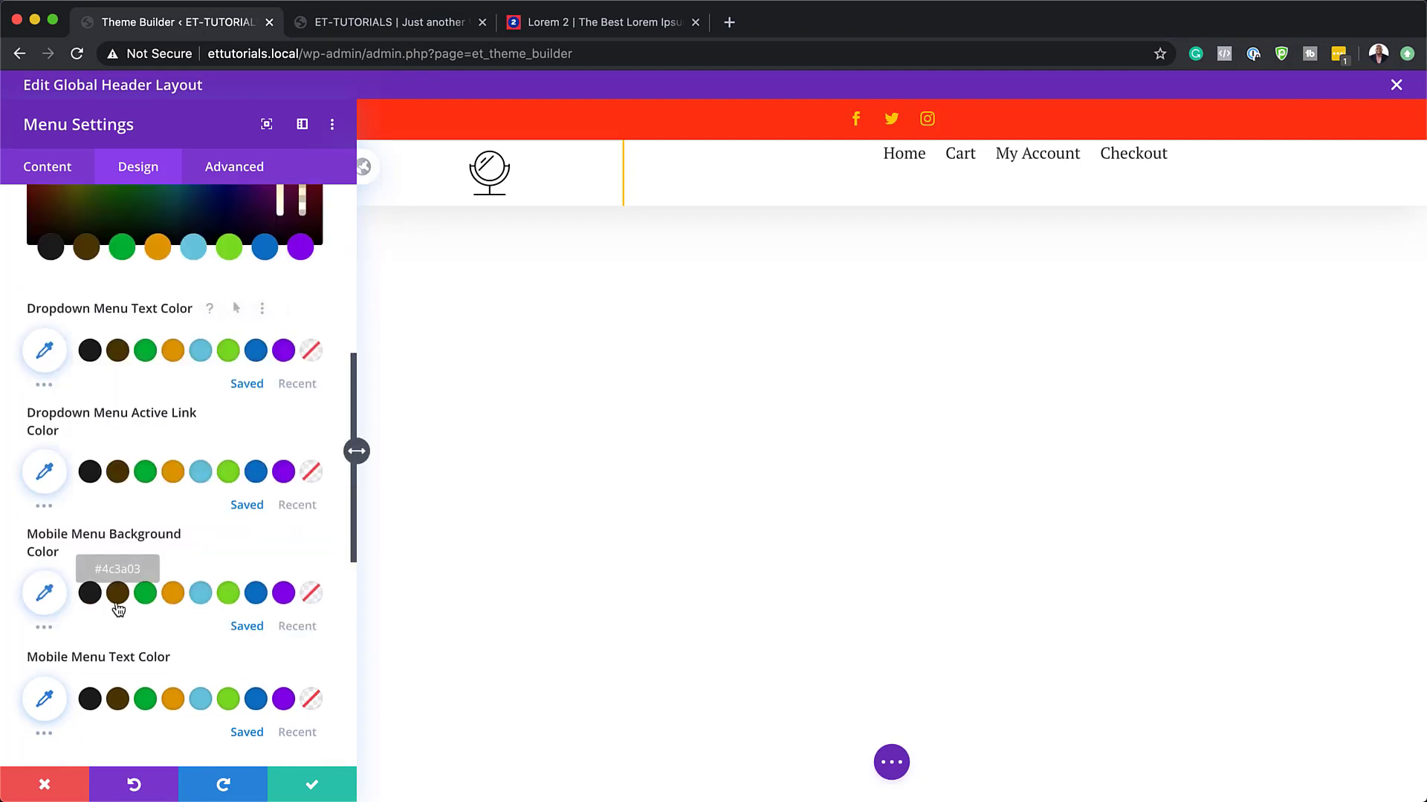
scroll(118, 602, "down", 2)
scroll(116, 604, "down", 2)
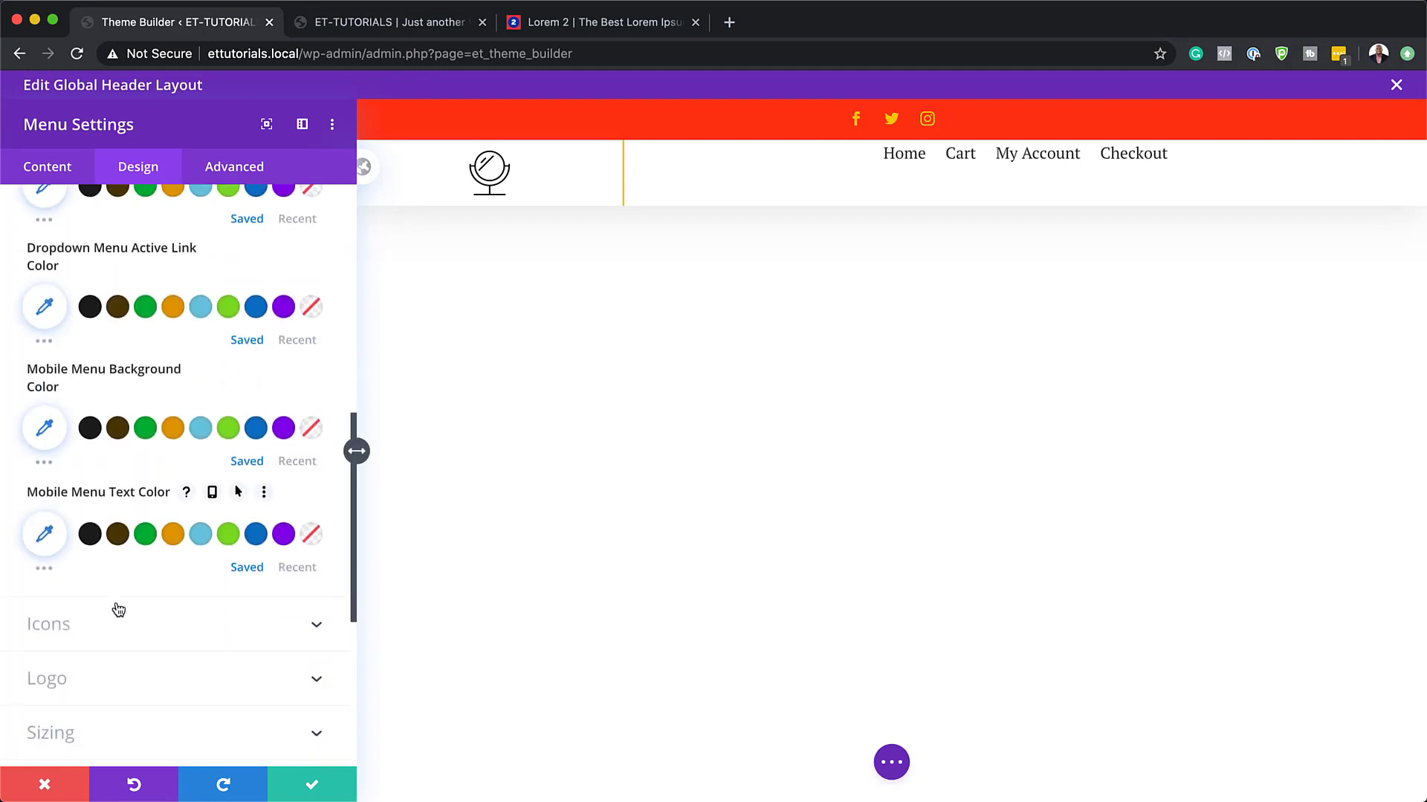
left_click(82, 628)
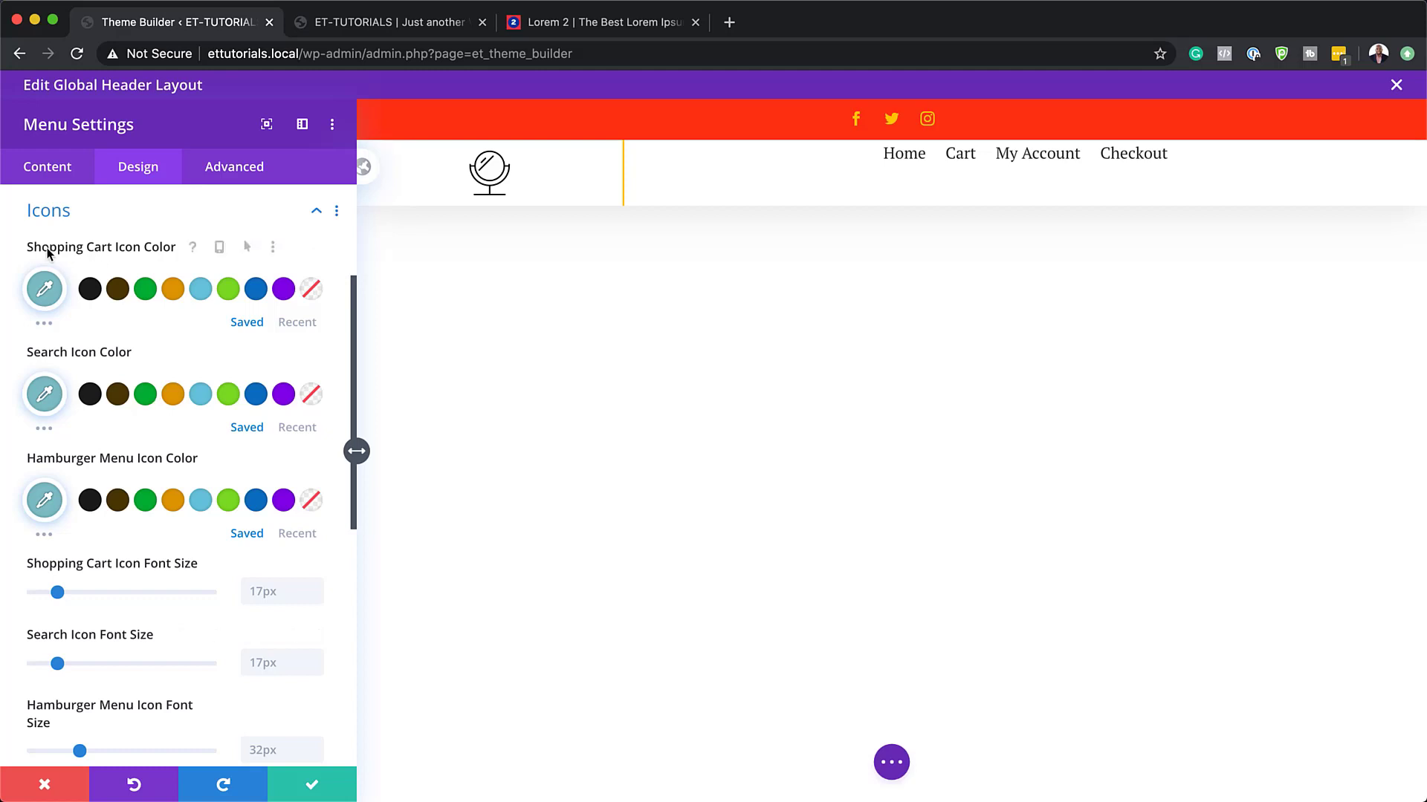
left_click(45, 499)
double_click(64, 505)
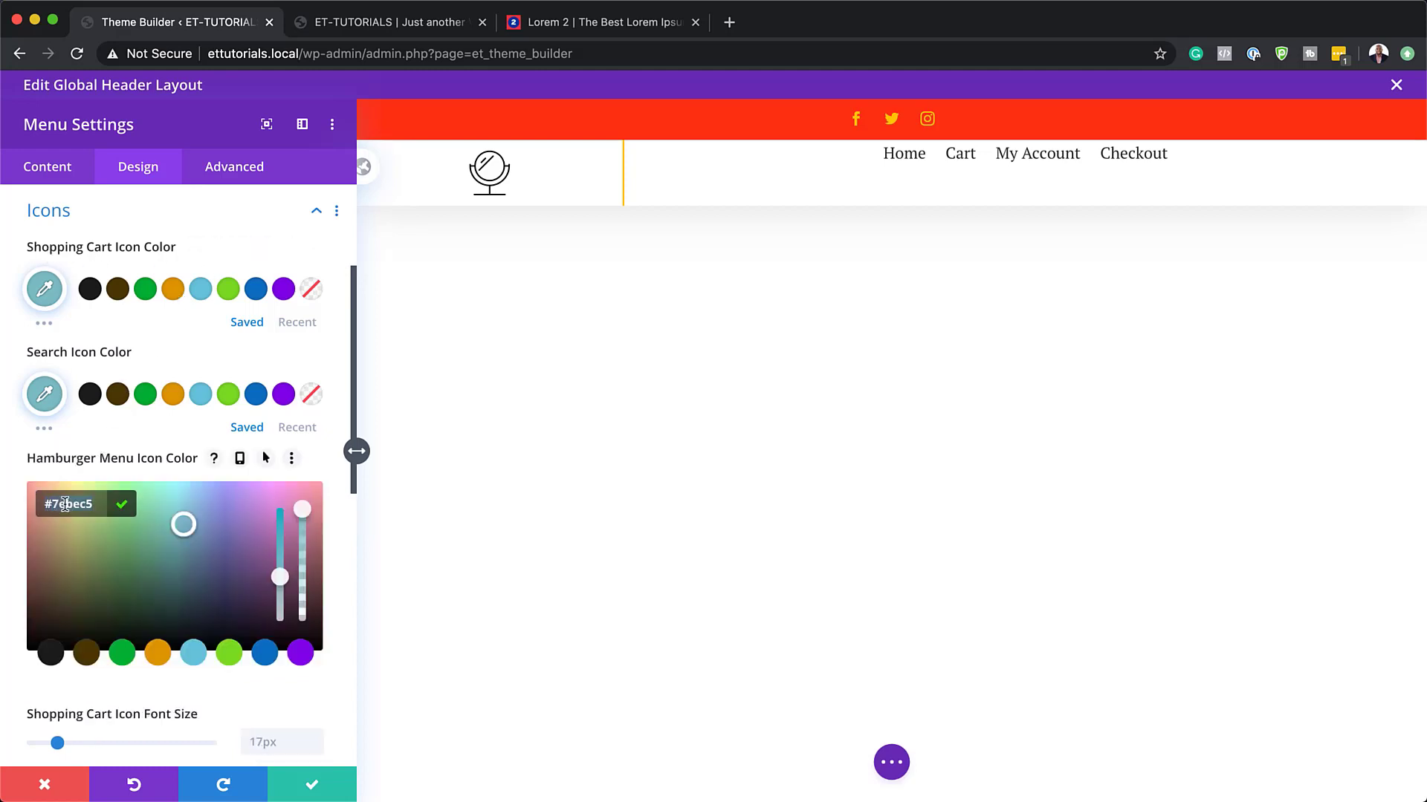
type("ffc600")
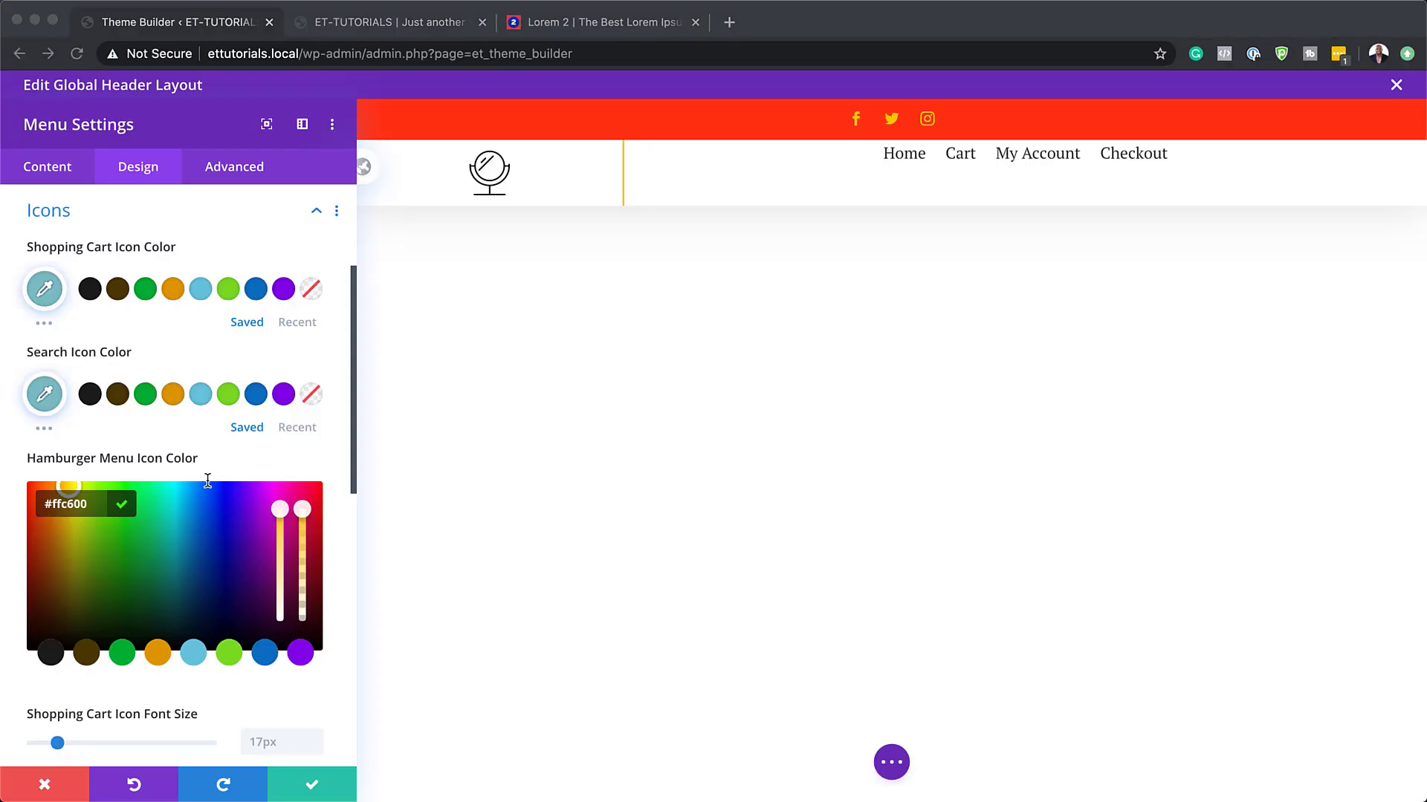
Step: Give the menu module linked top and bottom margins of 1.4vw and save the module
scroll(211, 480, "down", 7)
left_click(68, 509)
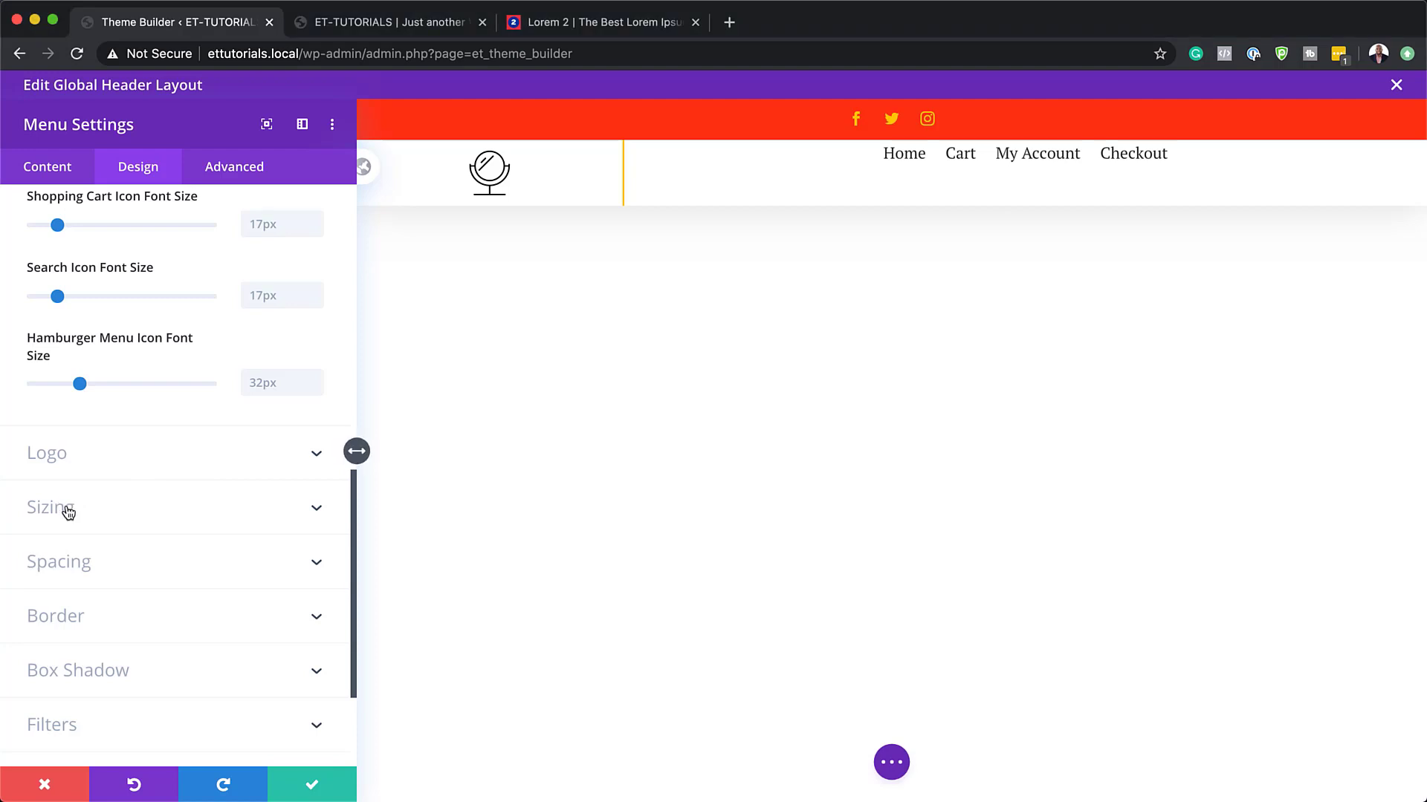
left_click(67, 510)
scroll(159, 517, "down", 2)
scroll(159, 517, "down", 3)
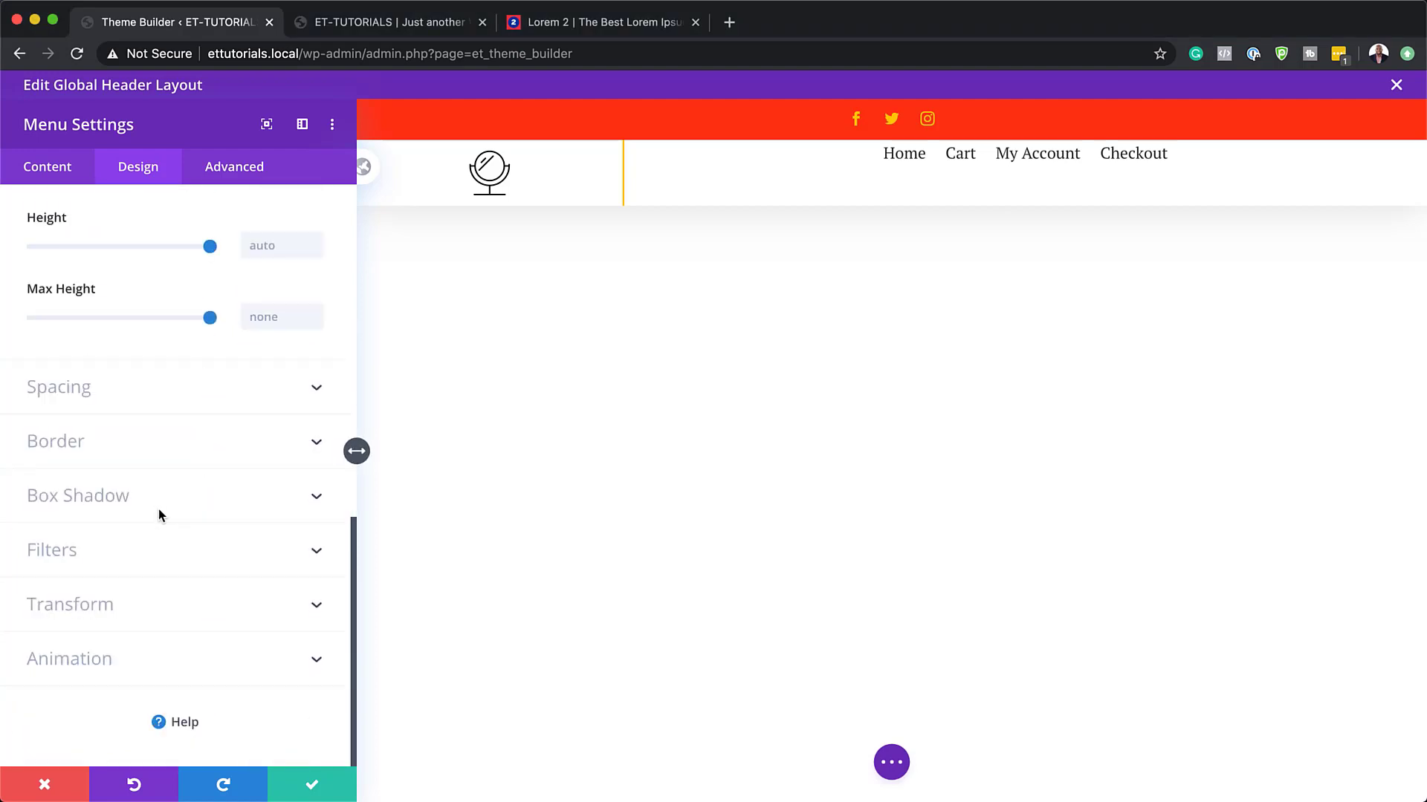
left_click(68, 388)
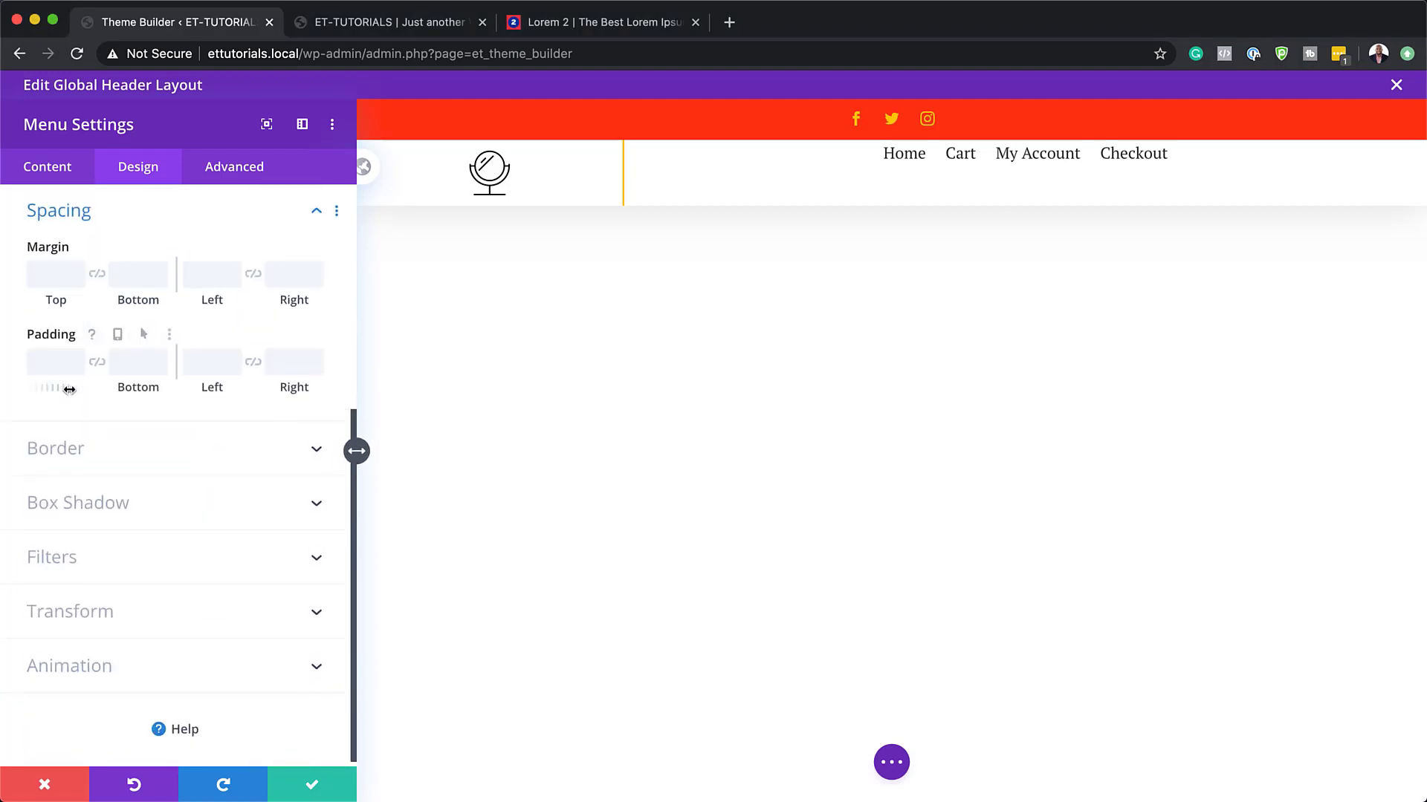
left_click(50, 282)
type("1.4vw")
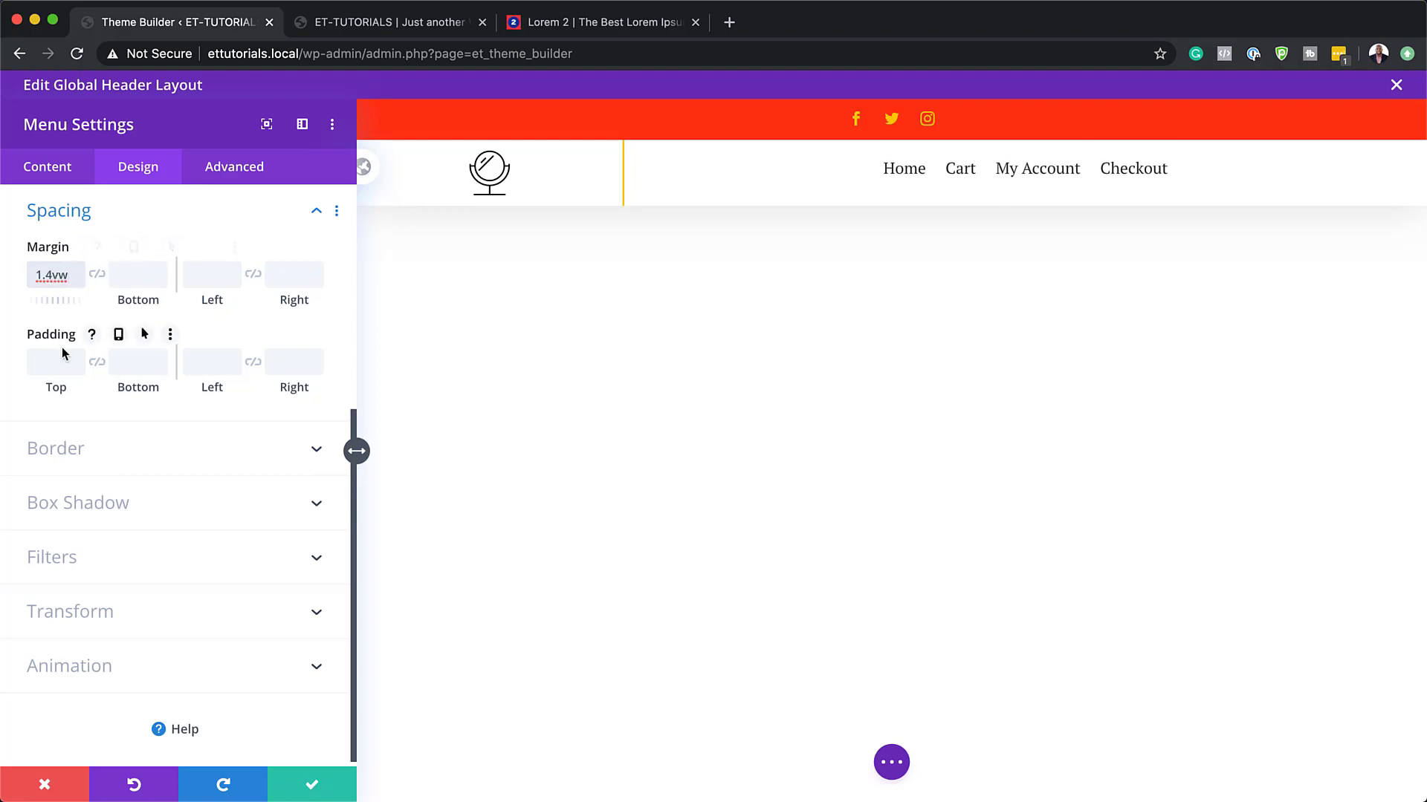
left_click(97, 274)
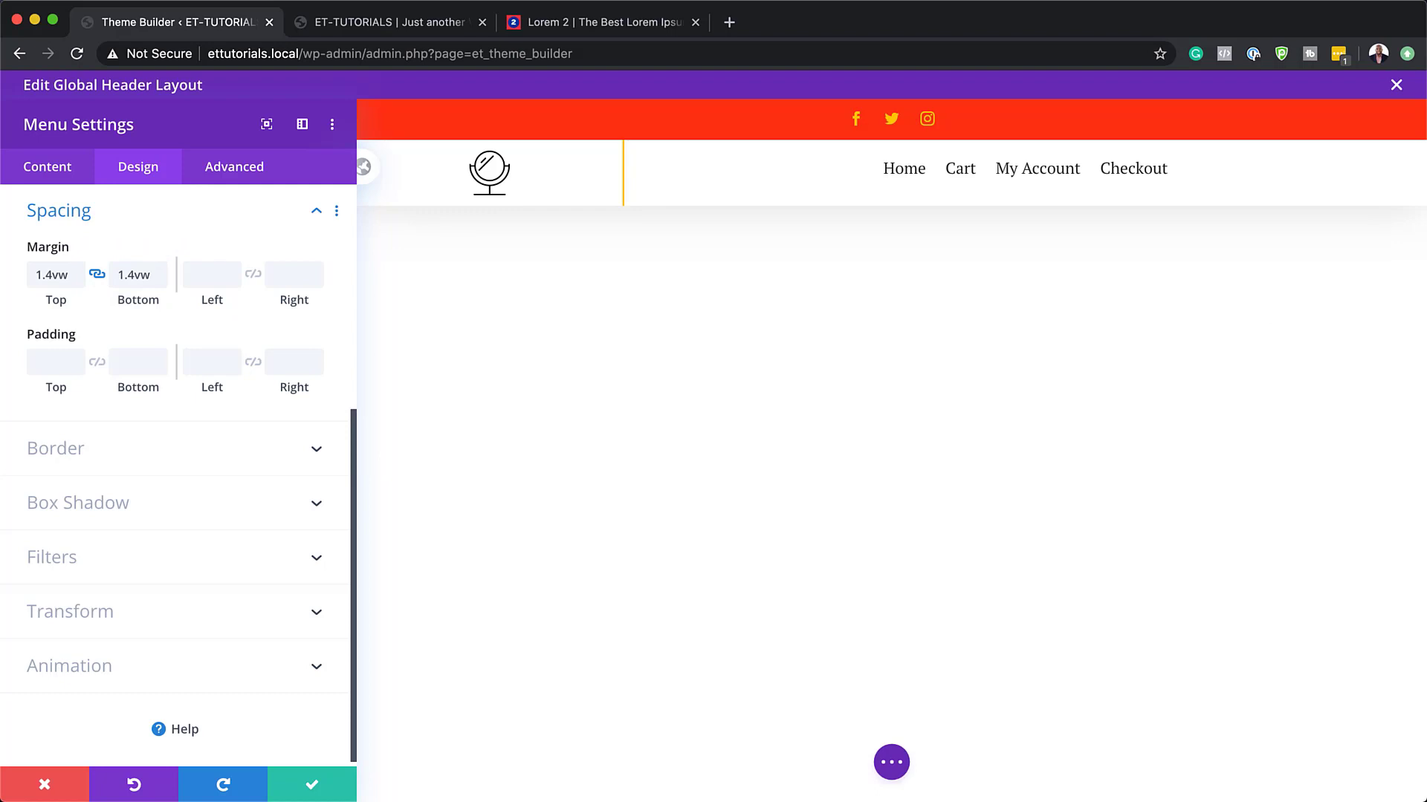
left_click(319, 789)
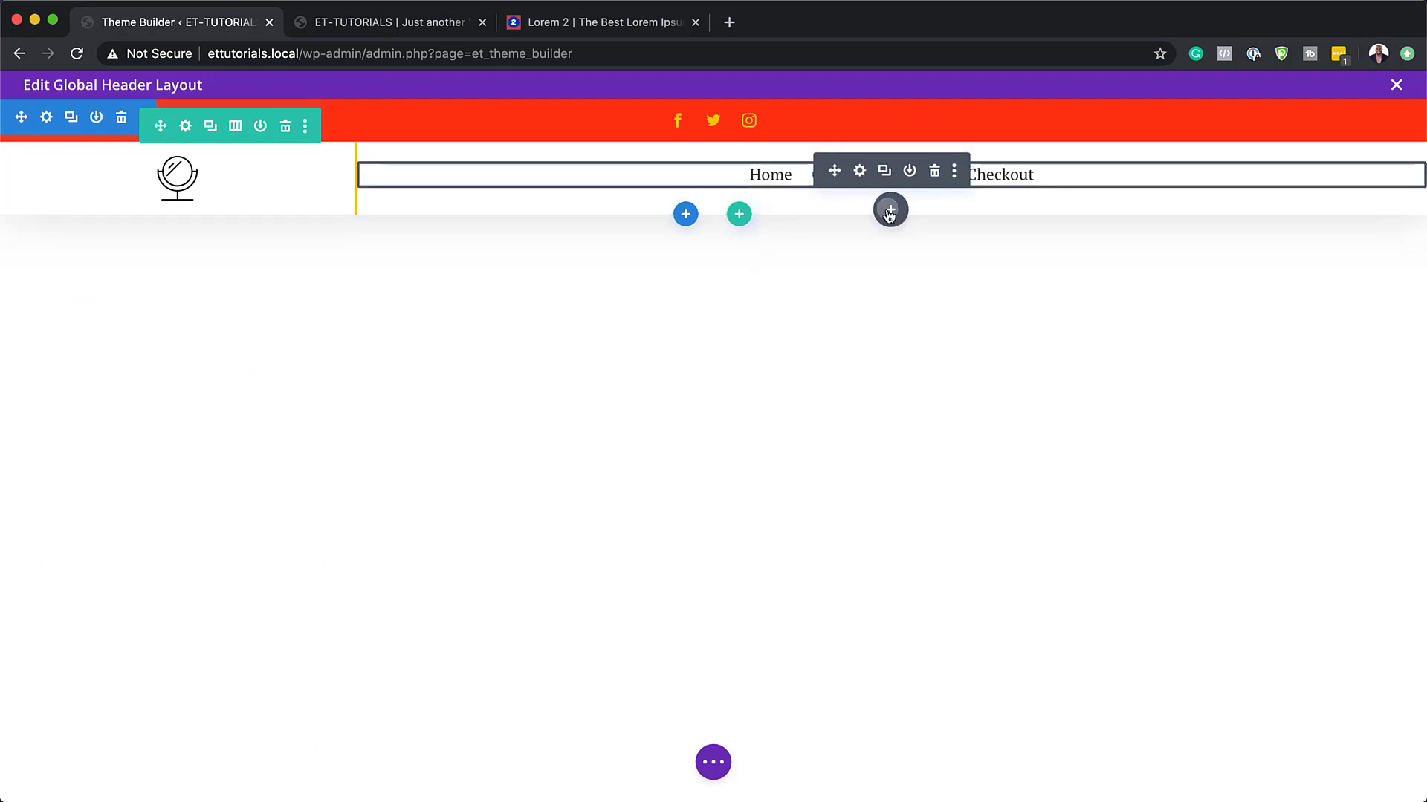
Step: Add a Code module below the menu with a style block giving .et_mobile_menu margin-top 5%, width 210% and margin-left -110%, and save it
left_click(889, 212)
type("code")
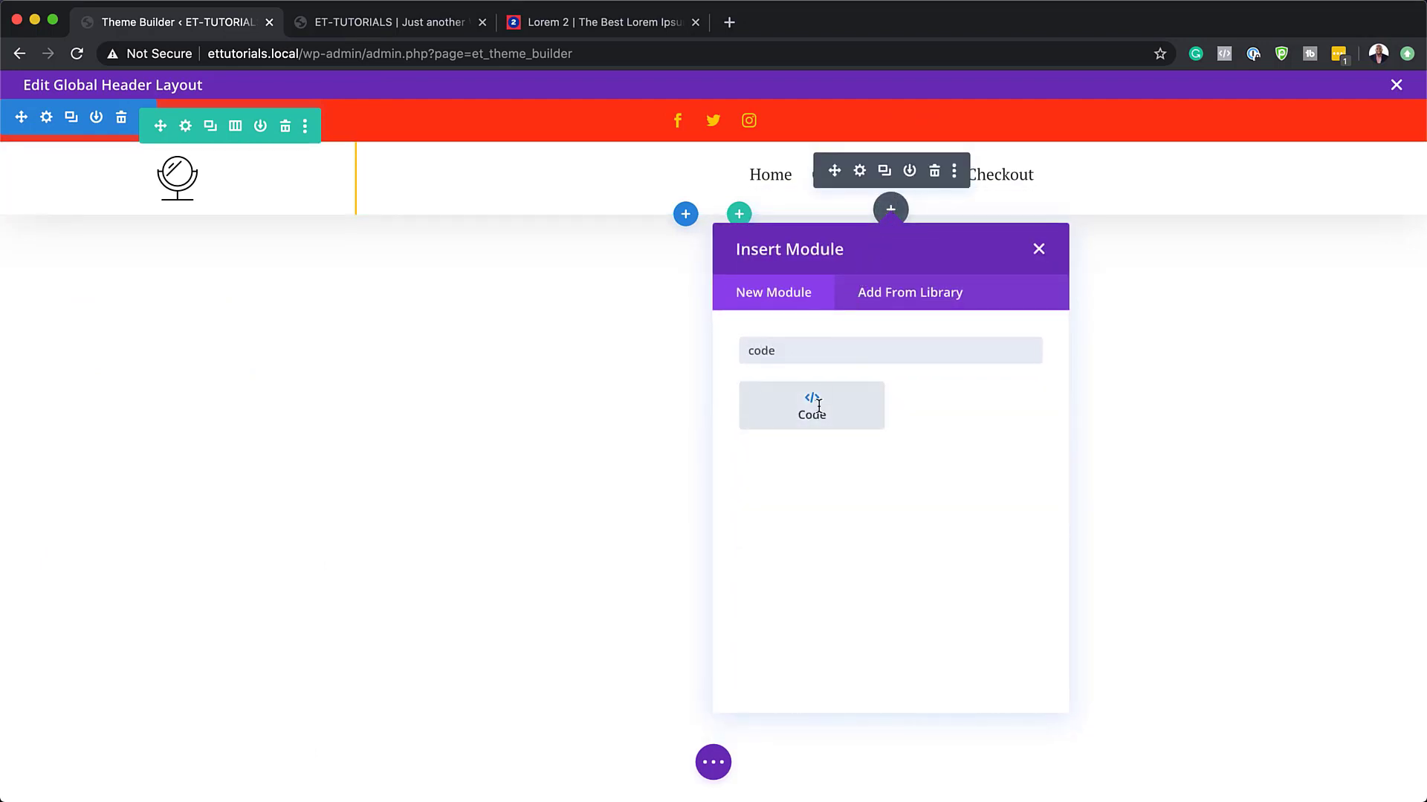
left_click(811, 406)
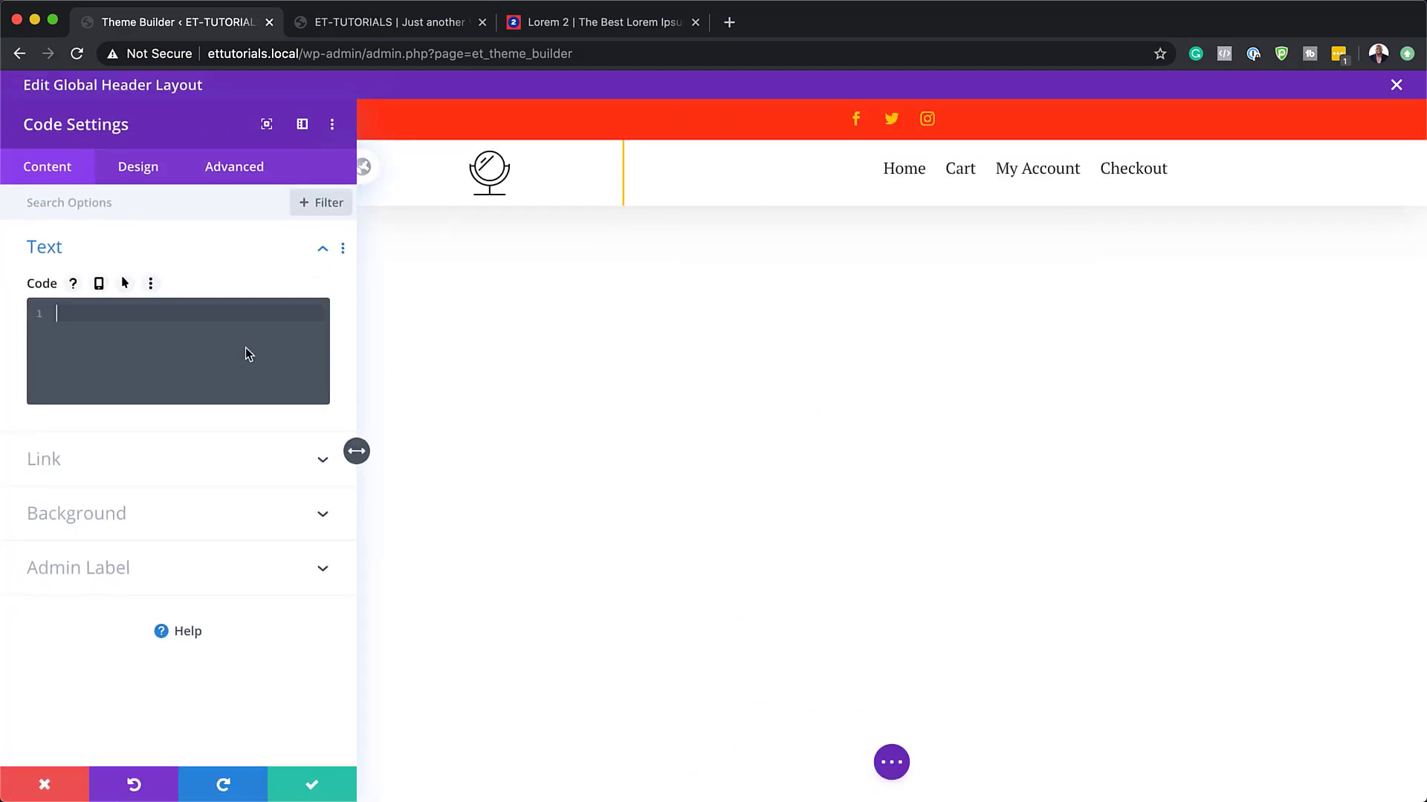
type("<style> .et_mobile_menu { margin-top: 5%; width: 210%; margin-left: -110%; } </style>")
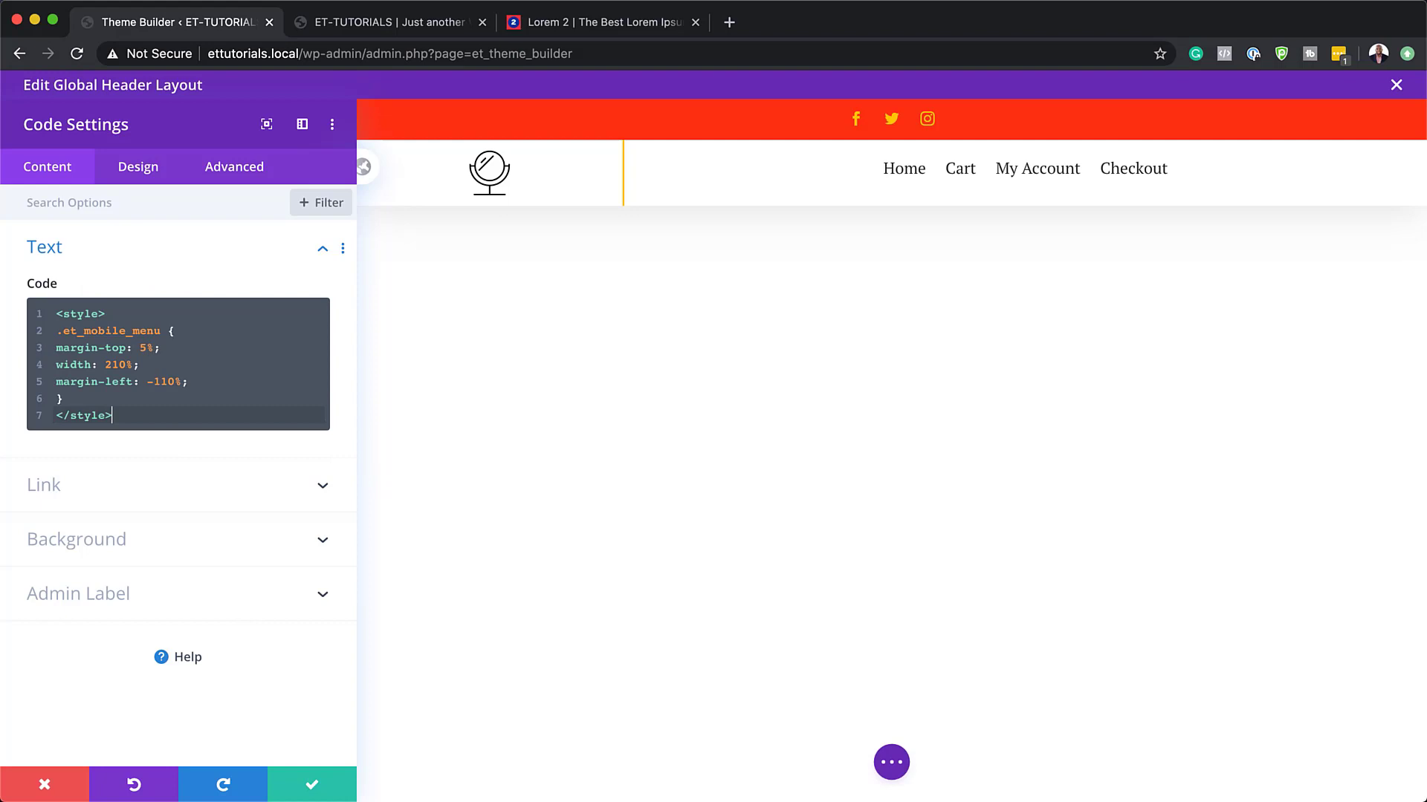
left_click(313, 787)
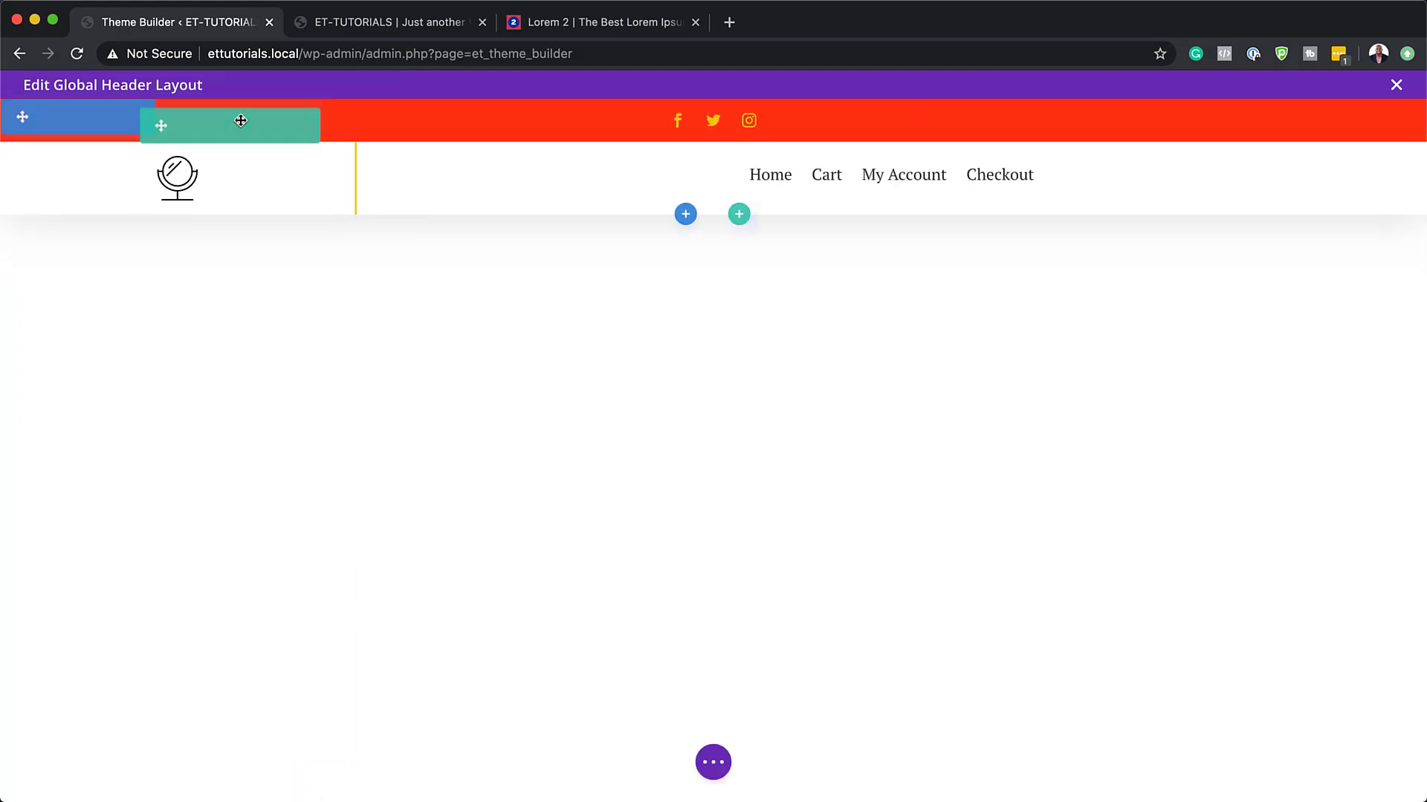
Step: Set the logo and menu section's position to Fixed with its location at top center, and save the section
mouse_move(235, 147)
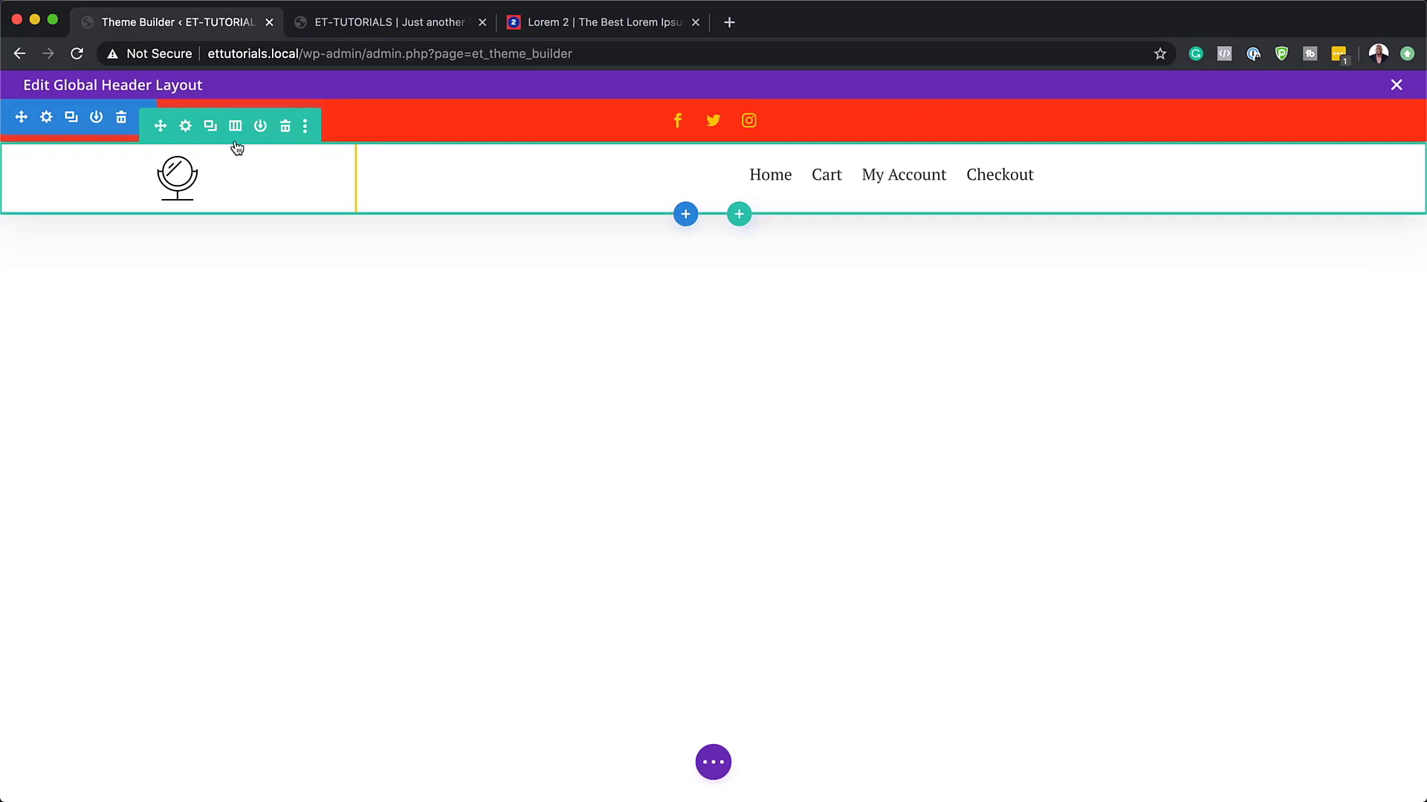
left_click(55, 123)
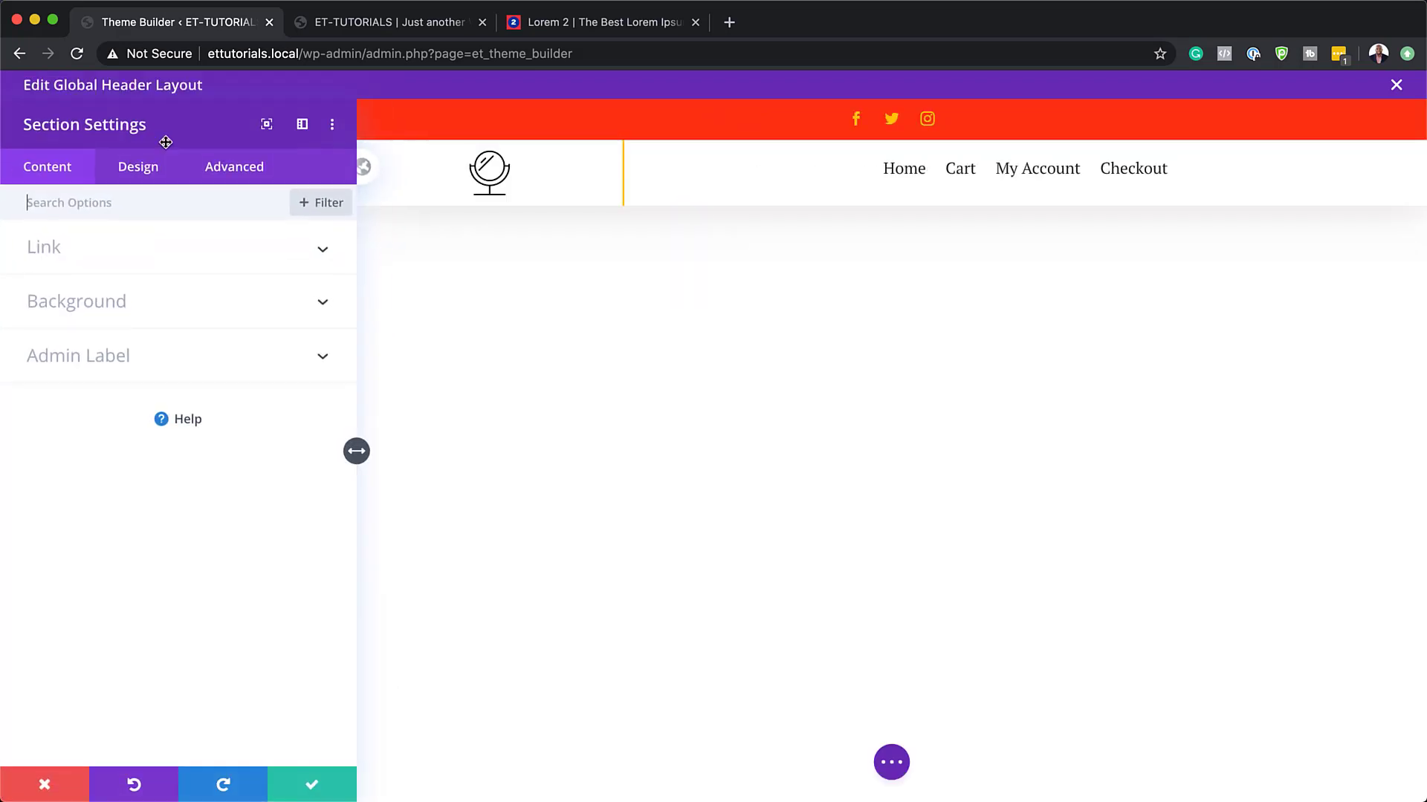
left_click(231, 167)
left_click(92, 465)
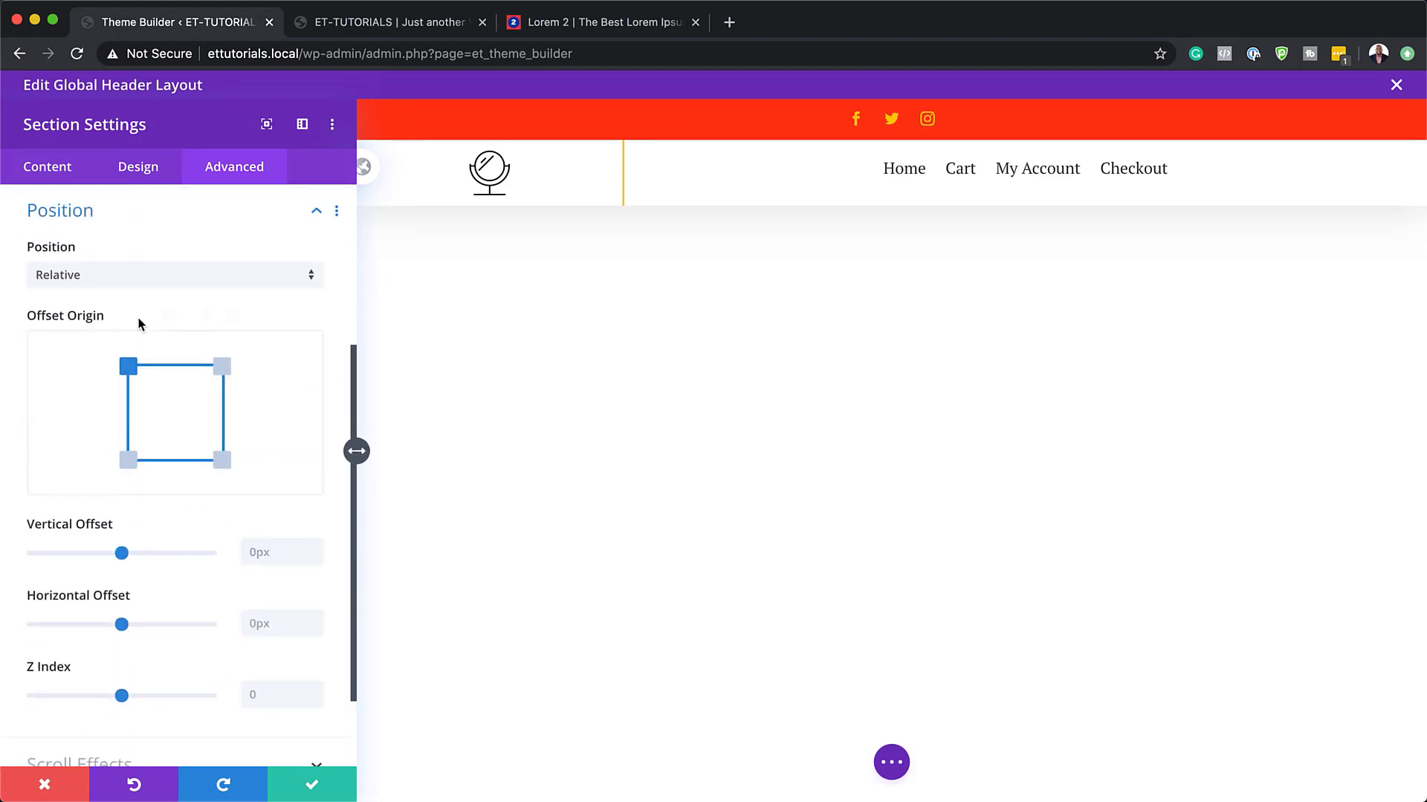
left_click(136, 273)
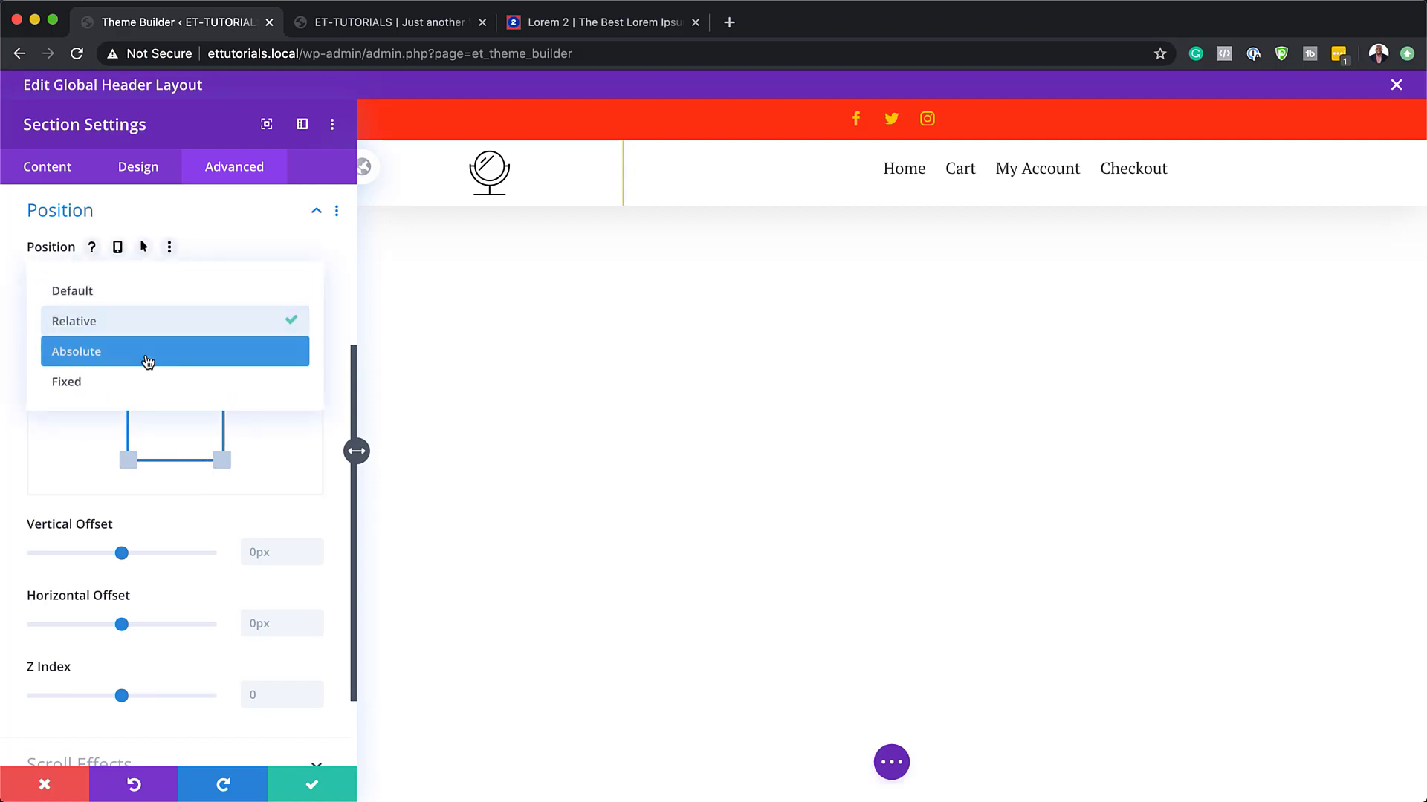
left_click(135, 384)
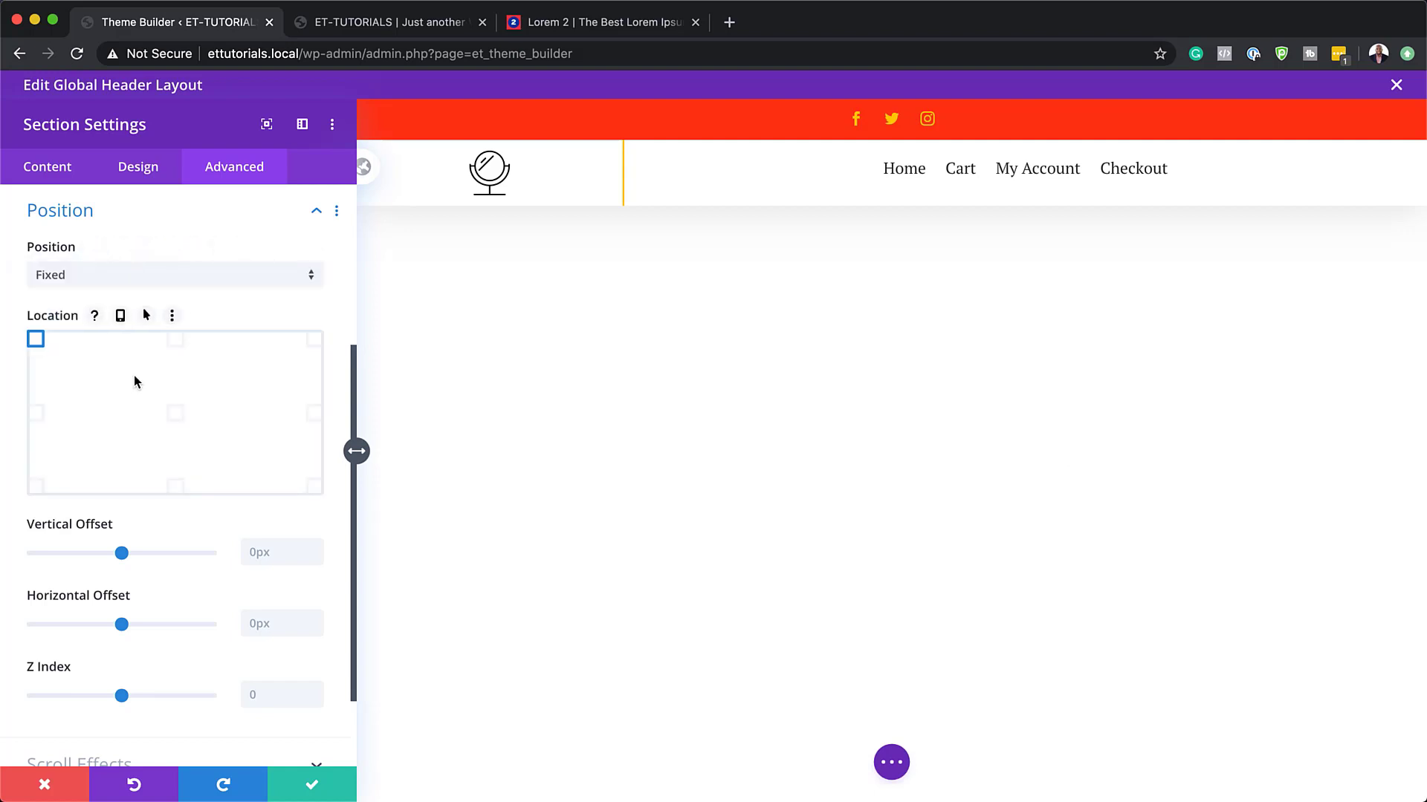
left_click(173, 339)
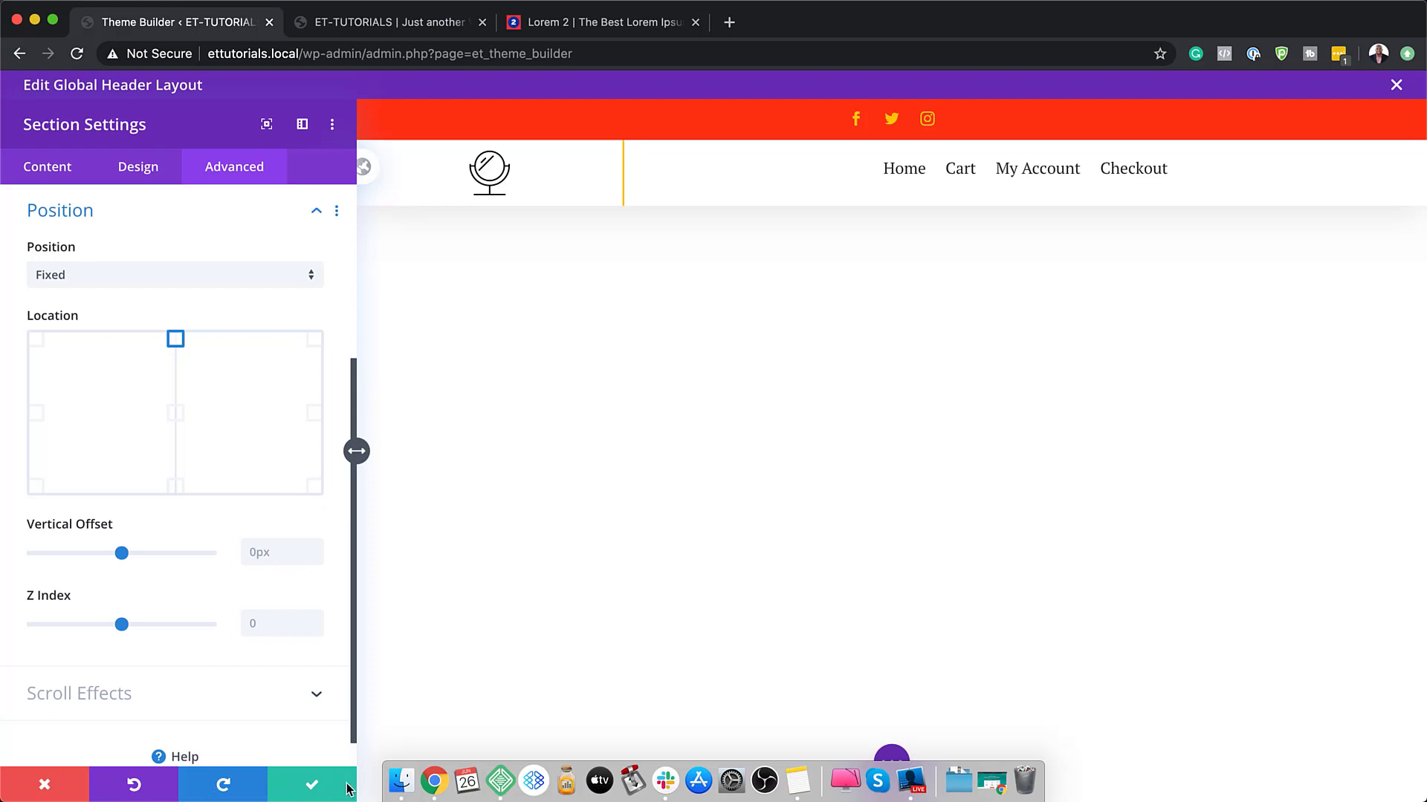
left_click(319, 784)
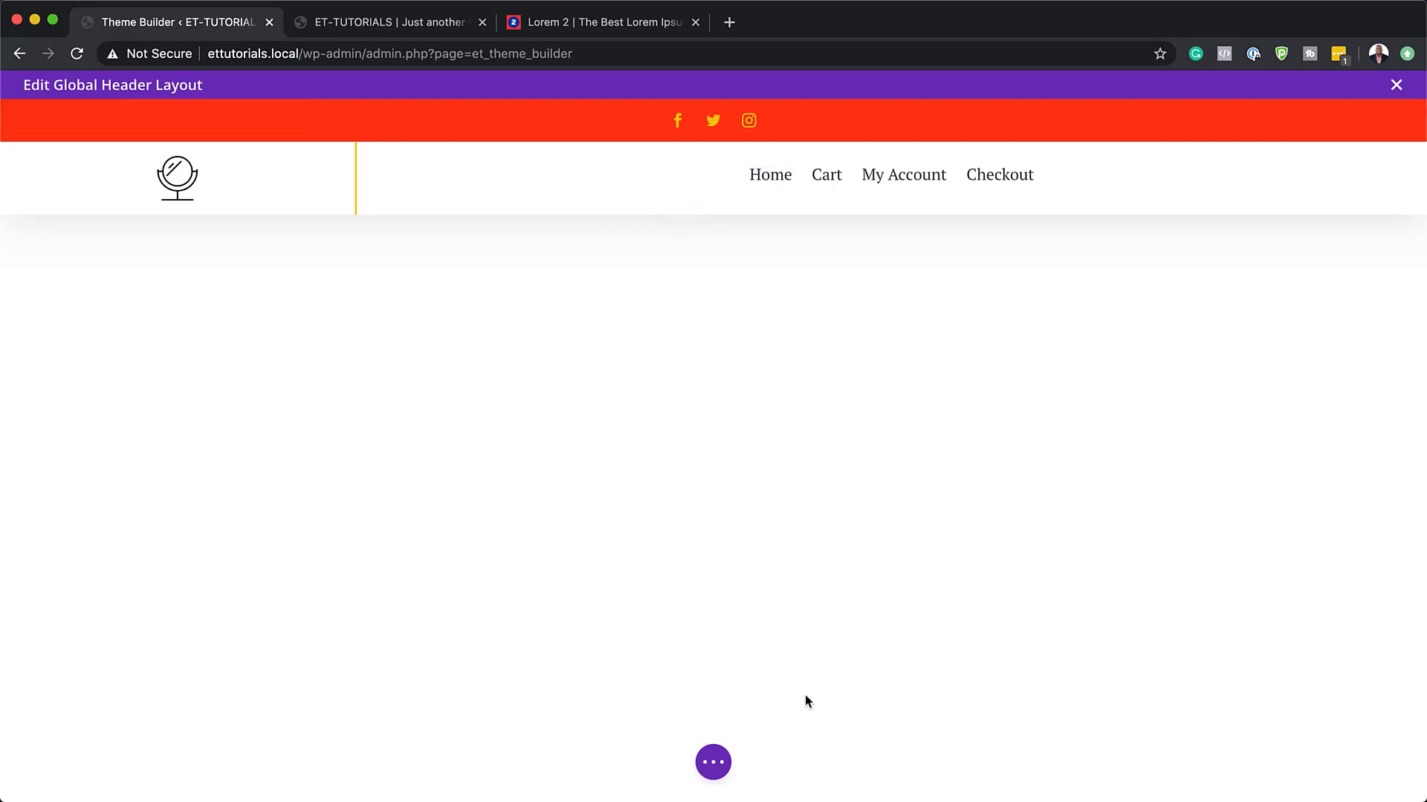
Step: Close the global header layout and start building the global body for the default website template
left_click(1396, 85)
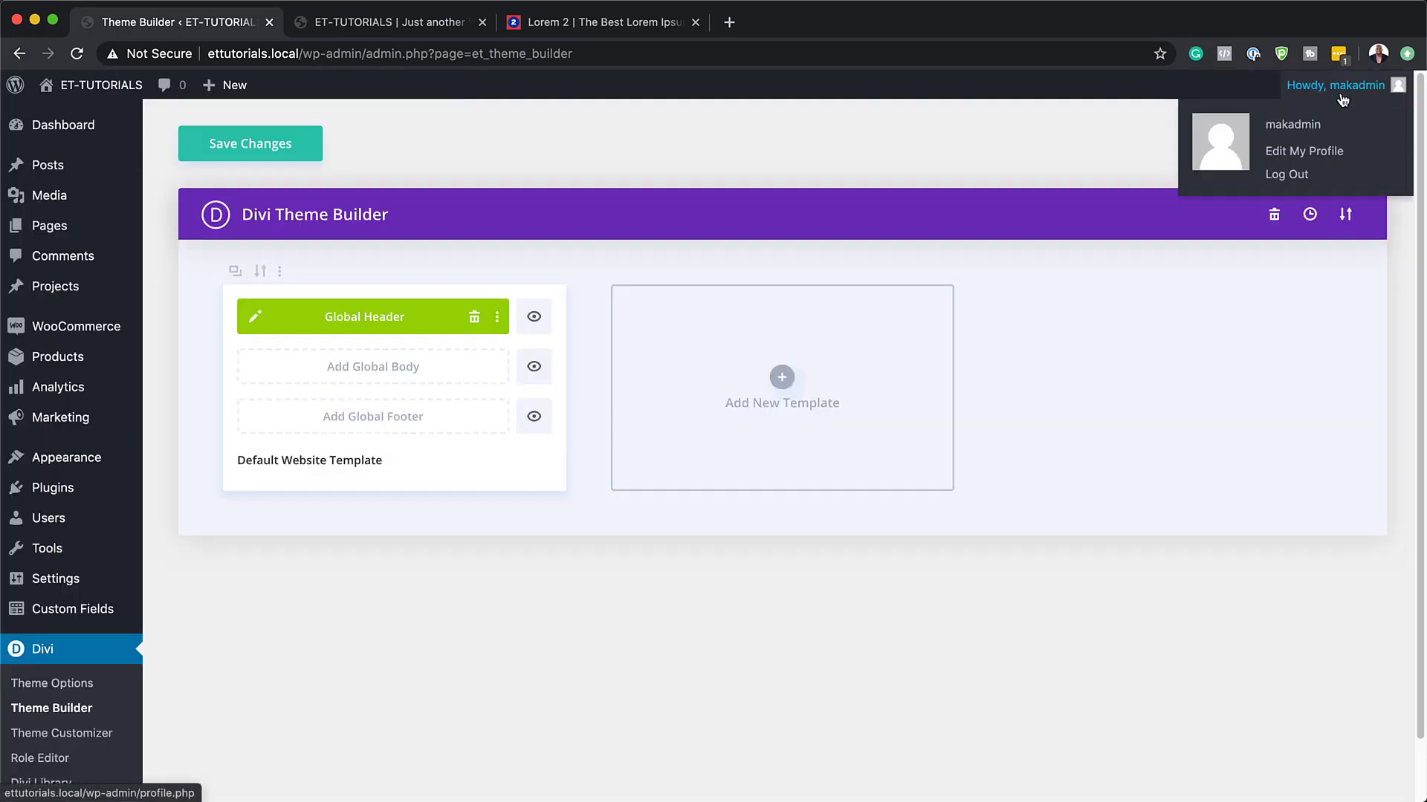
left_click(425, 369)
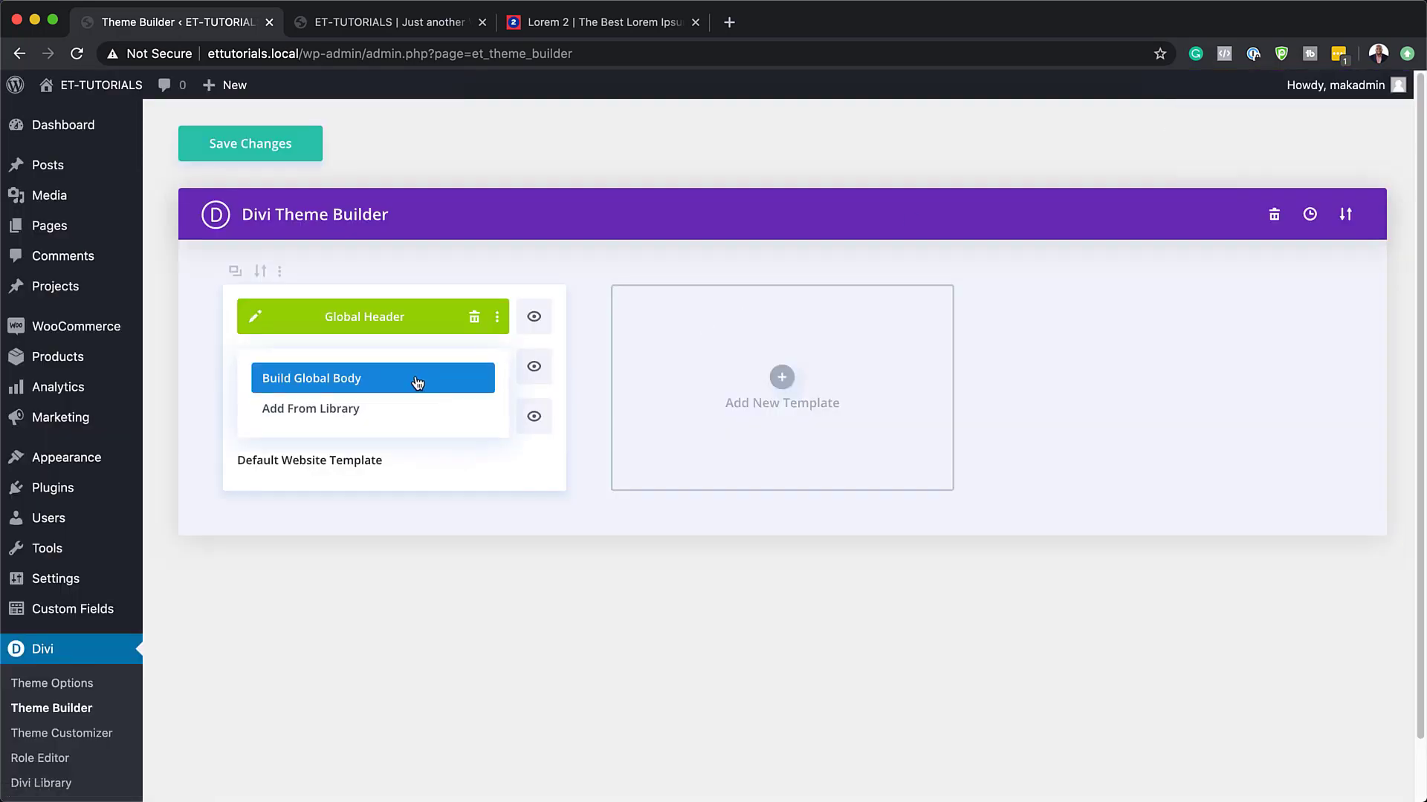
left_click(418, 382)
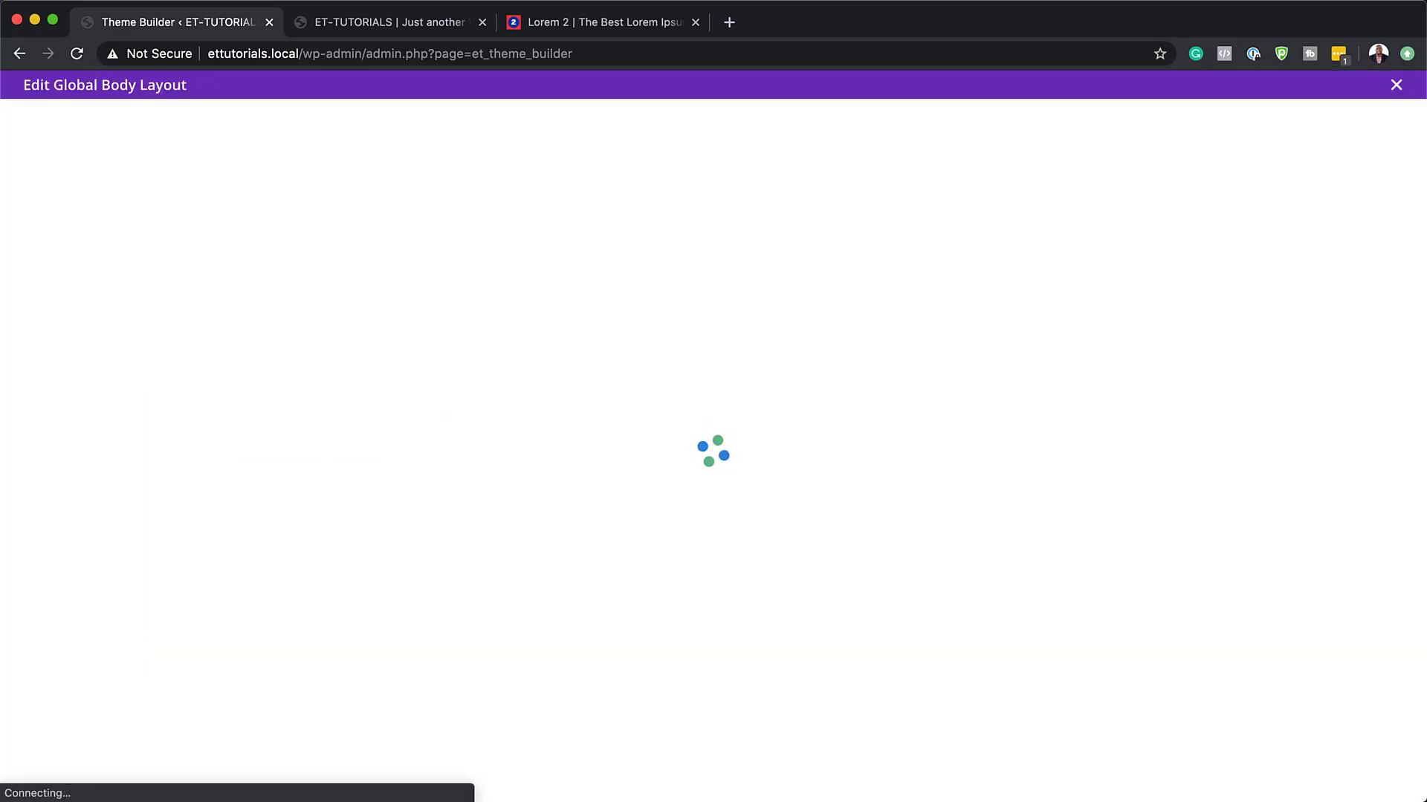
Step: Dismiss the row choice in the blank global body layout, give its section linked top and bottom padding of 0px, and save the section
left_click(391, 680)
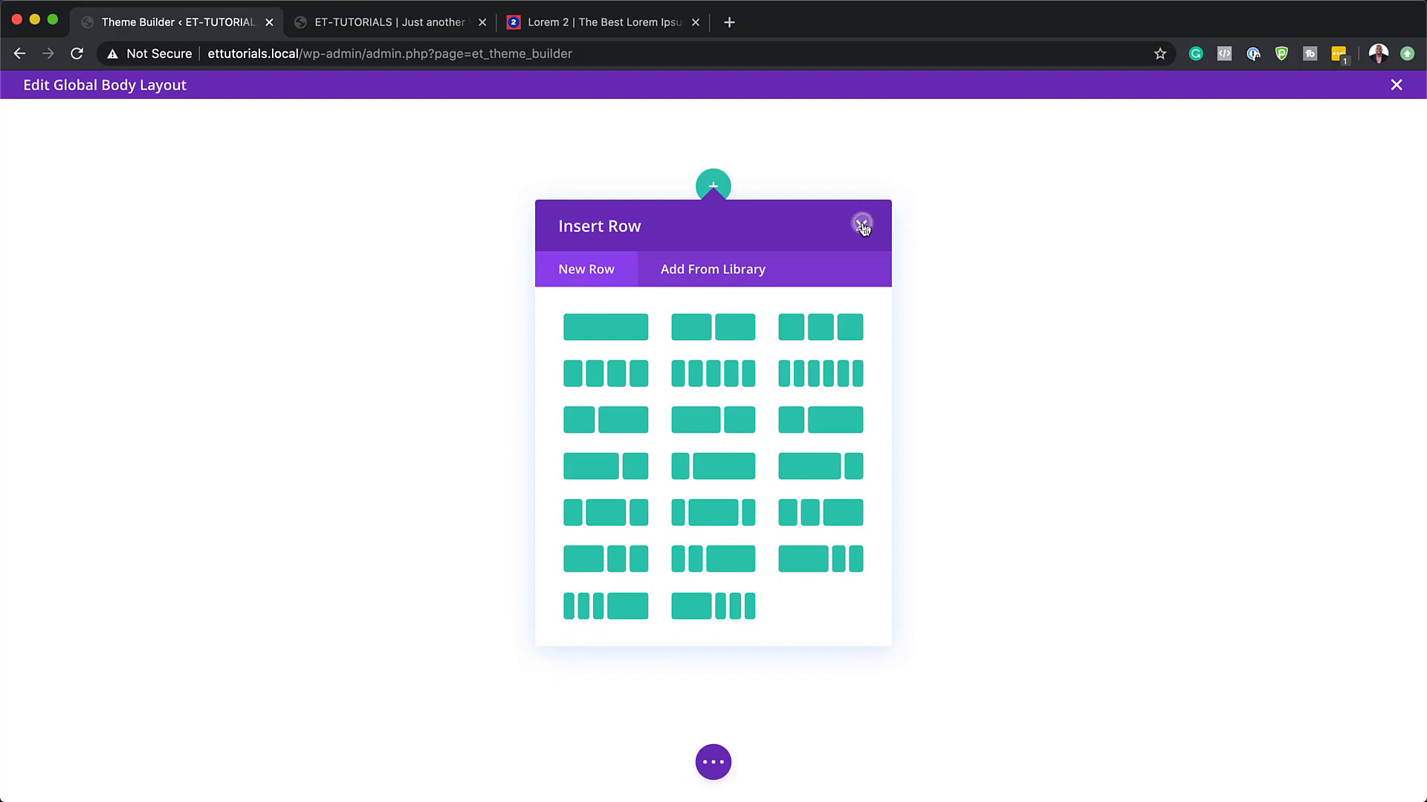
left_click(862, 225)
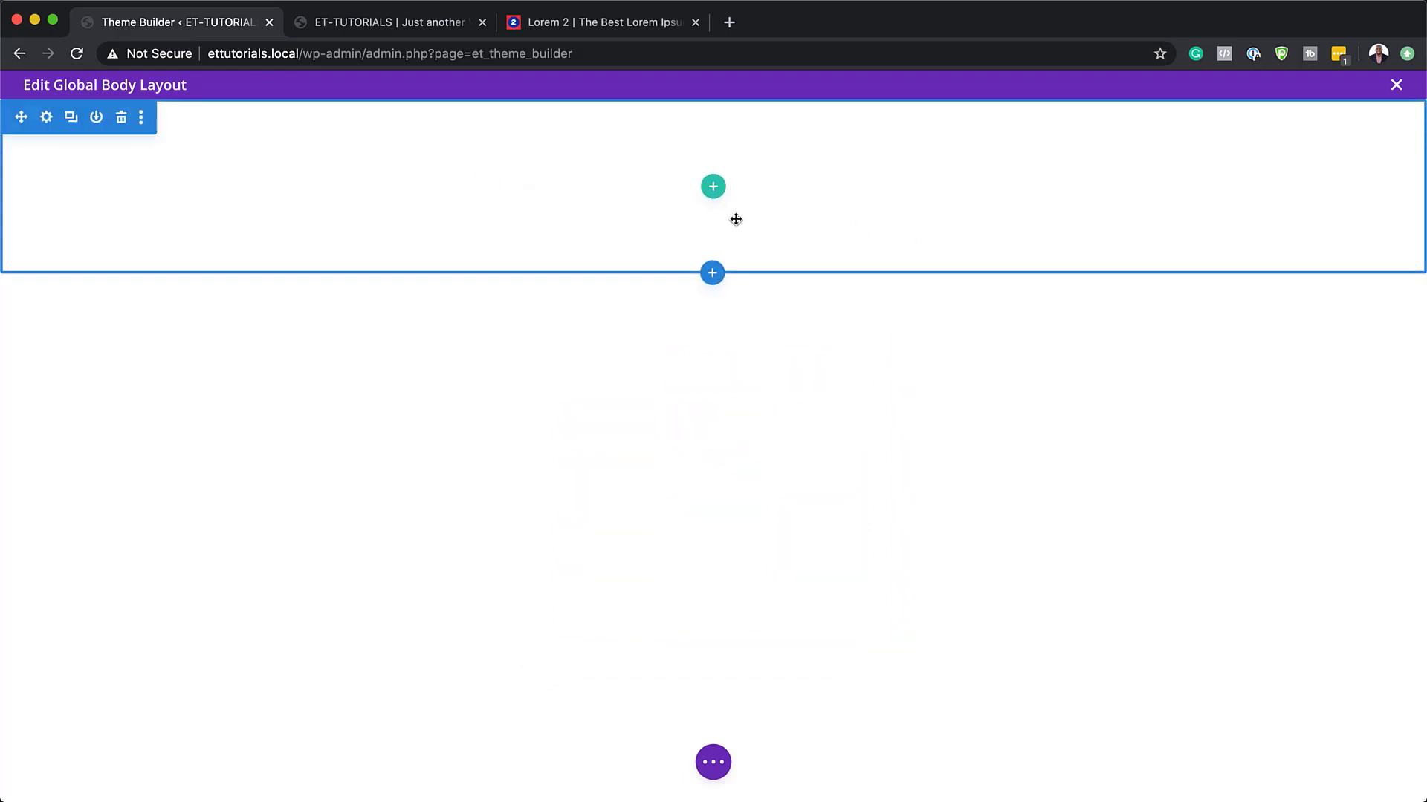
left_click(48, 119)
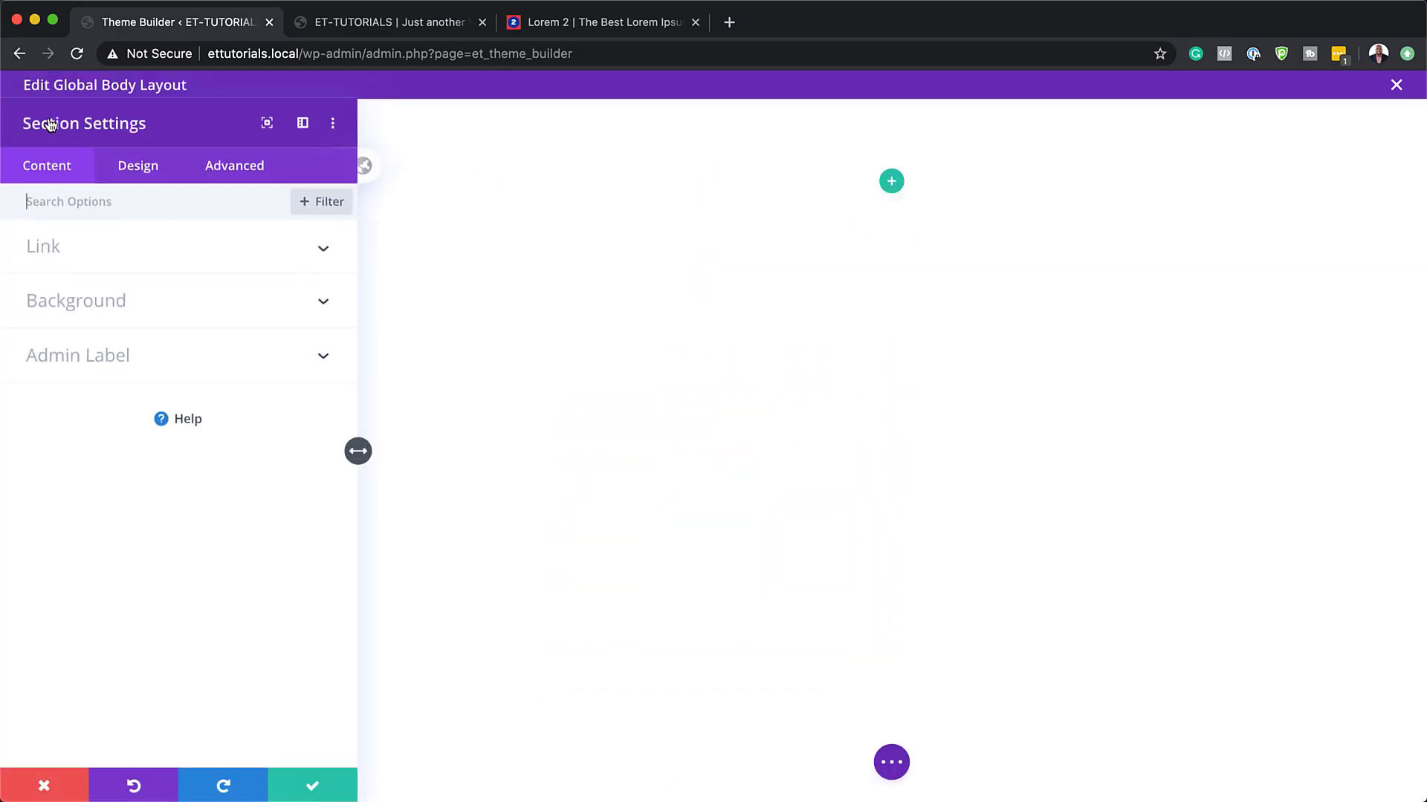
left_click(142, 168)
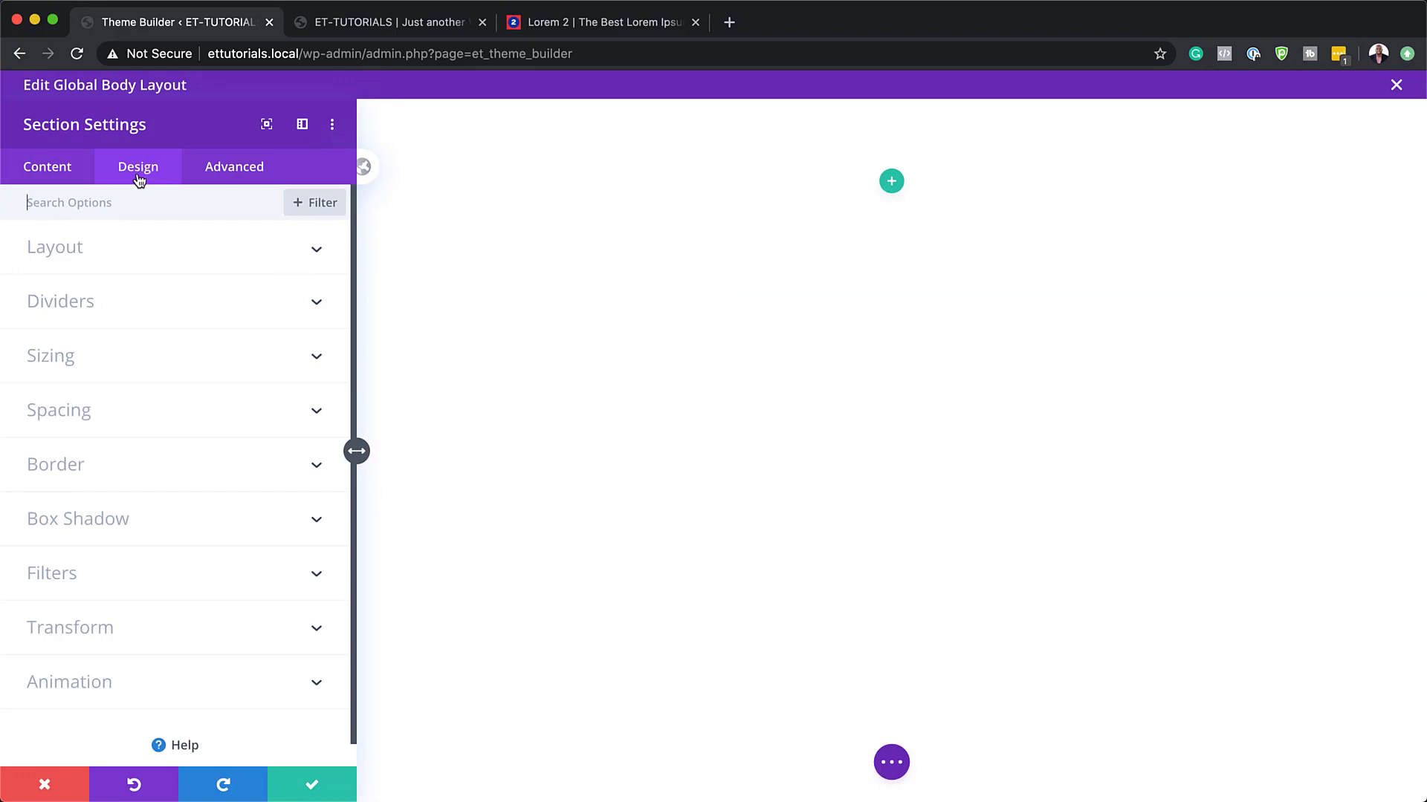
left_click(92, 412)
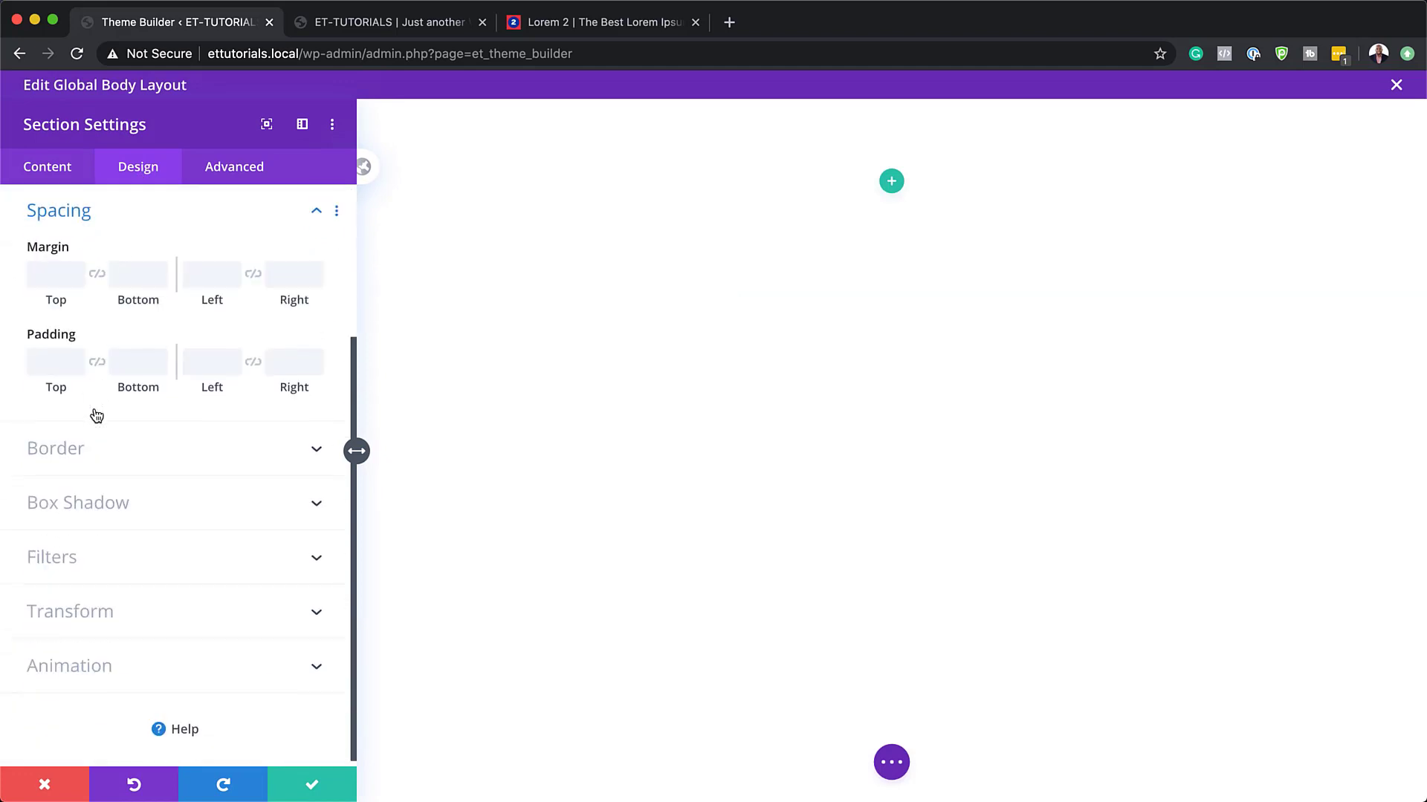
left_click(54, 367)
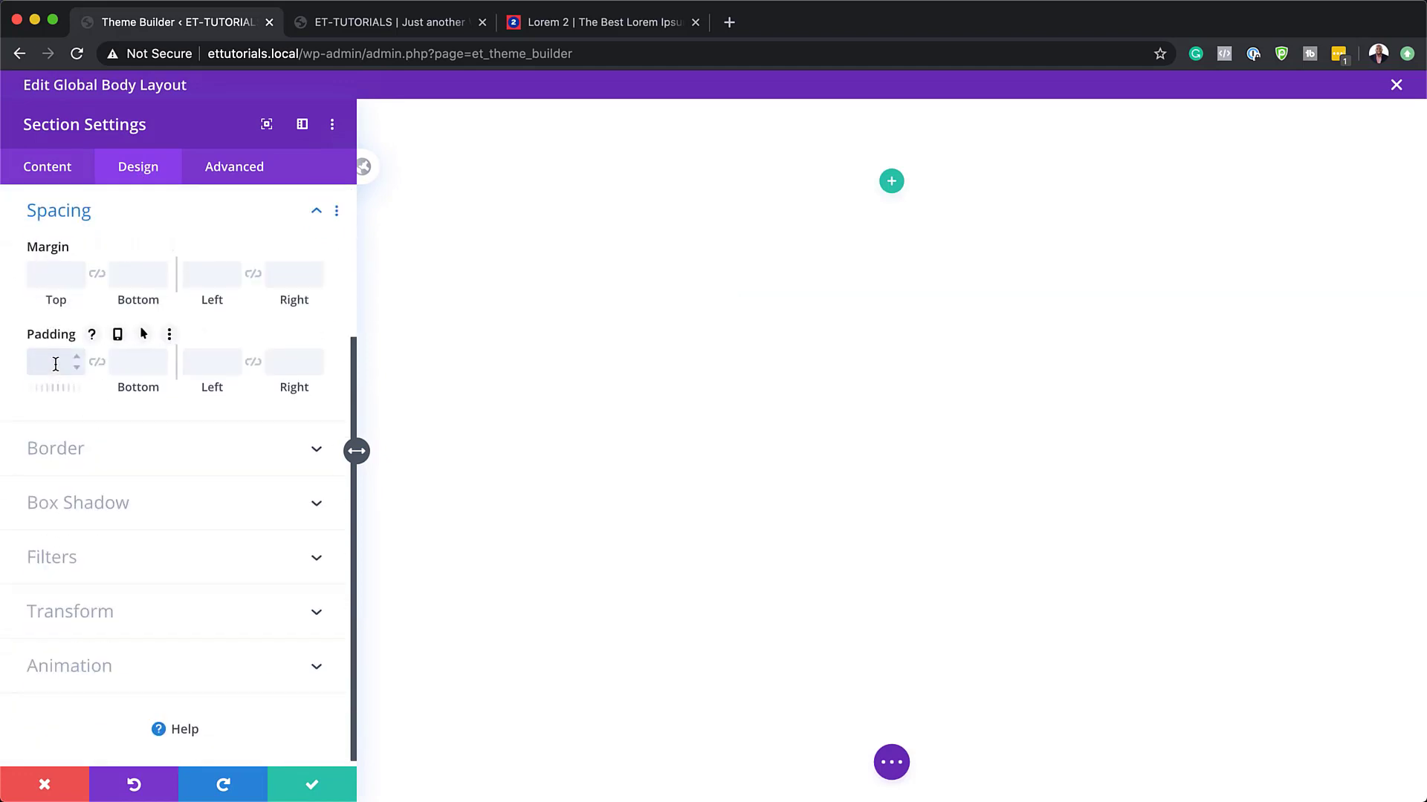
type("0px")
left_click(97, 363)
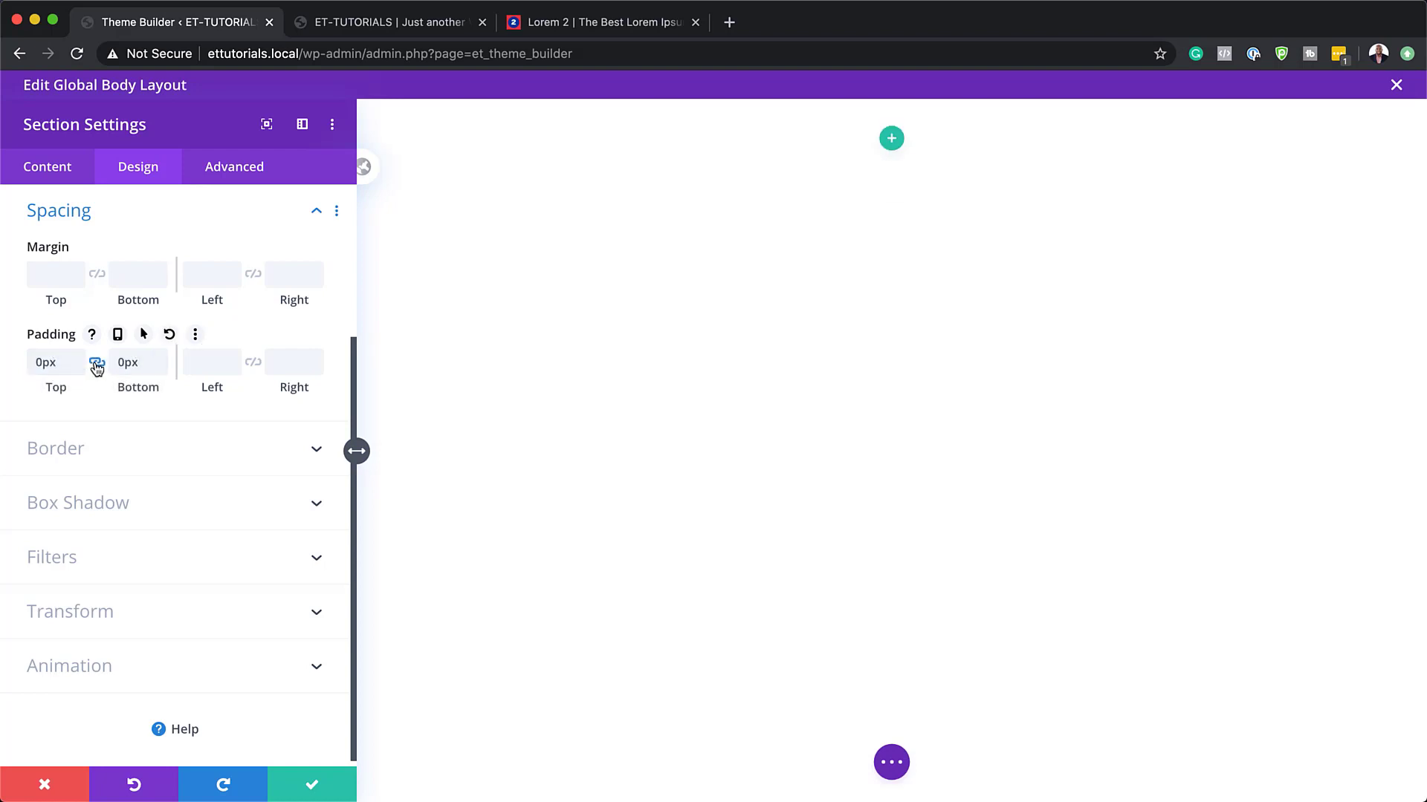
left_click(329, 790)
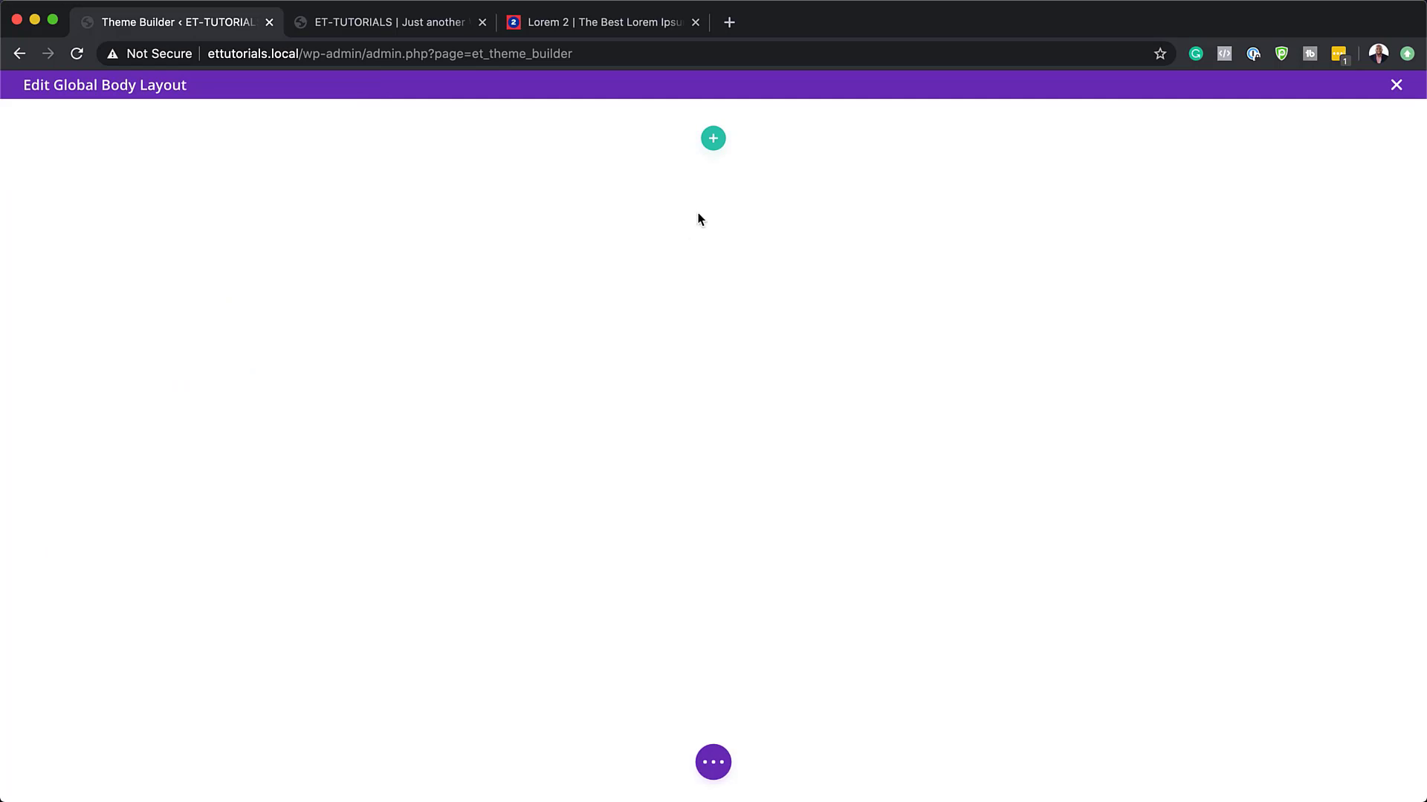
Step: Insert a single-column row in the body section without adding a module
left_click(713, 138)
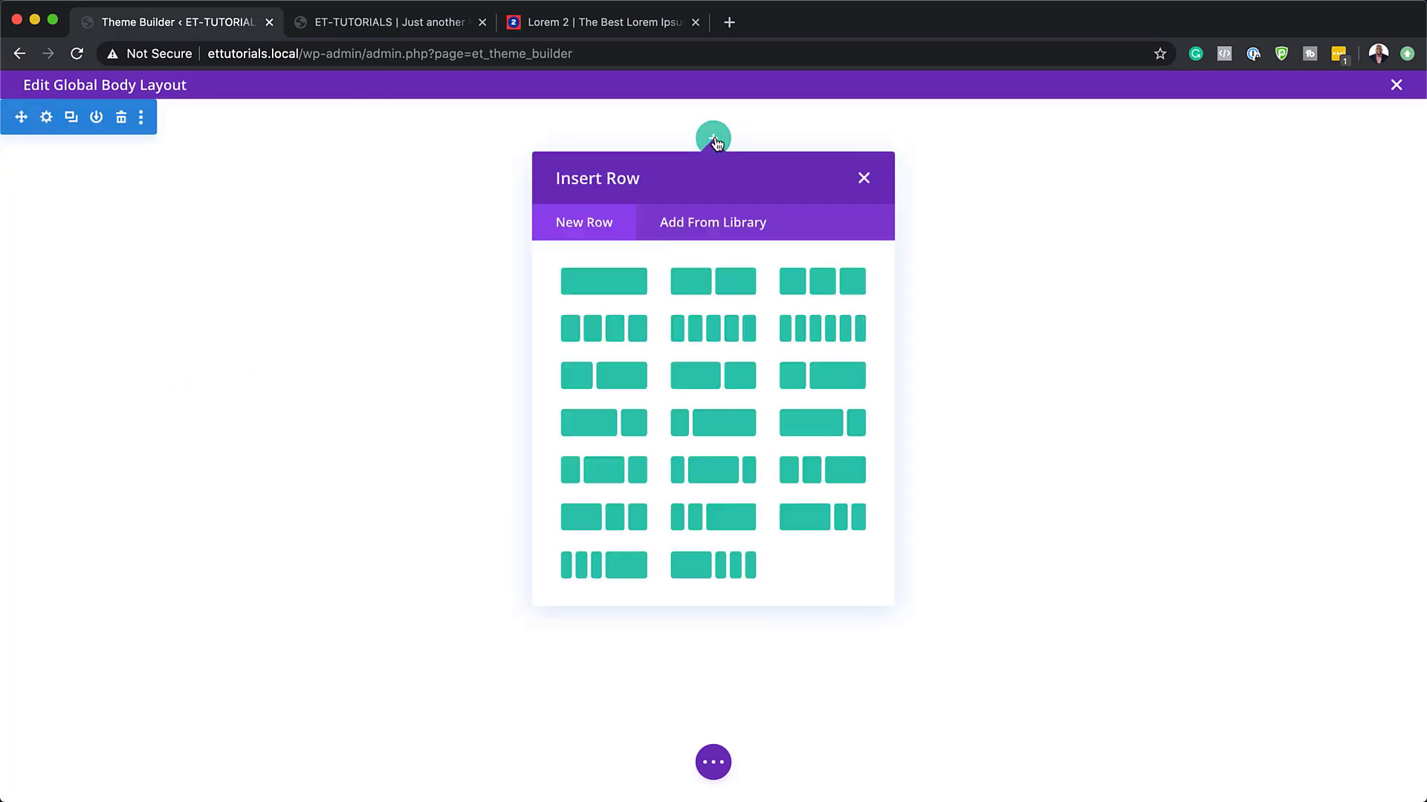
left_click(597, 289)
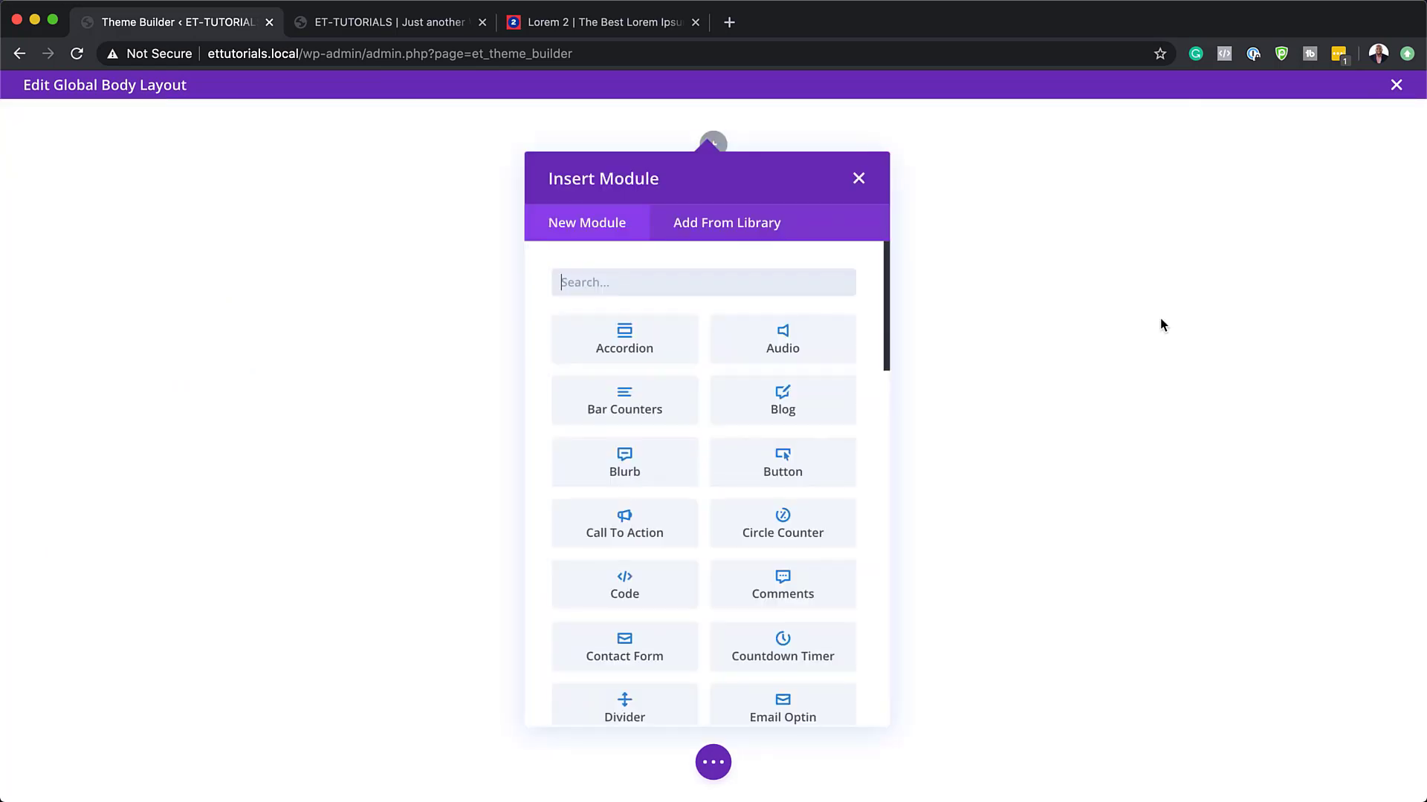
left_click(854, 176)
Step: Enable a custom gutter width of 1 for the row and set its width and max width to 100%
left_click(278, 119)
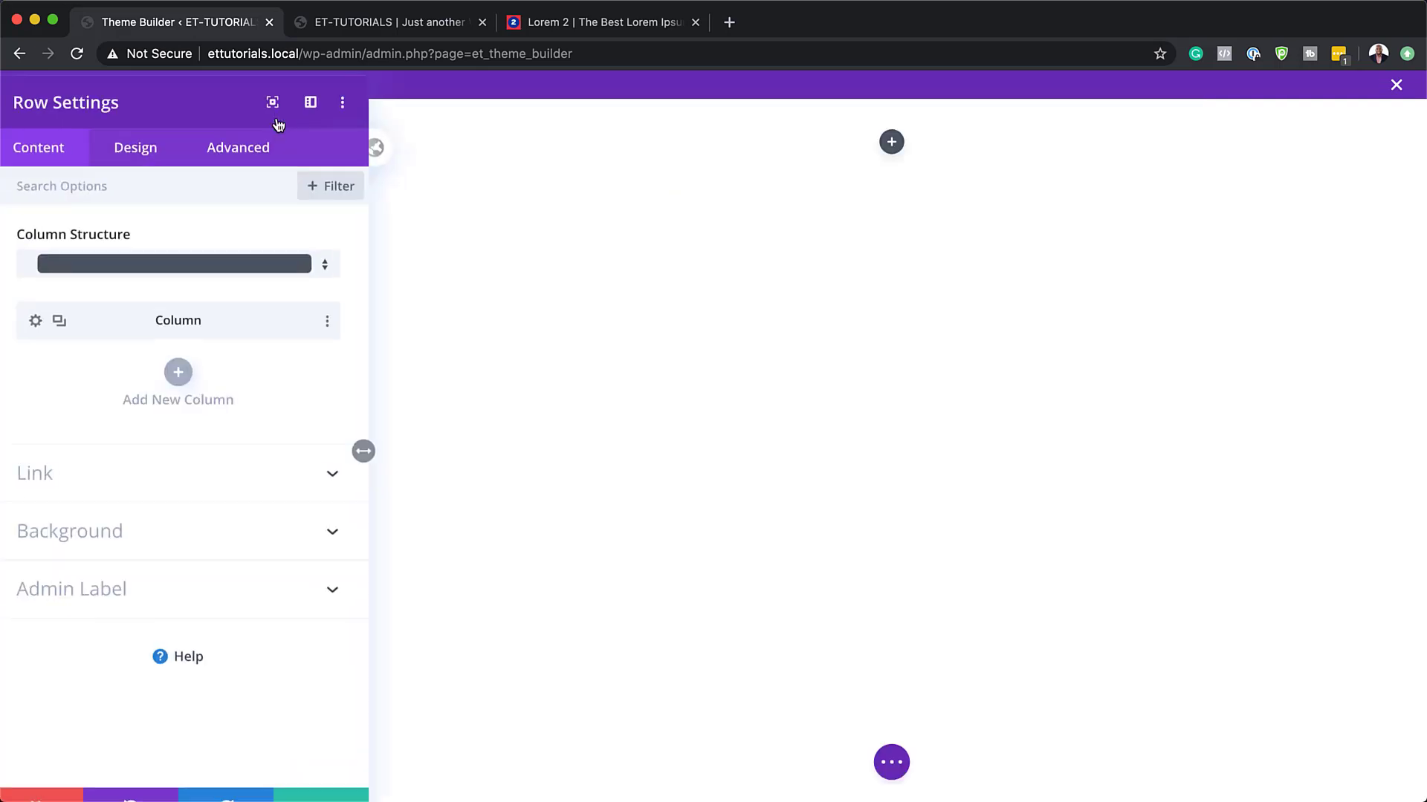
left_click(147, 171)
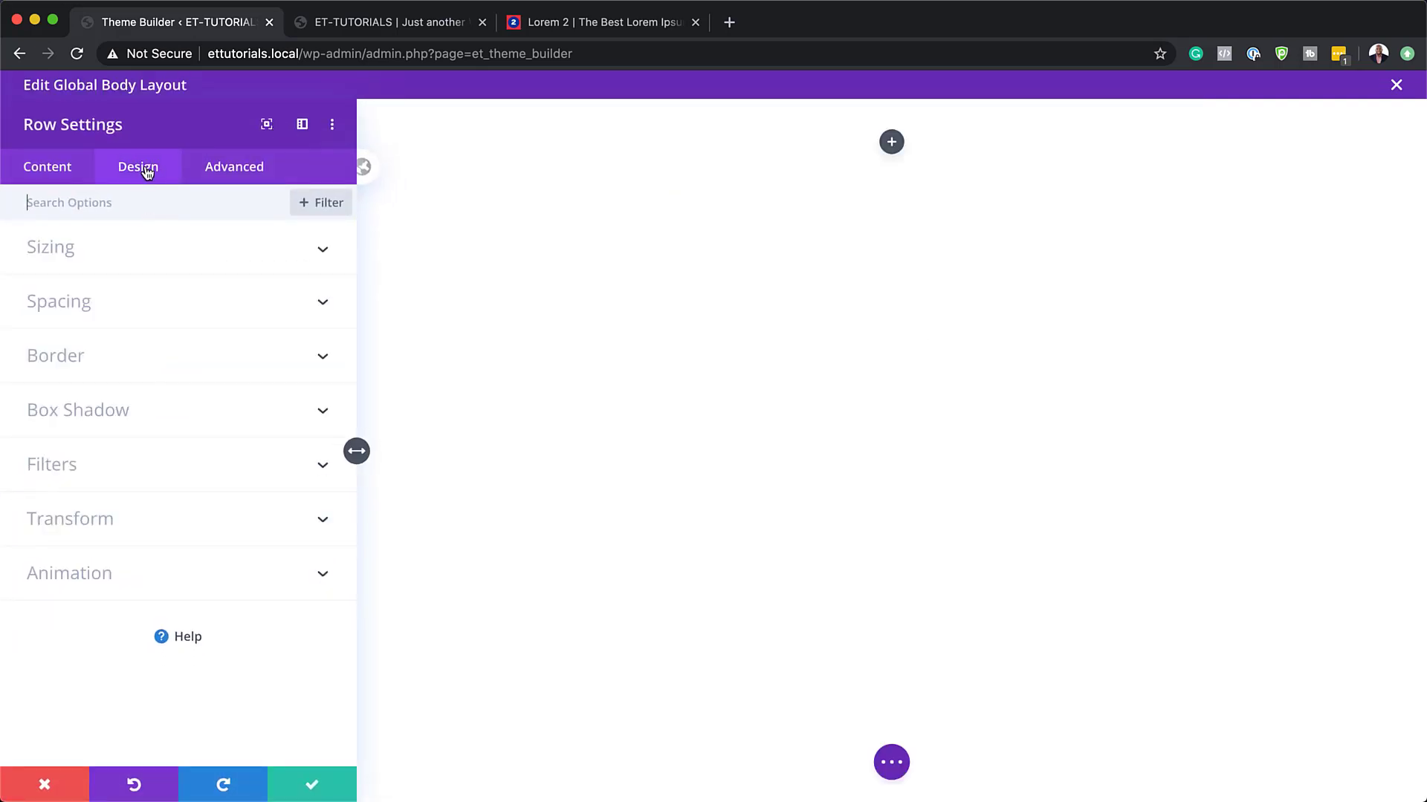
left_click(71, 251)
left_click(72, 312)
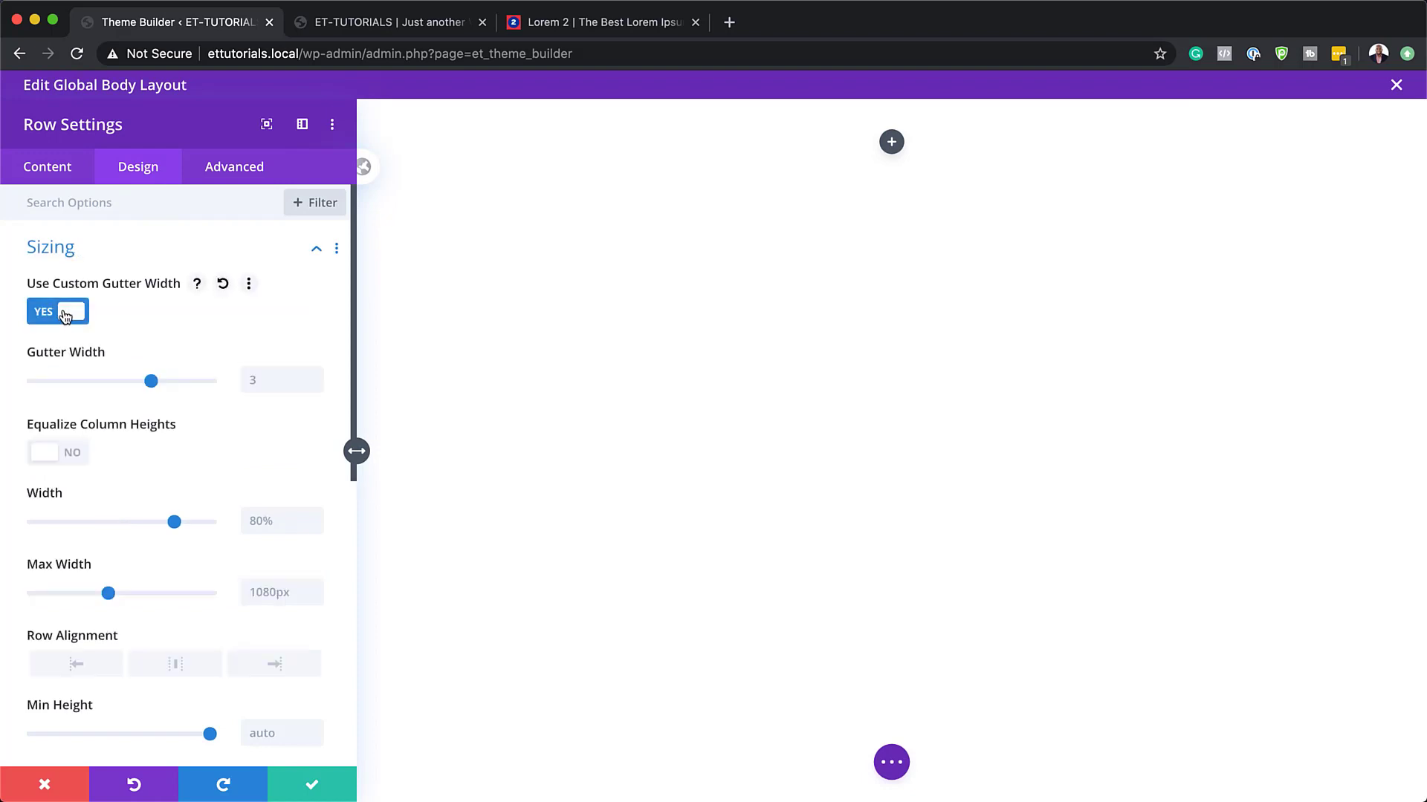
left_click(258, 381)
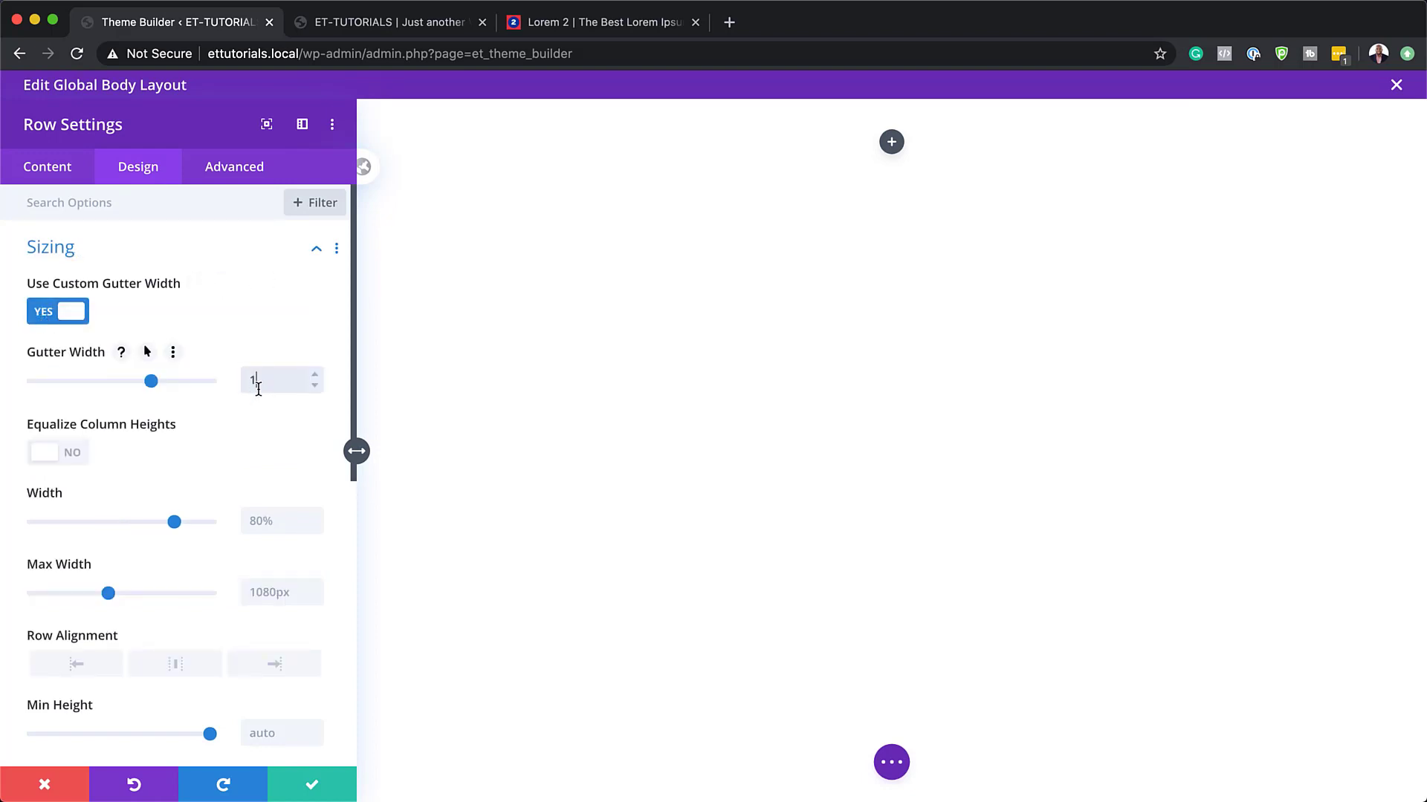
type("1")
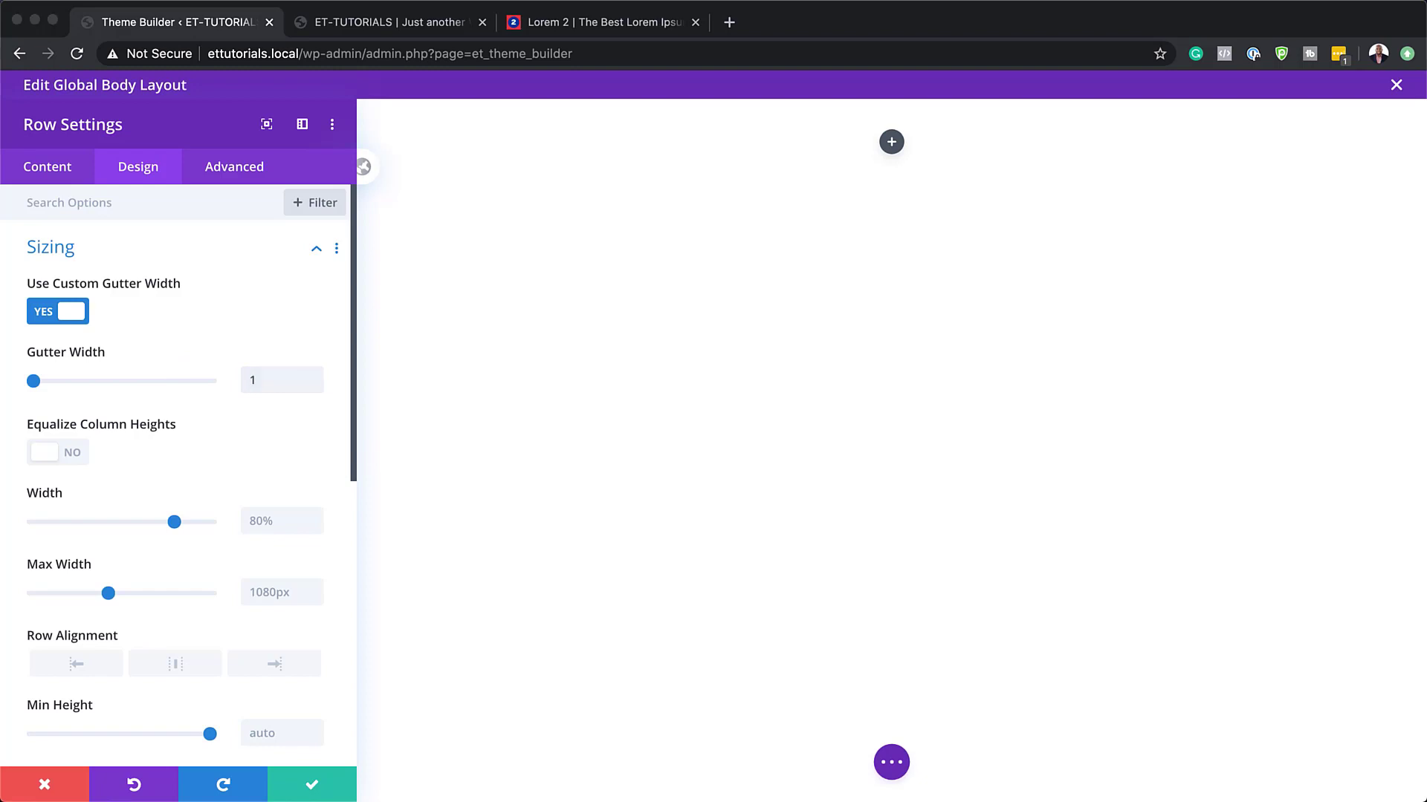
left_click(260, 524)
type("100%")
left_click(268, 592)
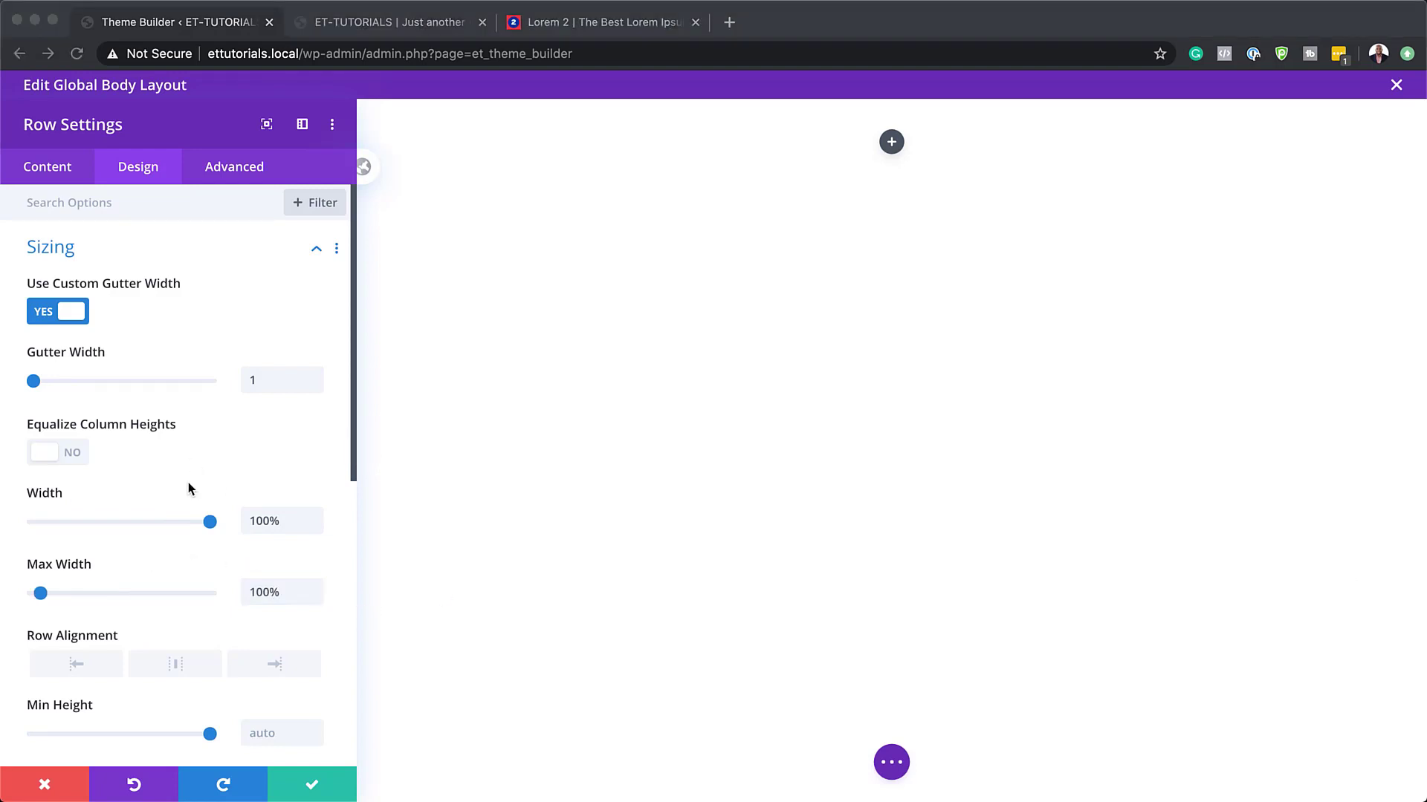
Step: Give the row linked top and bottom padding of 0px and save the row
scroll(189, 490, "down", 5)
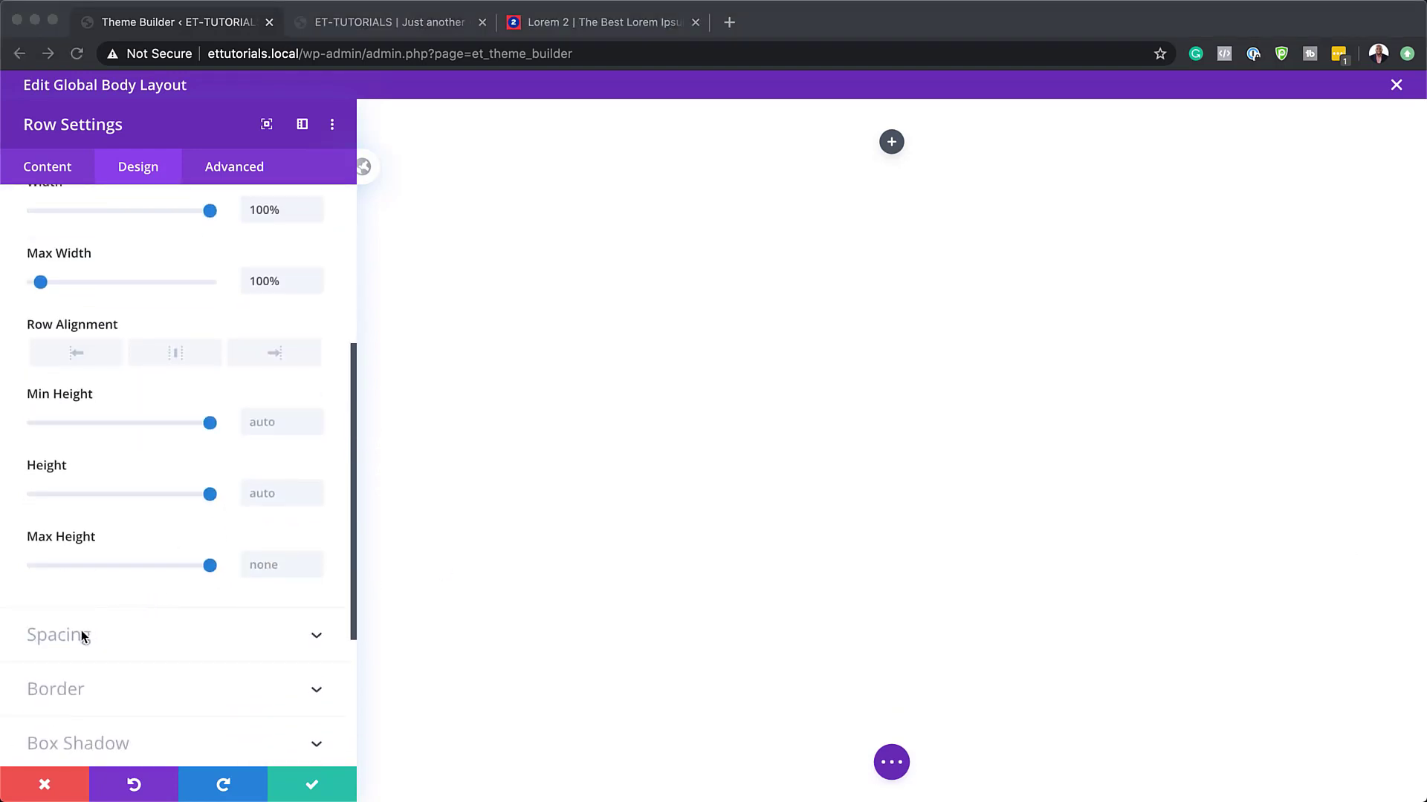
left_click(78, 636)
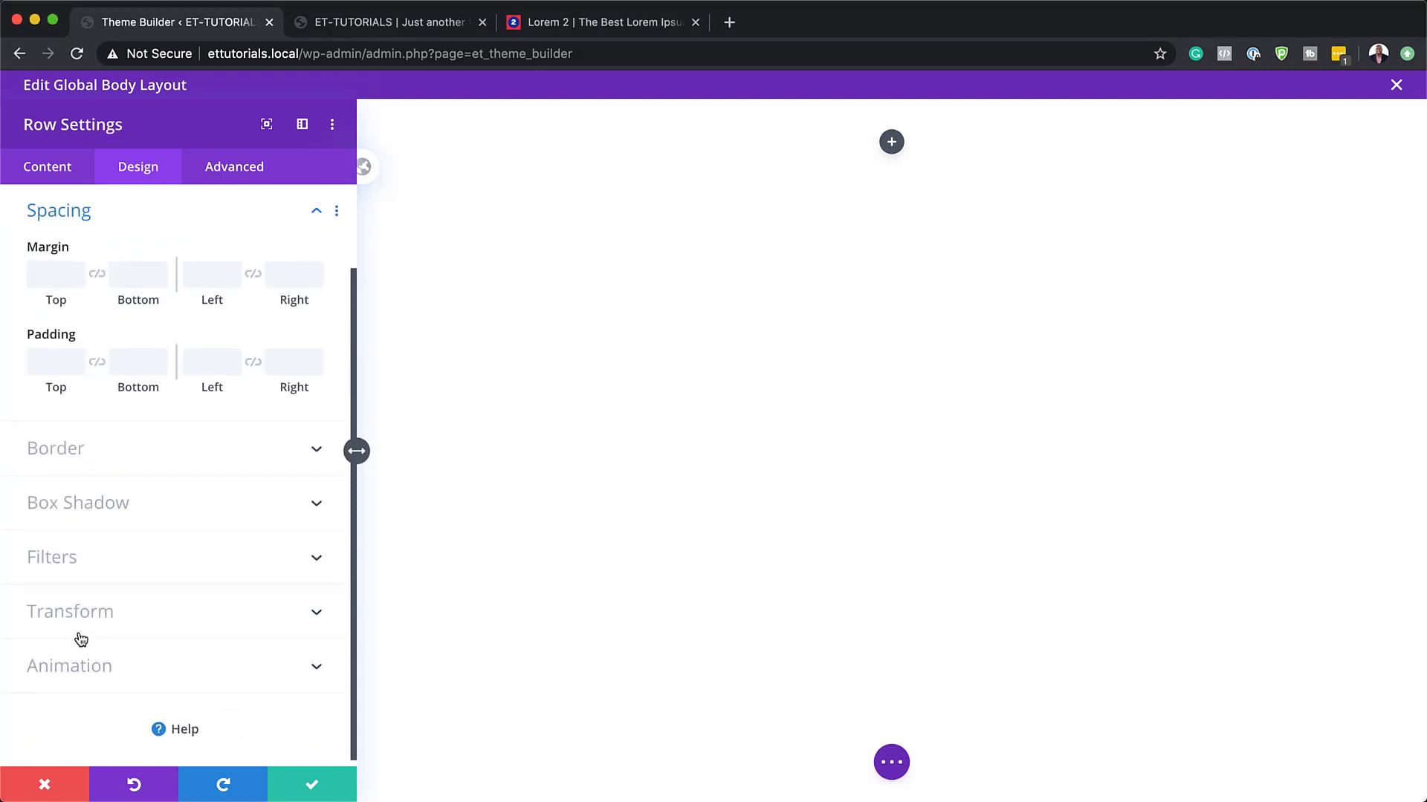
left_click(58, 360)
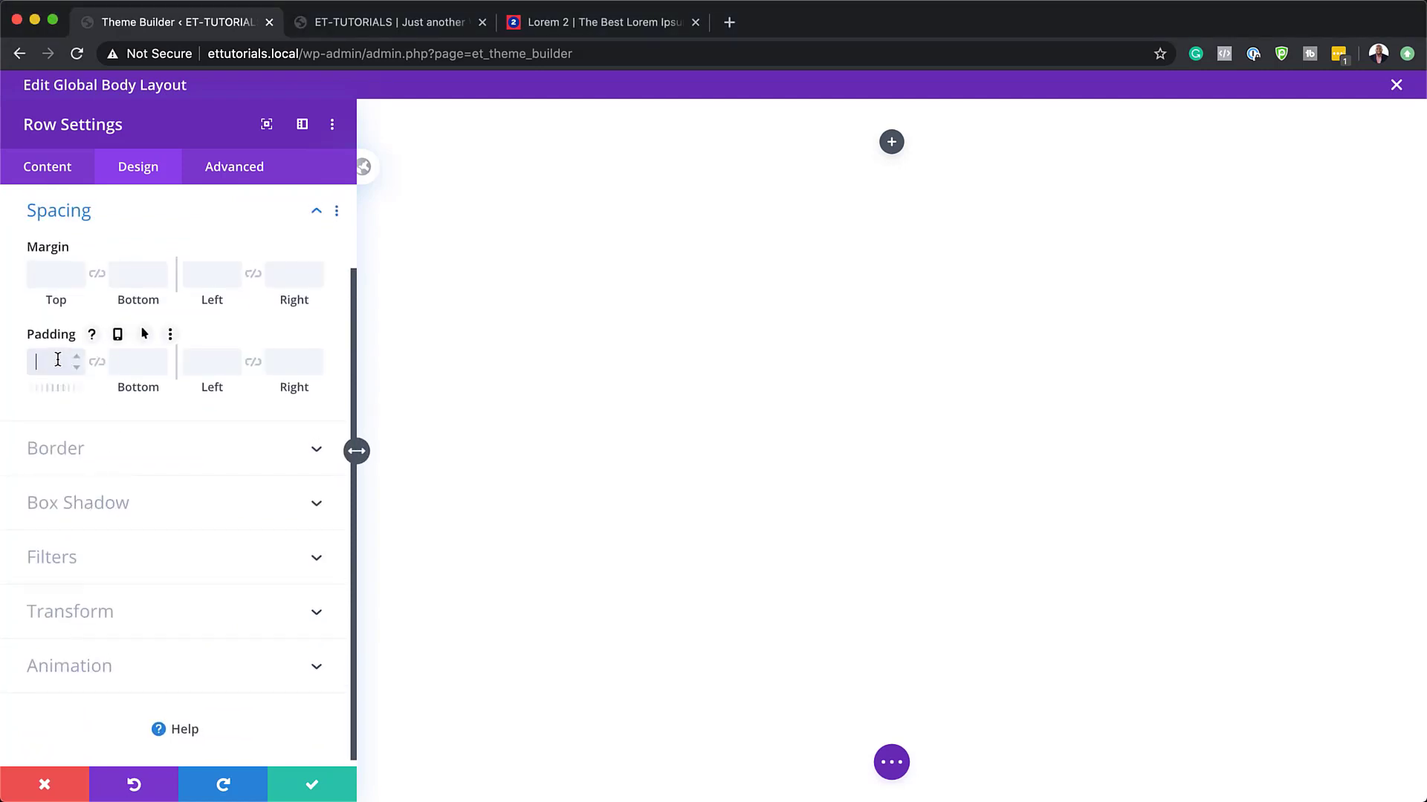
type("0px")
left_click(96, 362)
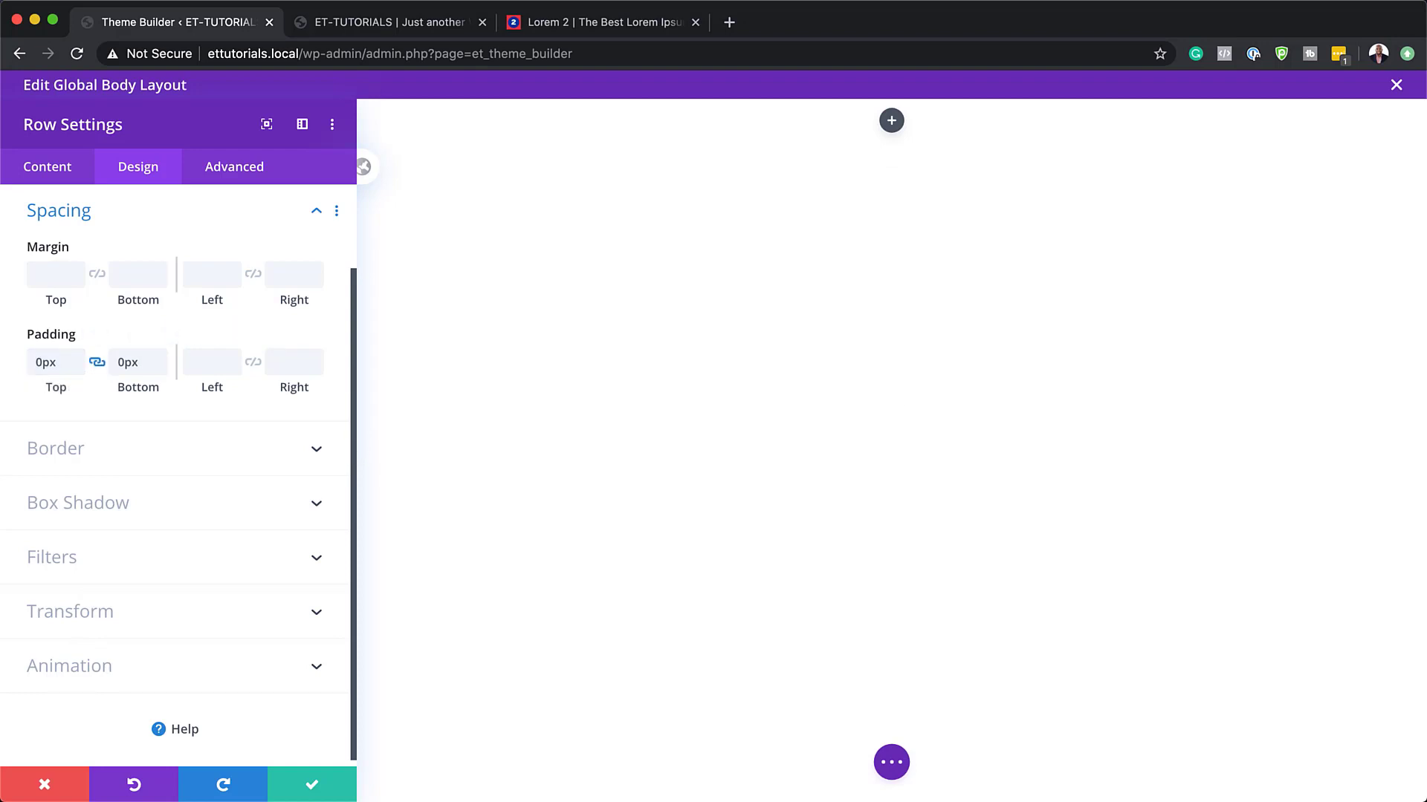
left_click(301, 786)
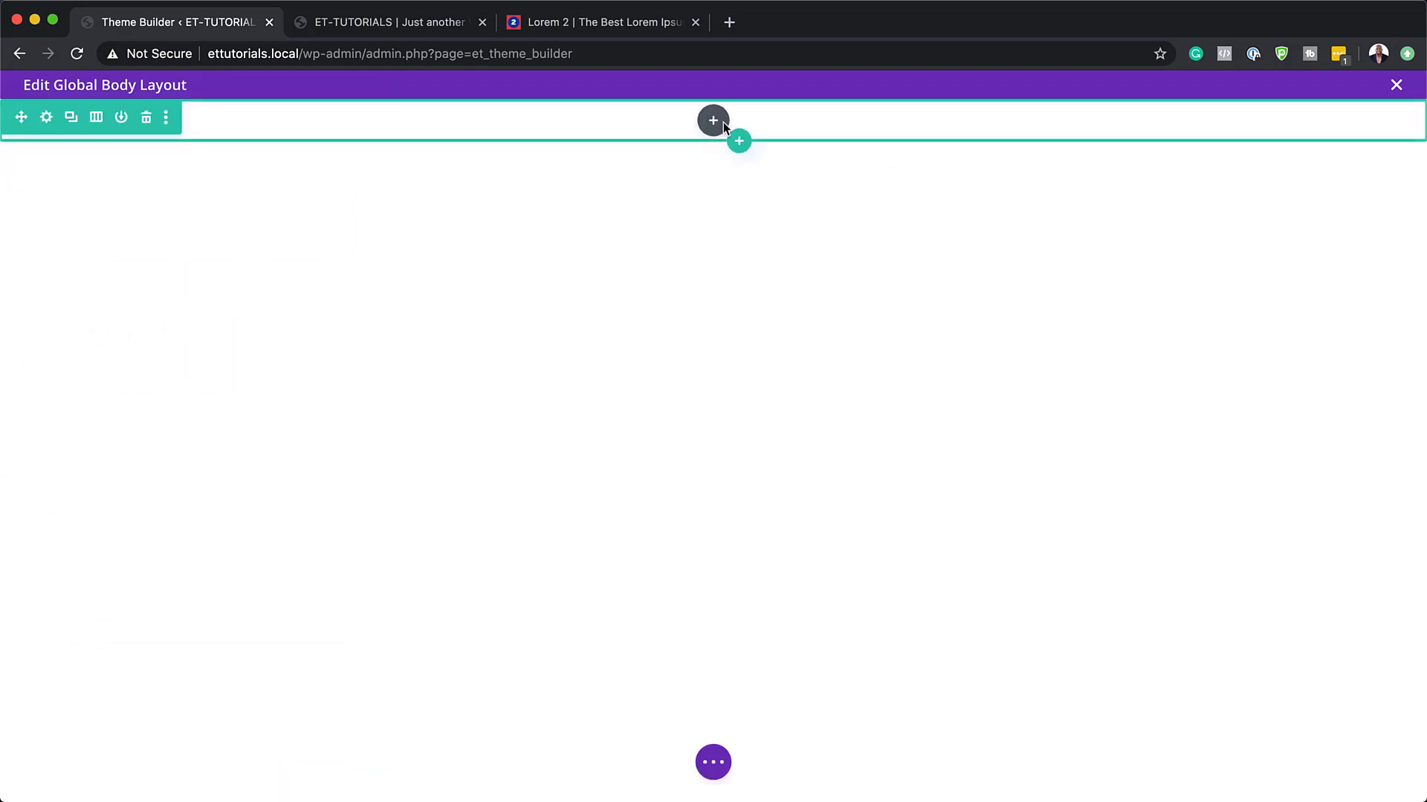
Step: Add a Post Content module to the row
left_click(714, 122)
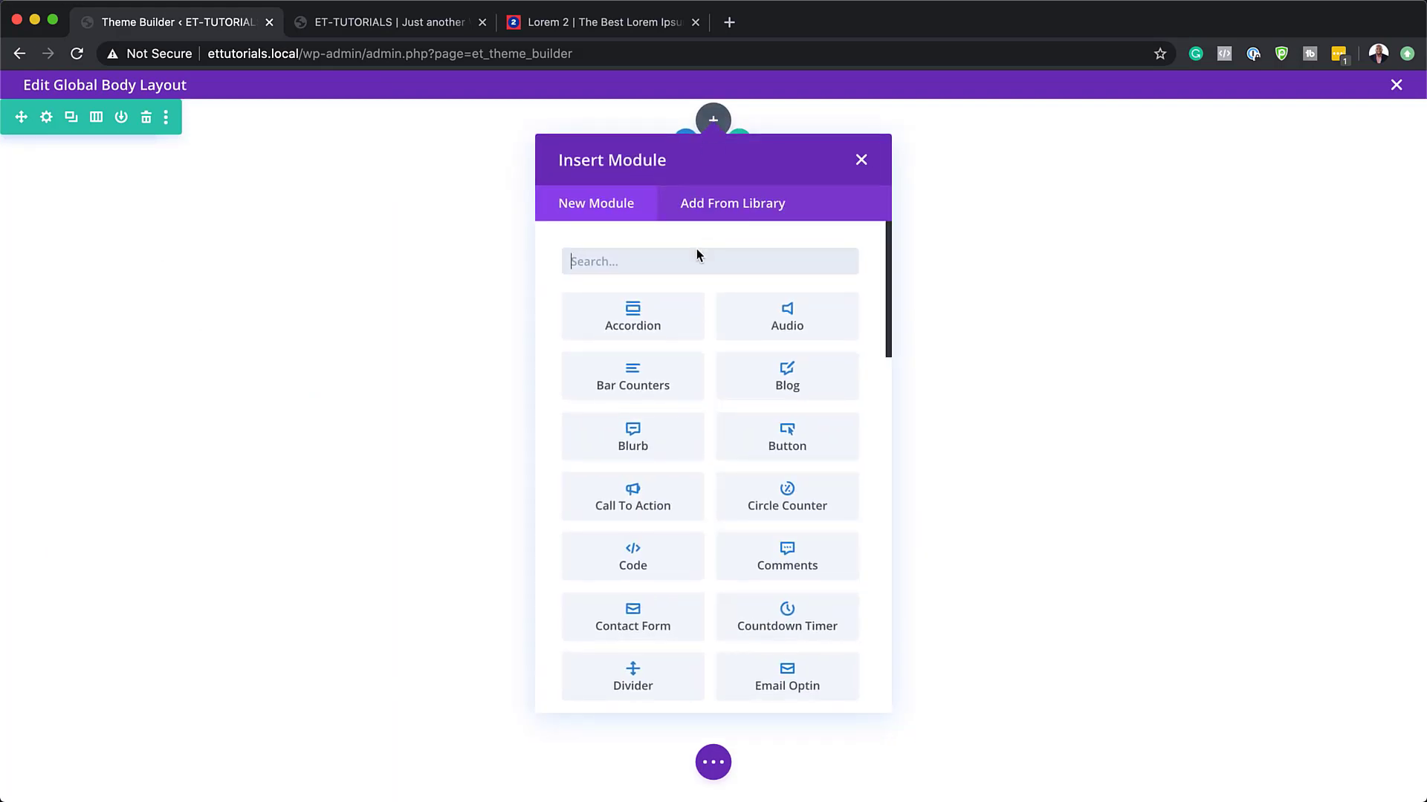
type("pos")
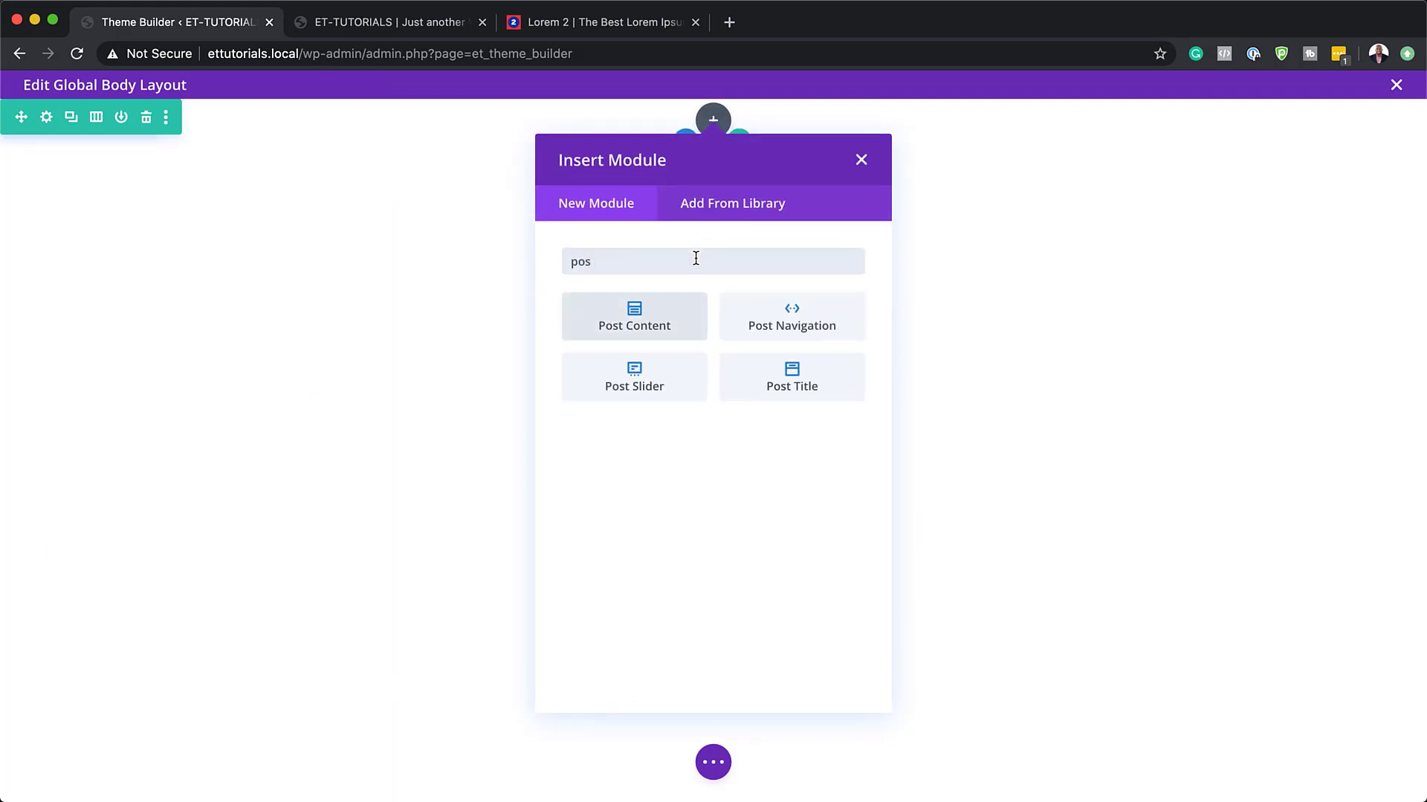
left_click(643, 338)
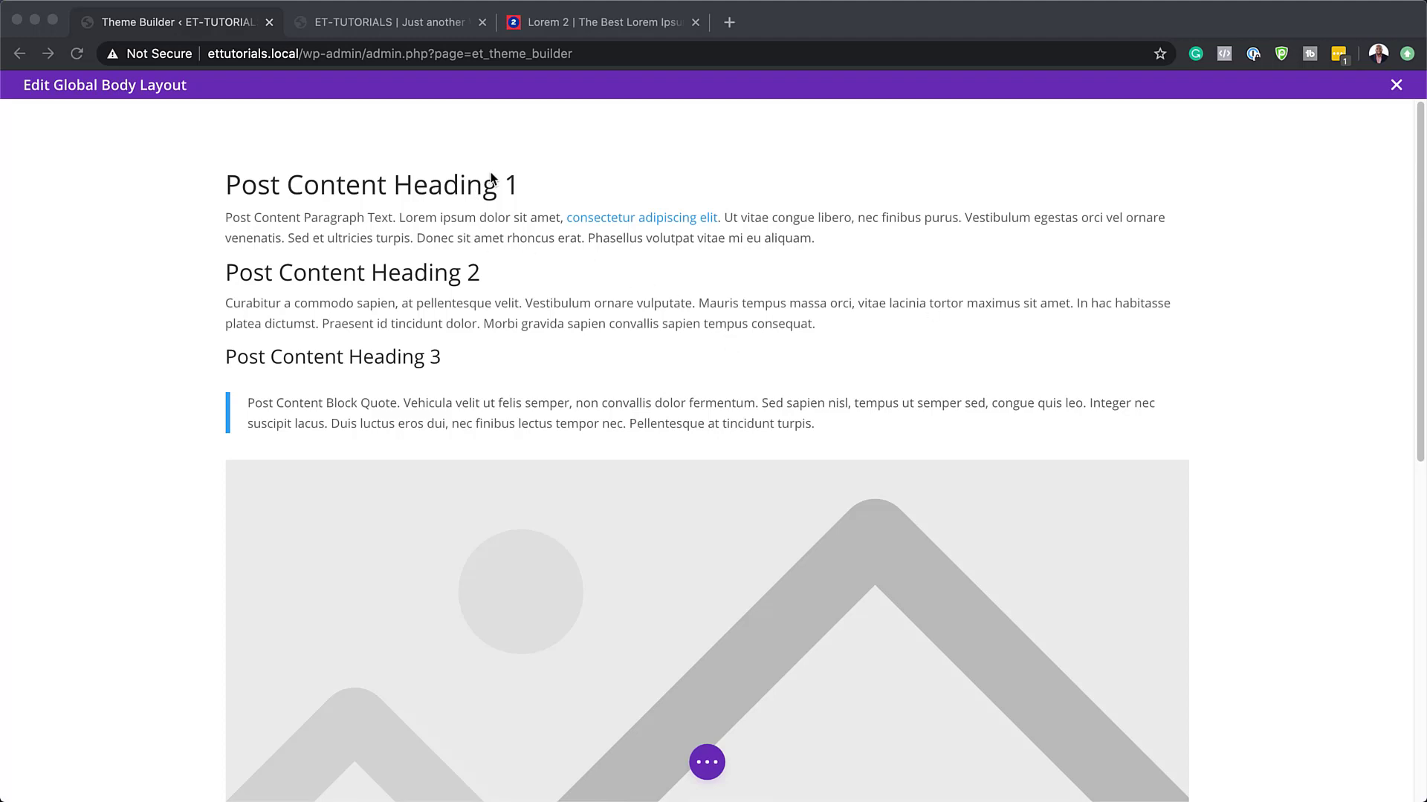
Step: Set the Post Content module's top margin to 150px and save the module
left_click(551, 301)
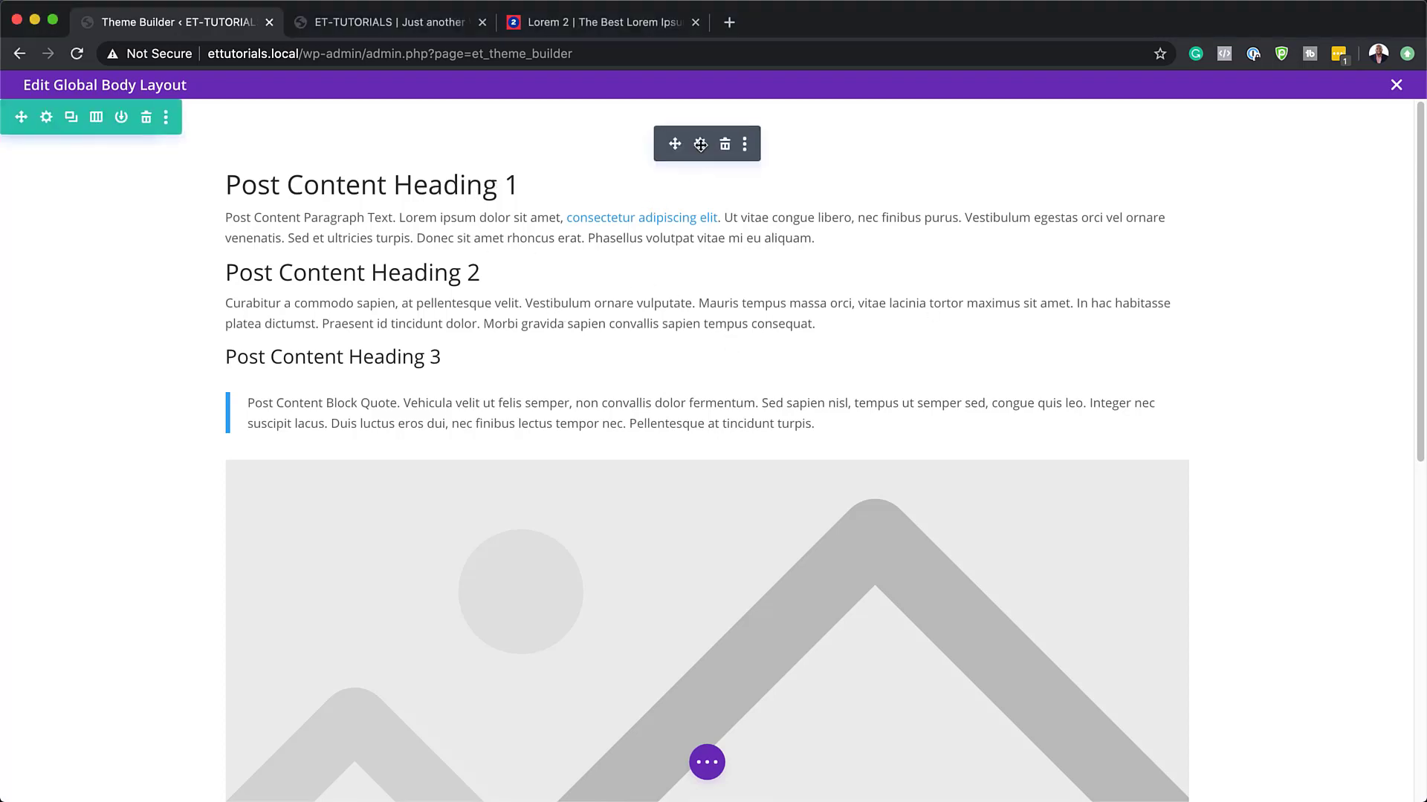
left_click(699, 144)
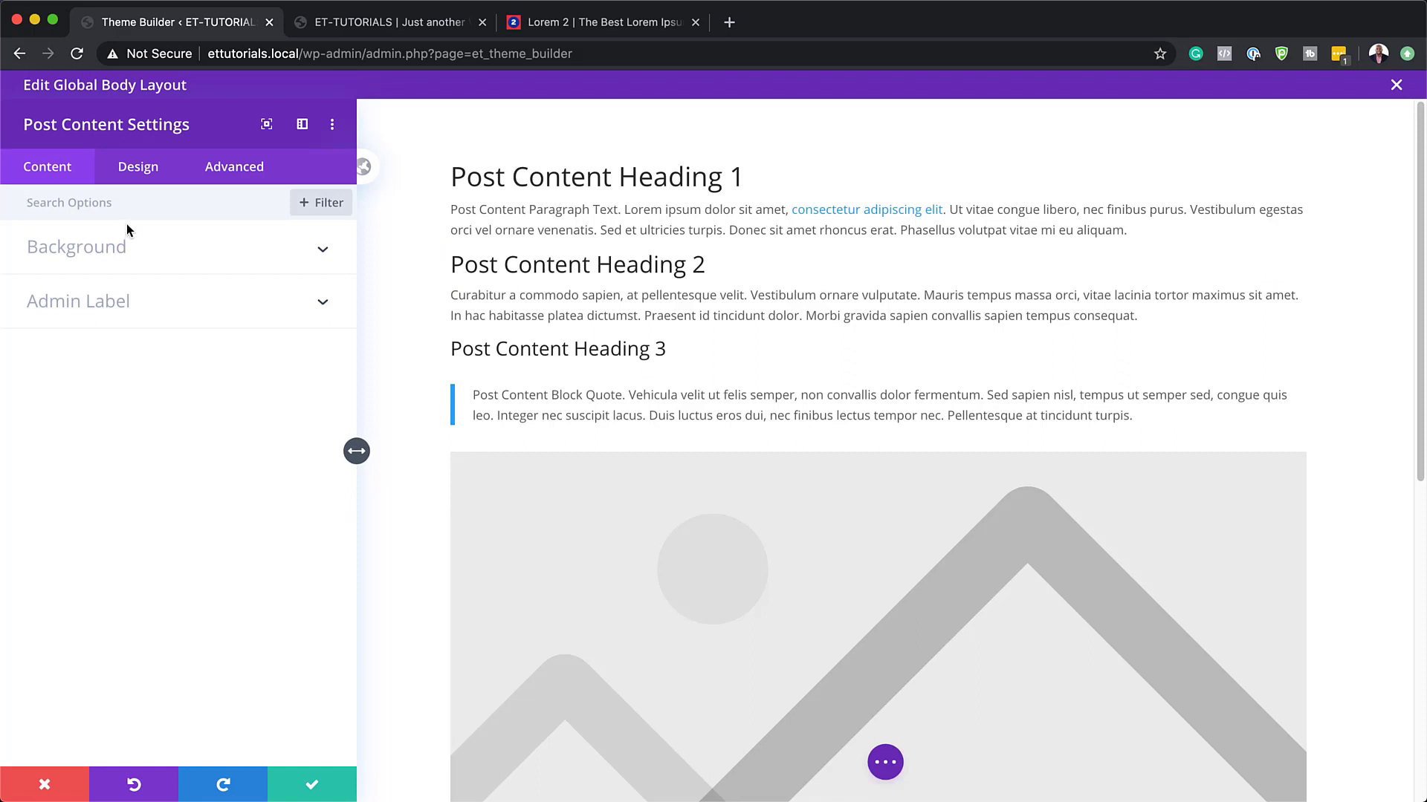
left_click(147, 172)
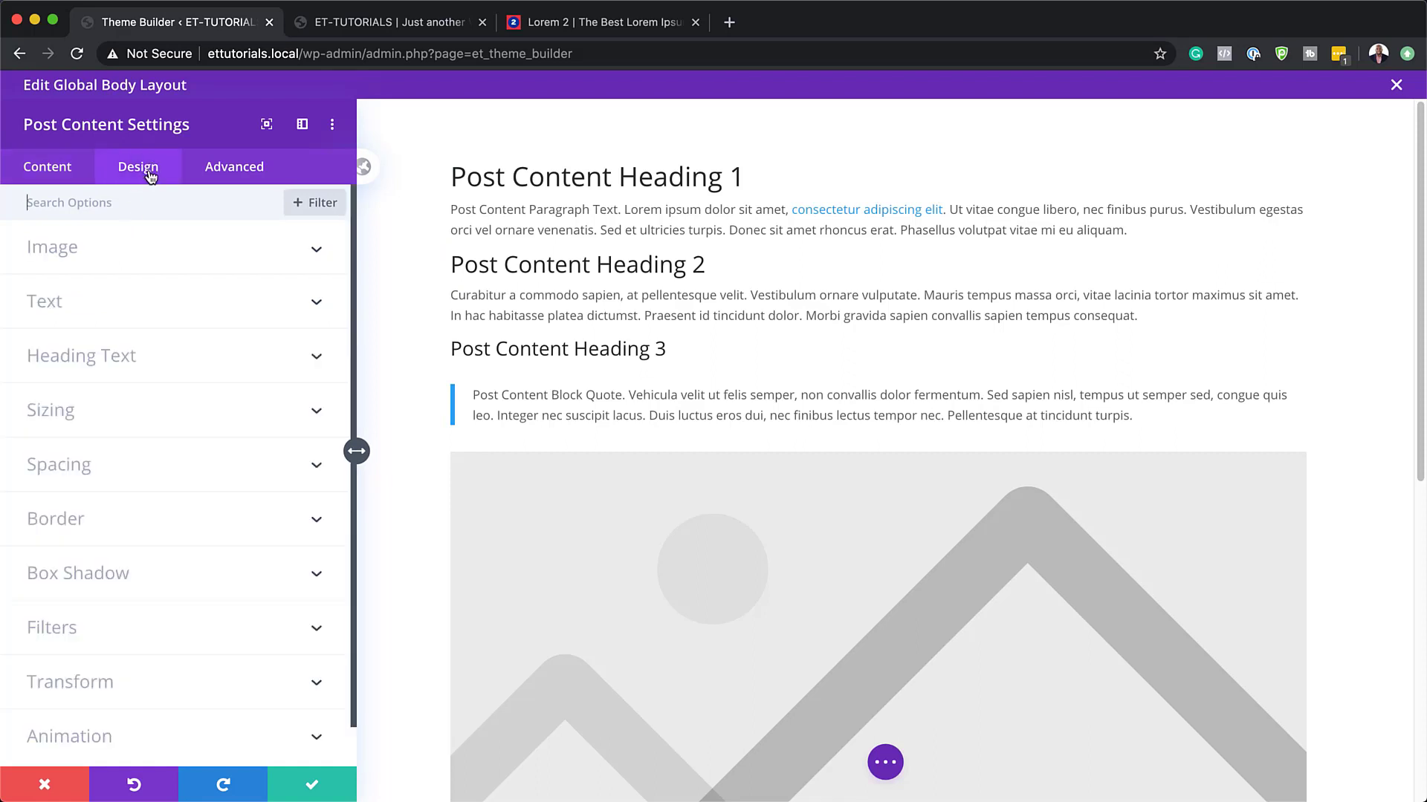
left_click(78, 464)
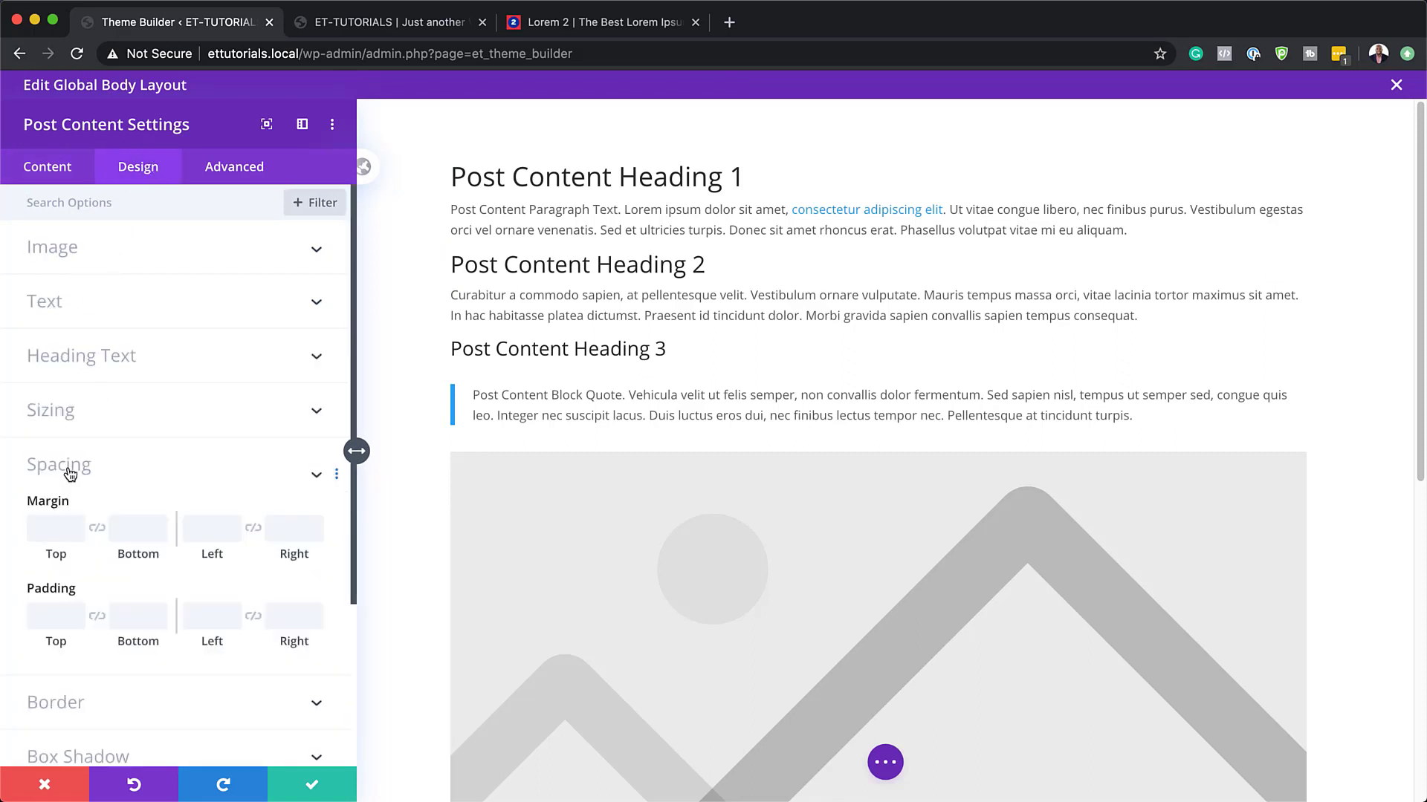
left_click(47, 295)
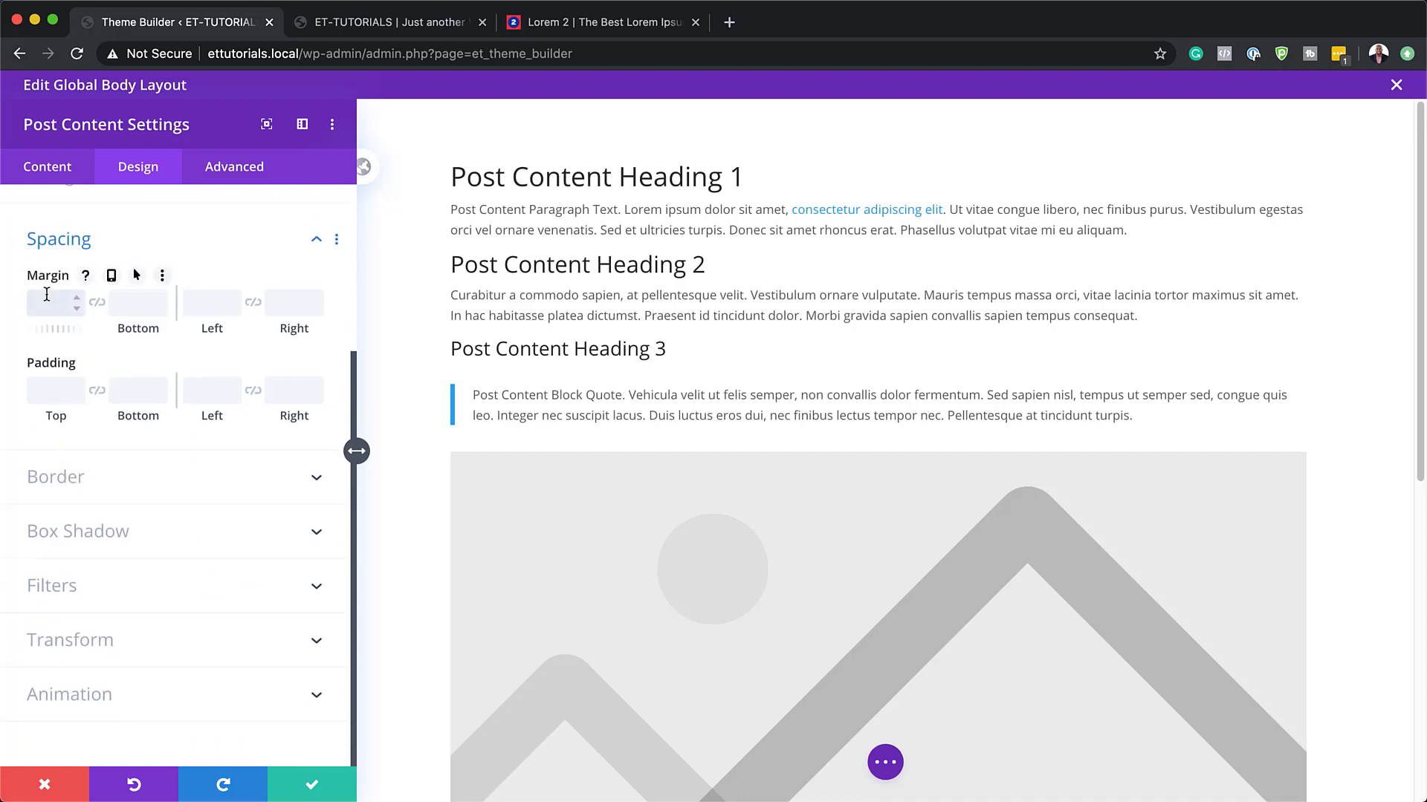
type("150px")
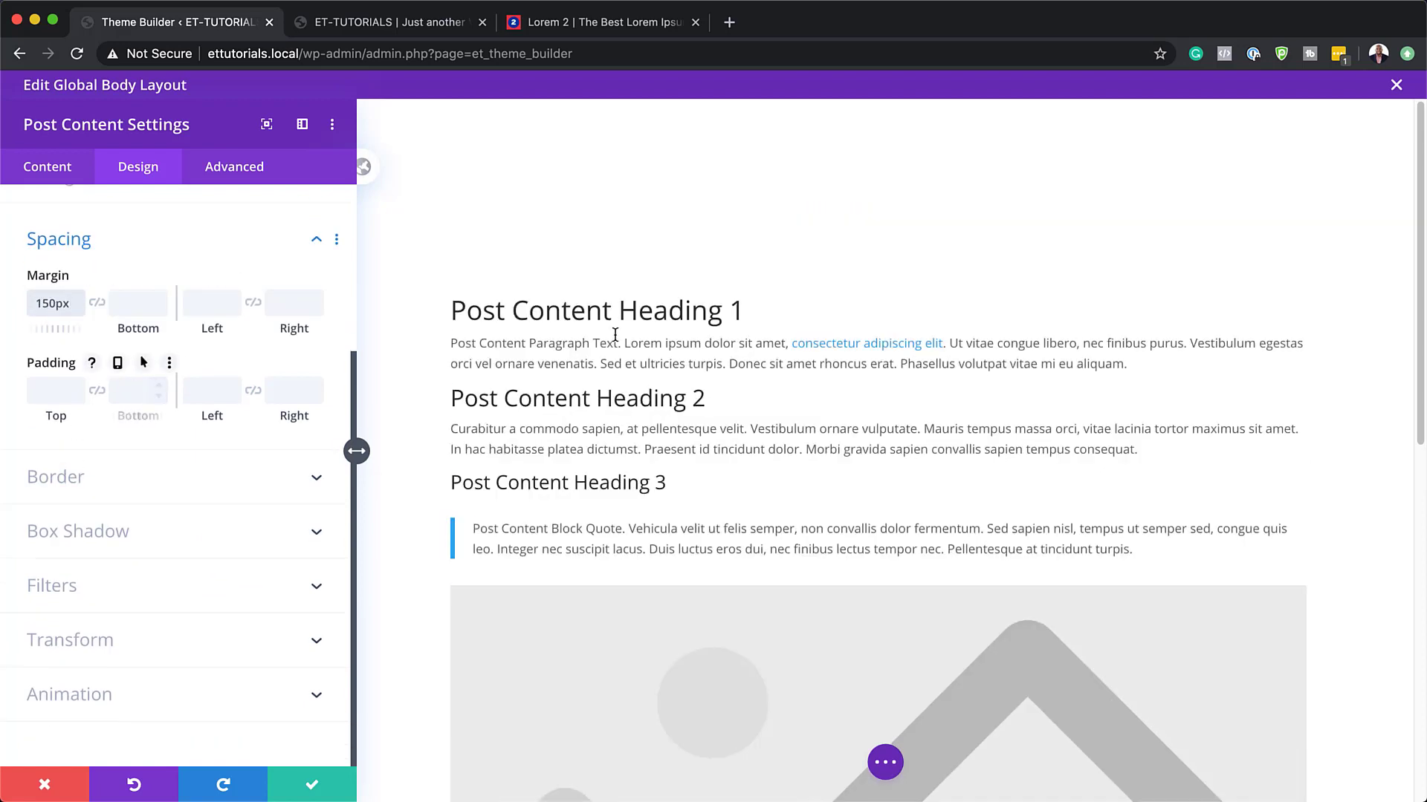
left_click(316, 790)
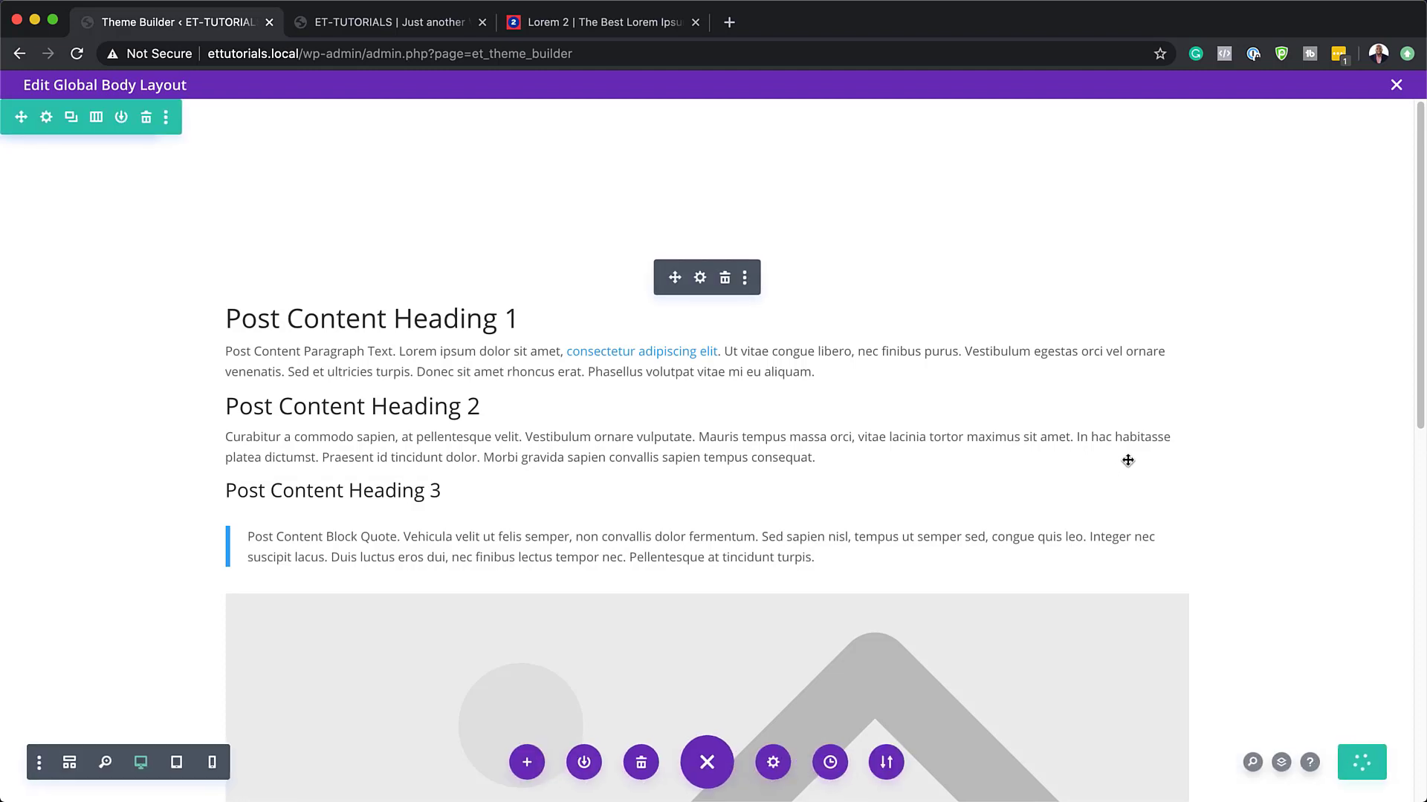
Step: Close the global body layout and save the Theme Builder changes
left_click(1396, 85)
left_click(261, 149)
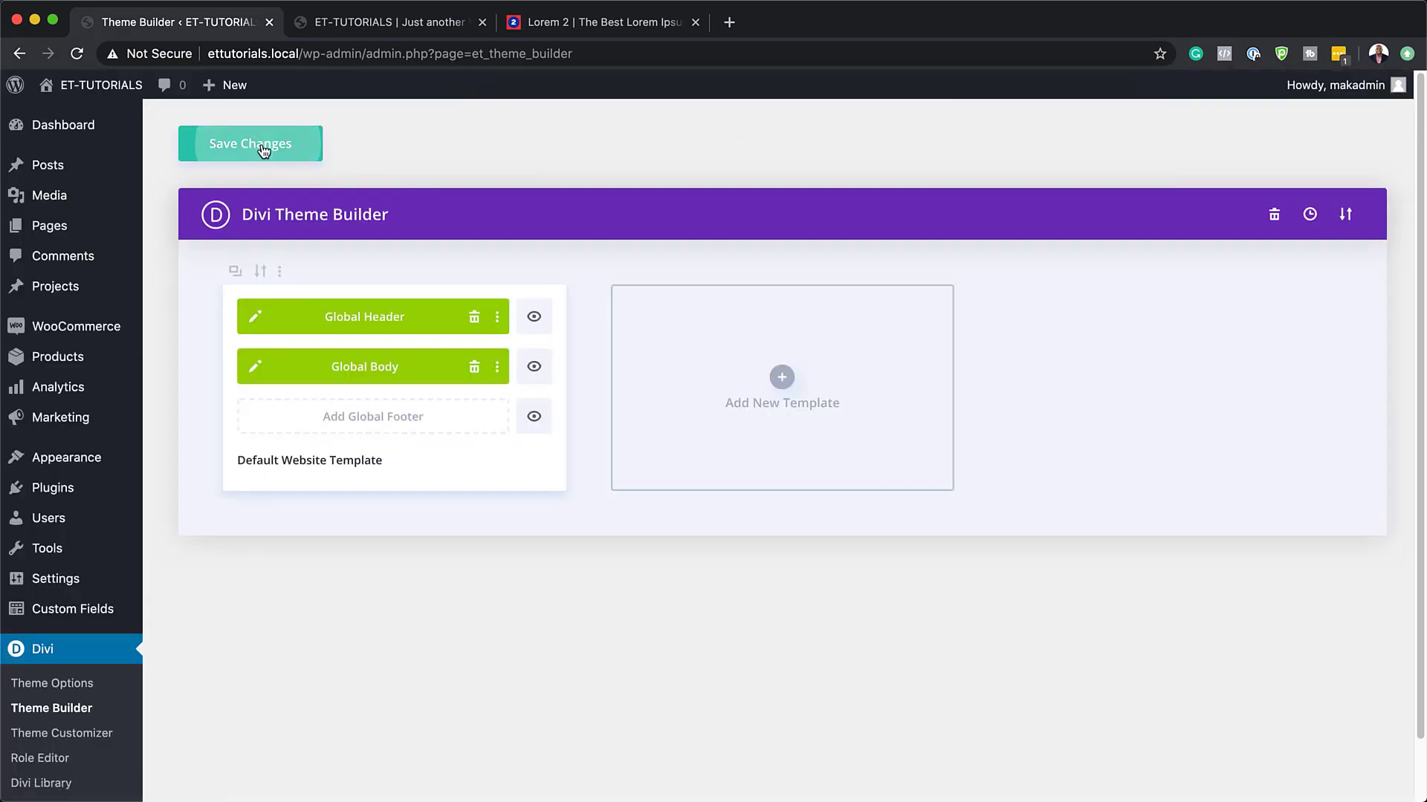
Step: Open the live site in a new tab and check how the fixed header behaves while scrolling the homepage
mouse_move(85, 91)
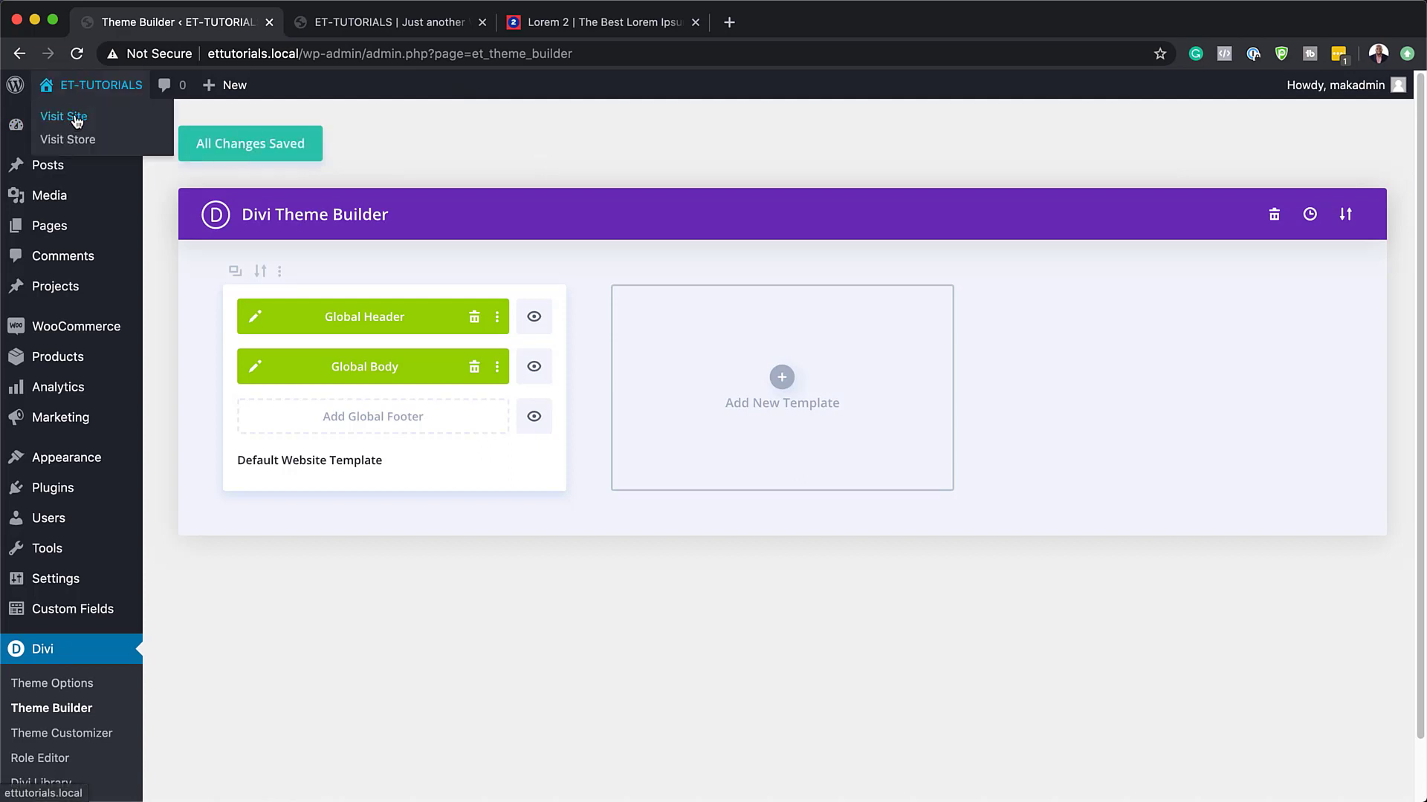
left_click(77, 120, "super")
left_click(615, 25)
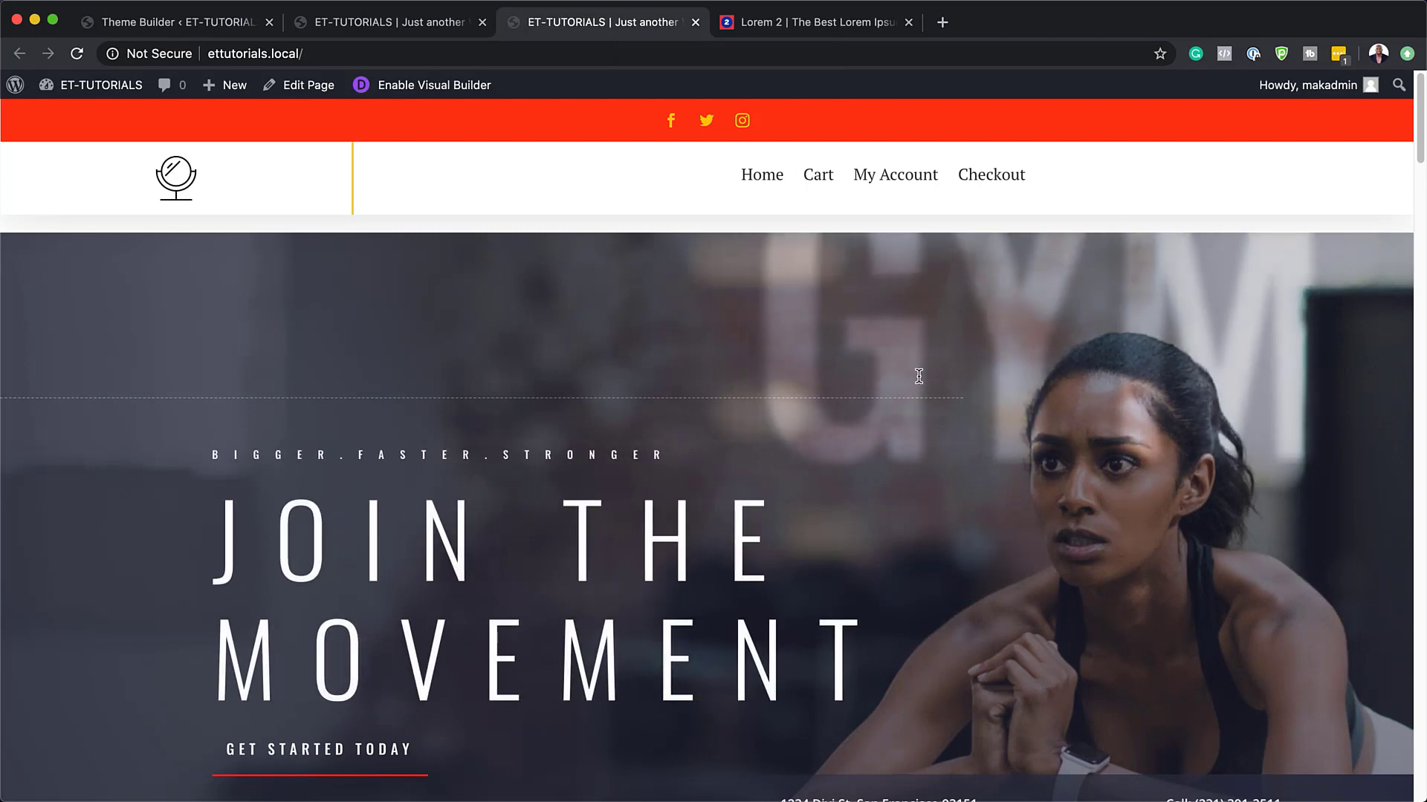
scroll(926, 385, "down", 8)
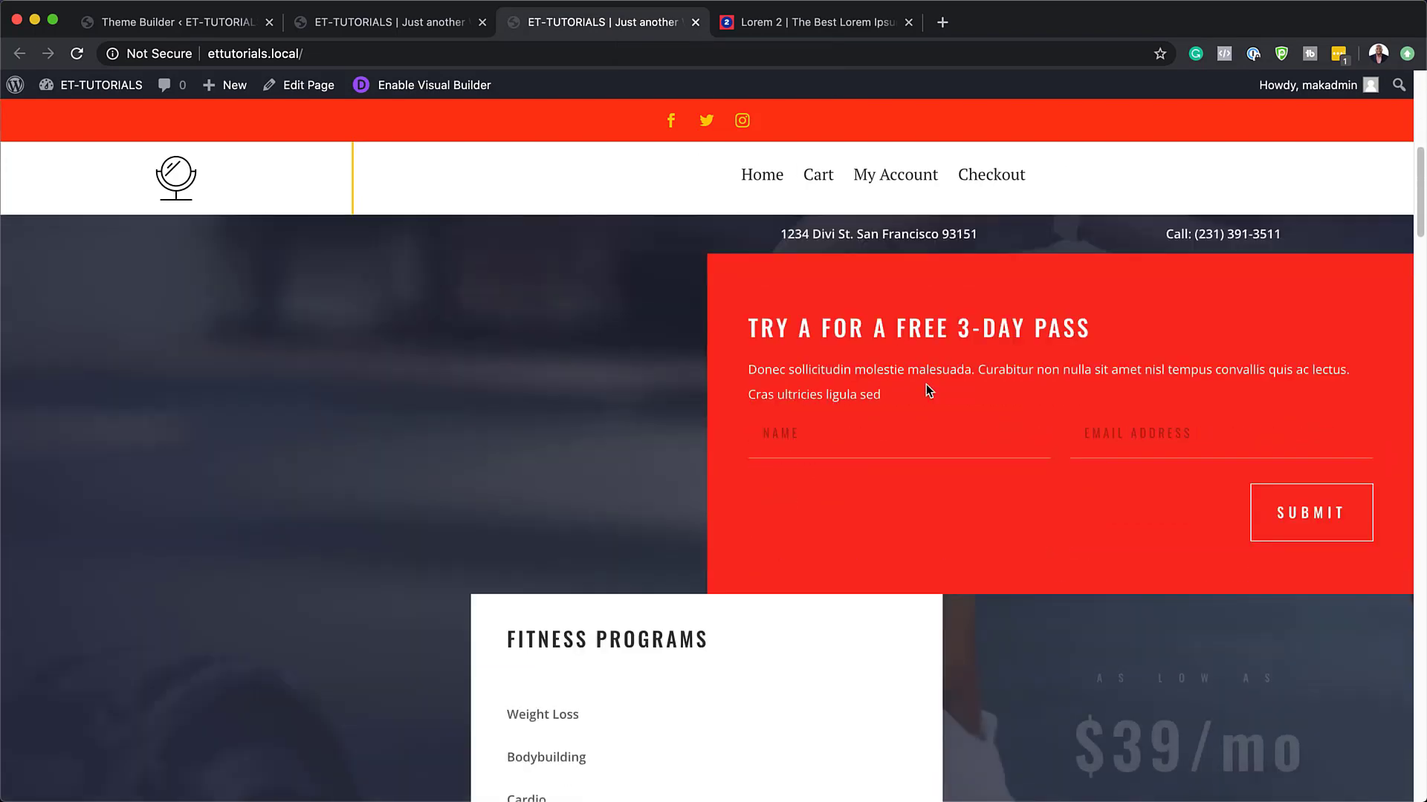
scroll(926, 385, "down", 3)
scroll(926, 385, "up", 11)
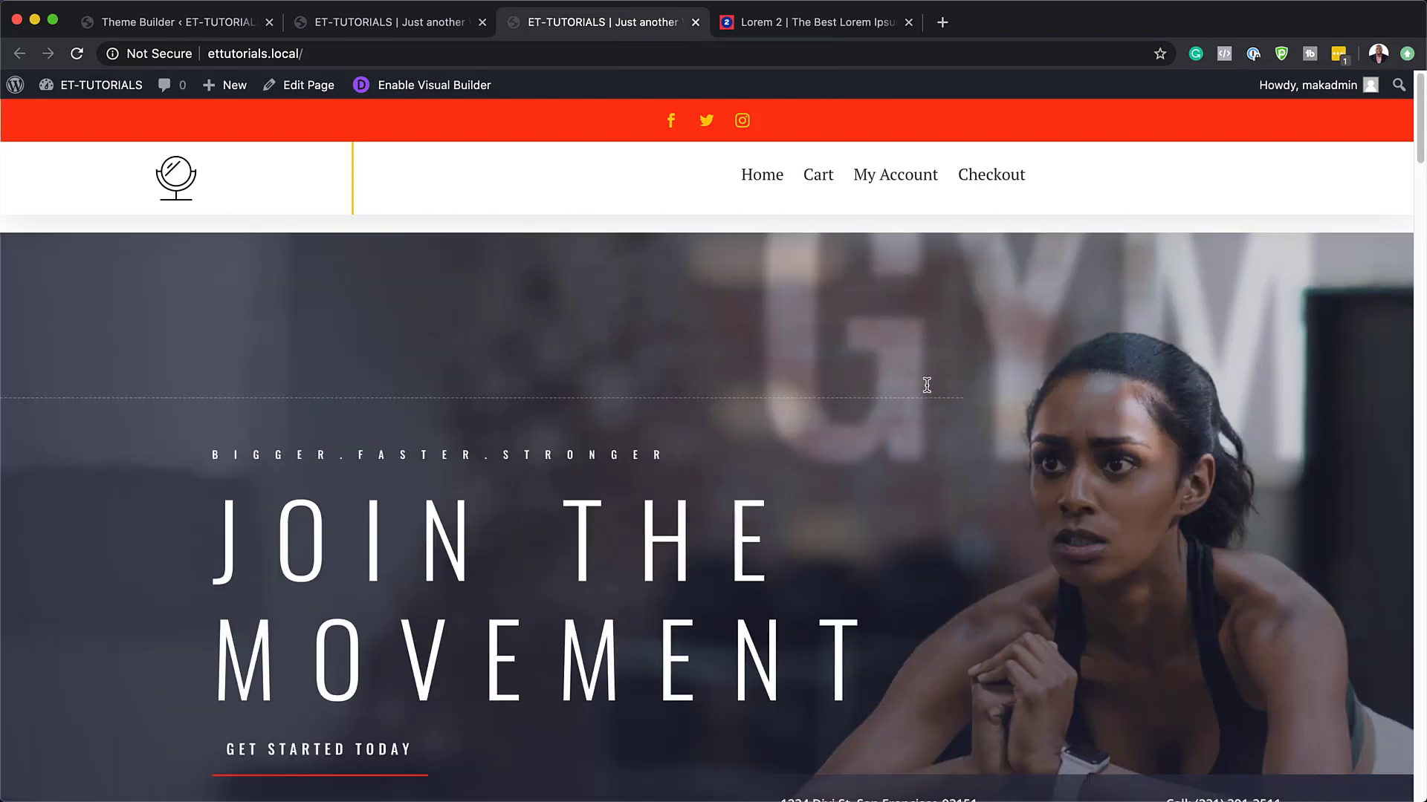
scroll(926, 385, "down", 15)
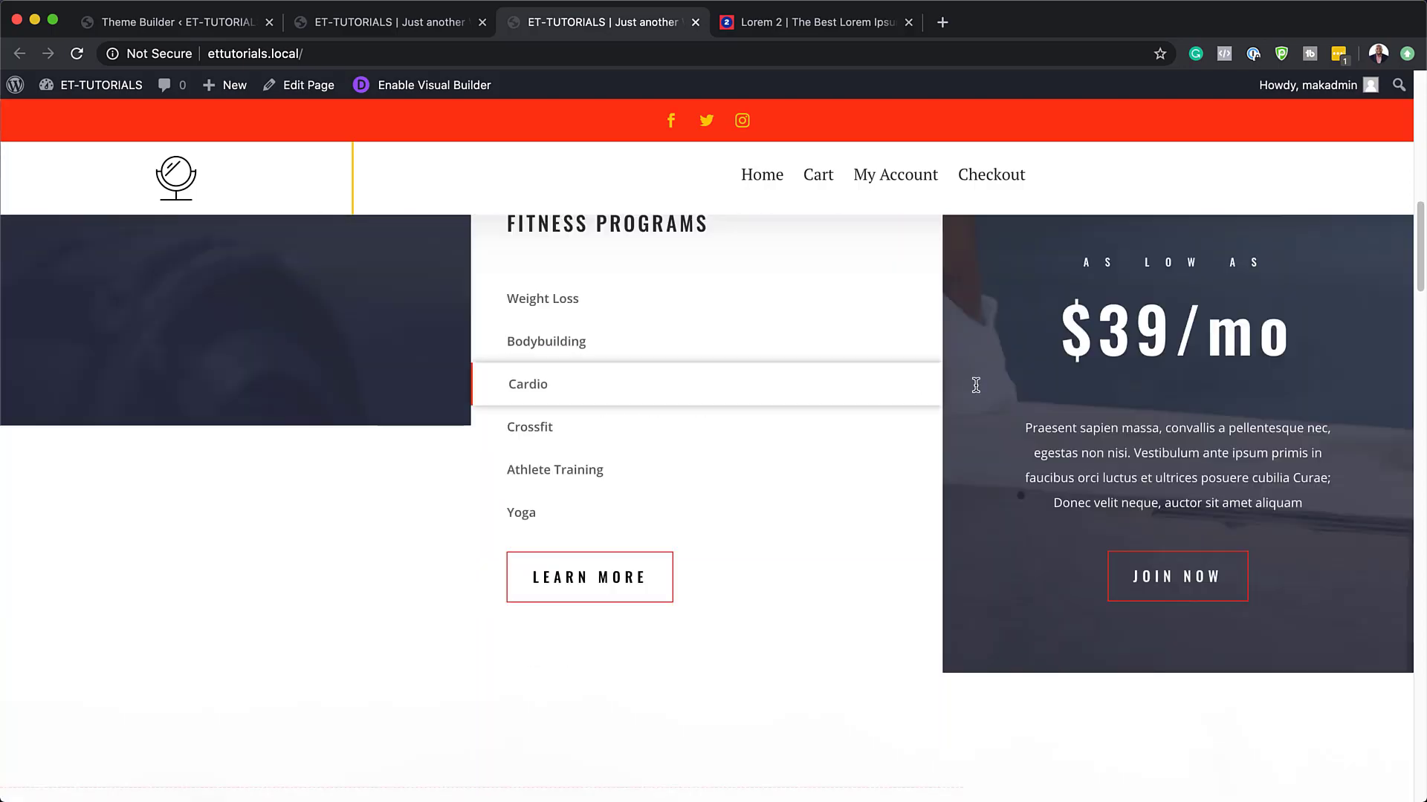